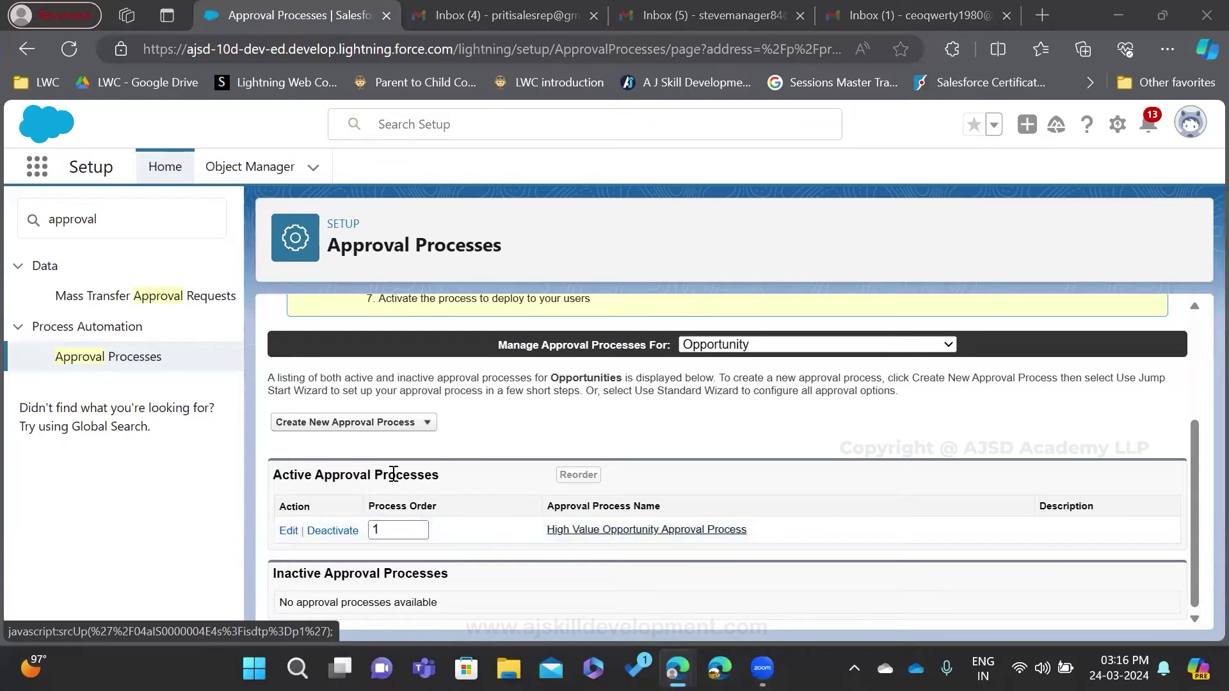
Deactivate the active High Value Opportunity Approval Process for Opportunity
{"action": "left_click", "coordinate": [323, 536]}
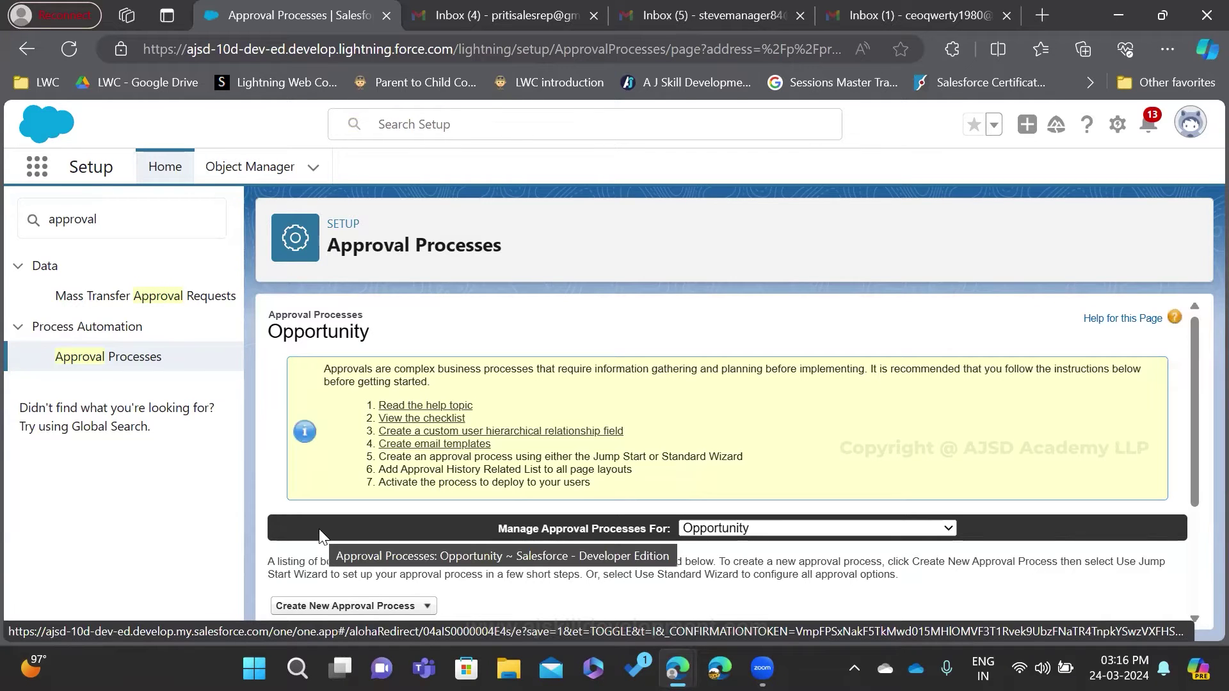
Search Setup for "user", open the Users list, and check the CEO user's role, active status and profile
{"action": "left_click", "coordinate": [154, 208]}
{"action": "key", "text": "BackSpace"}
{"action": "key", "text": "BackSpace"}
{"action": "key", "text": "BackSpace"}
{"action": "key", "text": "BackSpace"}
{"action": "key", "text": "BackSpace"}
{"action": "key", "text": "BackSpace"}
{"action": "key", "text": "BackSpace"}
{"action": "key", "text": "BackSpace"}
{"action": "key", "text": "BackSpace"}
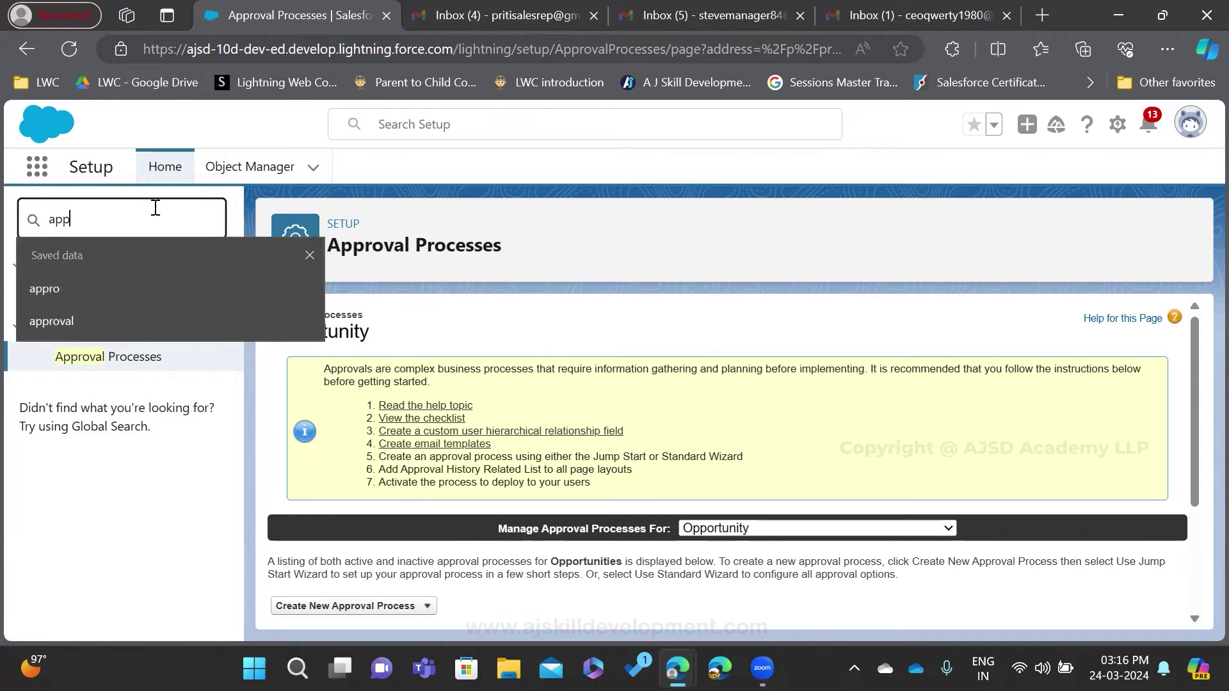
{"action": "type", "text": "user"}
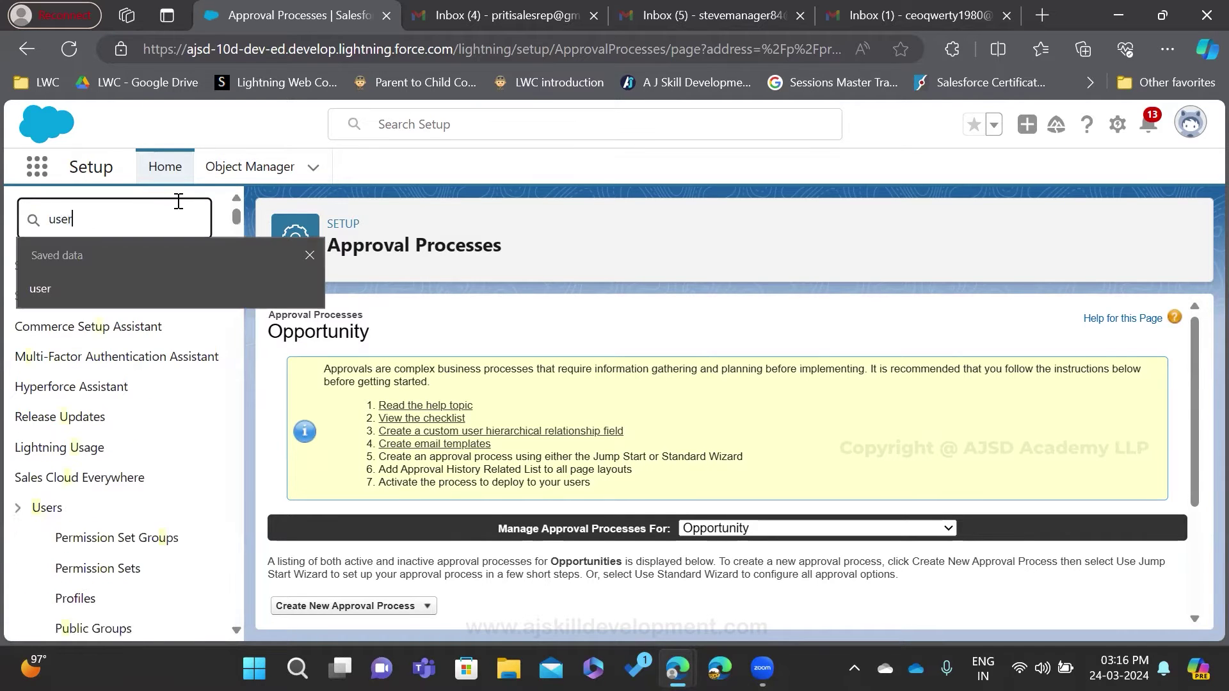
{"action": "left_click", "coordinate": [67, 507]}
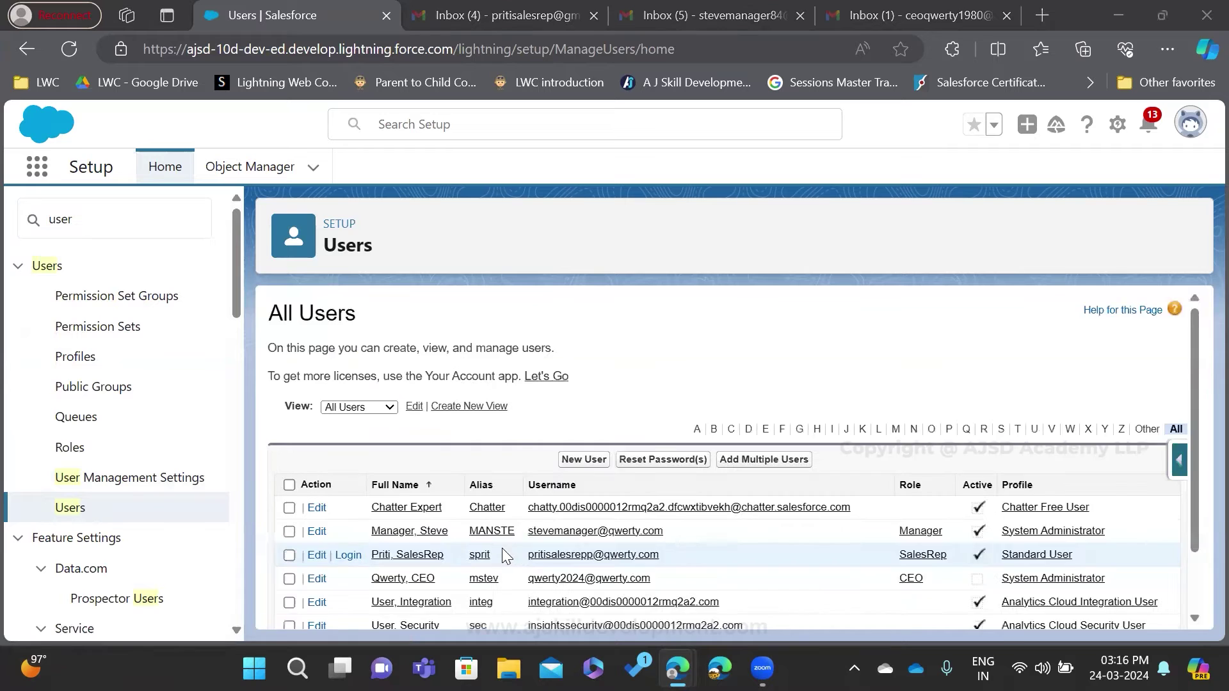
{"action": "scroll", "coordinate": [502, 548], "scroll_direction": "down", "scroll_amount": 1}
{"action": "left_click_drag", "start_coordinate": [366, 503], "coordinate": [1129, 498]}
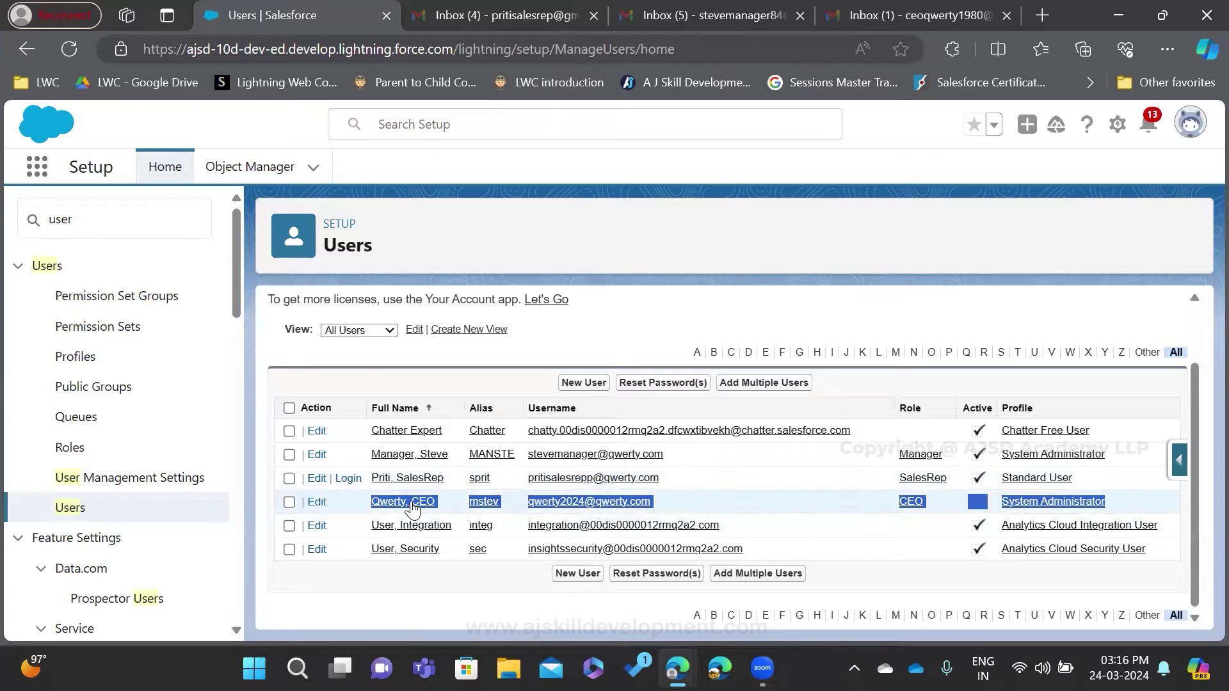
{"action": "left_click", "coordinate": [347, 499]}
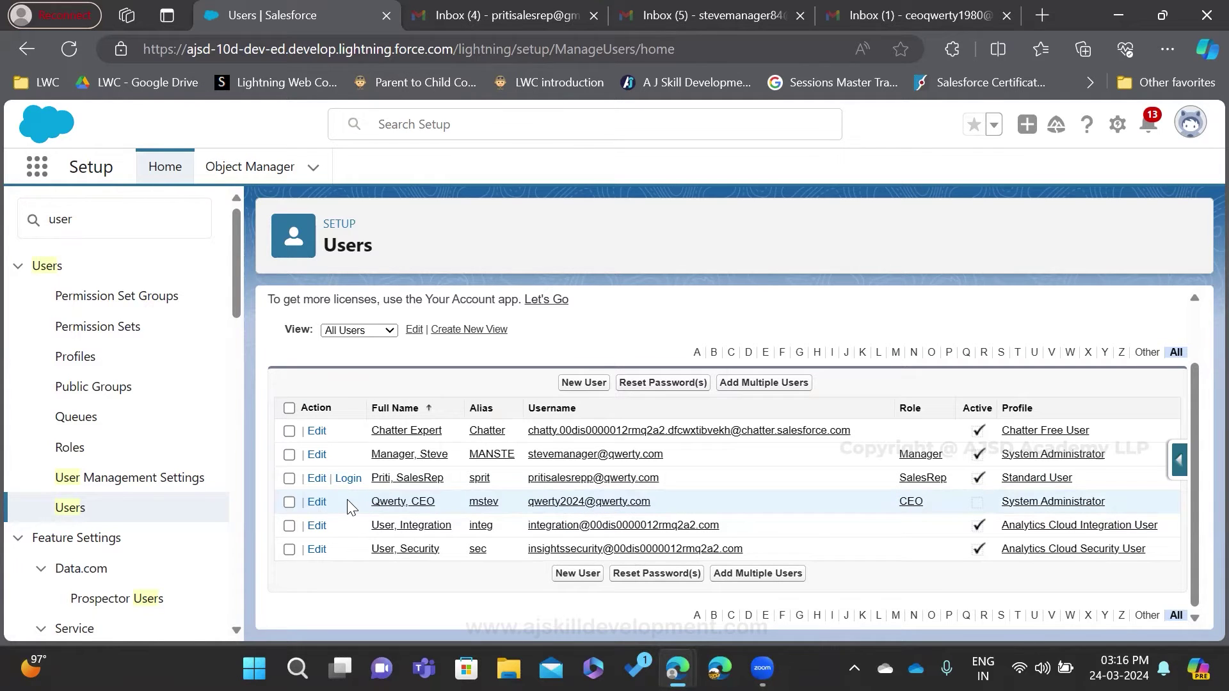
Search Setup for "appr", open Approval Processes, and check the active and inactive Opportunity processes
{"action": "left_click", "coordinate": [104, 212]}
{"action": "key", "text": "BackSpace"}
{"action": "key", "text": "BackSpace"}
{"action": "key", "text": "BackSpace"}
{"action": "key", "text": "BackSpace"}
{"action": "type", "text": "appr"}
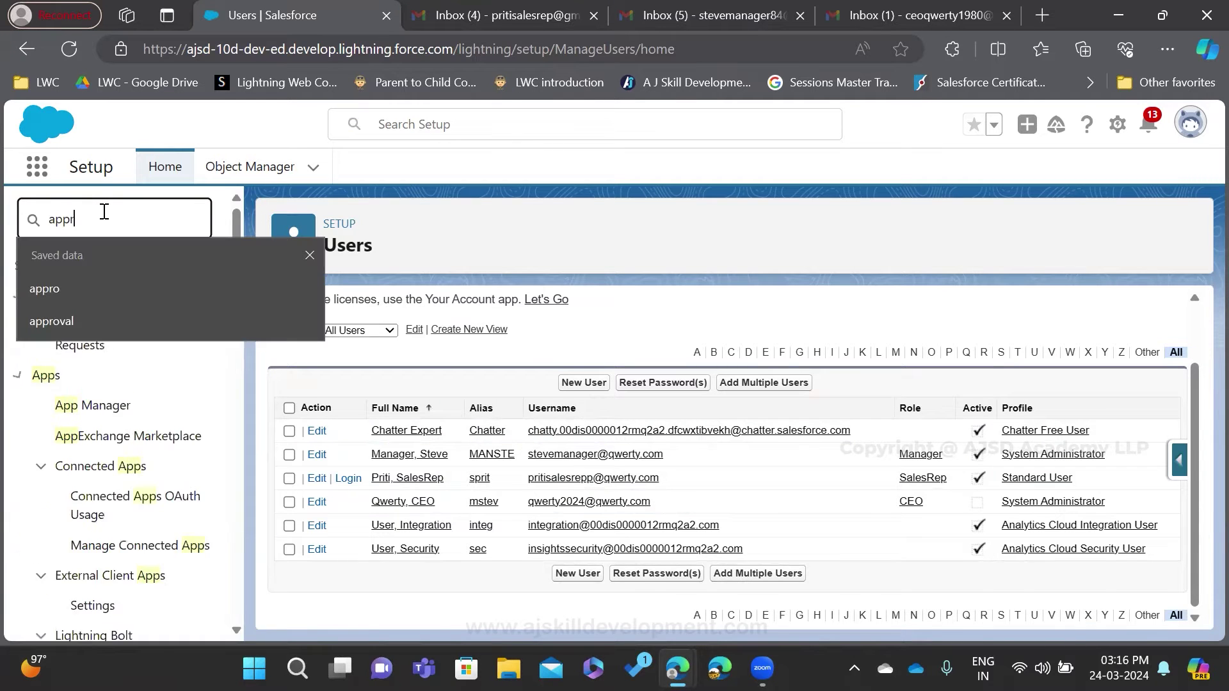
{"action": "left_click", "coordinate": [102, 357]}
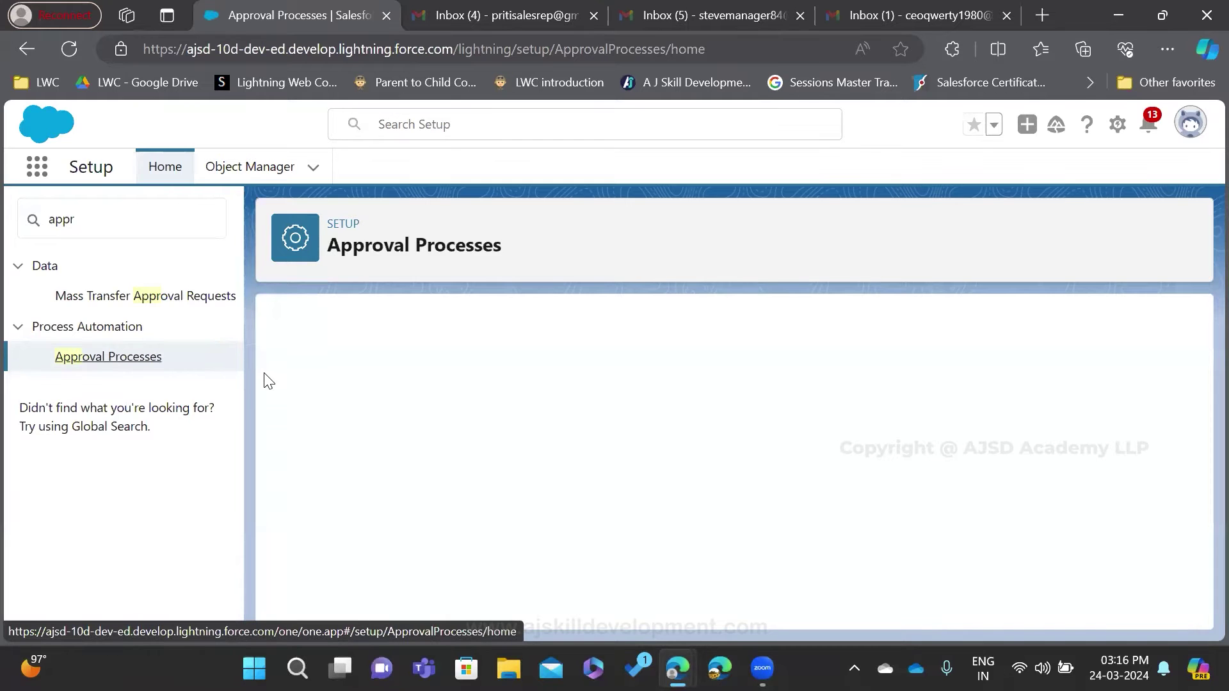
{"action": "scroll", "coordinate": [327, 589], "scroll_direction": "down", "scroll_amount": 3}
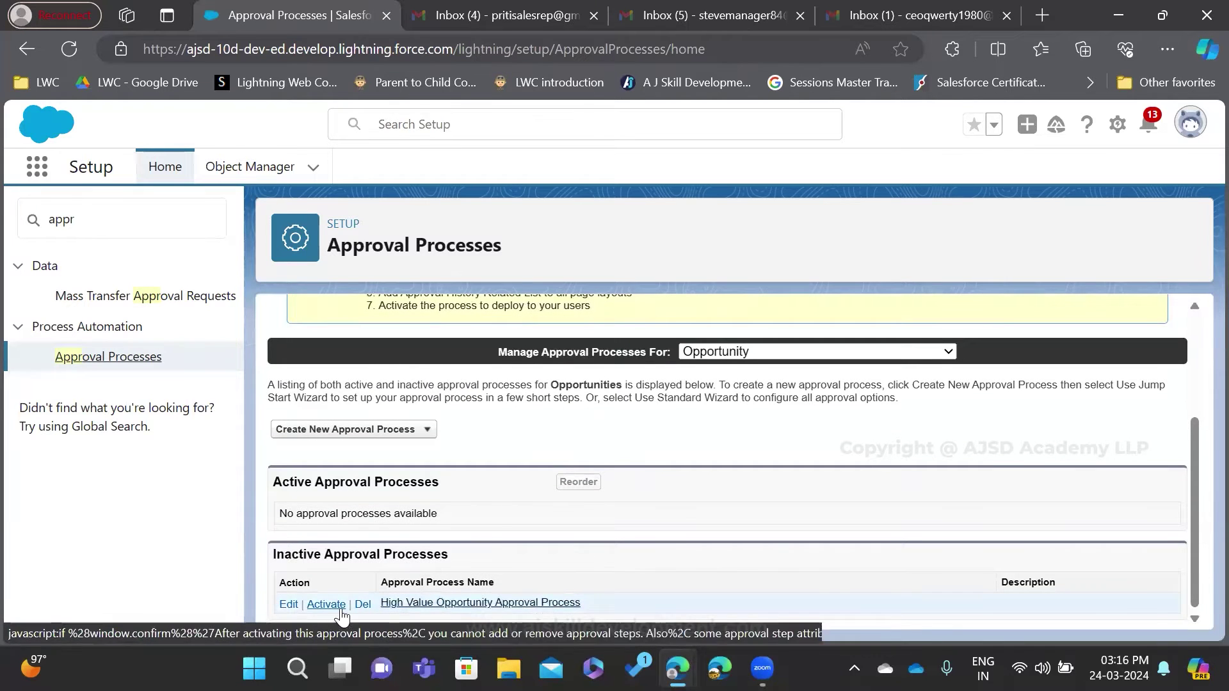
{"action": "scroll", "coordinate": [666, 470], "scroll_direction": "up", "scroll_amount": 2}
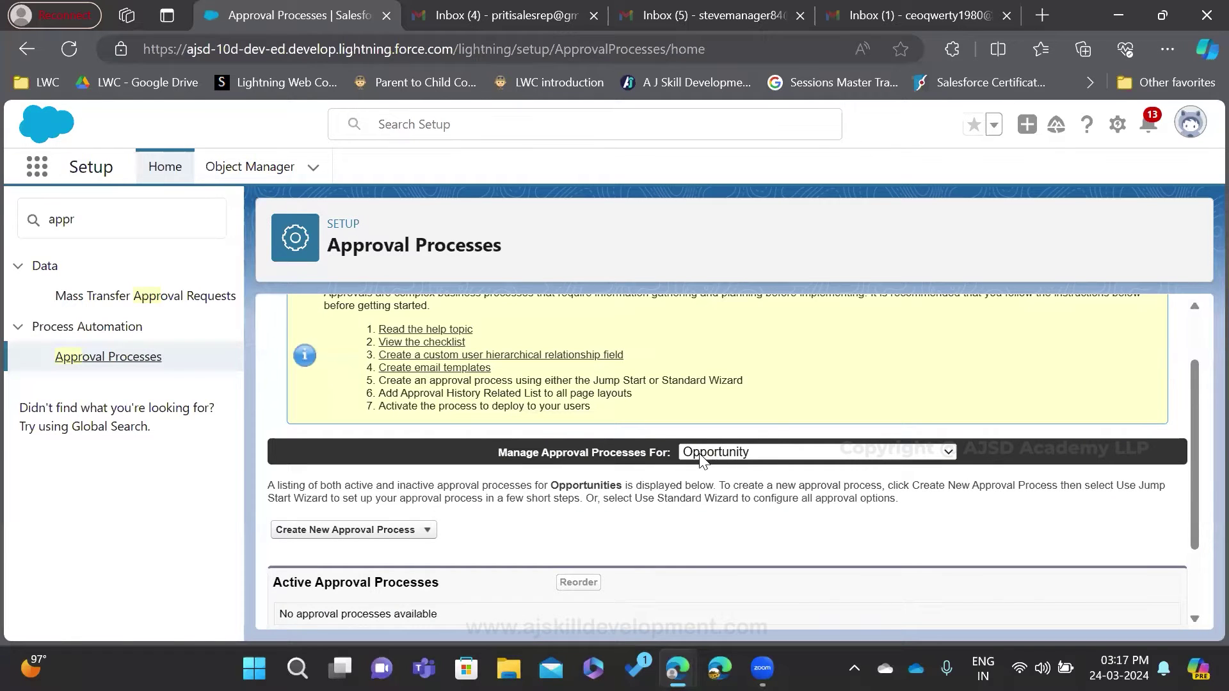
Start a new Opportunity approval process using the Standard Setup Wizard
{"action": "key", "text": "ctrl+2"}
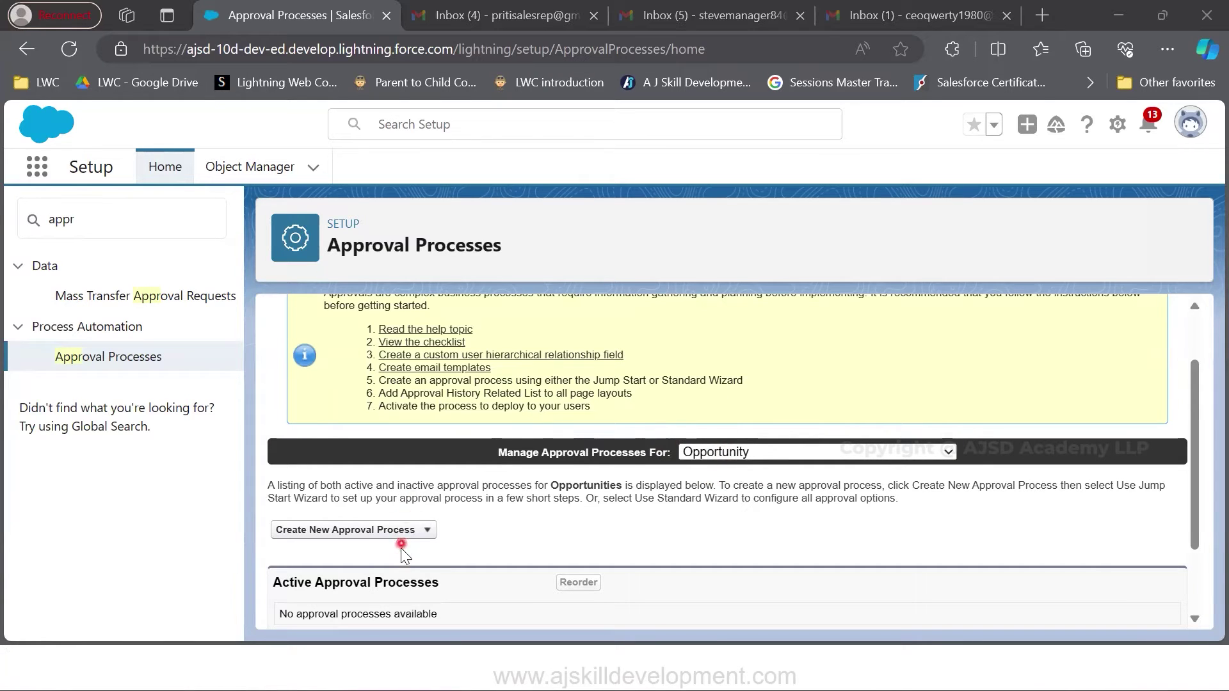
{"action": "left_click", "coordinate": [408, 532]}
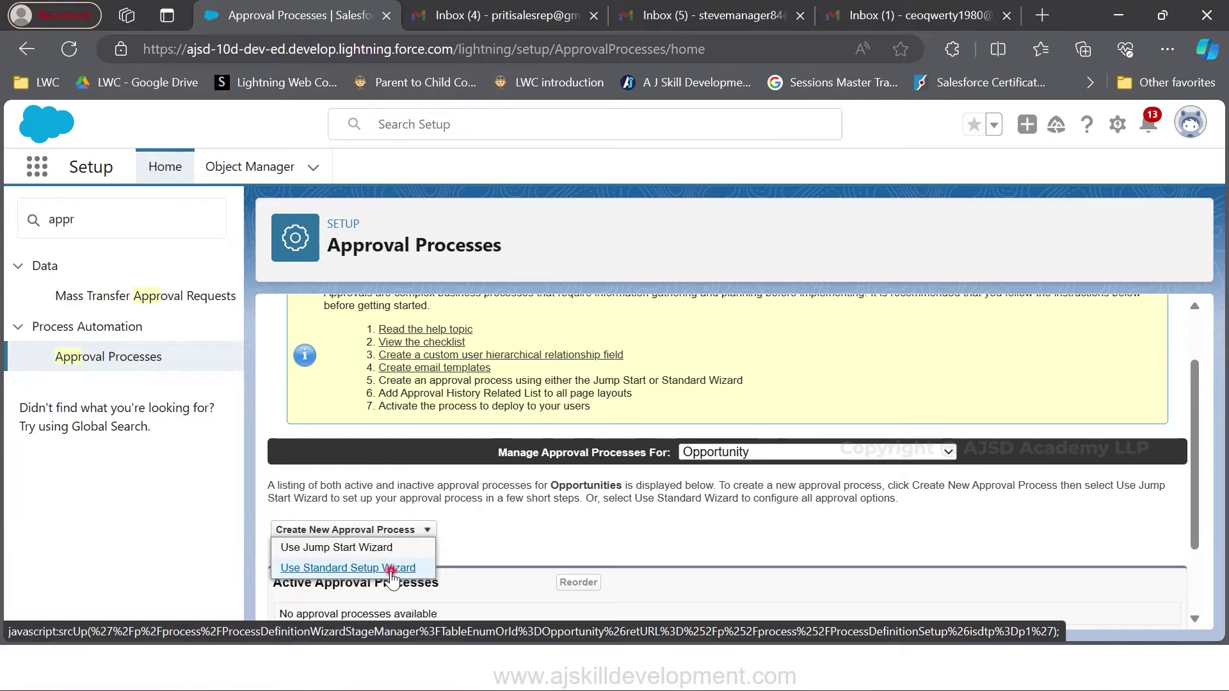
{"action": "left_click", "coordinate": [392, 570]}
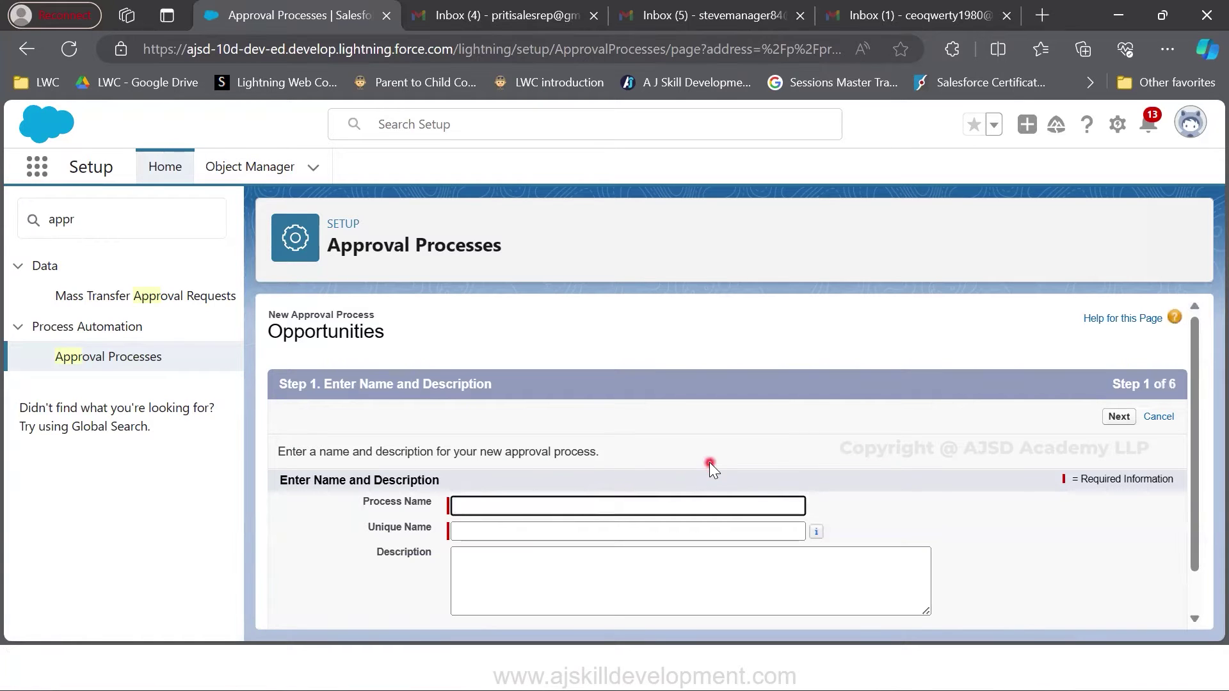
Enter HIGHEST VALUE OPP APPROVAL PROCESS as the new approval process's name
{"action": "type", "text": "HIGJ"}
{"action": "key", "text": "BackSpace"}
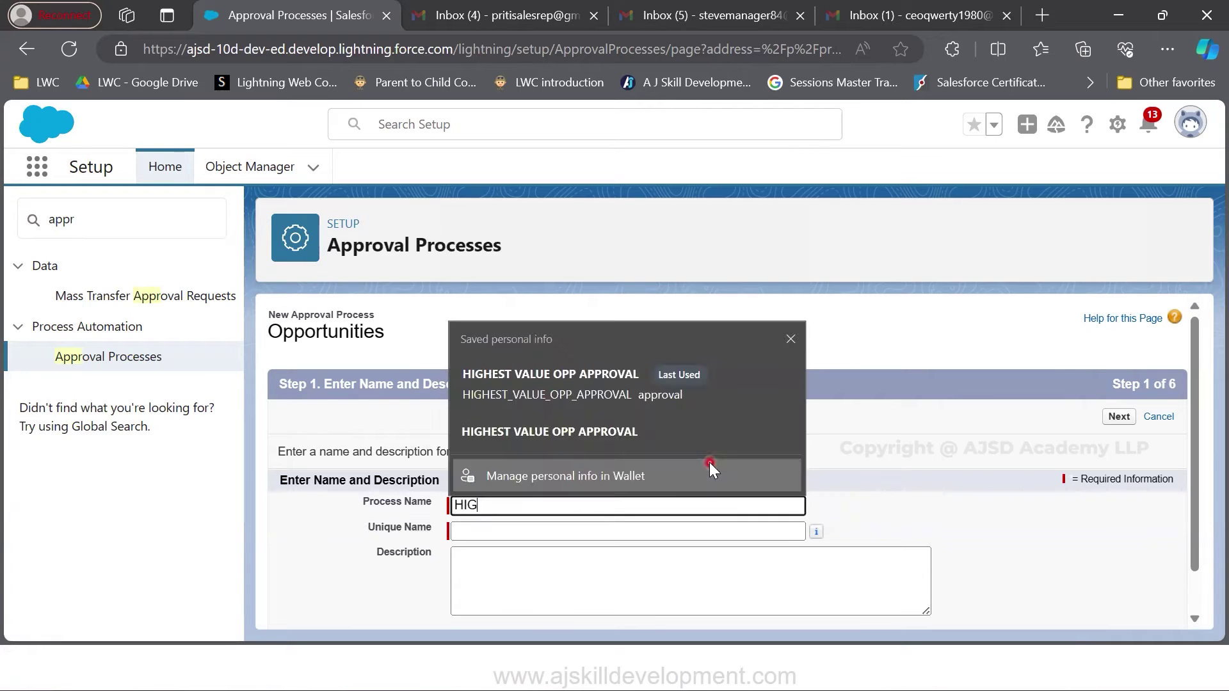
{"action": "type", "text": "HEST"}
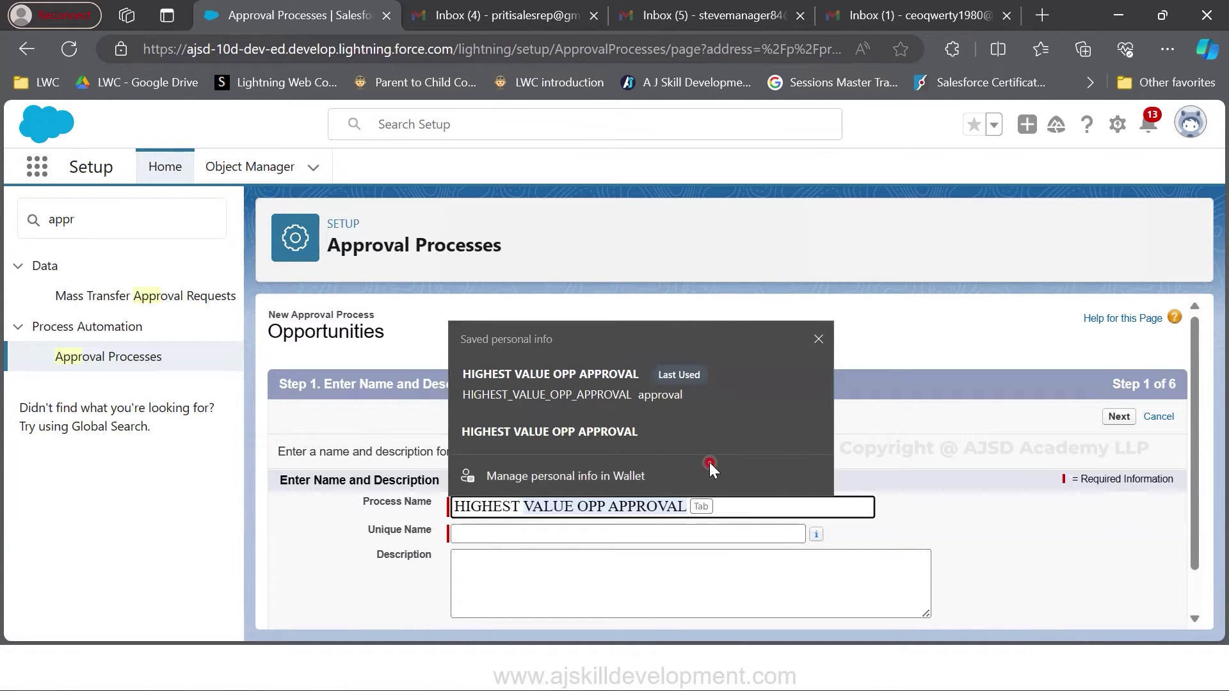
{"action": "key", "text": "Tab"}
{"action": "left_click", "coordinate": [704, 506]}
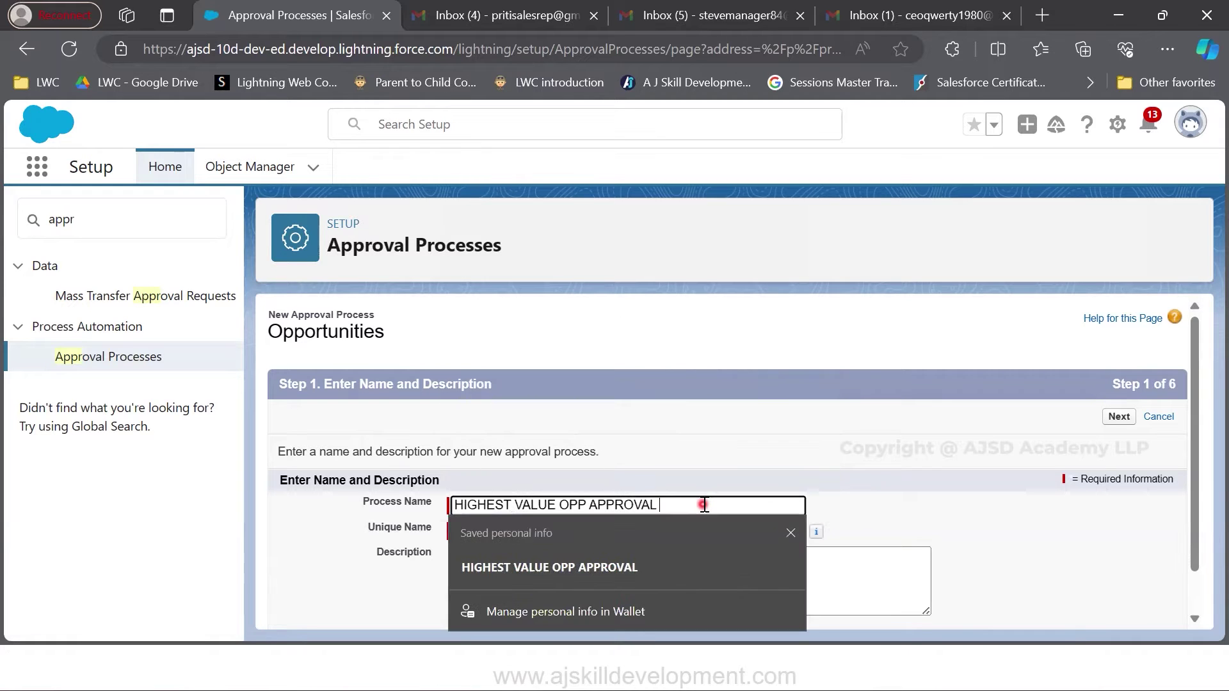
{"action": "type", "text": "PROE"}
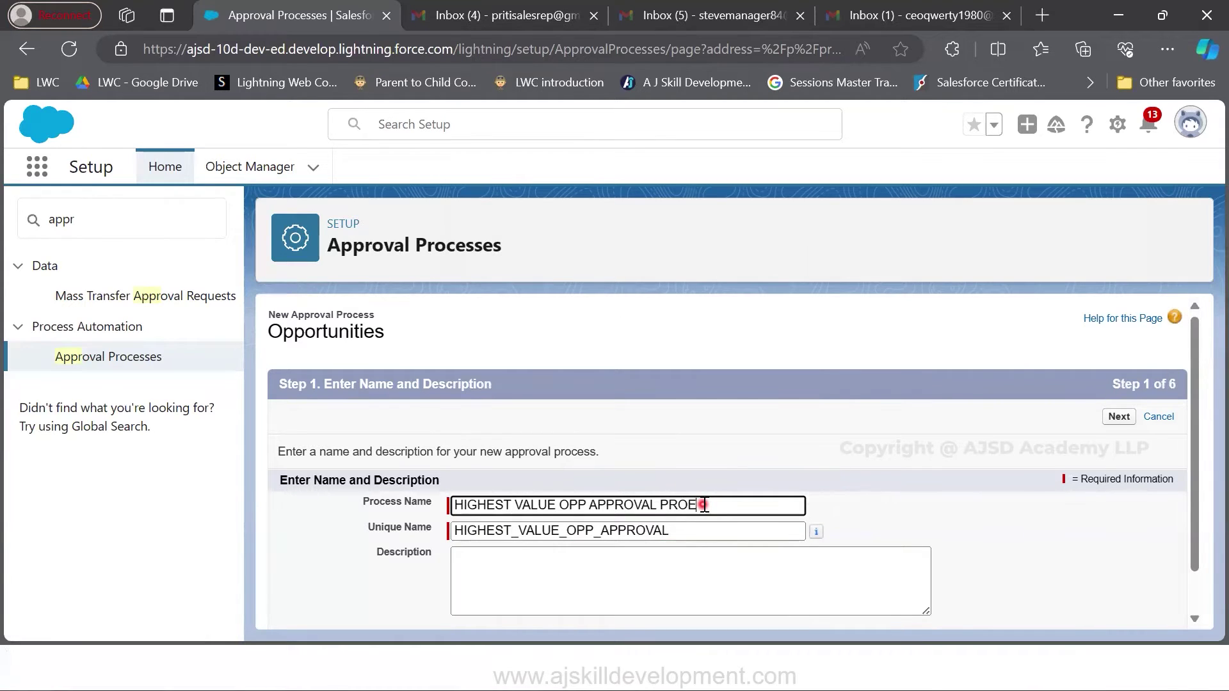
{"action": "type", "text": "CESS"}
Clear the unique name, regenerate it from the process name as HIGHEST_VALUE_OPP_APPROVAL_PROCESS, and continue to the entry criteria
{"action": "left_click", "coordinate": [686, 531]}
{"action": "key", "text": "BackSpace"}
{"action": "key", "text": "BackSpace"}
{"action": "key", "text": "BackSpace"}
{"action": "key", "text": "BackSpace"}
{"action": "key", "text": "BackSpace"}
{"action": "key", "text": "BackSpace"}
{"action": "key", "text": "BackSpace"}
{"action": "key", "text": "BackSpace"}
{"action": "key", "text": "BackSpace"}
{"action": "key", "text": "BackSpace"}
{"action": "key", "text": "BackSpace"}
{"action": "key", "text": "BackSpace"}
{"action": "key", "text": "BackSpace"}
{"action": "key", "text": "BackSpace"}
{"action": "key", "text": "BackSpace"}
{"action": "key", "text": "BackSpace"}
{"action": "key", "text": "BackSpace"}
{"action": "key", "text": "BackSpace"}
{"action": "key", "text": "BackSpace"}
{"action": "key", "text": "BackSpace"}
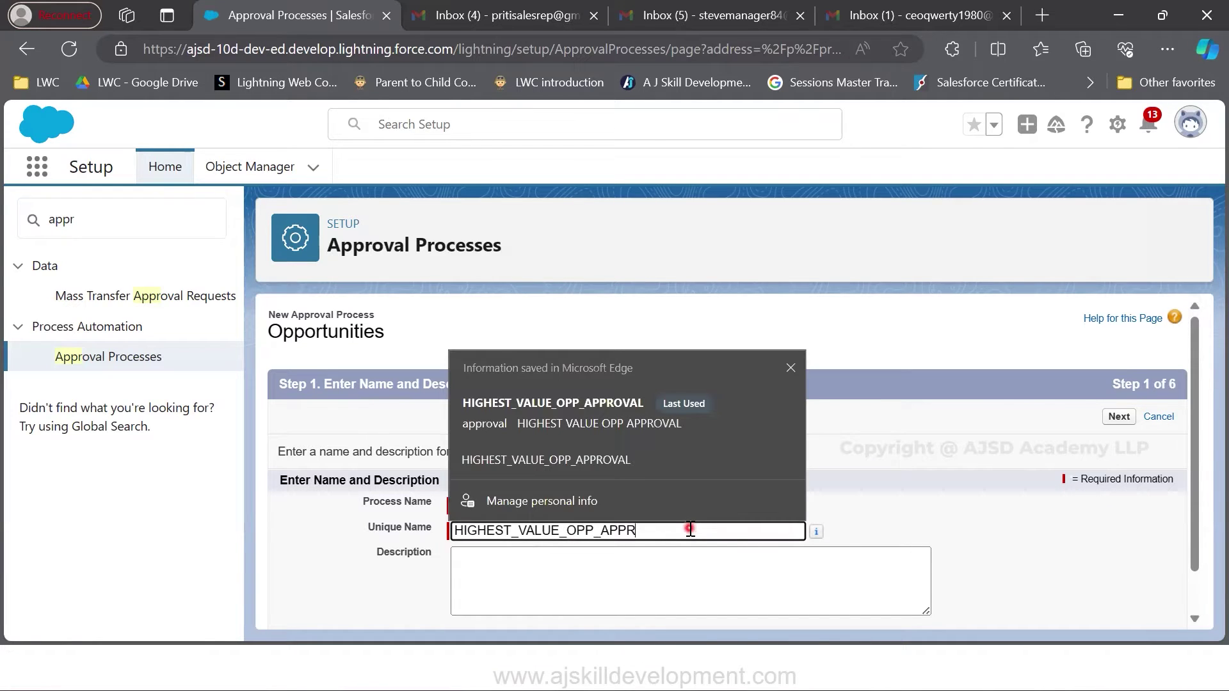
{"action": "key", "text": "BackSpace"}
{"action": "key", "text": "BackSpace"}
{"action": "key", "text": "BackSpace"}
{"action": "key", "text": "BackSpace"}
{"action": "key", "text": "BackSpace"}
{"action": "key", "text": "BackSpace"}
{"action": "left_click", "coordinate": [742, 505]}
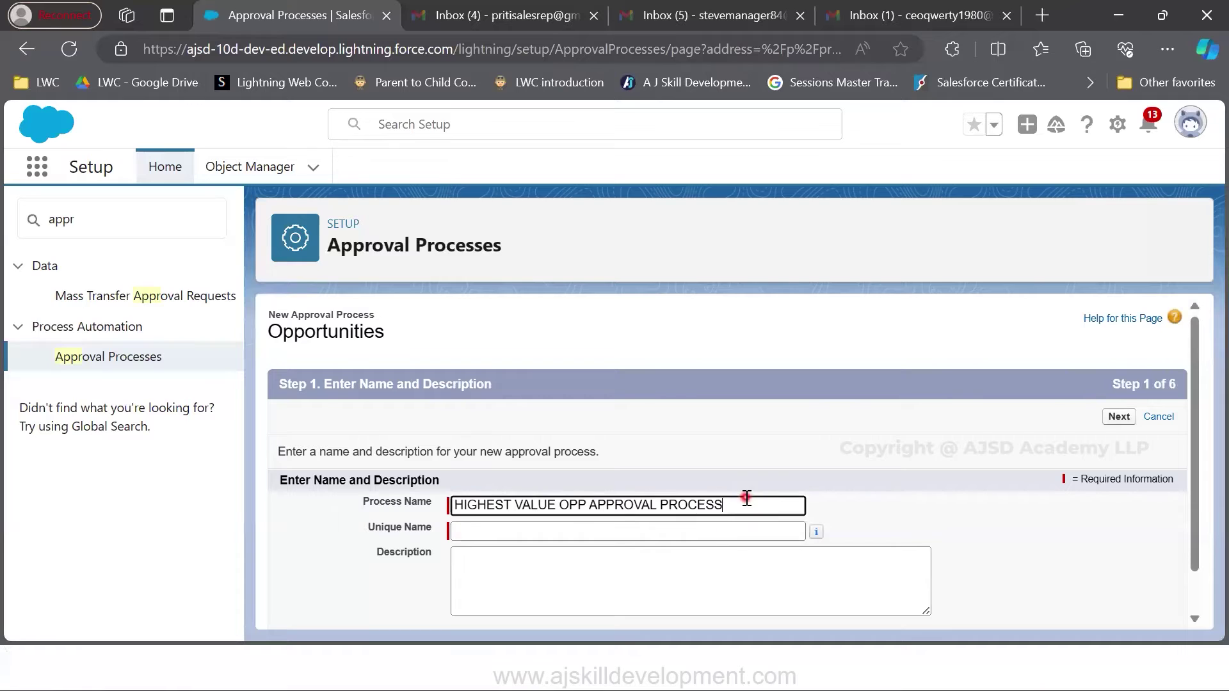
{"action": "key", "text": "Tab"}
{"action": "left_click", "coordinate": [963, 528]}
{"action": "scroll", "coordinate": [964, 529], "scroll_direction": "down", "scroll_amount": 1}
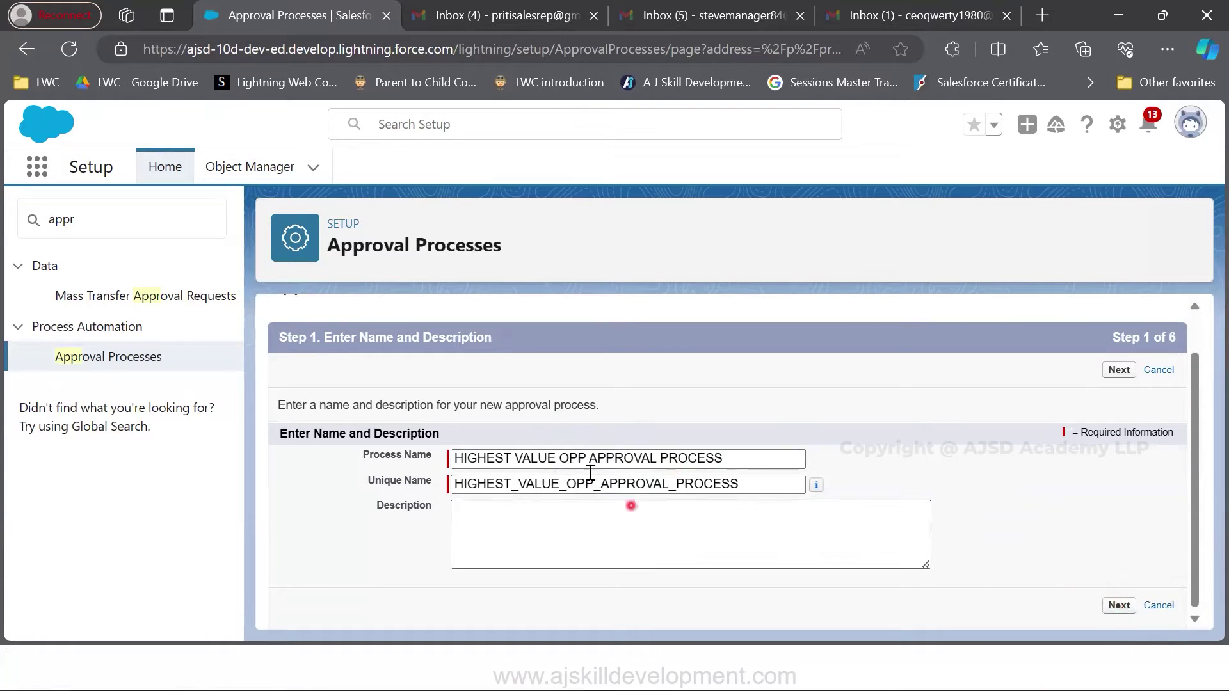
{"action": "left_click", "coordinate": [1125, 607]}
Set the first entry criterion to Opportunity: Amount greater than 100000
{"action": "left_click", "coordinate": [801, 523]}
{"action": "scroll", "coordinate": [801, 522], "scroll_direction": "down", "scroll_amount": 1}
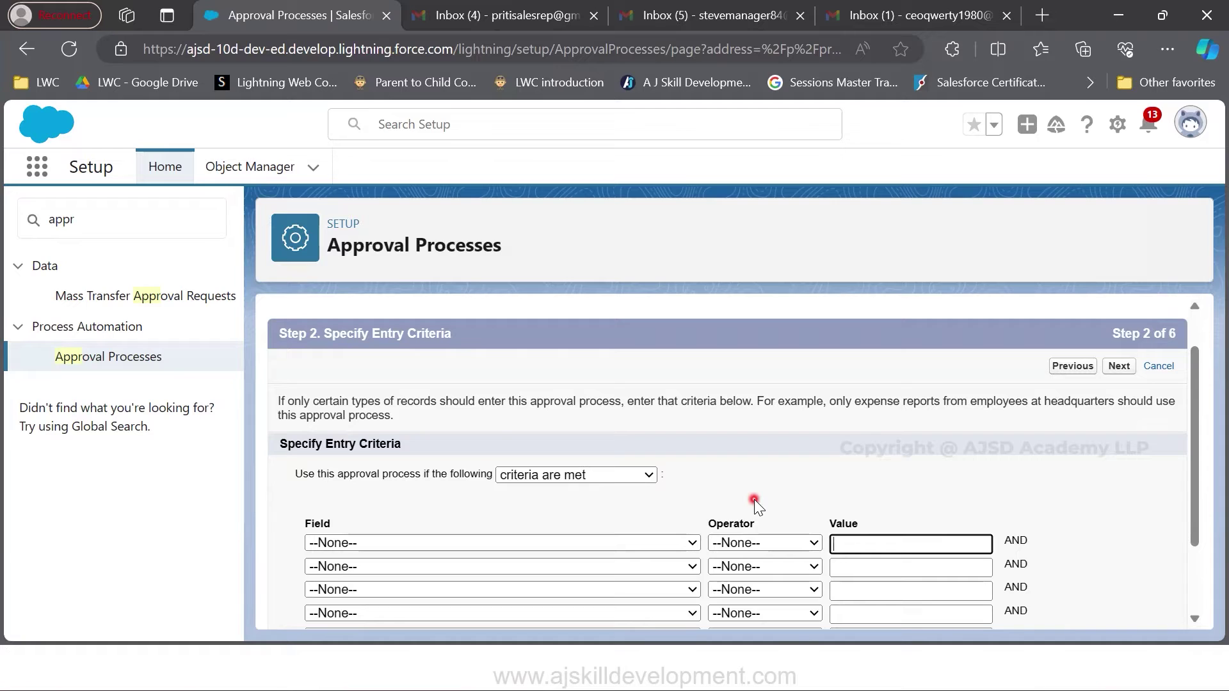
{"action": "left_click", "coordinate": [465, 539]}
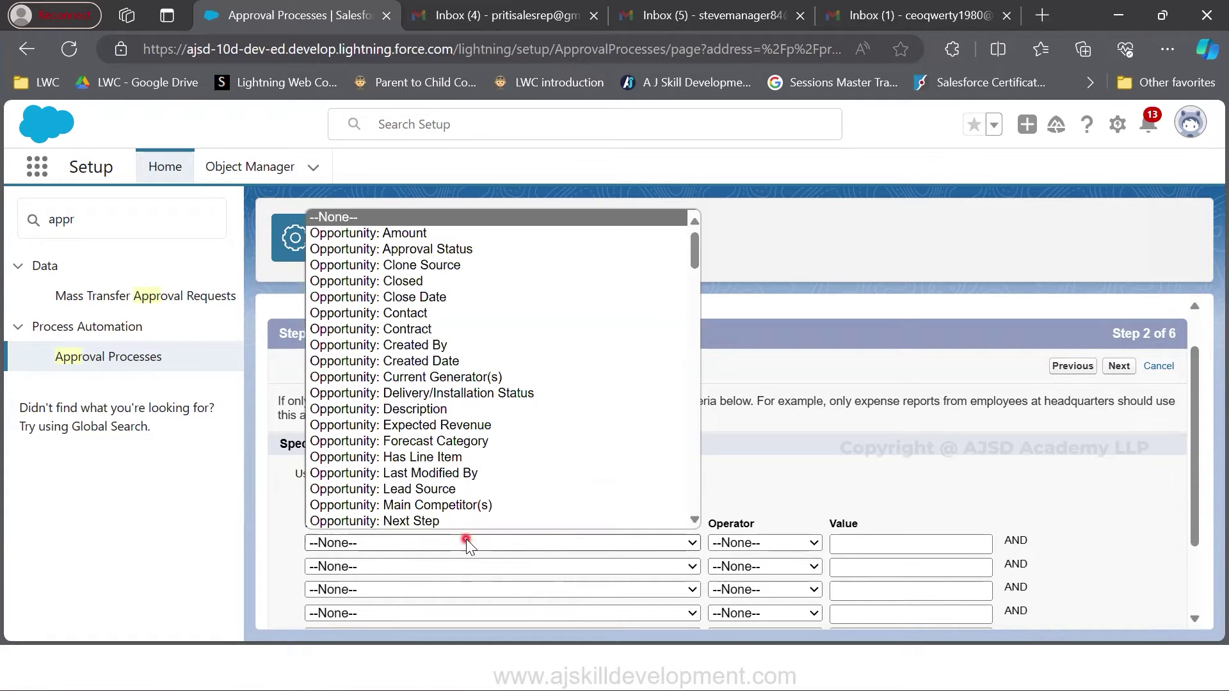
{"action": "left_click", "coordinate": [405, 235]}
{"action": "left_click", "coordinate": [780, 543]}
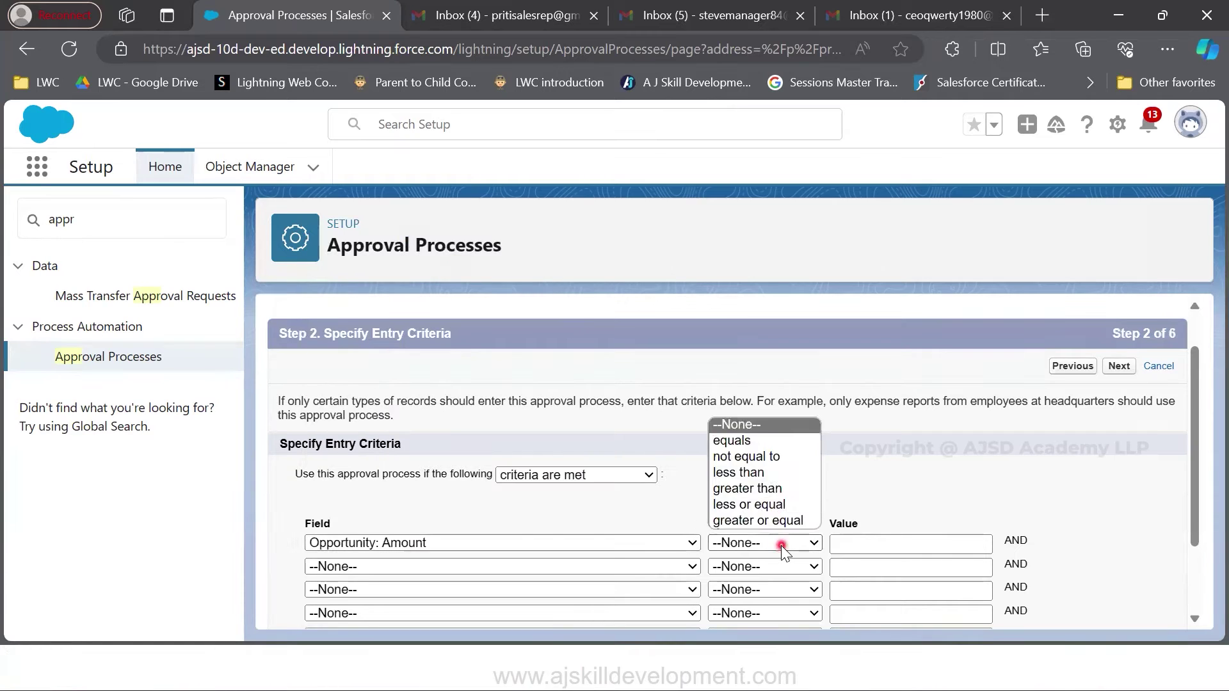
{"action": "left_click", "coordinate": [773, 488]}
{"action": "left_click", "coordinate": [861, 542]}
{"action": "type", "text": "100000"}
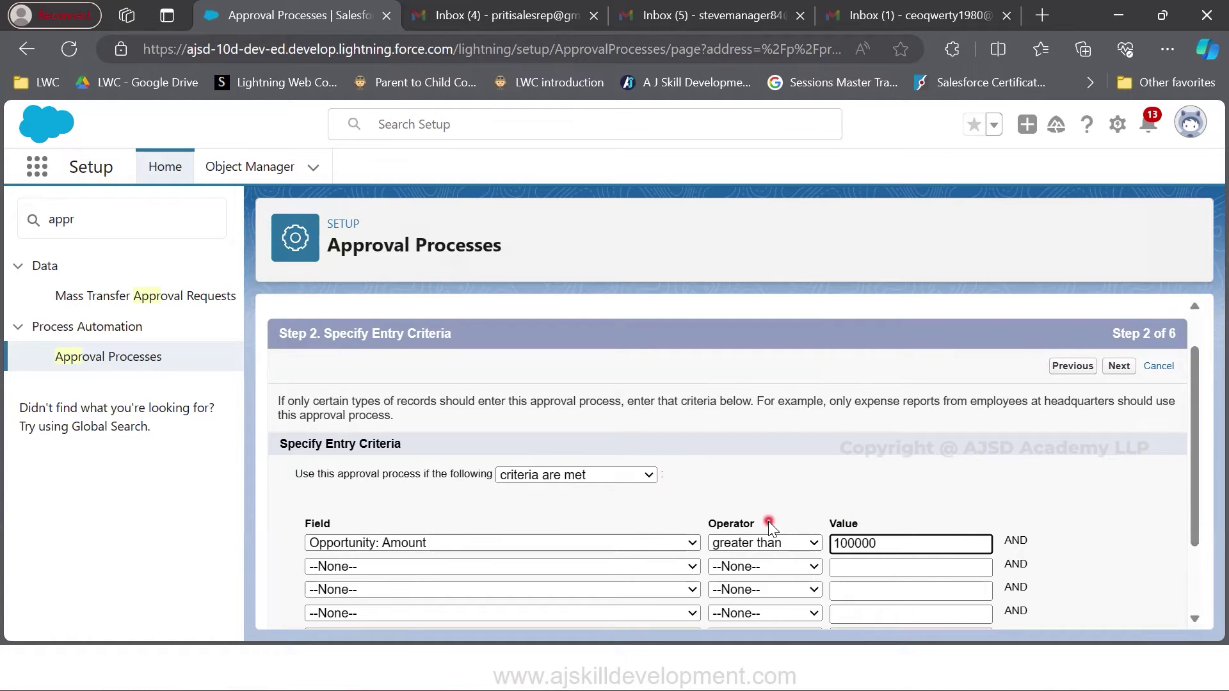
Set the second entry criterion to Opportunity: Stage equals Negotiation/Review, using the picklist value lookup
{"action": "left_click", "coordinate": [675, 567]}
{"action": "scroll", "coordinate": [537, 477], "scroll_direction": "down", "scroll_amount": 1}
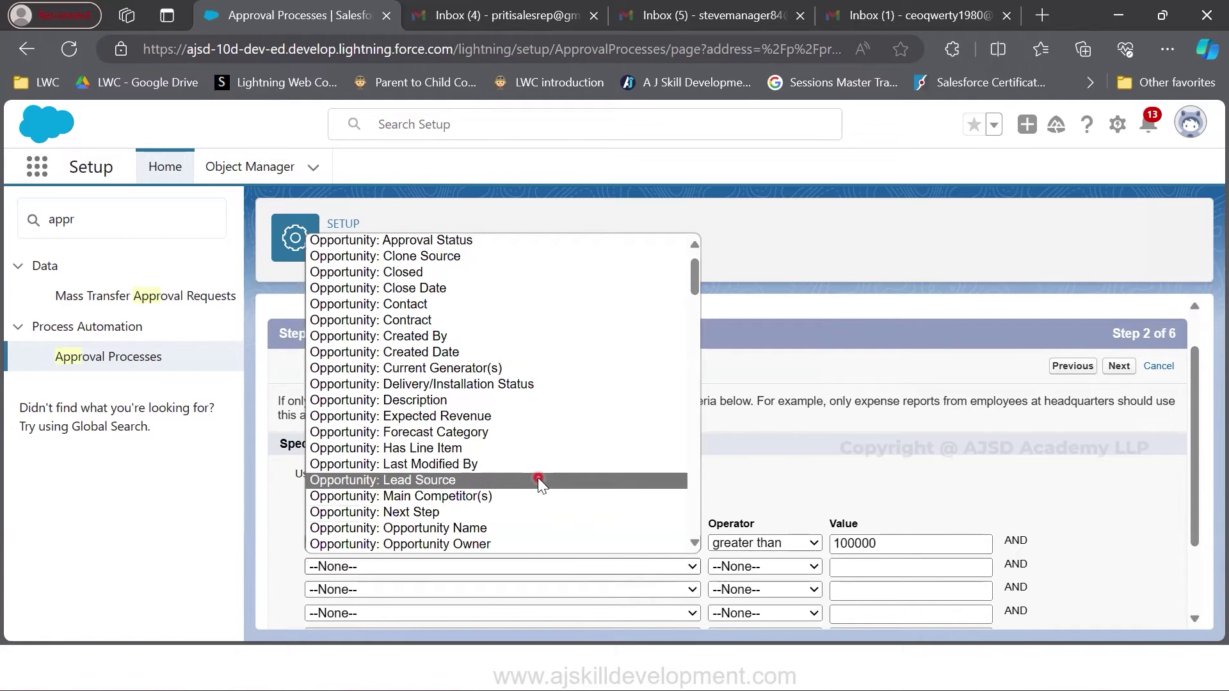
{"action": "scroll", "coordinate": [537, 478], "scroll_direction": "down", "scroll_amount": 3}
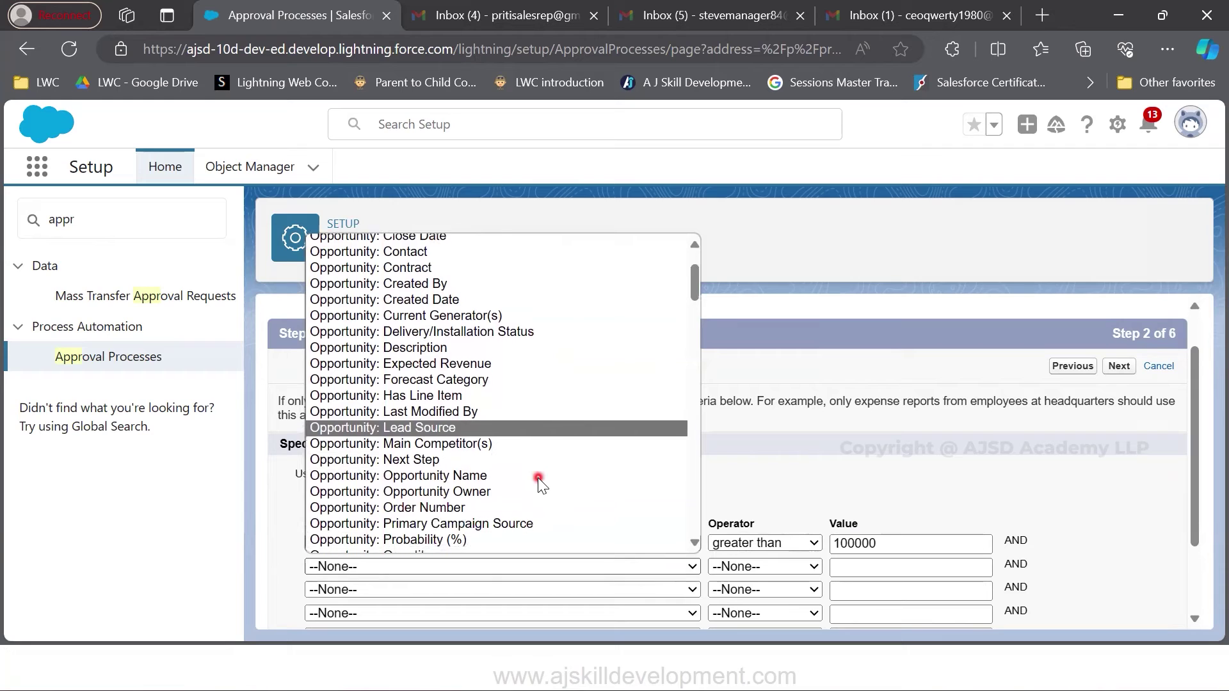
{"action": "left_click", "coordinate": [495, 479]}
{"action": "left_click", "coordinate": [730, 567]}
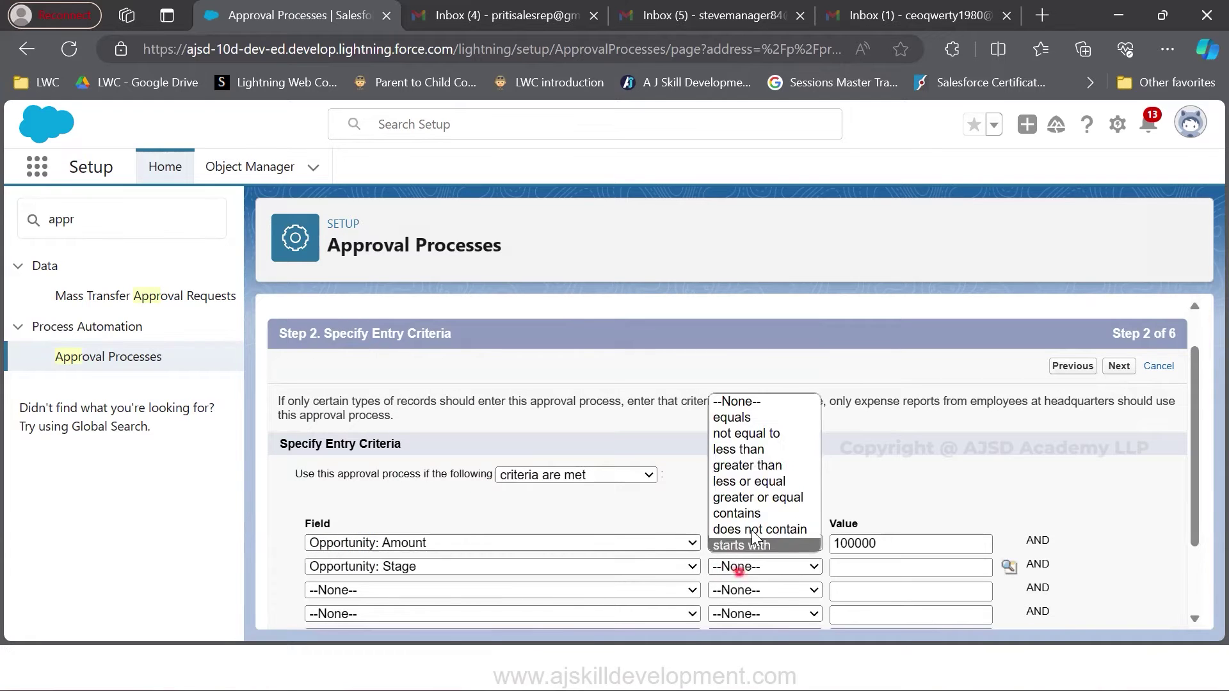
{"action": "left_click", "coordinate": [773, 420]}
{"action": "left_click", "coordinate": [1009, 566]}
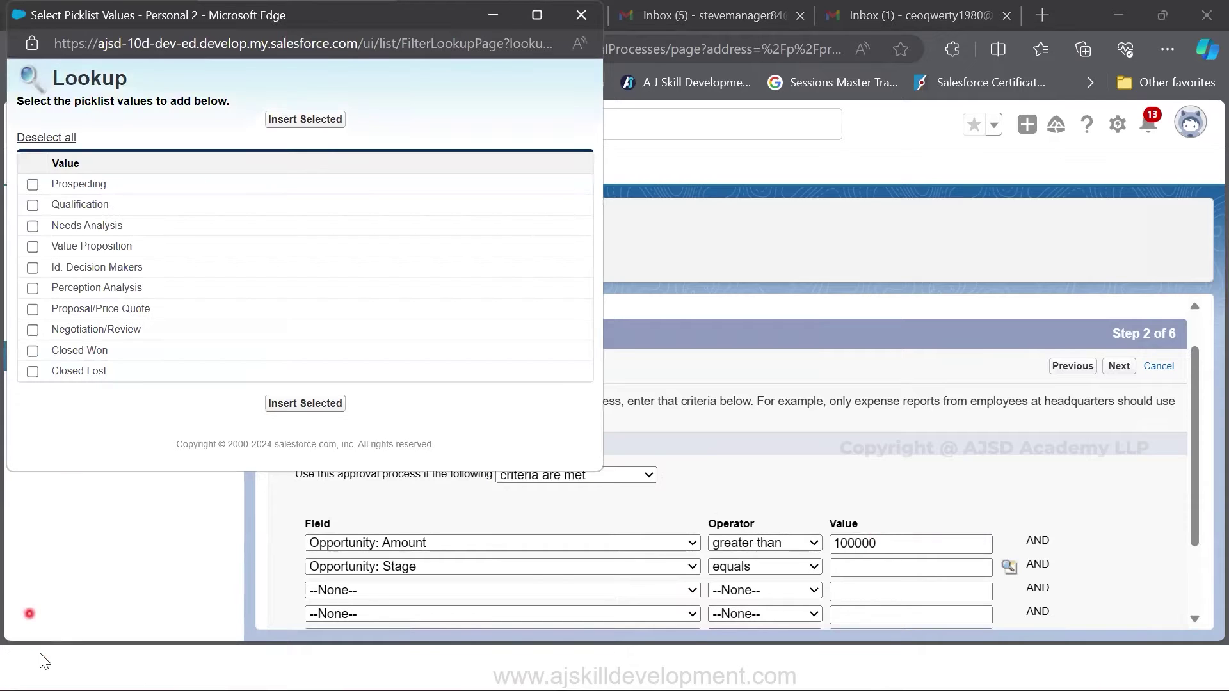
{"action": "left_click", "coordinate": [32, 329]}
{"action": "left_click", "coordinate": [305, 404]}
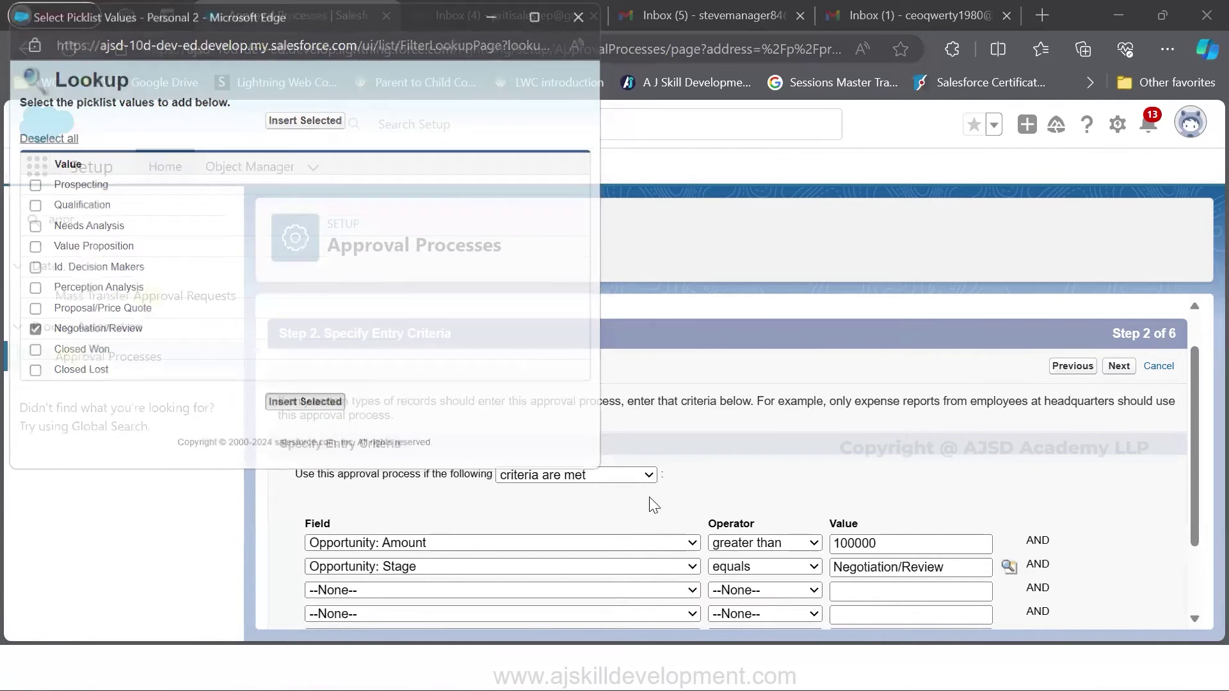
Keep the entry rule as "criteria are met" and continue to the approver field and record editability settings
{"action": "scroll", "coordinate": [825, 572], "scroll_direction": "down", "scroll_amount": 3}
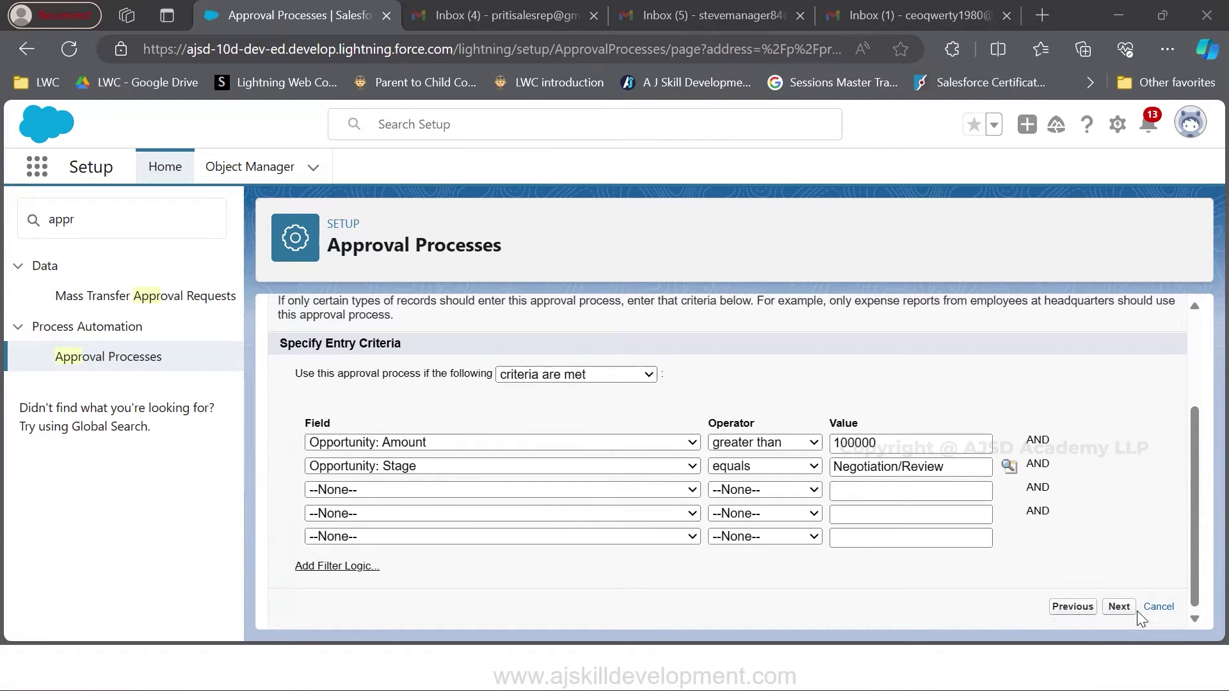
{"action": "left_click", "coordinate": [627, 374]}
{"action": "left_click", "coordinate": [709, 366]}
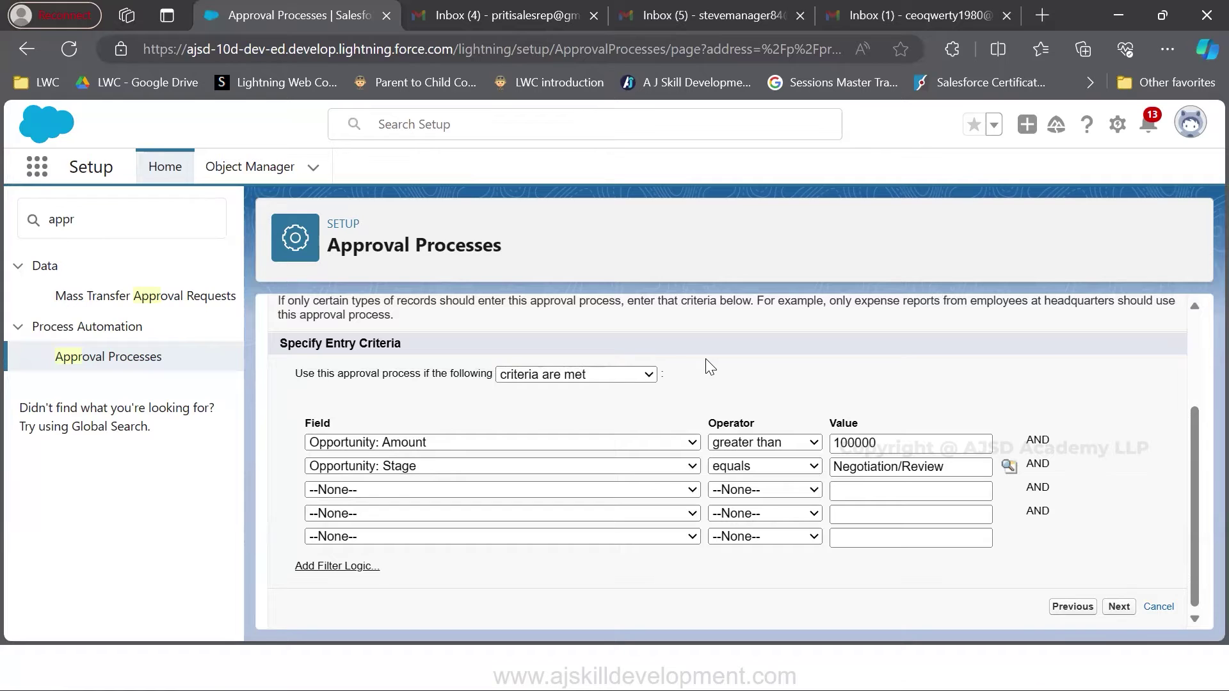
{"action": "left_click", "coordinate": [1117, 607]}
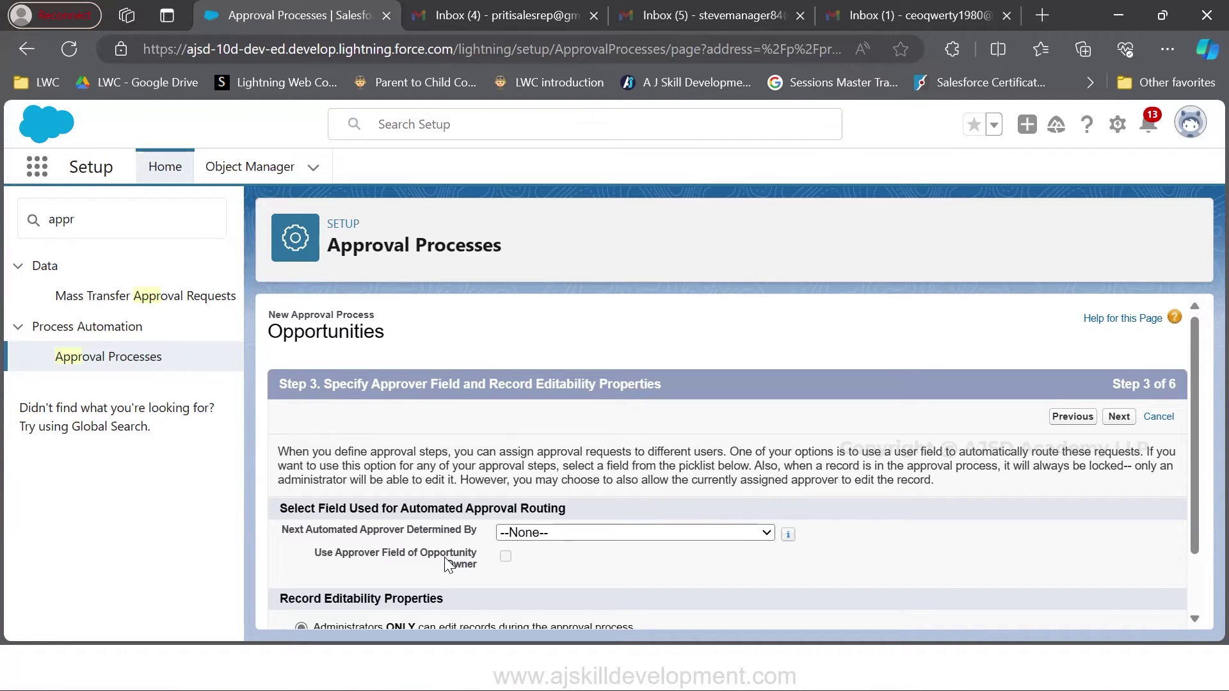
Set Next Automated Approver Determined By to the standard Manager user field
{"action": "left_click", "coordinate": [543, 535]}
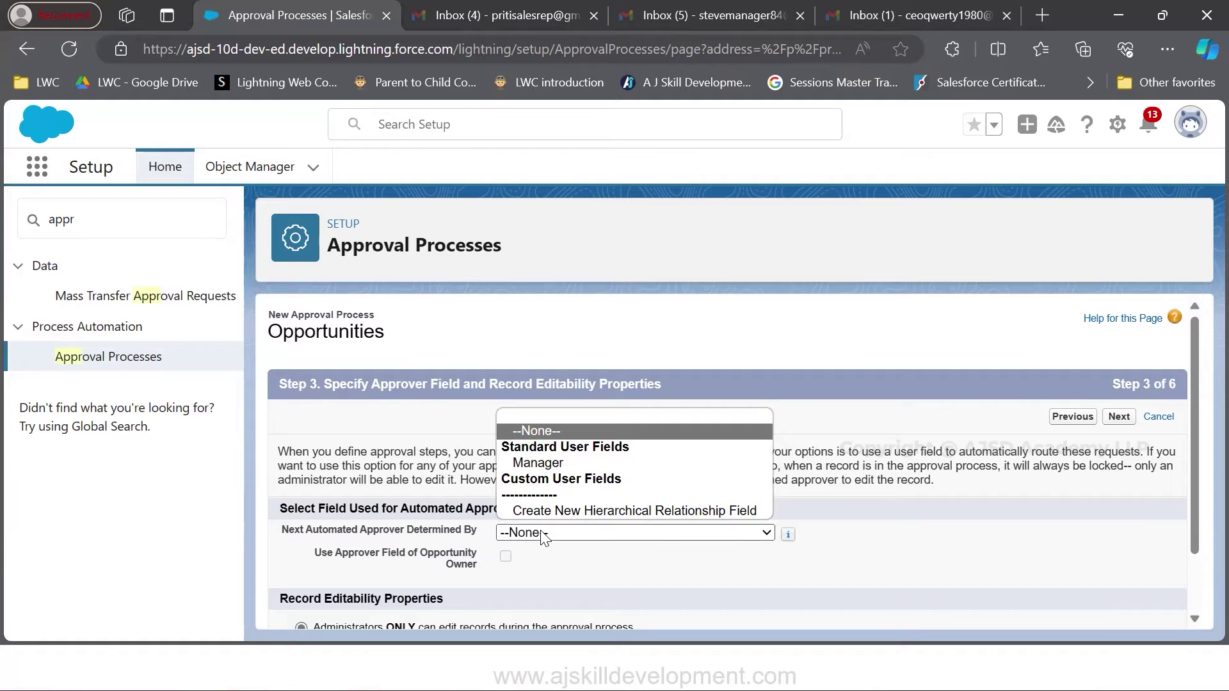
{"action": "left_click", "coordinate": [521, 464]}
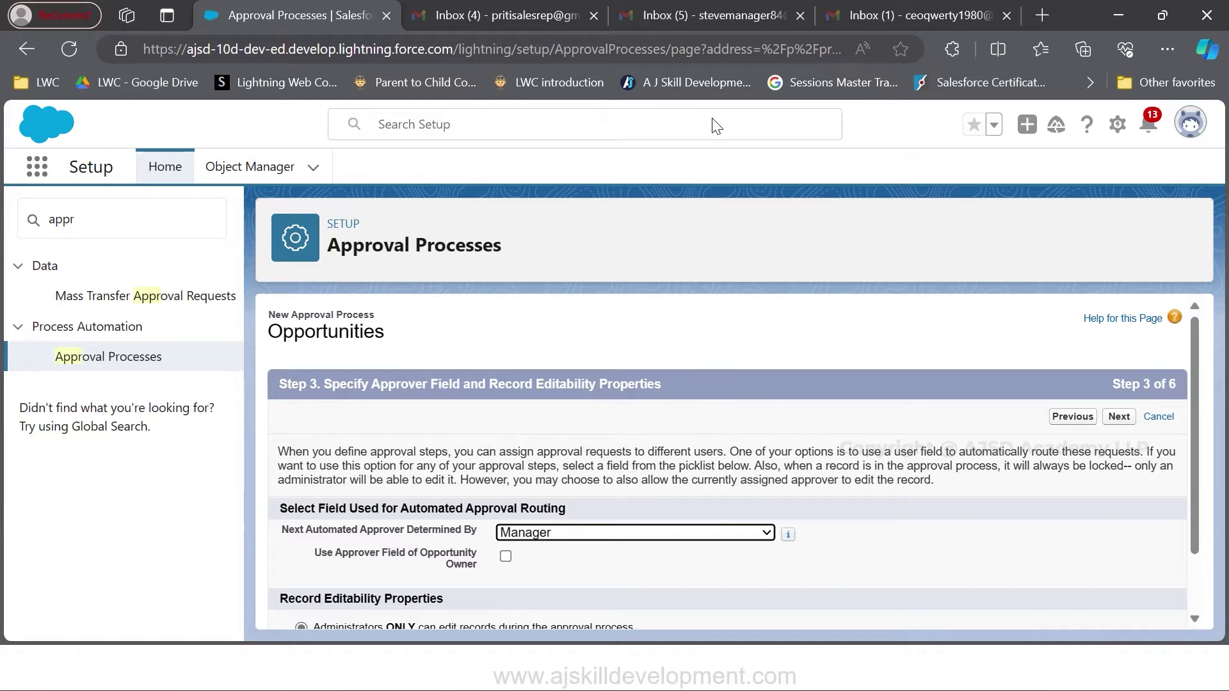
Duplicate the approval process browser tab and open the Users setup page in the copy
{"action": "right_click", "coordinate": [340, 18]}
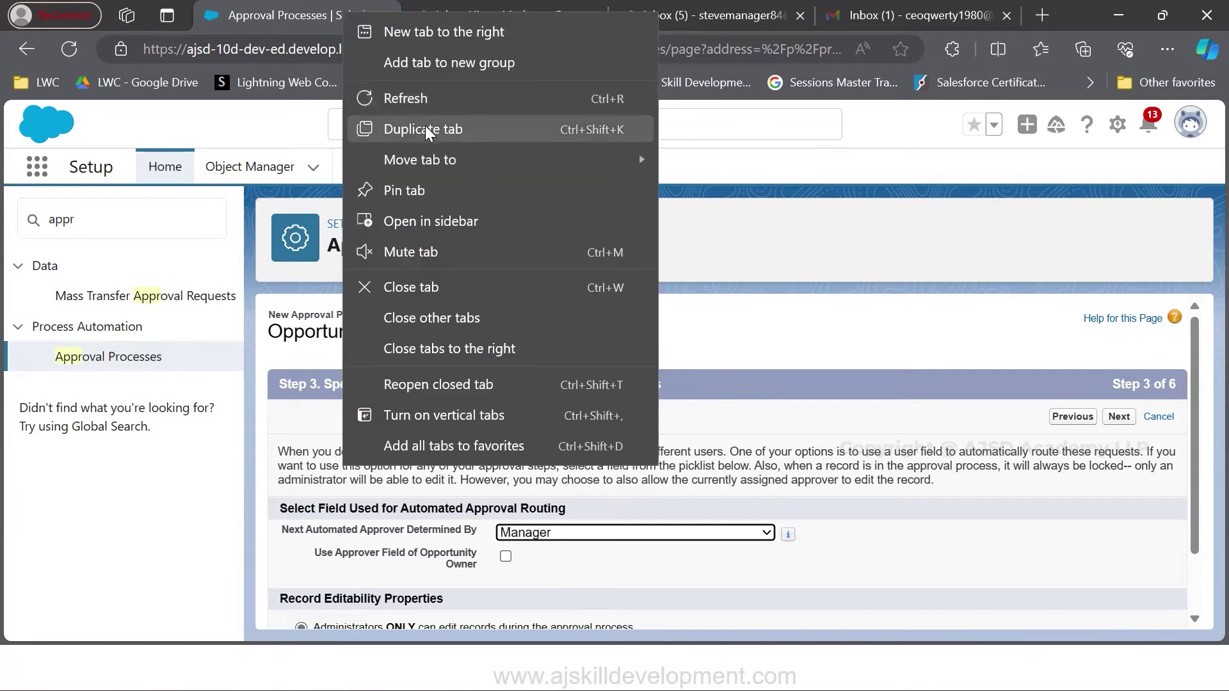
{"action": "left_click", "coordinate": [425, 126]}
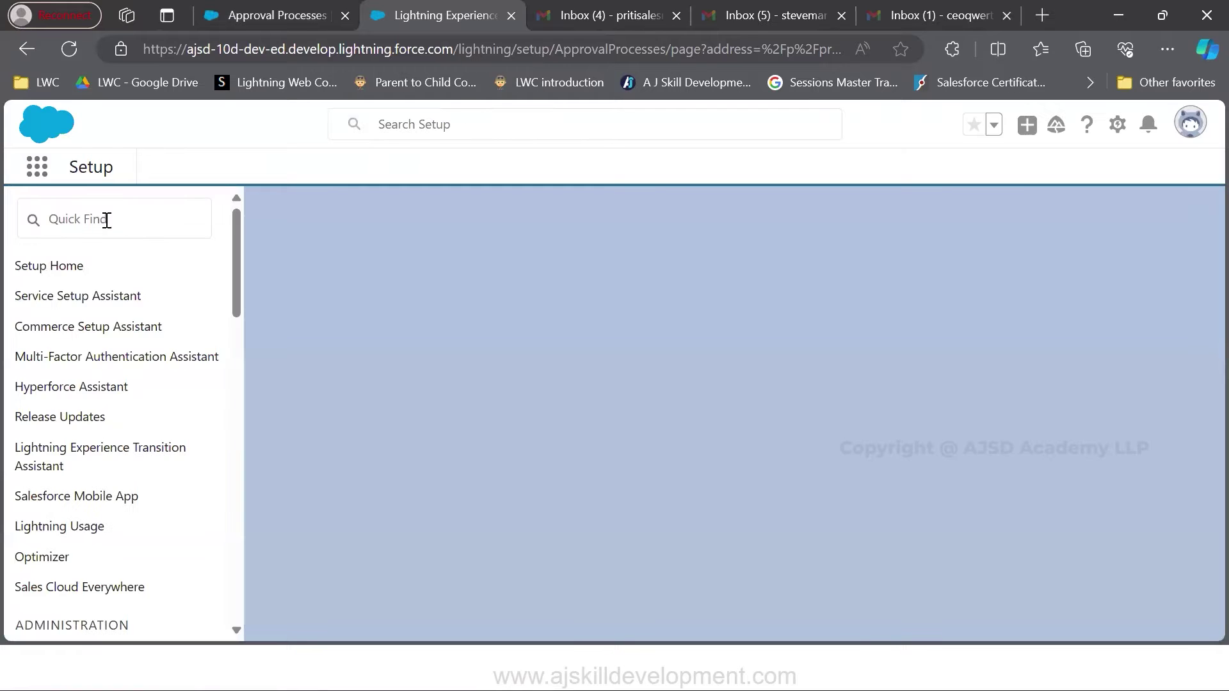
{"action": "left_click", "coordinate": [108, 220]}
{"action": "type", "text": "user"}
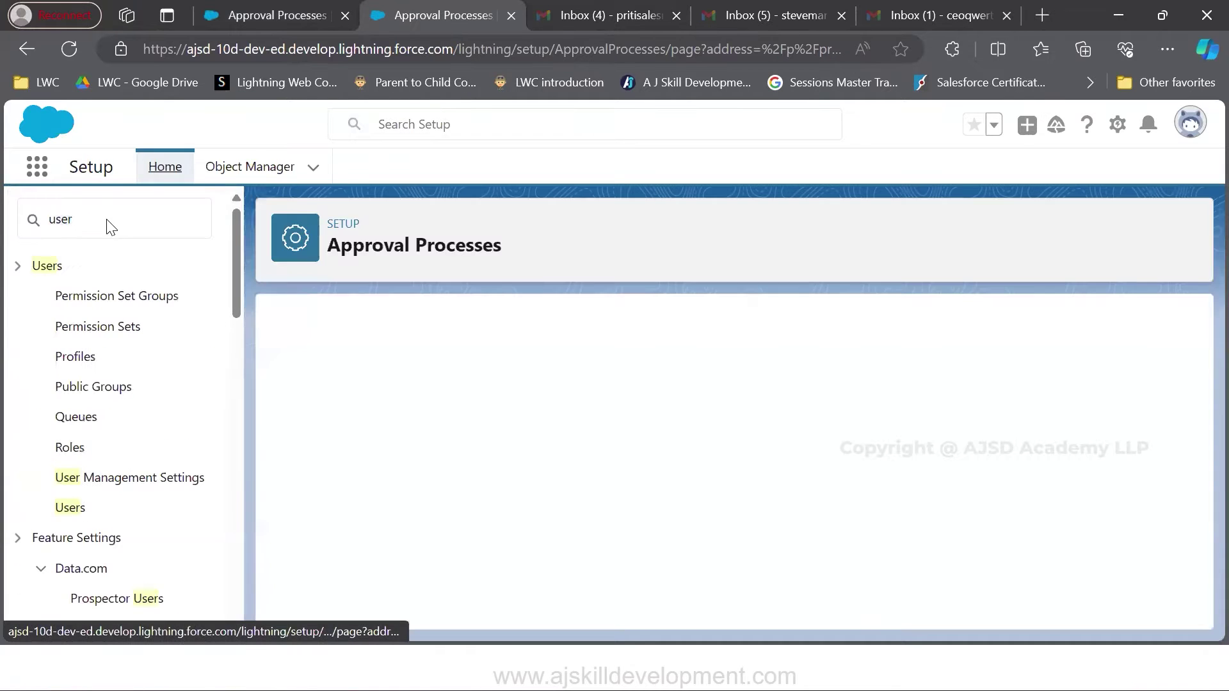
{"action": "left_click", "coordinate": [71, 517]}
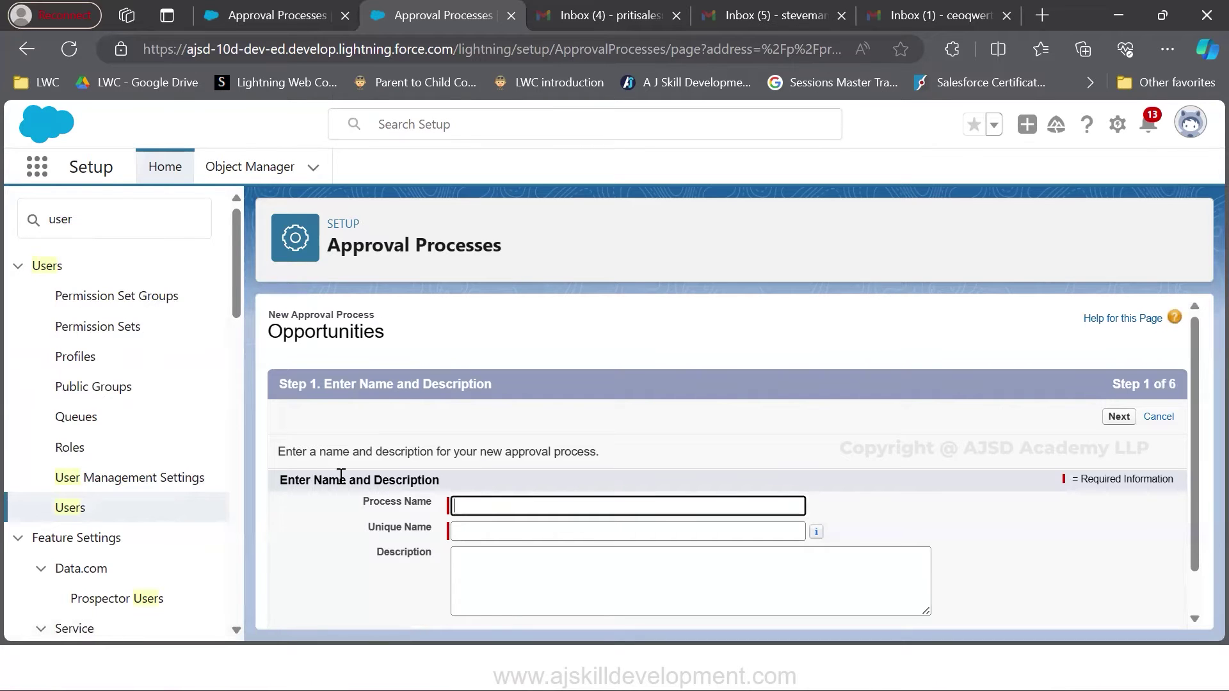
{"action": "left_click", "coordinate": [70, 512]}
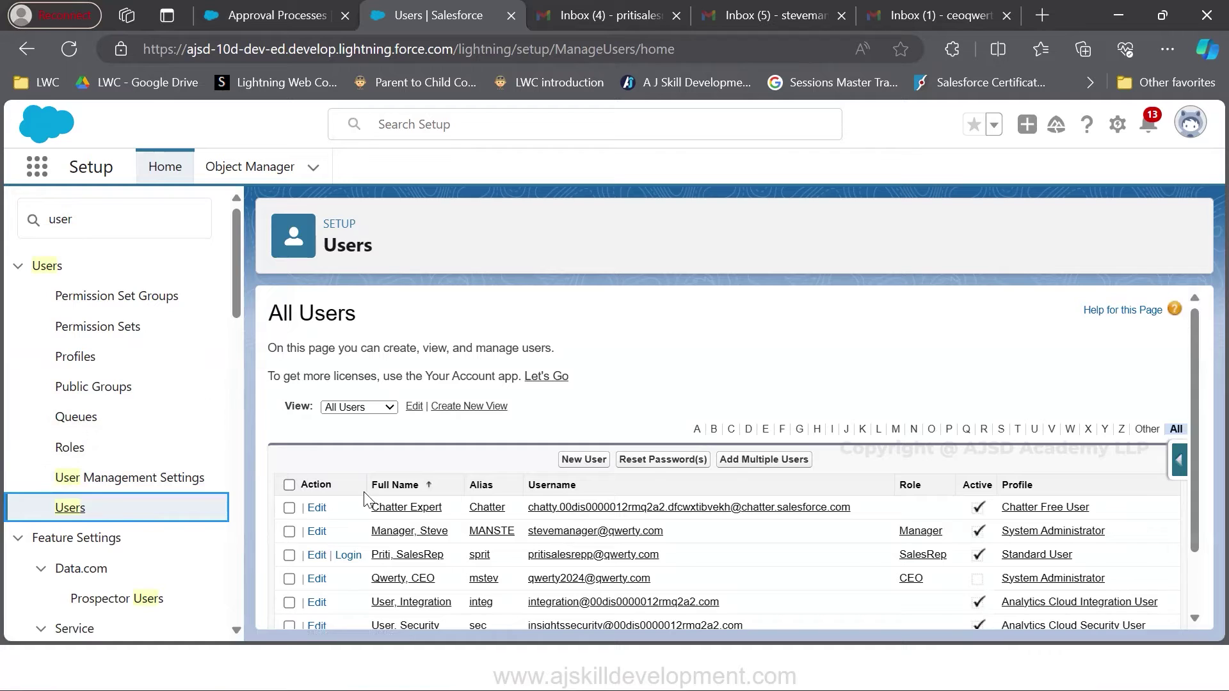
Open the sales rep's user record and examine the Managers in the Role Hierarchy section
{"action": "left_click", "coordinate": [407, 554]}
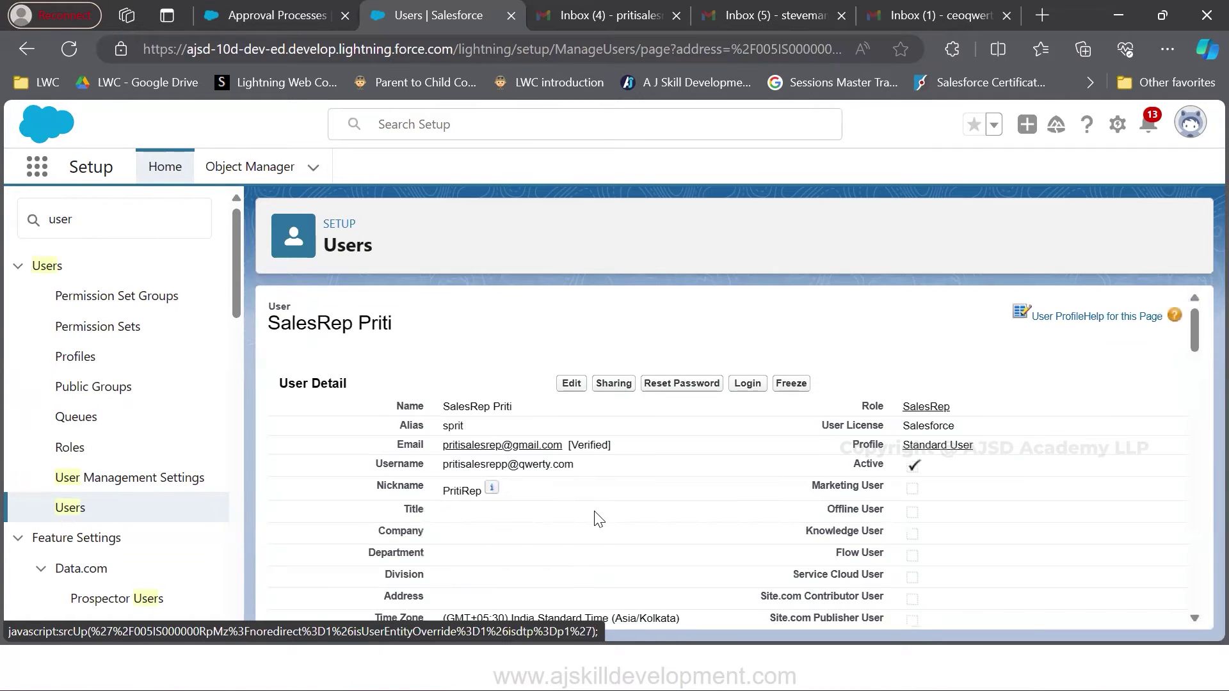
{"action": "scroll", "coordinate": [594, 517], "scroll_direction": "down", "scroll_amount": 5}
{"action": "scroll", "coordinate": [599, 518], "scroll_direction": "down", "scroll_amount": 15}
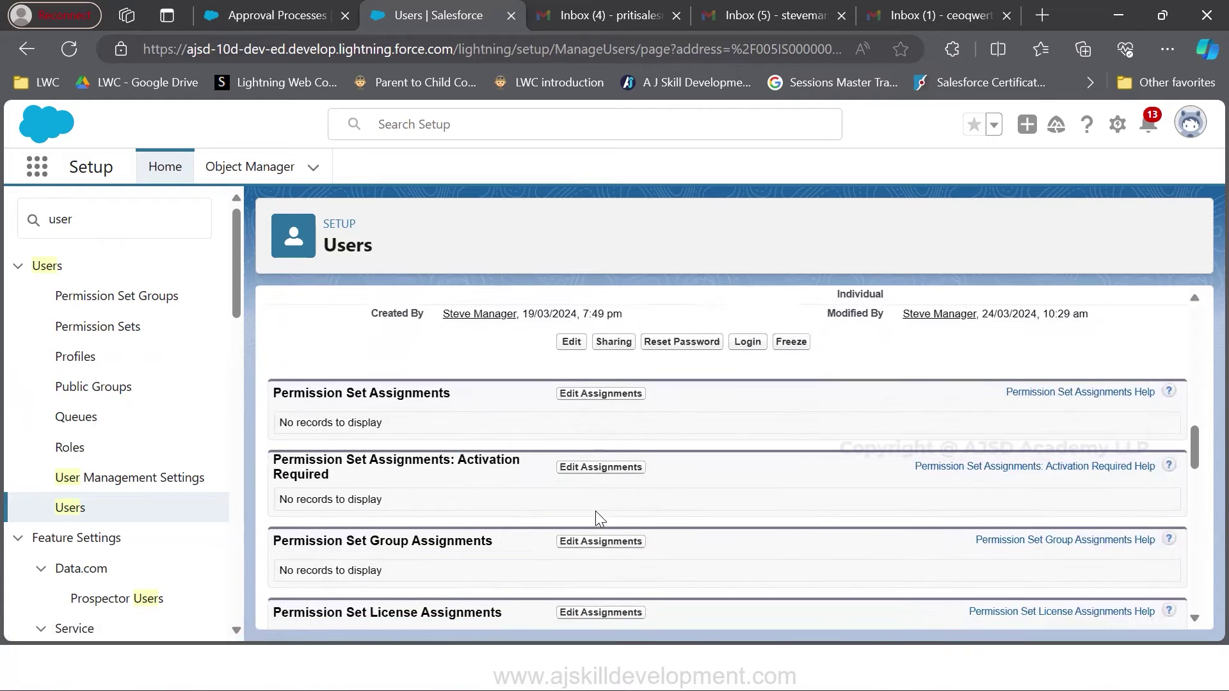
{"action": "scroll", "coordinate": [596, 512], "scroll_direction": "down", "scroll_amount": 3}
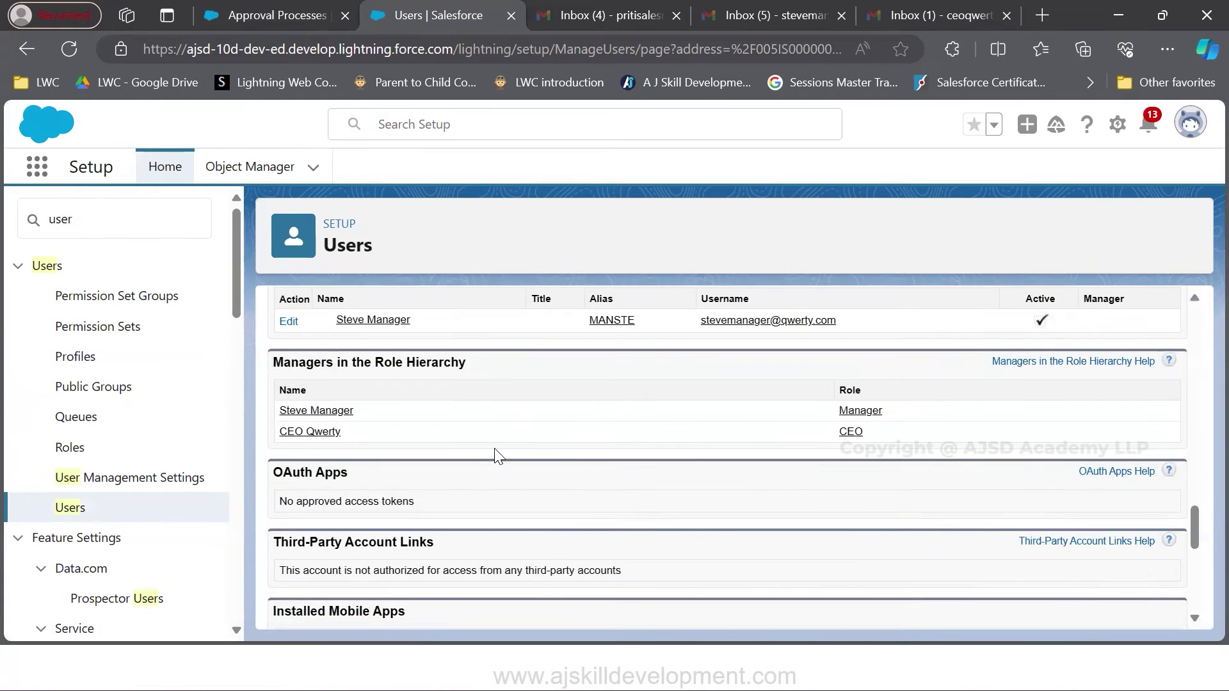
{"action": "scroll", "coordinate": [496, 448], "scroll_direction": "up", "scroll_amount": 1}
{"action": "scroll", "coordinate": [480, 479], "scroll_direction": "down", "scroll_amount": 2}
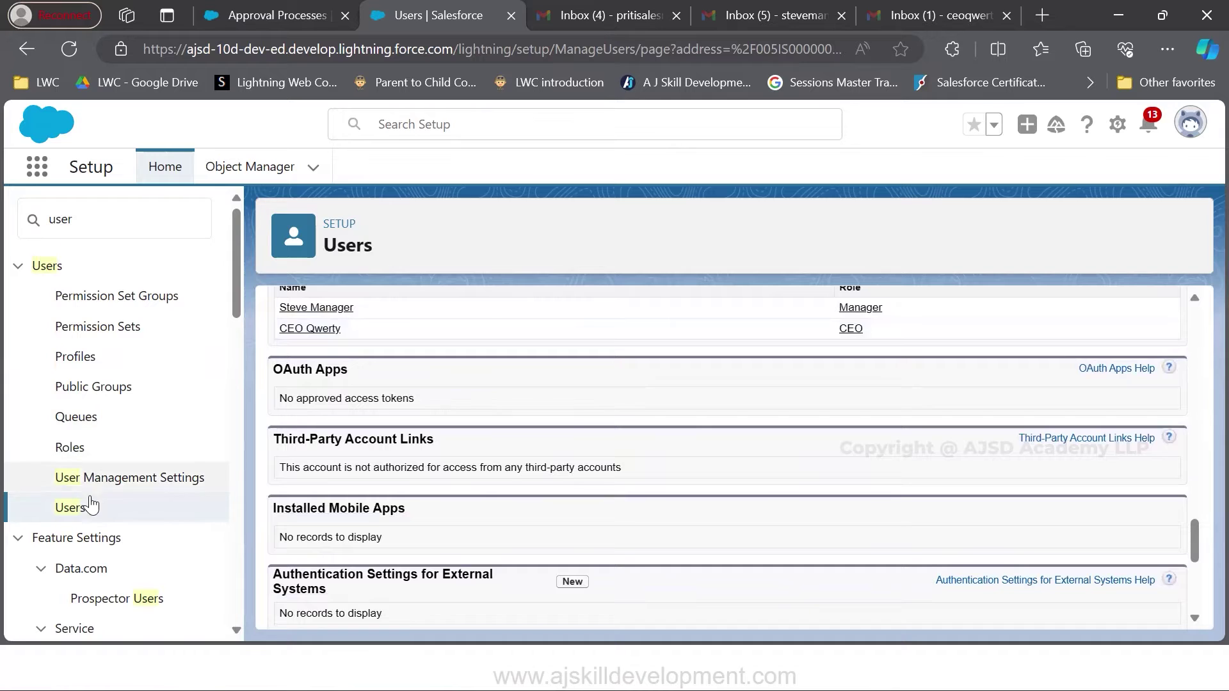
Open the sales rep's user record for editing from the user list and inspect the Manager field under Approver Settings
{"action": "left_click", "coordinate": [73, 510]}
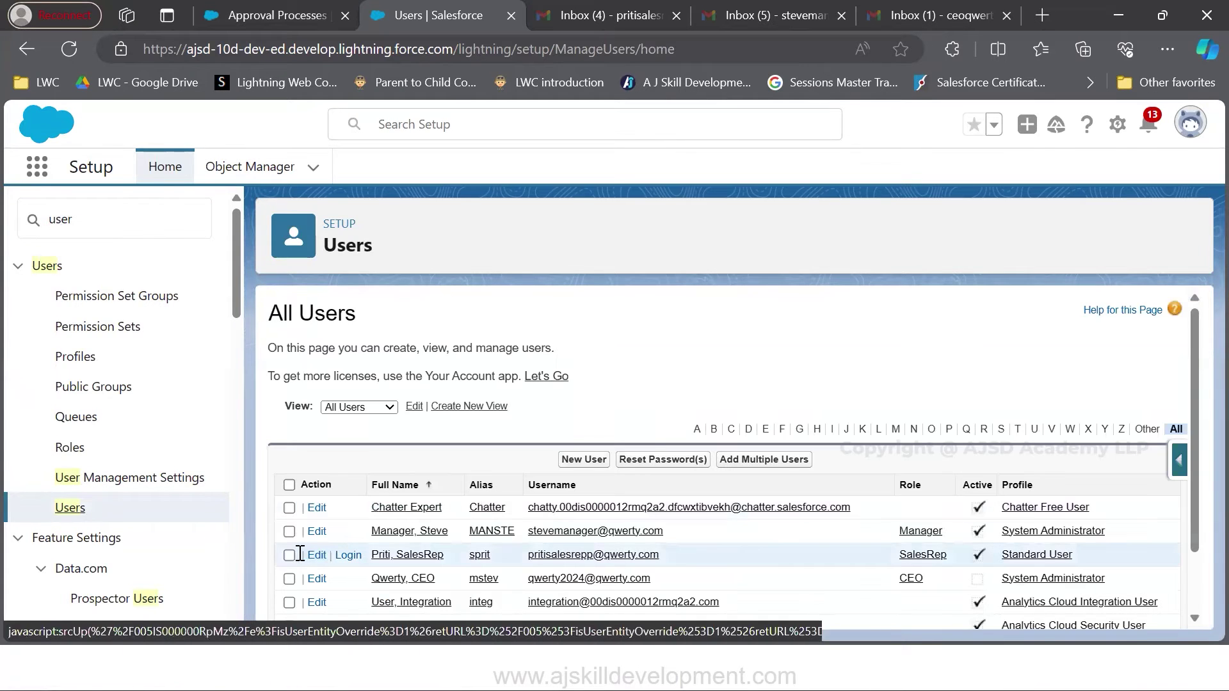
{"action": "left_click", "coordinate": [314, 555]}
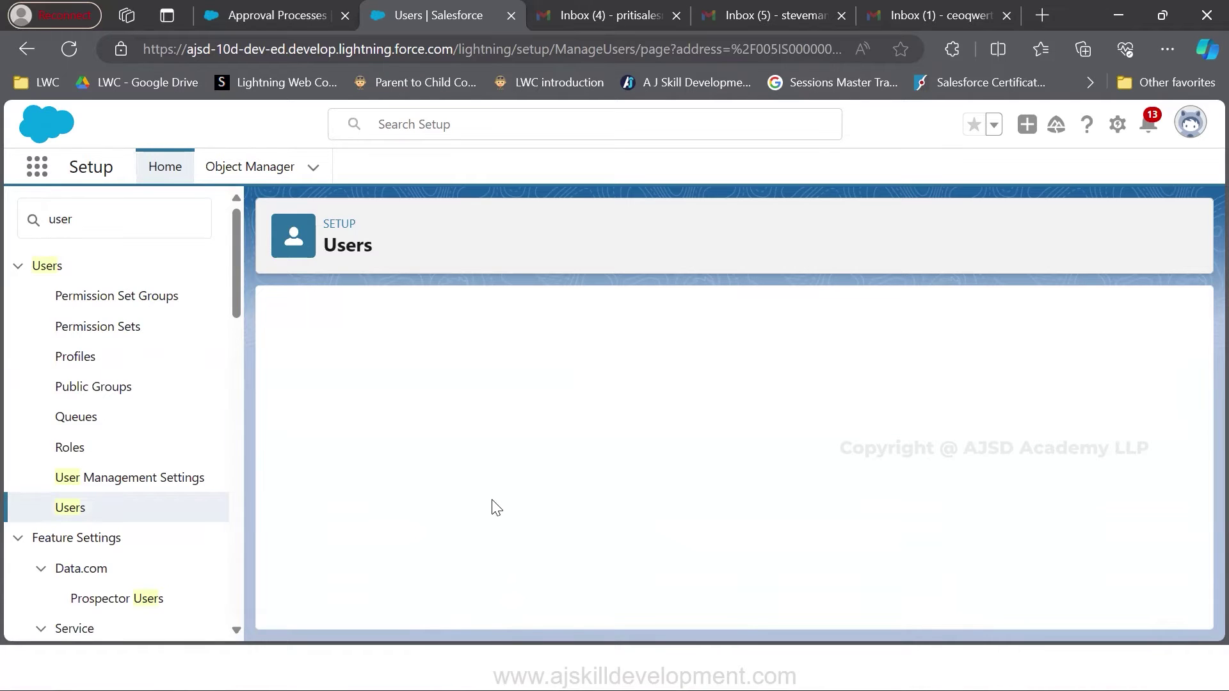
{"action": "scroll", "coordinate": [490, 506], "scroll_direction": "down", "scroll_amount": 10}
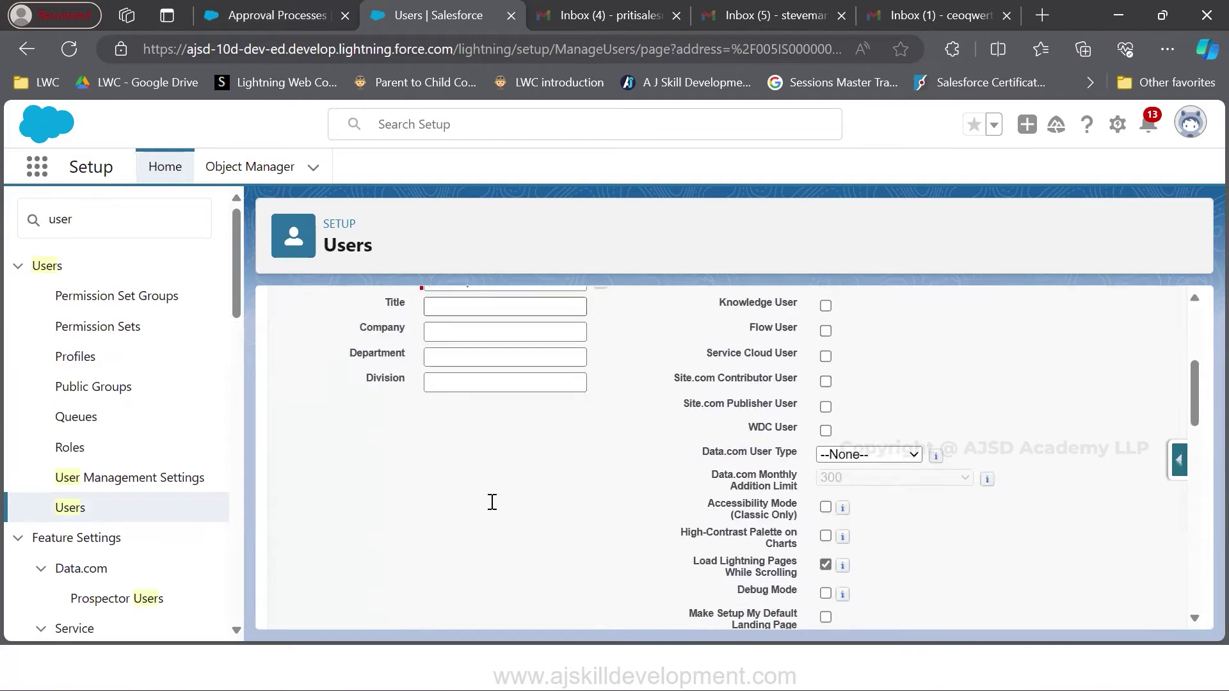
{"action": "scroll", "coordinate": [491, 502], "scroll_direction": "down", "scroll_amount": 9}
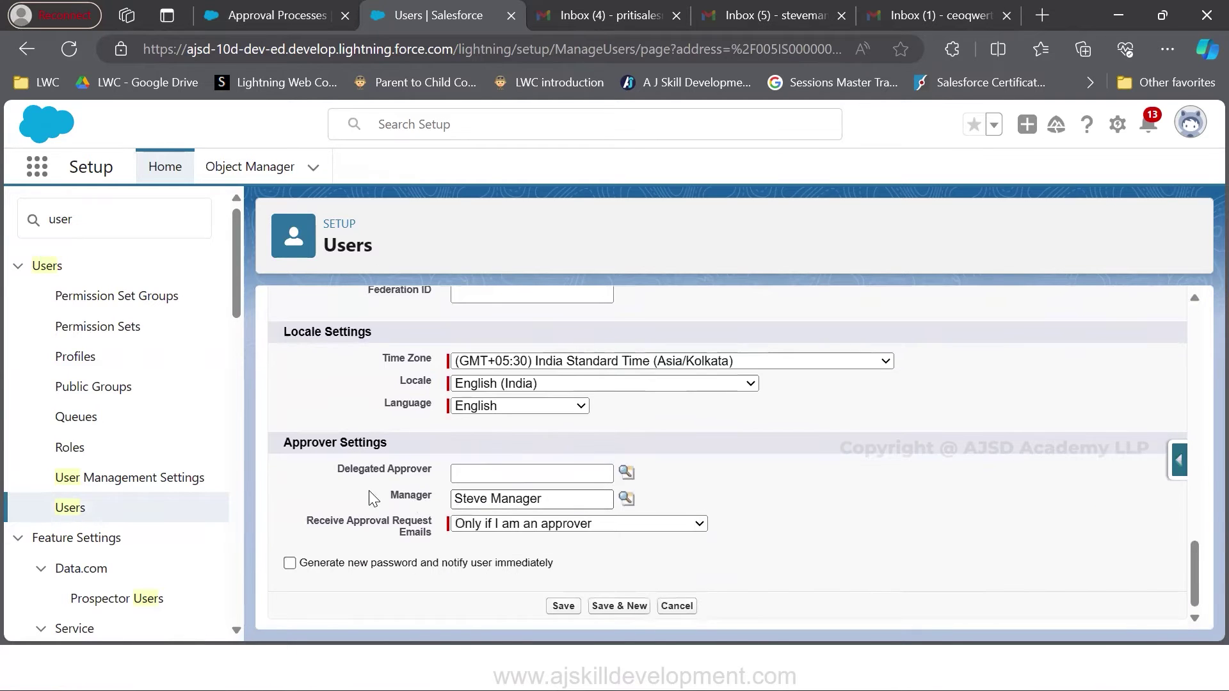
{"action": "left_click_drag", "start_coordinate": [283, 442], "coordinate": [704, 518]}
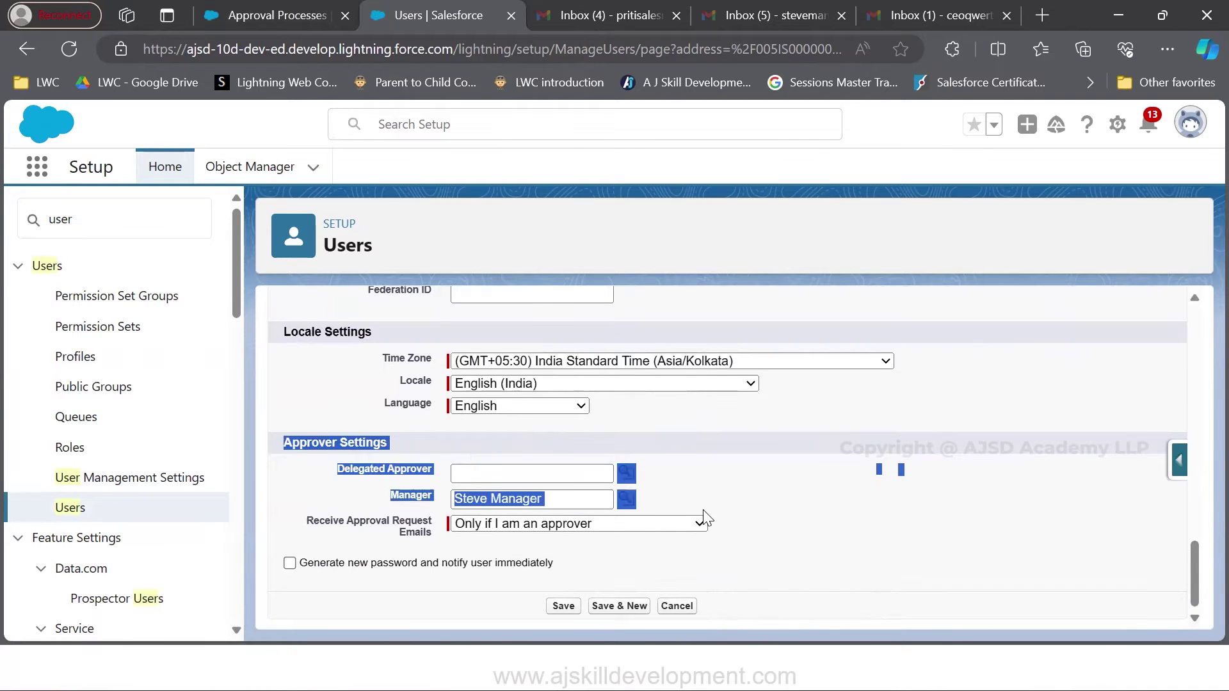
{"action": "left_click", "coordinate": [717, 483]}
{"action": "left_click_drag", "start_coordinate": [393, 494], "coordinate": [426, 493]}
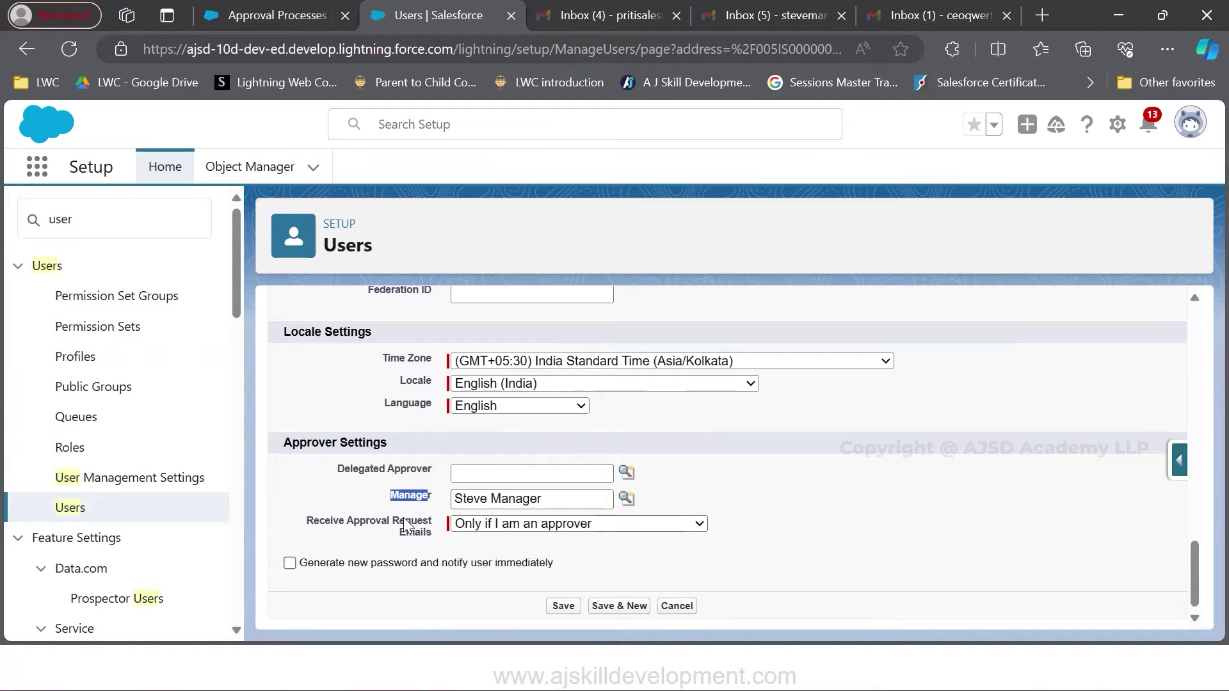
Compare the approval process's automated routing settings with the Manager field in the sales rep's user record
{"action": "left_click", "coordinate": [301, 9]}
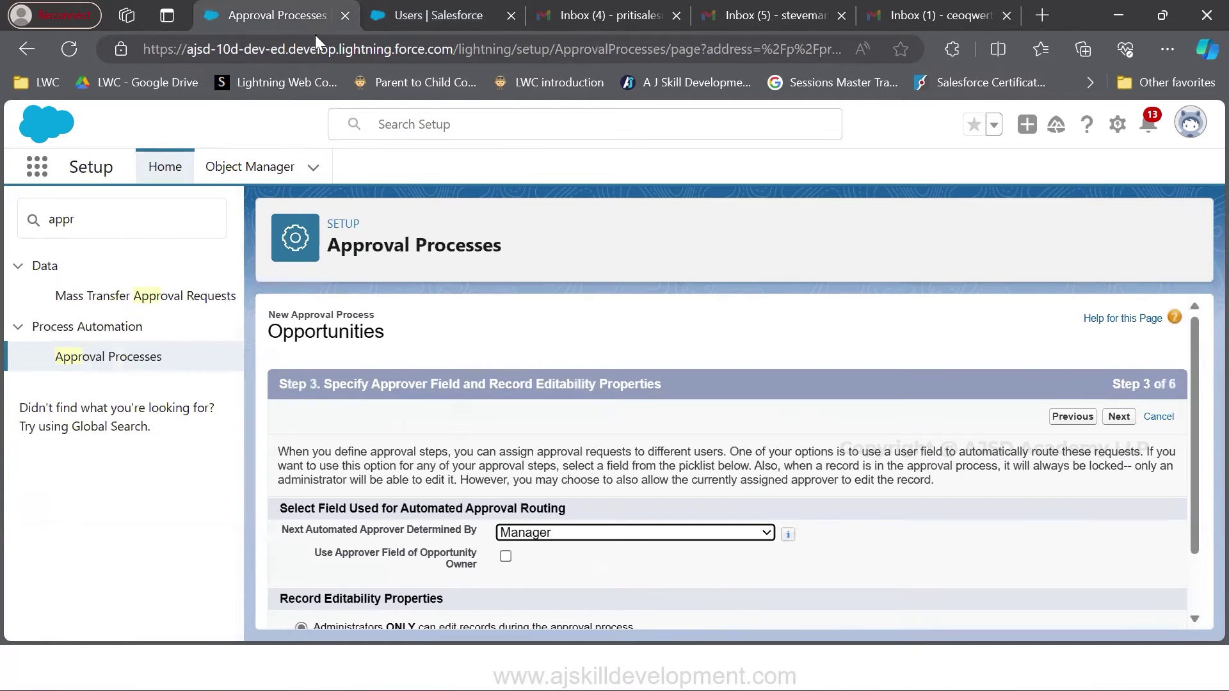
{"action": "scroll", "coordinate": [377, 538], "scroll_direction": "down", "scroll_amount": 1}
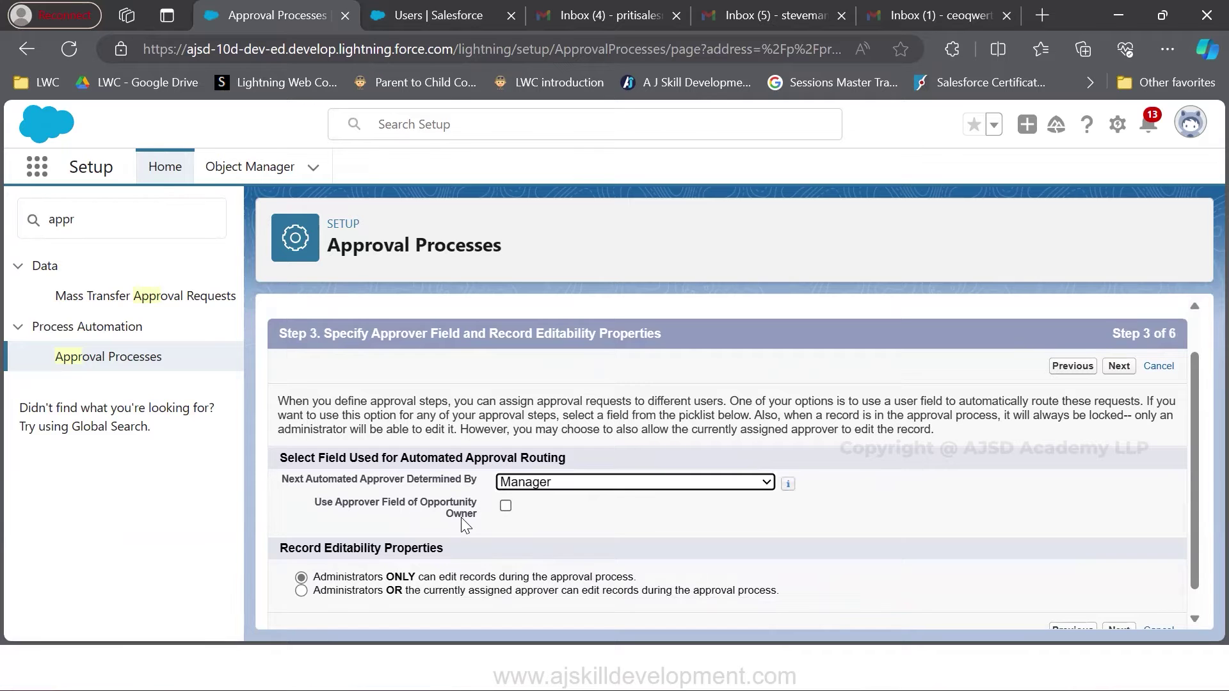
{"action": "left_click", "coordinate": [439, 15]}
{"action": "scroll", "coordinate": [600, 466], "scroll_direction": "up", "scroll_amount": 15}
{"action": "scroll", "coordinate": [493, 463], "scroll_direction": "down", "scroll_amount": 15}
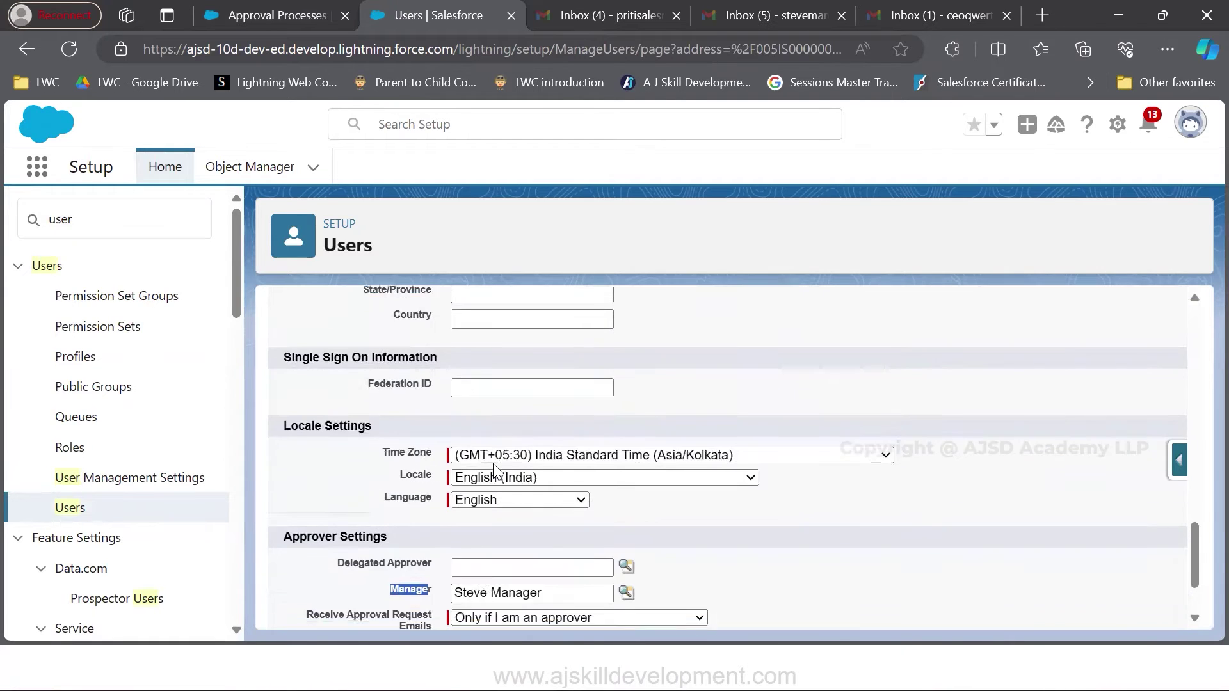
{"action": "scroll", "coordinate": [495, 469], "scroll_direction": "down", "scroll_amount": 2}
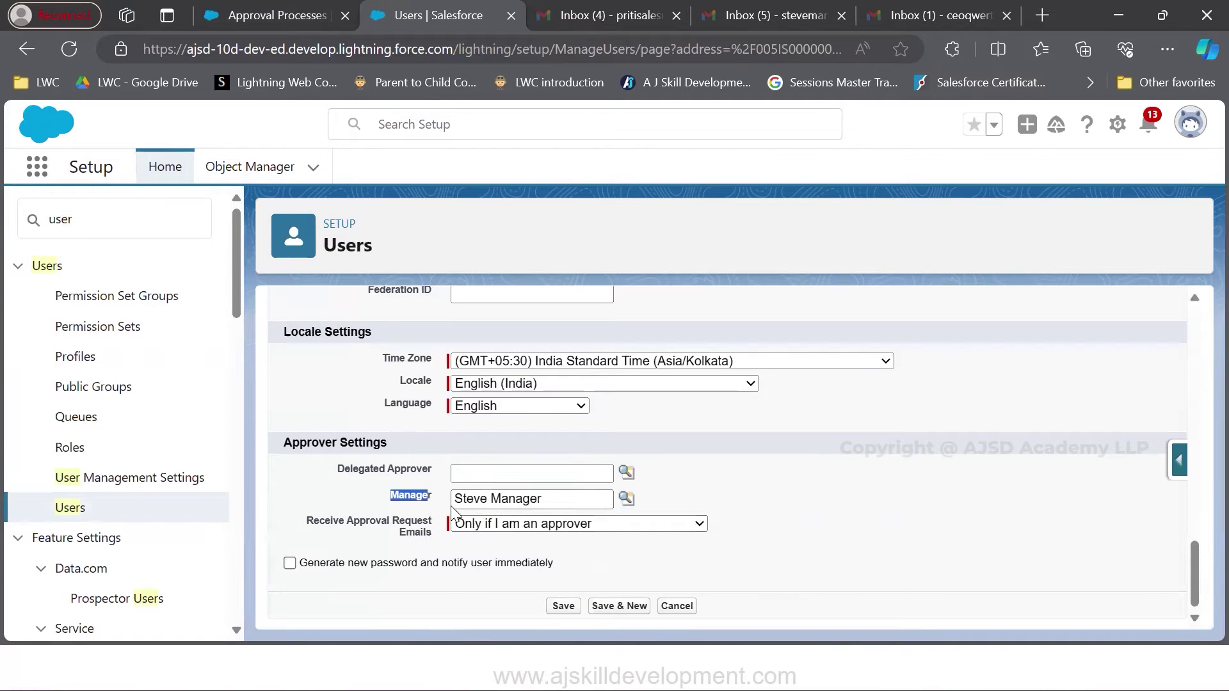
{"action": "left_click", "coordinate": [279, 14]}
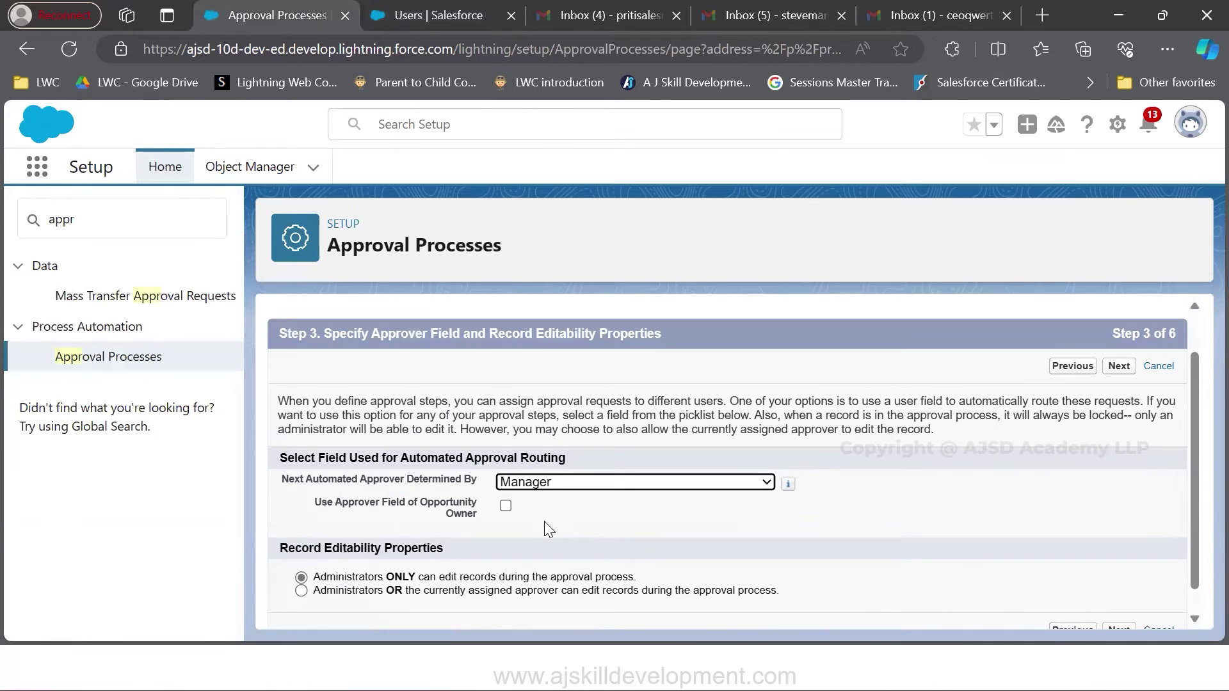
Enable Use Approver Field of Opportunity Owner, allow only administrators to edit records during approval, and continue to the notification templates
{"action": "scroll", "coordinate": [534, 512], "scroll_direction": "down", "scroll_amount": 1}
{"action": "left_click", "coordinate": [505, 481]}
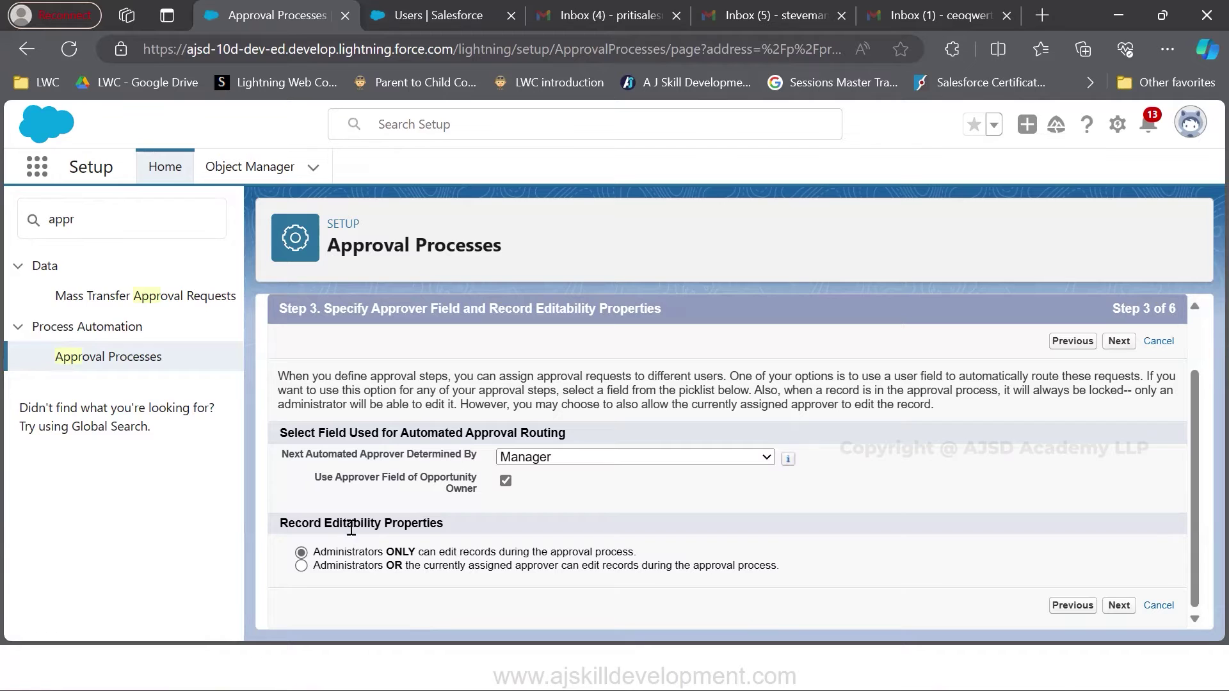
{"action": "left_click", "coordinate": [346, 567]}
{"action": "left_click", "coordinate": [412, 556]}
{"action": "left_click", "coordinate": [1116, 611]}
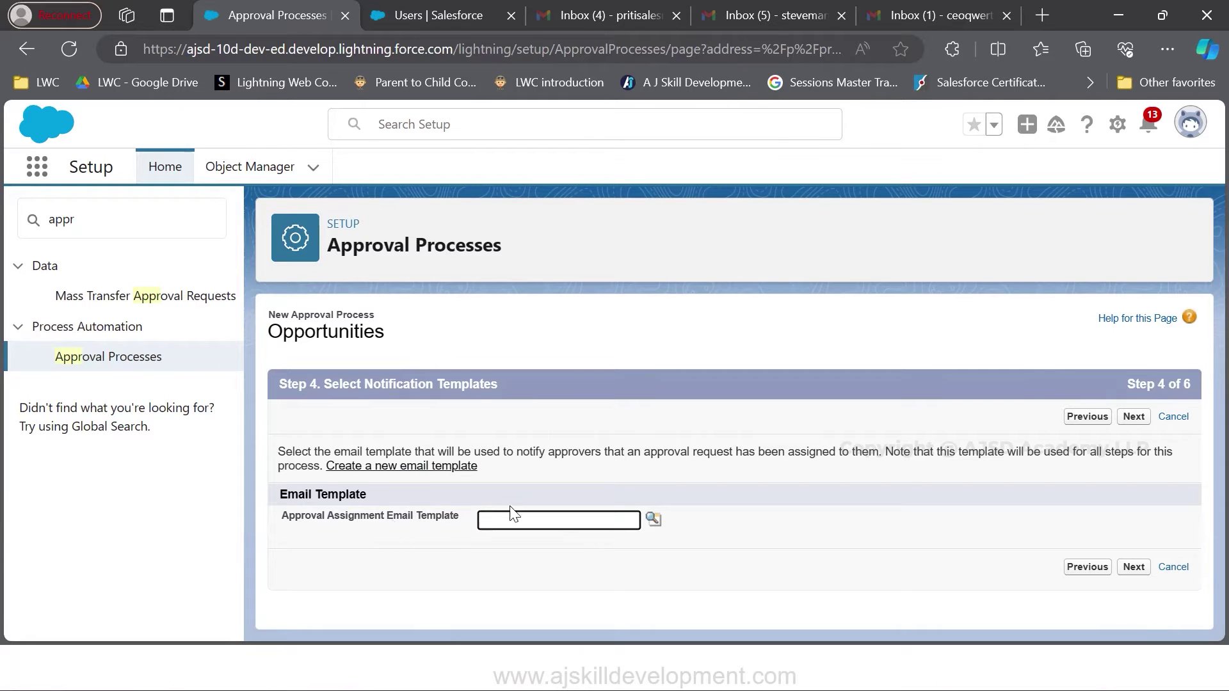
Select the "VALUE OPP SUBMISSION" template as the approval assignment email template and continue to the approval page layout fields
{"action": "left_click", "coordinate": [654, 521]}
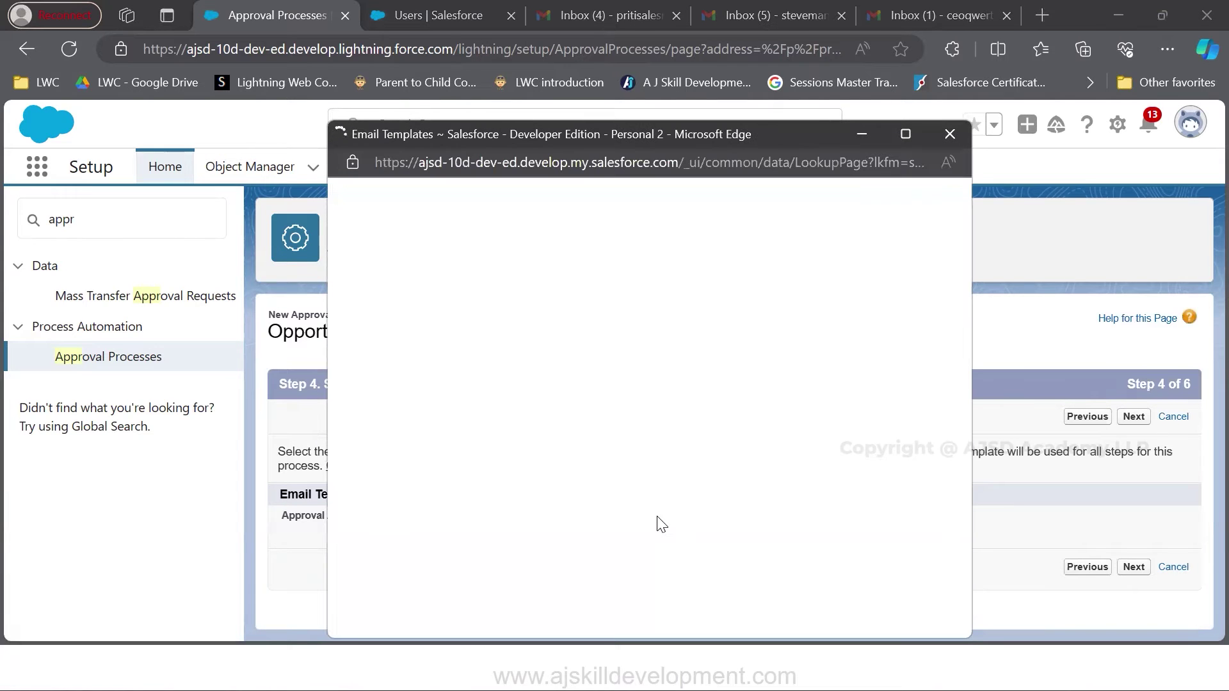
{"action": "scroll", "coordinate": [624, 518], "scroll_direction": "down", "scroll_amount": 3}
{"action": "left_click", "coordinate": [542, 422]}
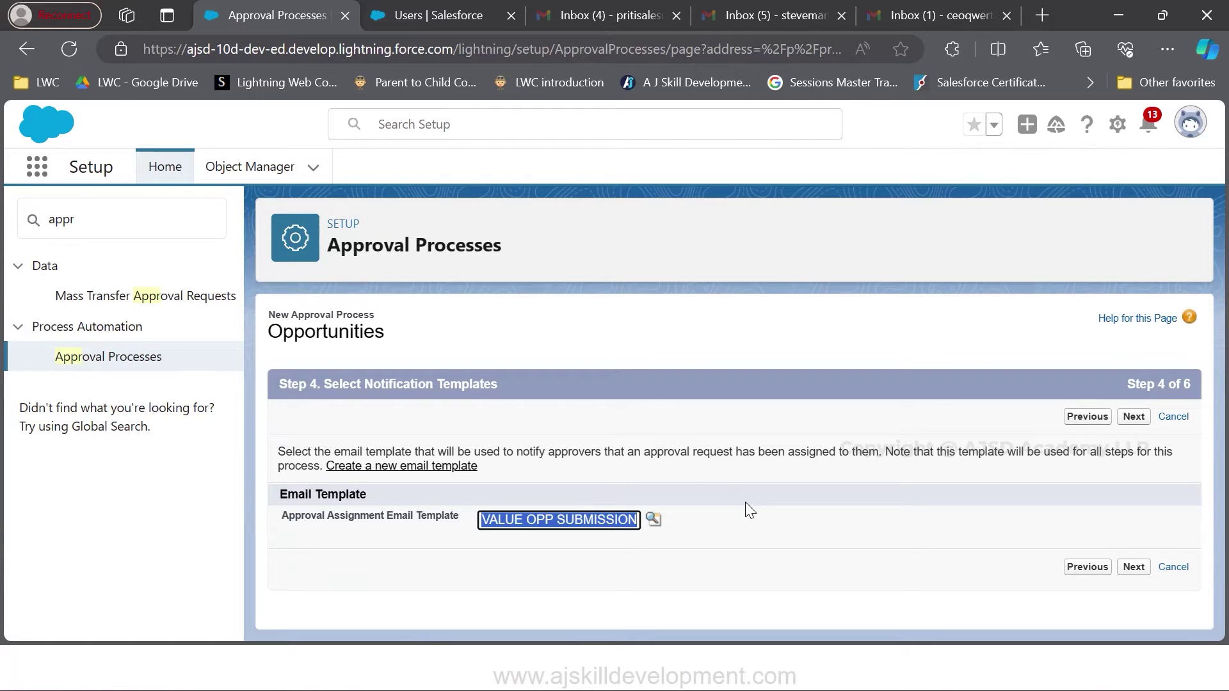
{"action": "left_click", "coordinate": [1133, 568]}
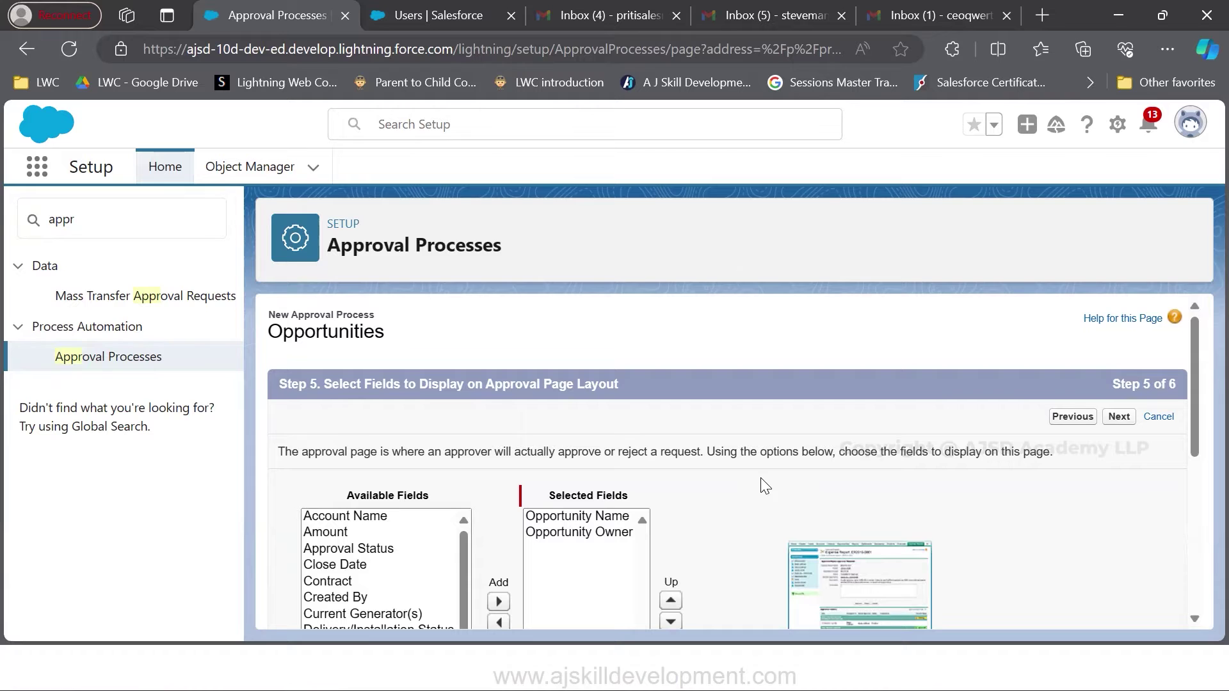
View the example approval page layout, then close it and return to the field selection
{"action": "scroll", "coordinate": [764, 486], "scroll_direction": "down", "scroll_amount": 2}
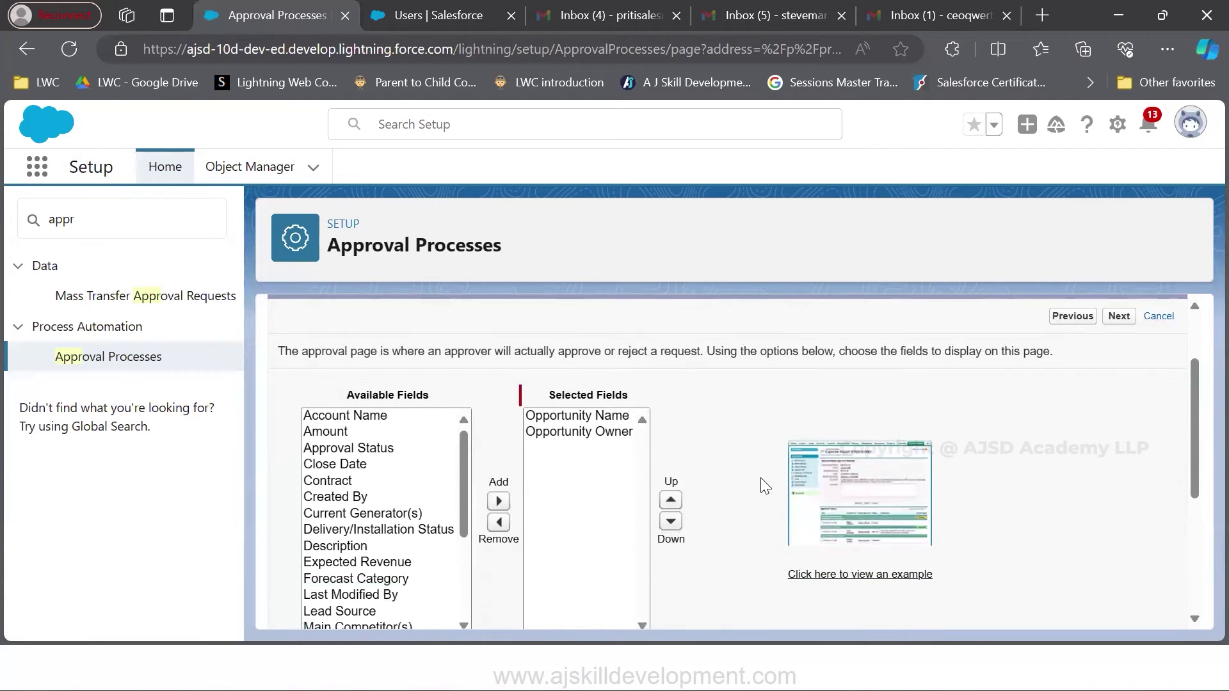
{"action": "scroll", "coordinate": [841, 484], "scroll_direction": "down", "scroll_amount": 2}
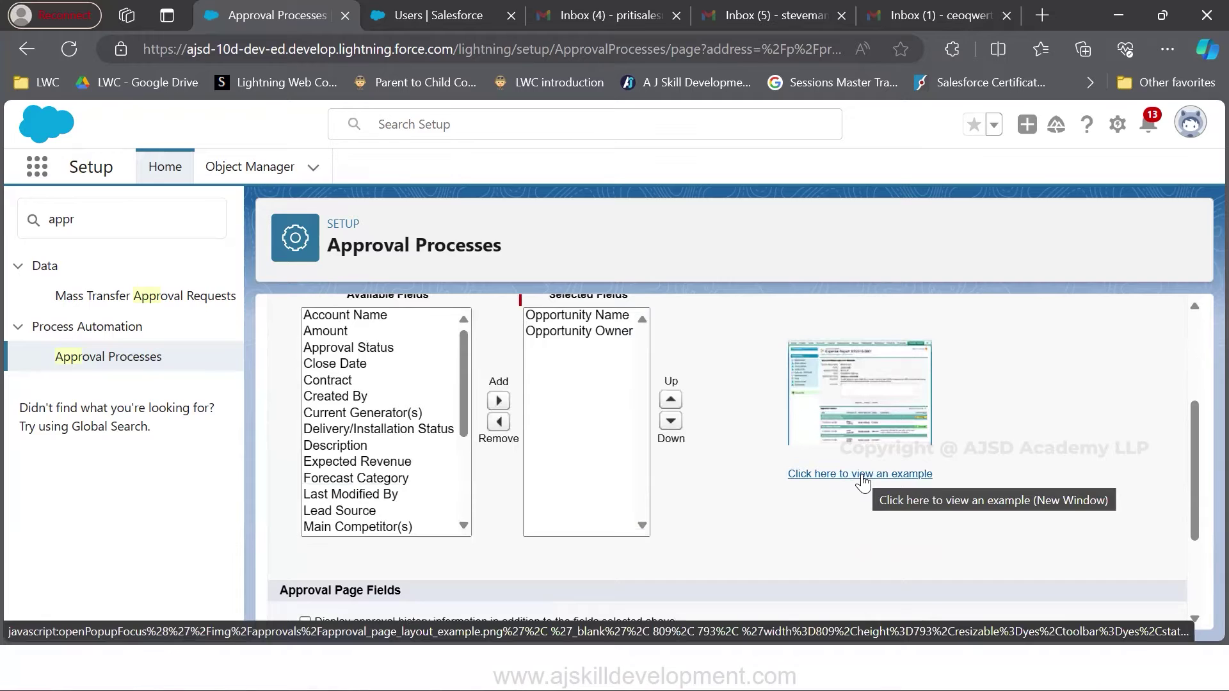
{"action": "left_click", "coordinate": [861, 474]}
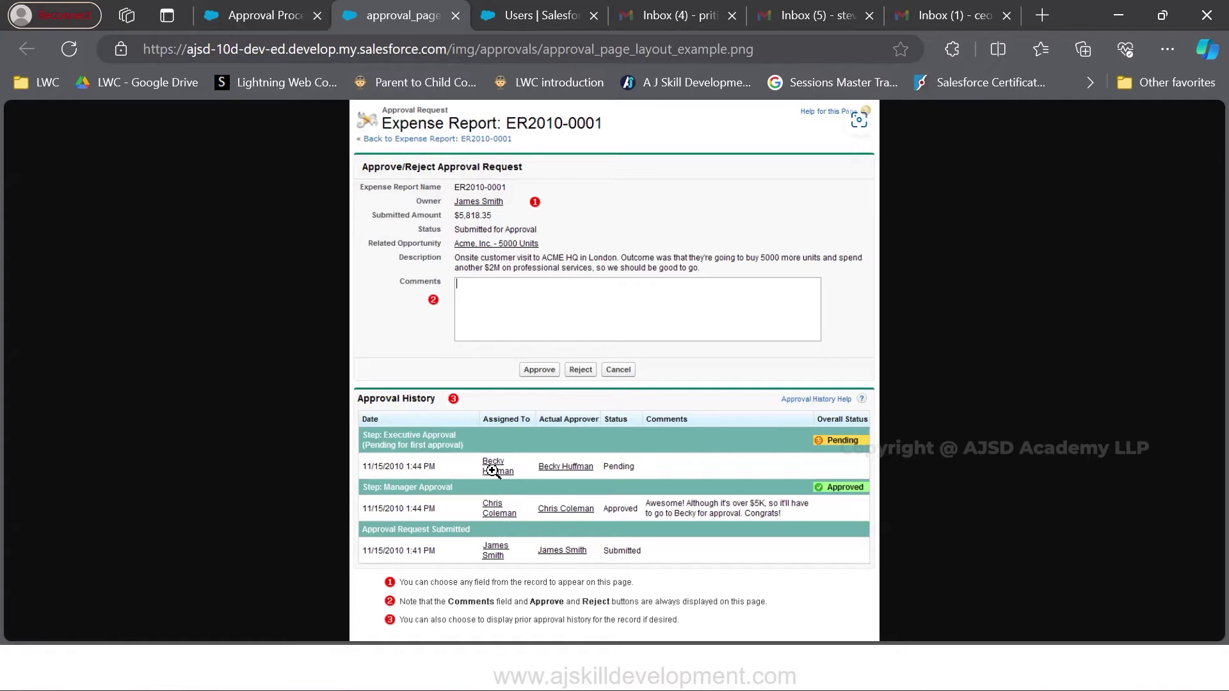
{"action": "key", "text": "ctrl+w"}
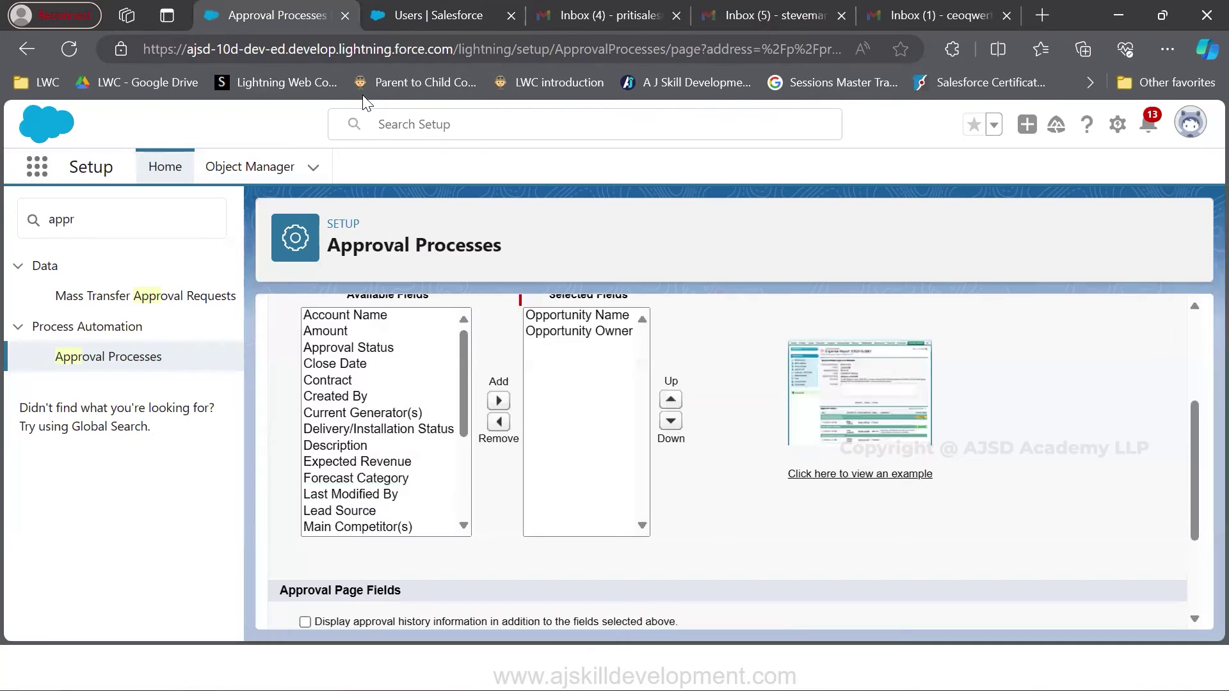
Add the Stage and Amount fields to the approval page layout after Opportunity Name and Opportunity Owner
{"action": "scroll", "coordinate": [407, 474], "scroll_direction": "up", "scroll_amount": 2}
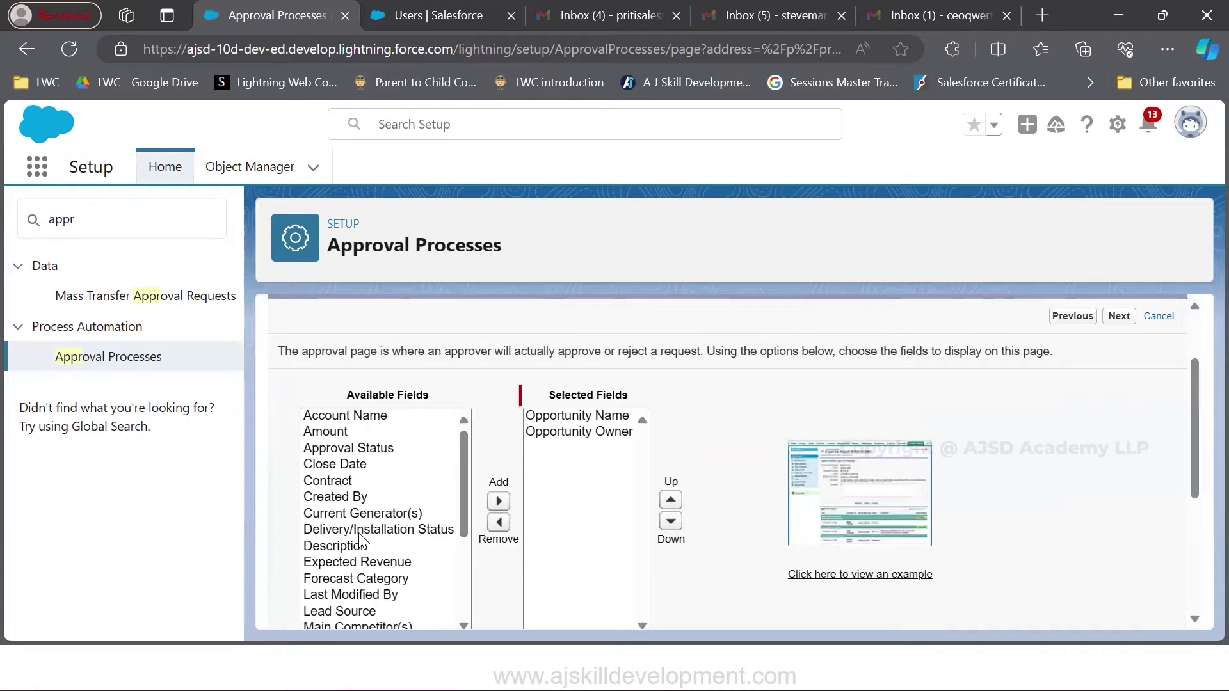
{"action": "scroll", "coordinate": [371, 512], "scroll_direction": "down", "scroll_amount": 2}
{"action": "scroll", "coordinate": [407, 563], "scroll_direction": "down", "scroll_amount": 2}
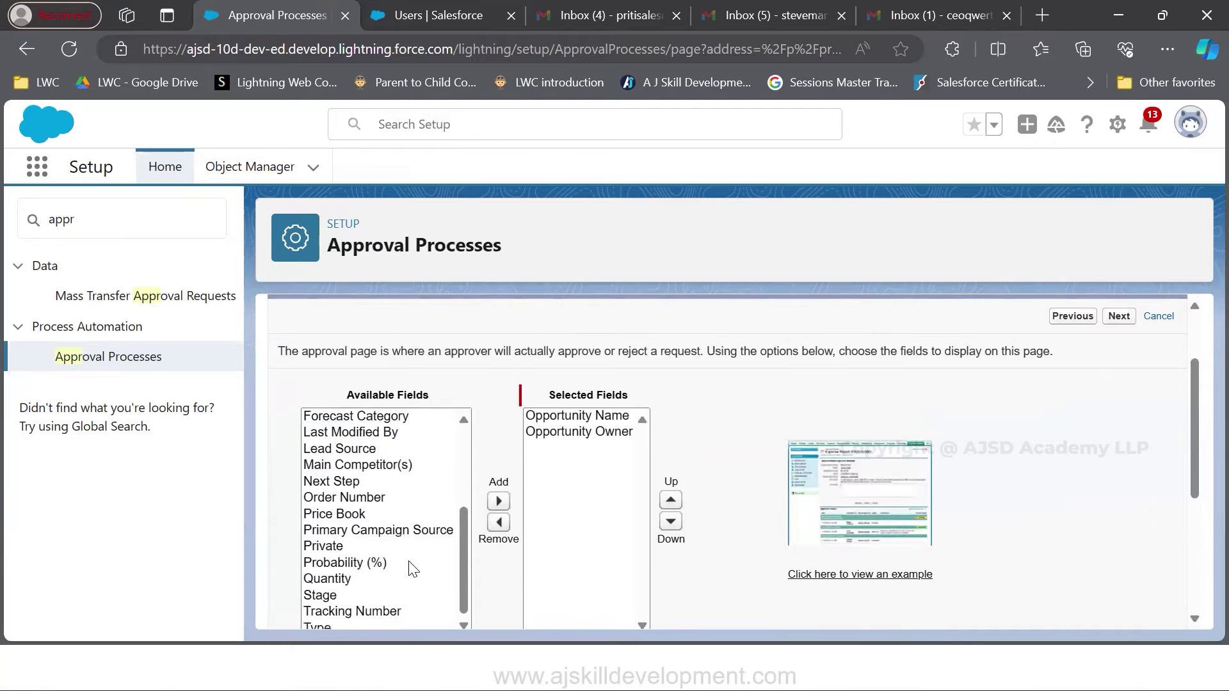
{"action": "scroll", "coordinate": [406, 566], "scroll_direction": "down", "scroll_amount": 2}
{"action": "left_click", "coordinate": [362, 495]}
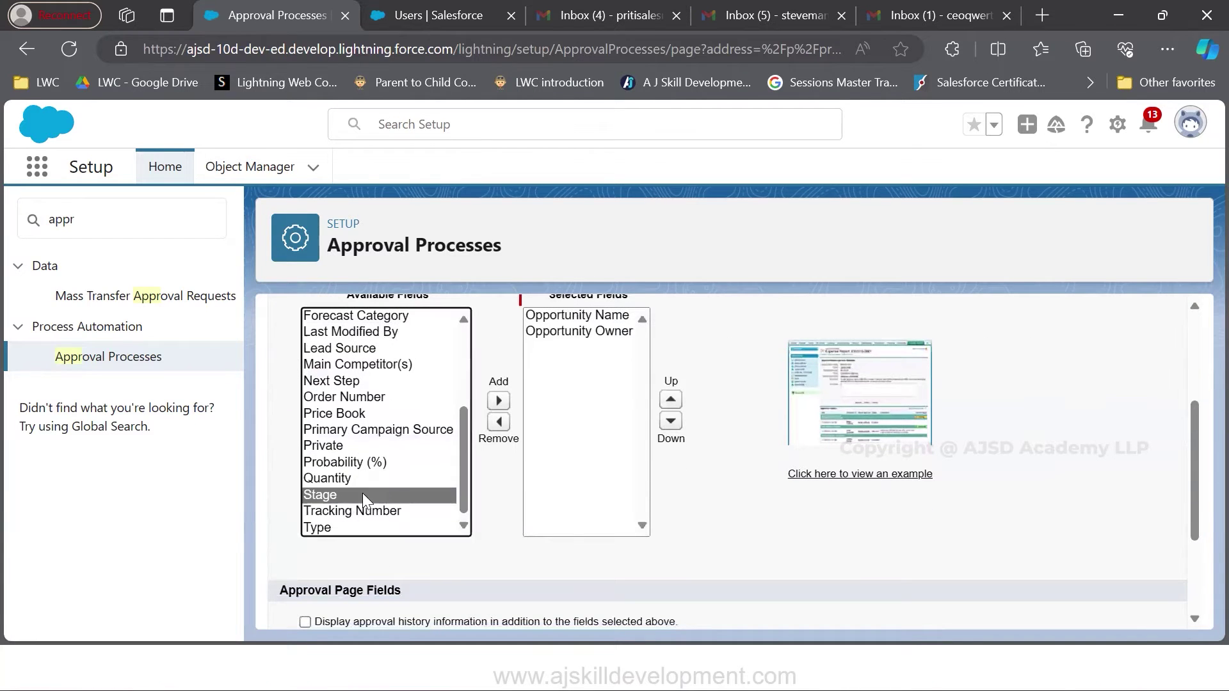
{"action": "left_click", "coordinate": [498, 401]}
{"action": "scroll", "coordinate": [378, 448], "scroll_direction": "up", "scroll_amount": 3}
{"action": "scroll", "coordinate": [368, 467], "scroll_direction": "up", "scroll_amount": 1}
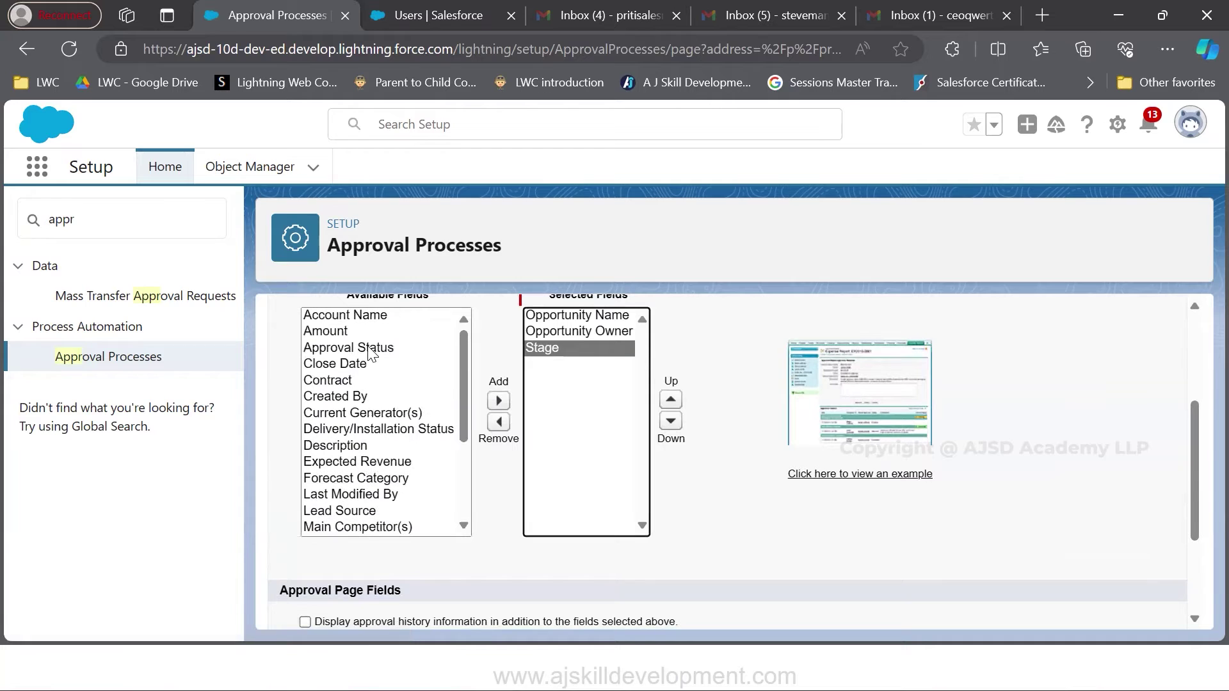
{"action": "left_click", "coordinate": [363, 329]}
{"action": "left_click", "coordinate": [499, 401]}
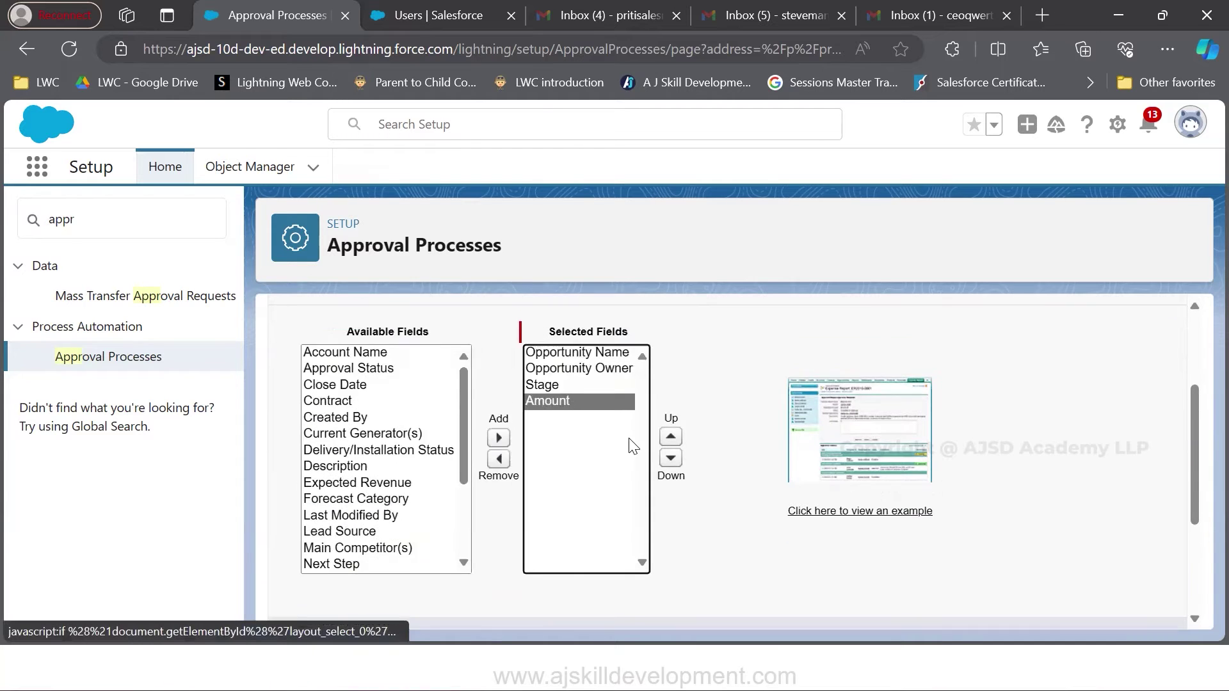
{"action": "scroll", "coordinate": [626, 442], "scroll_direction": "up", "scroll_amount": 2}
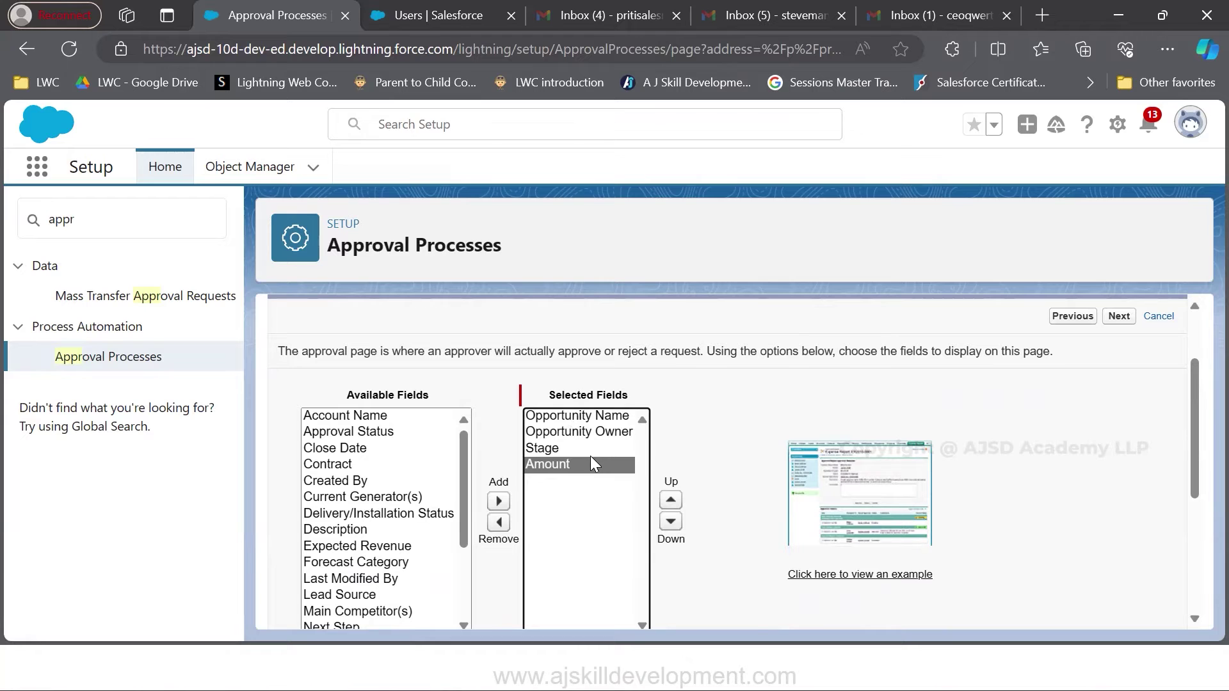
Enable the display of approval history information in addition to the selected approval page fields
{"action": "scroll", "coordinate": [718, 457], "scroll_direction": "down", "scroll_amount": 3}
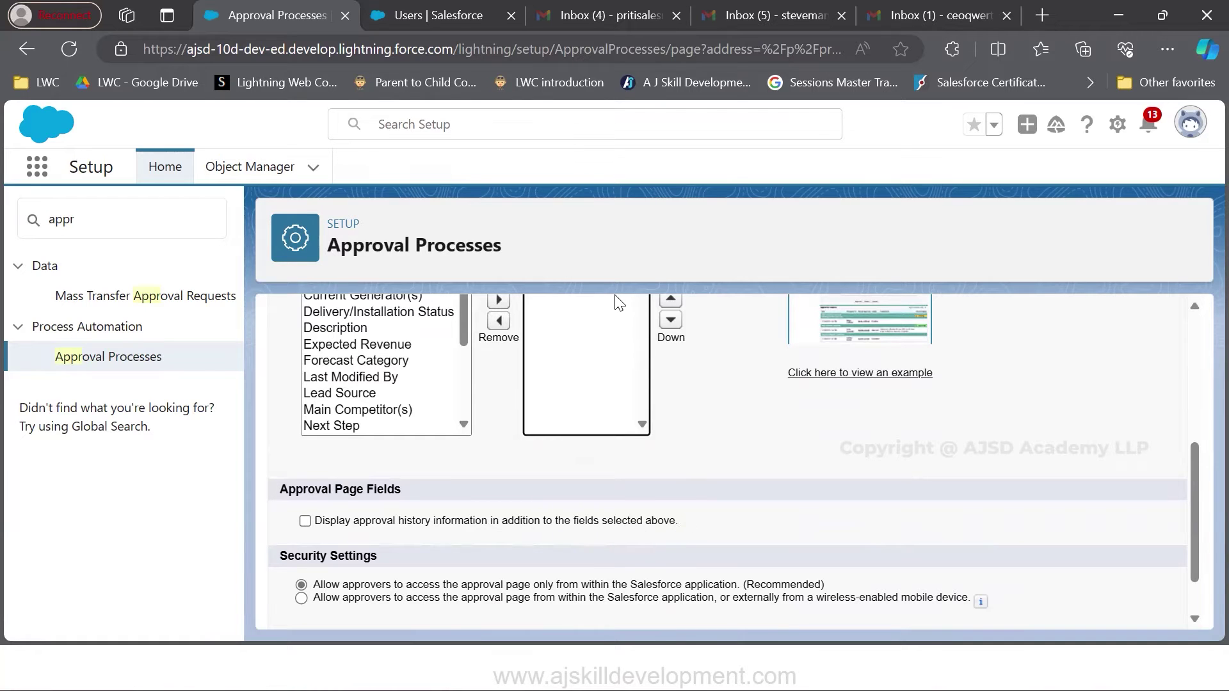
{"action": "left_click", "coordinate": [306, 521]}
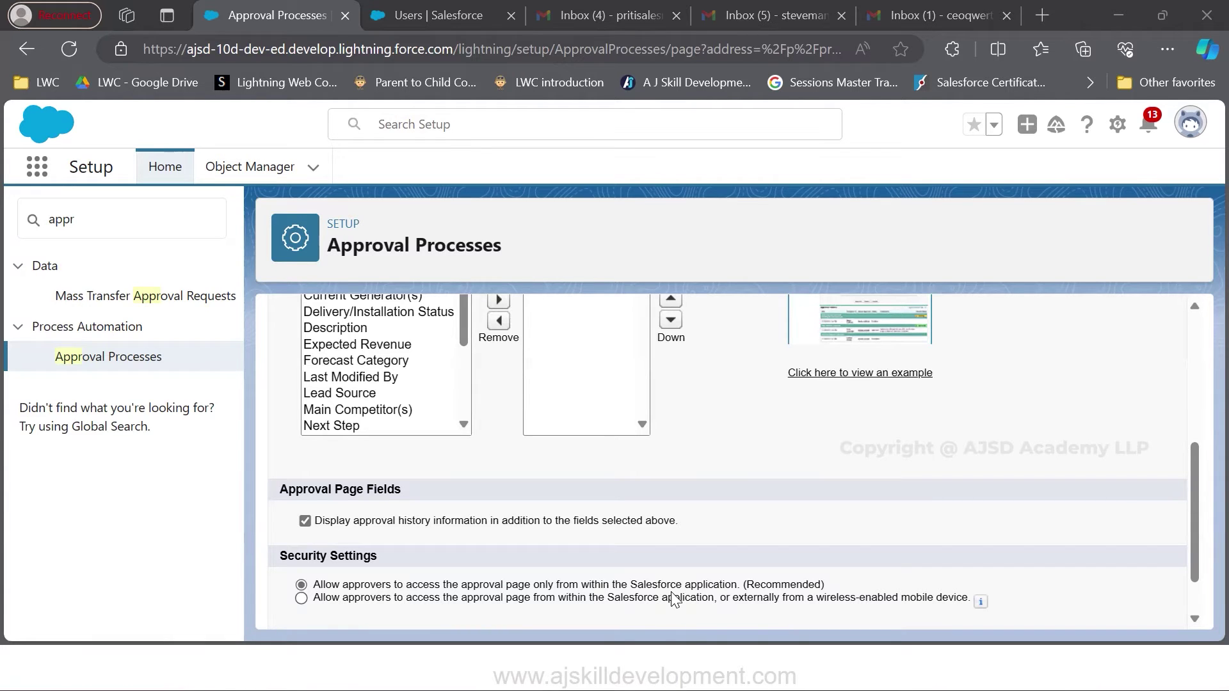
{"action": "scroll", "coordinate": [673, 599], "scroll_direction": "up", "scroll_amount": 3}
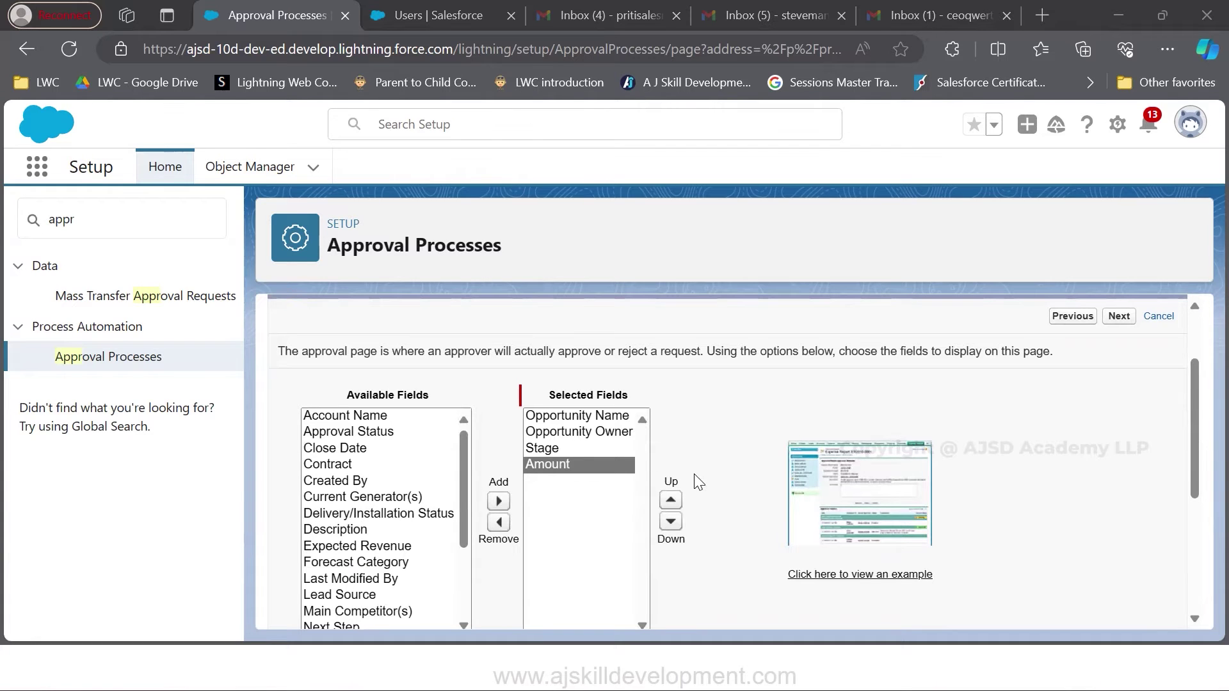
Restrict approvers' access to the approval page to within the Salesforce application only, and continue to the initial submitters
{"action": "scroll", "coordinate": [694, 475], "scroll_direction": "down", "scroll_amount": 4}
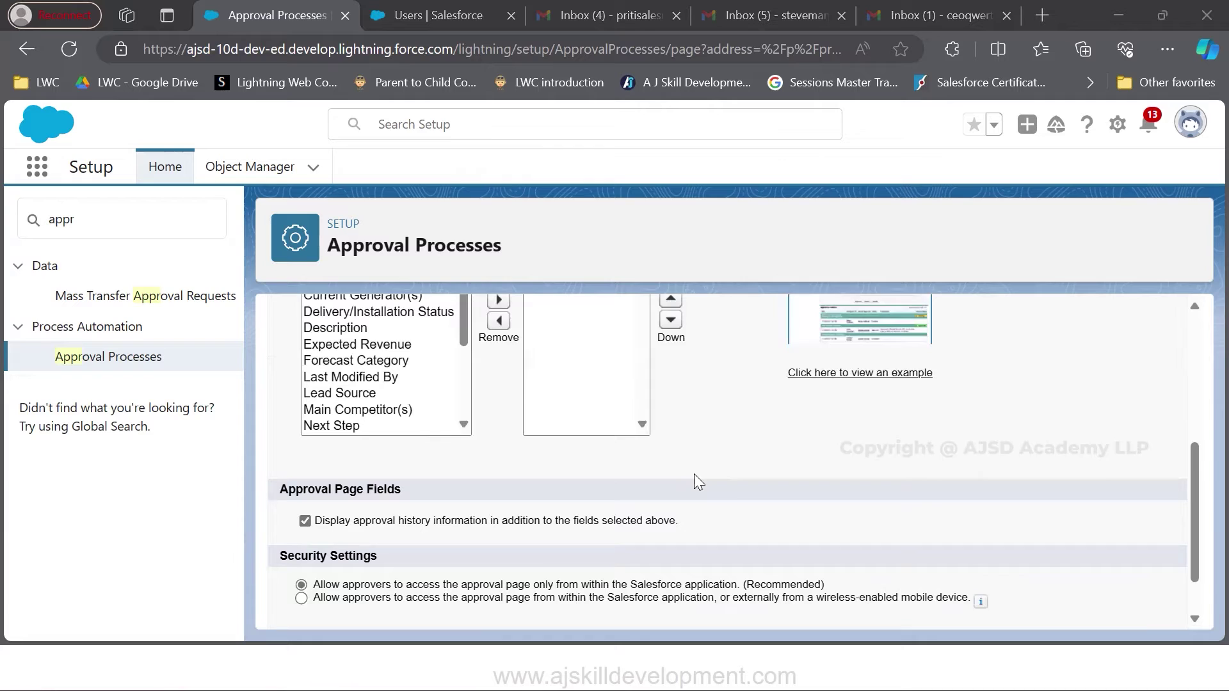
{"action": "left_click", "coordinate": [584, 542]}
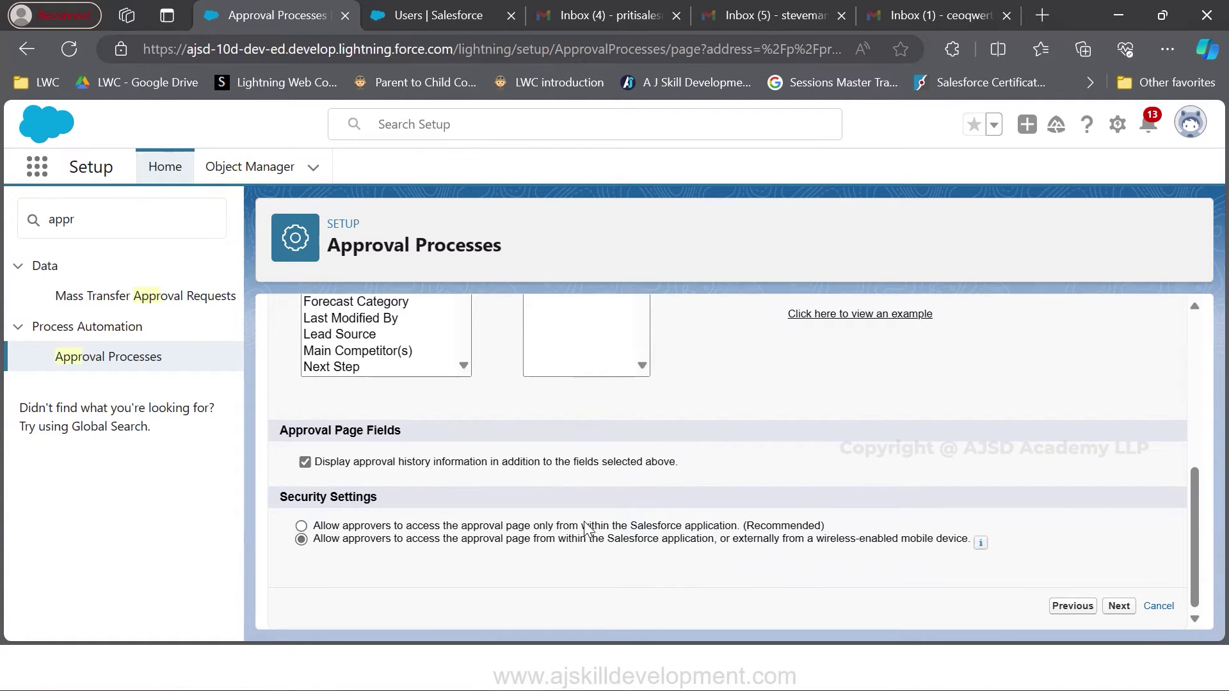
{"action": "left_click", "coordinate": [584, 528]}
{"action": "left_click_drag", "start_coordinate": [629, 526], "coordinate": [738, 528]}
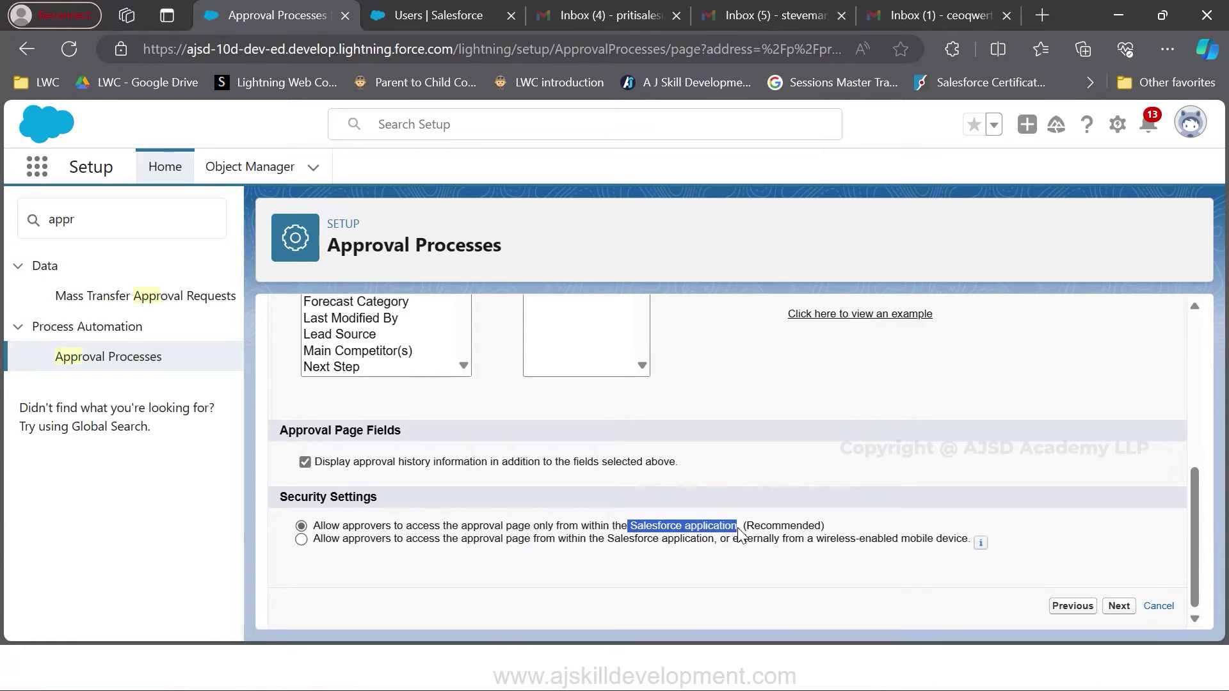
{"action": "scroll", "coordinate": [804, 412], "scroll_direction": "up", "scroll_amount": 3}
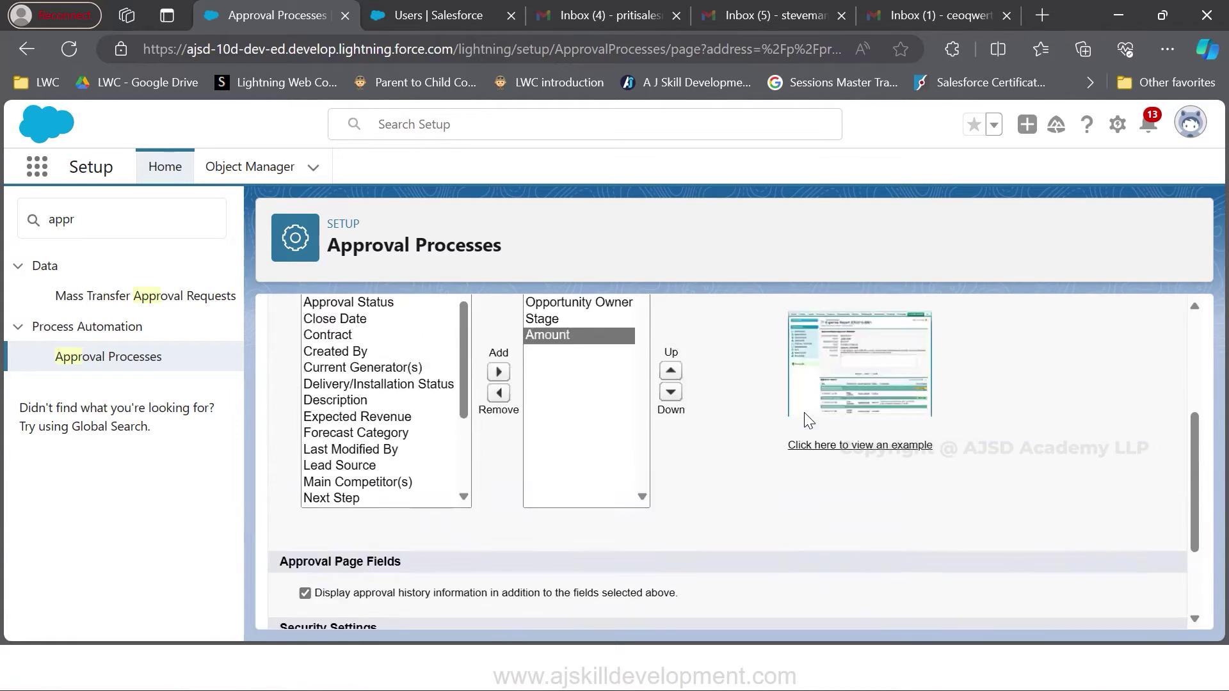
{"action": "scroll", "coordinate": [666, 420], "scroll_direction": "up", "scroll_amount": 2}
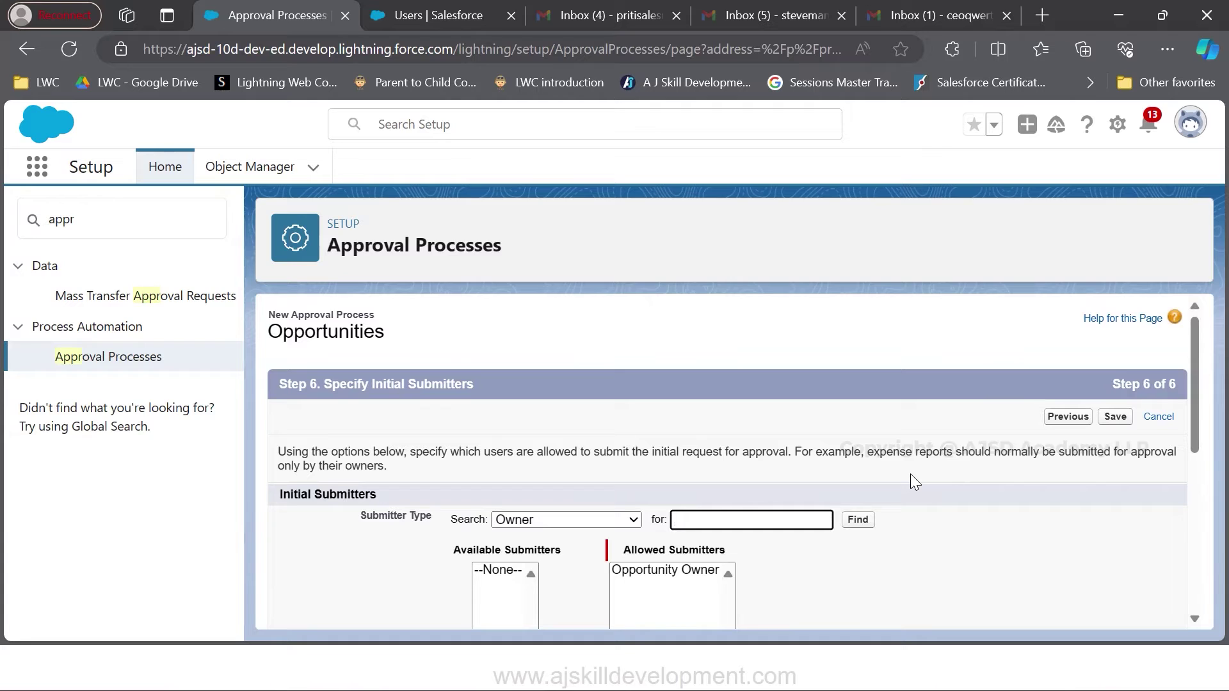
Review the available submitter types and keep Owner selected, with Opportunity Owner as the allowed submitter
{"action": "left_click", "coordinate": [626, 572]}
{"action": "scroll", "coordinate": [657, 536], "scroll_direction": "down", "scroll_amount": 3}
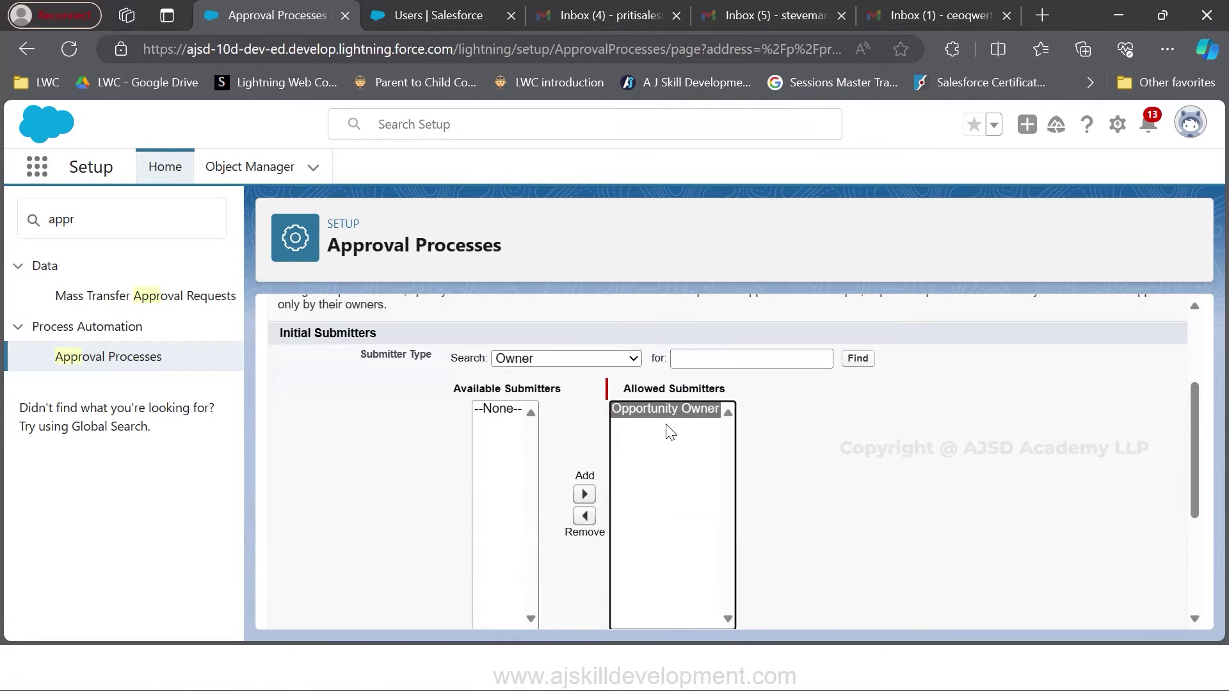
{"action": "scroll", "coordinate": [670, 433], "scroll_direction": "up", "scroll_amount": 2}
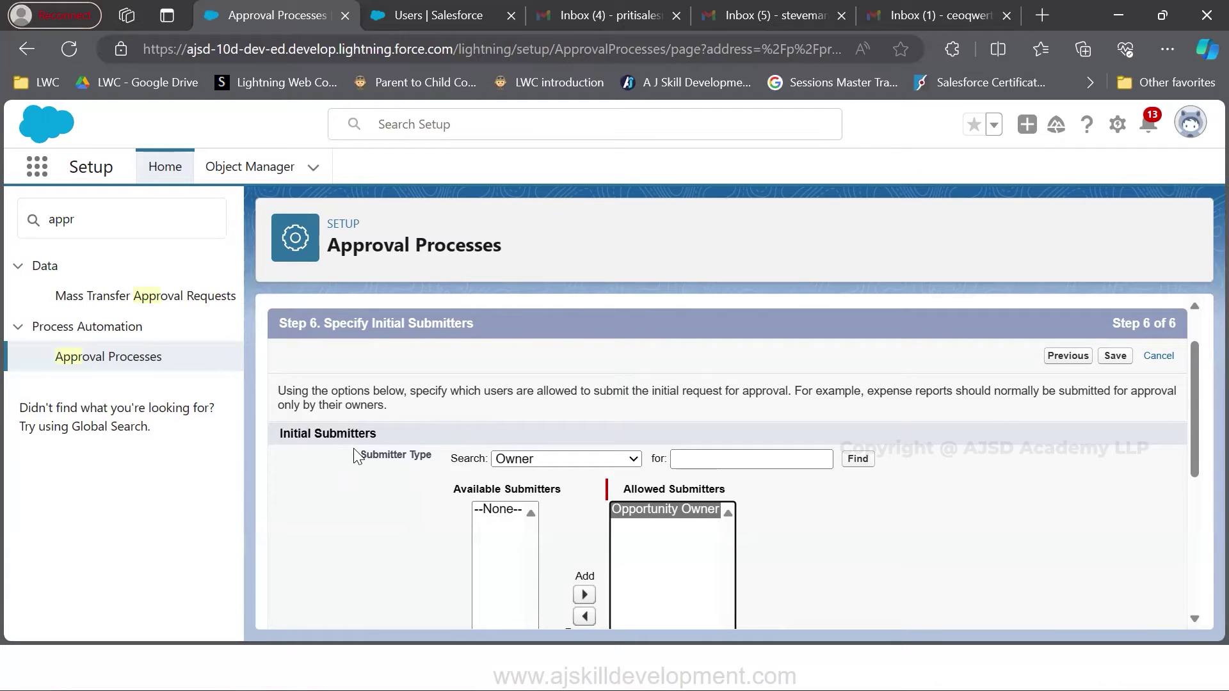
{"action": "left_click", "coordinate": [535, 465]}
{"action": "left_click", "coordinate": [537, 489]}
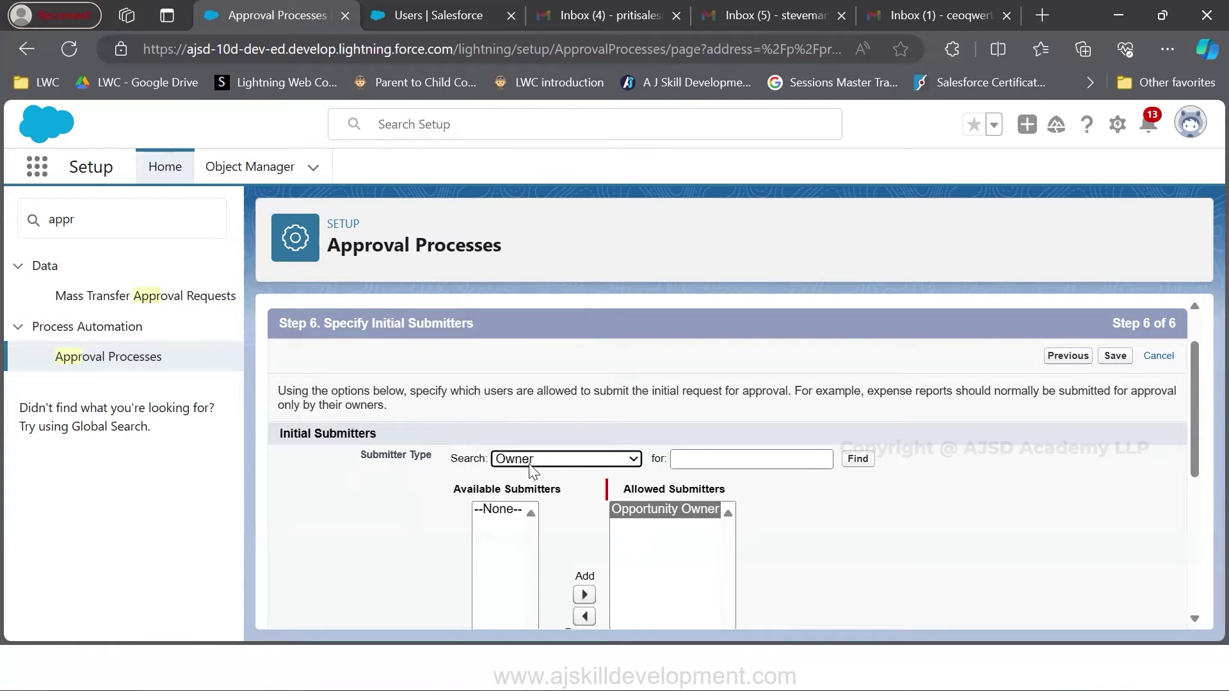
{"action": "left_click", "coordinate": [624, 459]}
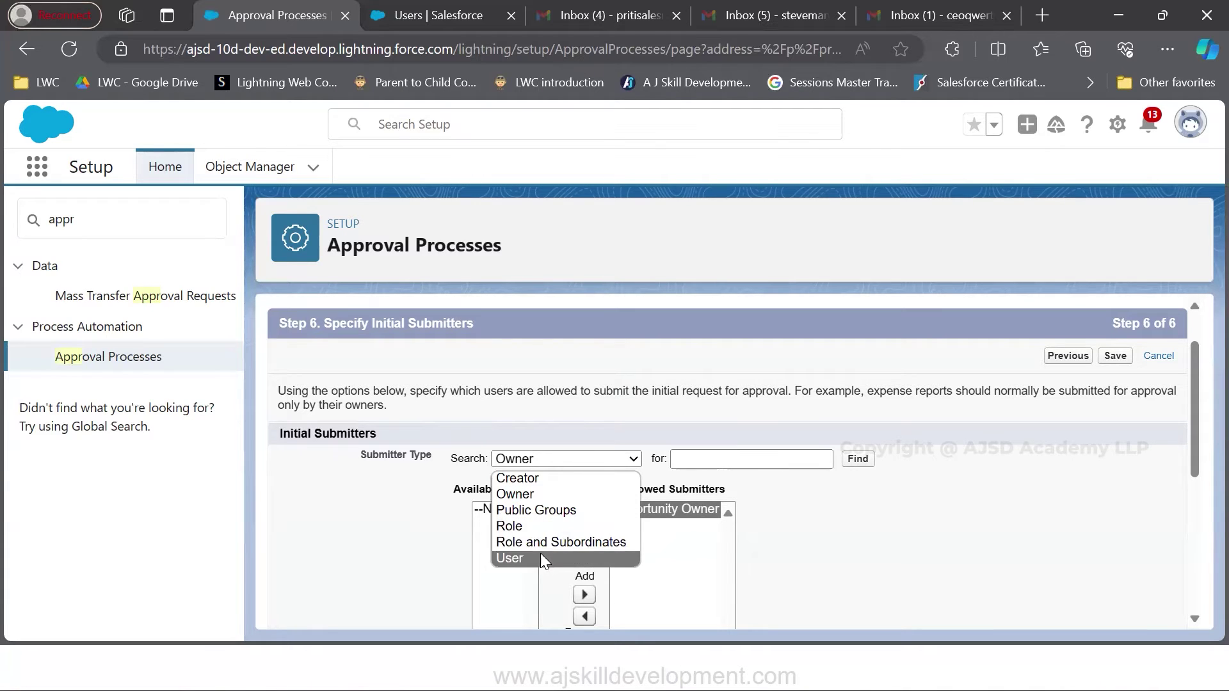
{"action": "left_click", "coordinate": [524, 497]}
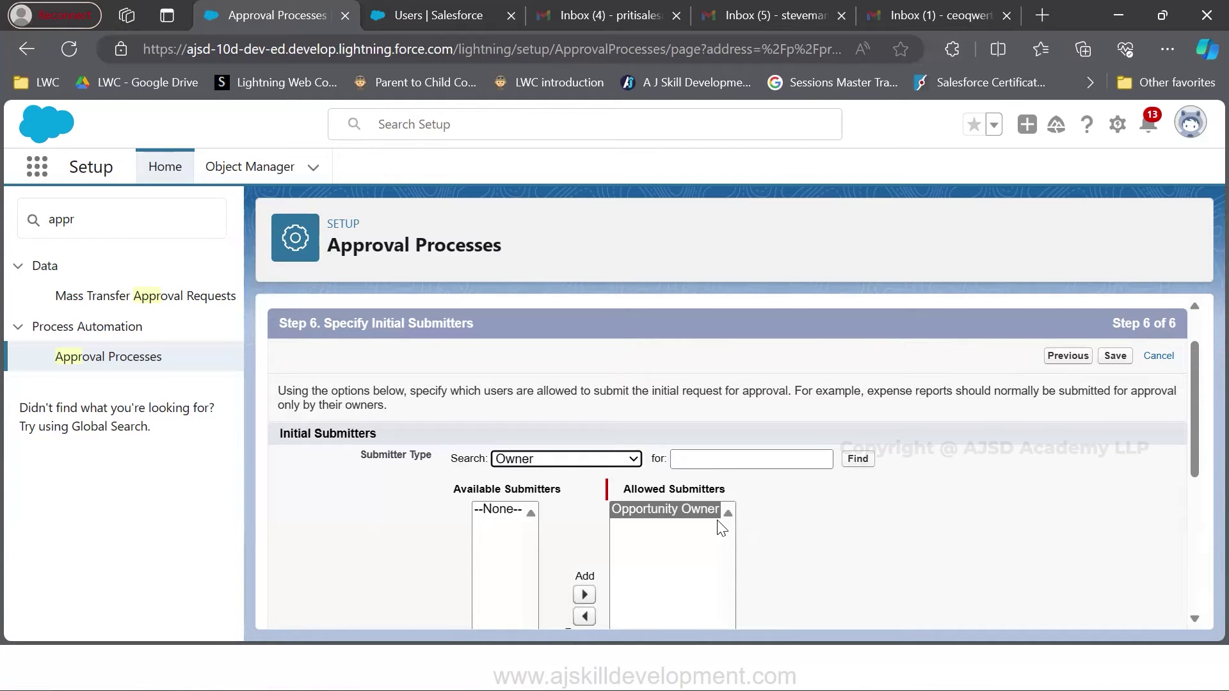
Keep the Submit for Approval button and Approval History related list added to all Opportunity page layouts, and save the approval process
{"action": "scroll", "coordinate": [720, 522], "scroll_direction": "down", "scroll_amount": 2}
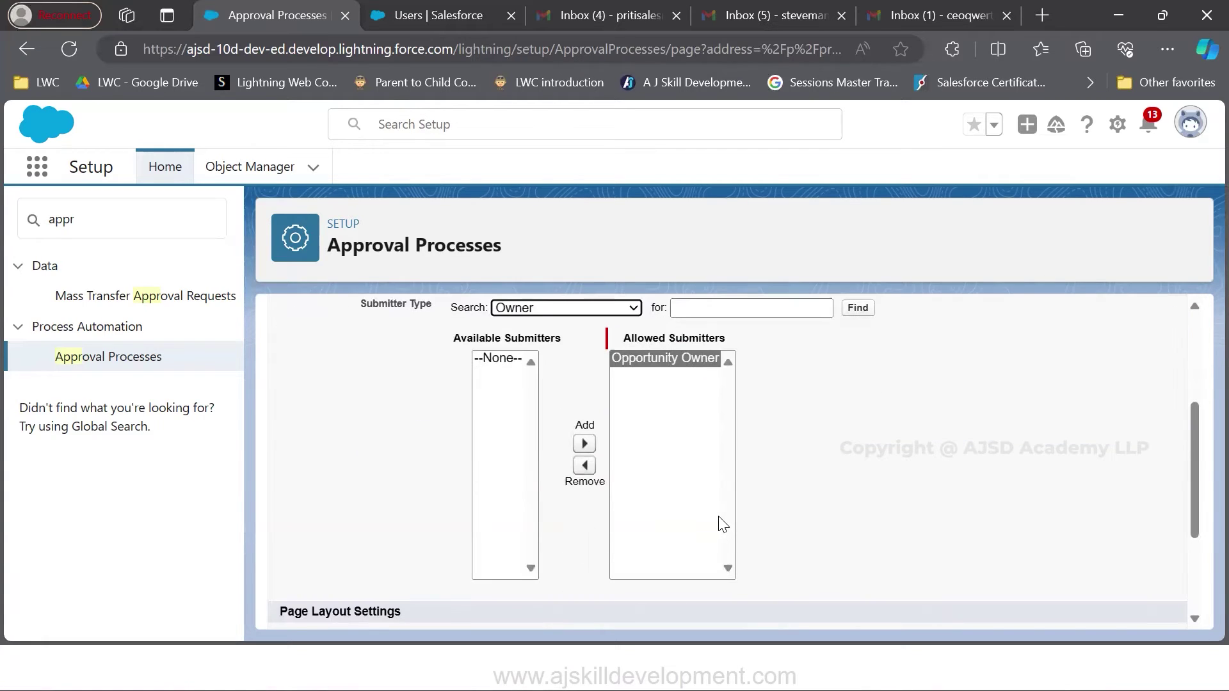
{"action": "scroll", "coordinate": [557, 427], "scroll_direction": "down", "scroll_amount": 2}
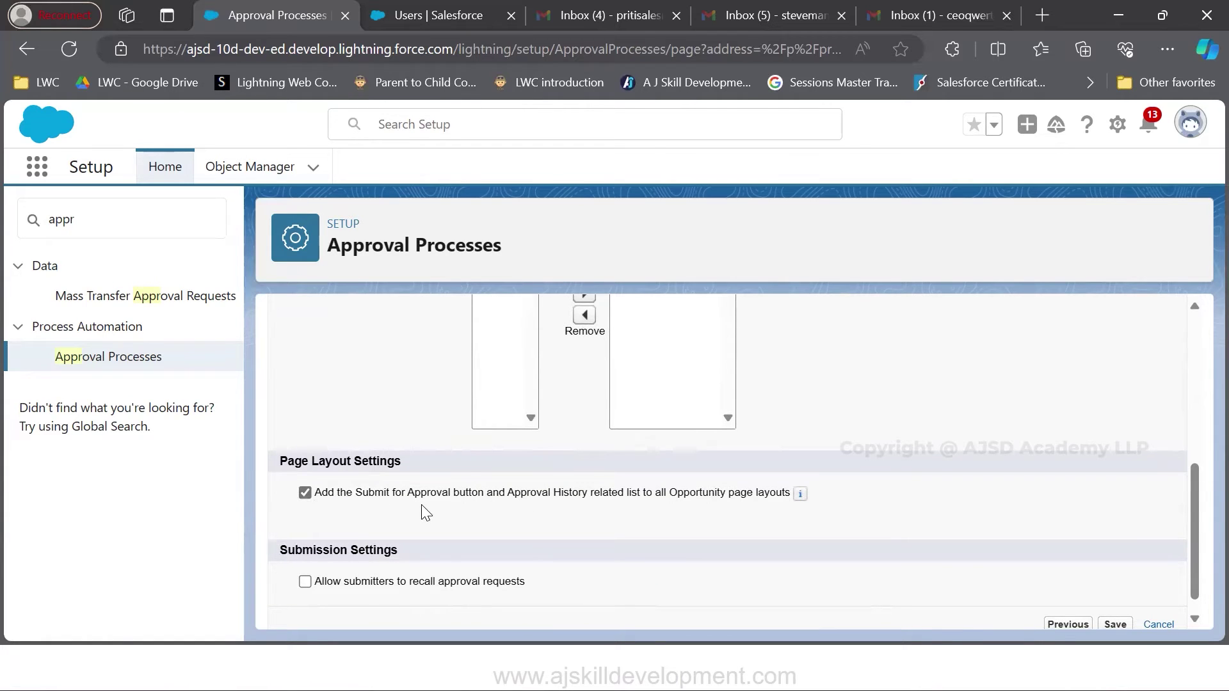
{"action": "left_click_drag", "start_coordinate": [509, 493], "coordinate": [650, 499]}
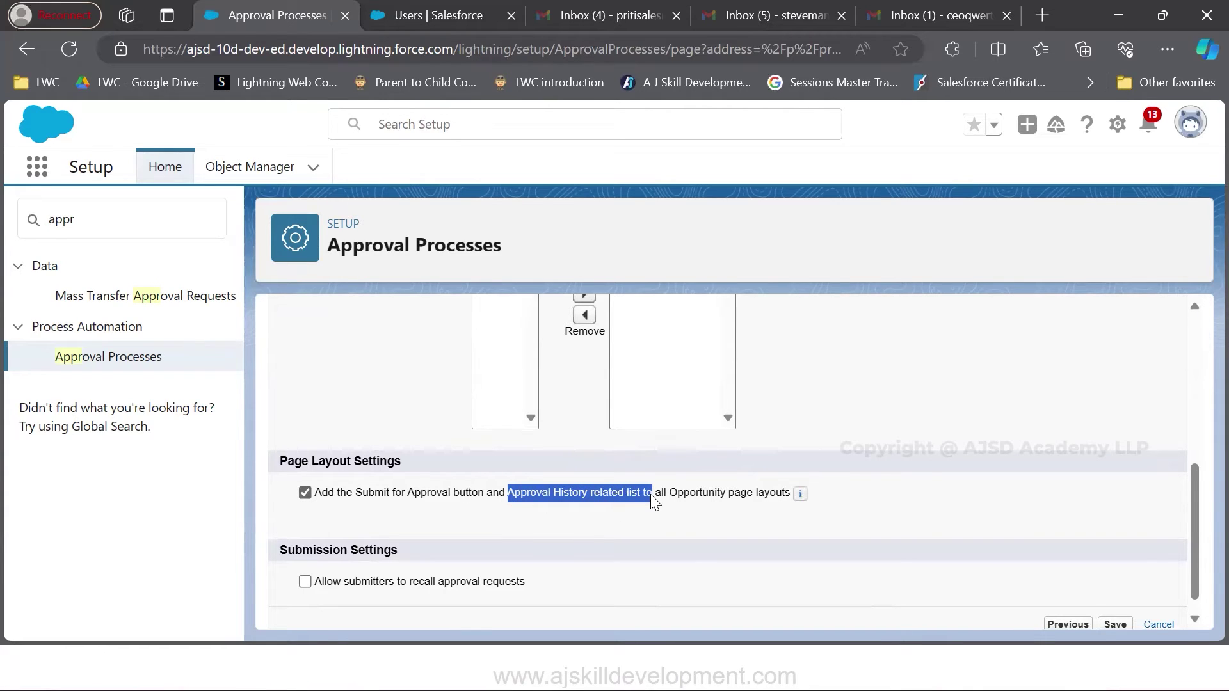
{"action": "left_click", "coordinate": [376, 512]}
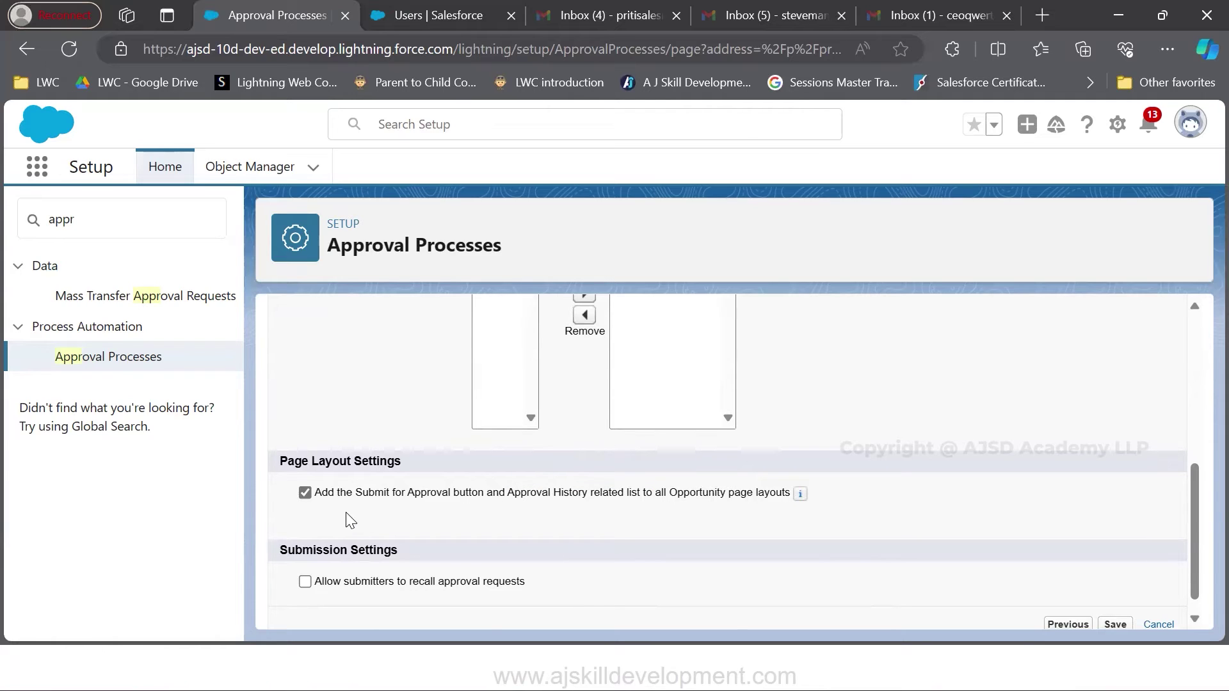
{"action": "left_click", "coordinate": [306, 493]}
{"action": "left_click", "coordinate": [305, 493]}
{"action": "scroll", "coordinate": [713, 557], "scroll_direction": "up", "scroll_amount": 5}
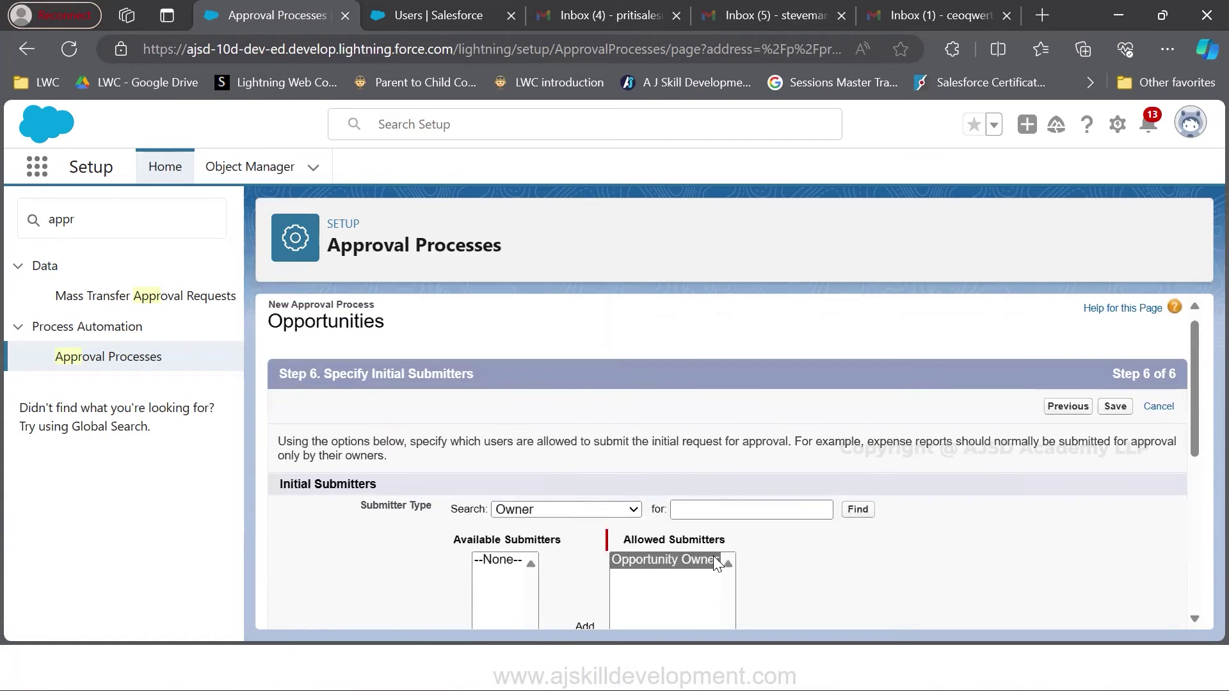
{"action": "scroll", "coordinate": [713, 555], "scroll_direction": "down", "scroll_amount": 5}
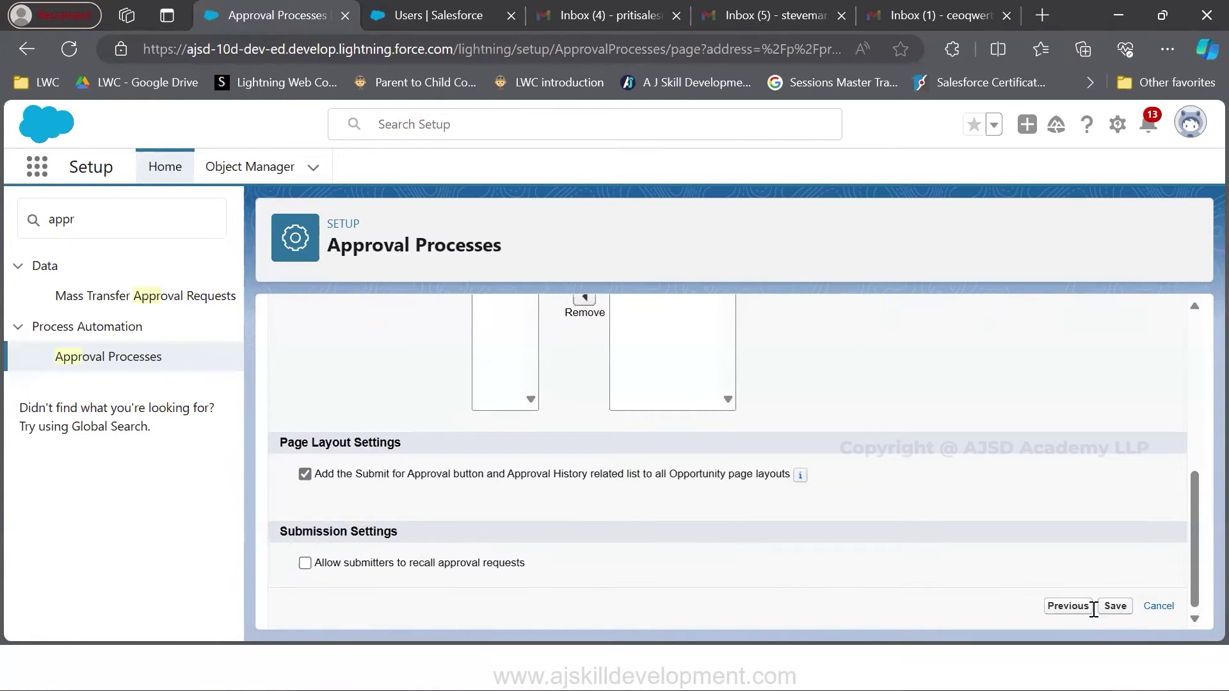
{"action": "left_click", "coordinate": [1098, 609]}
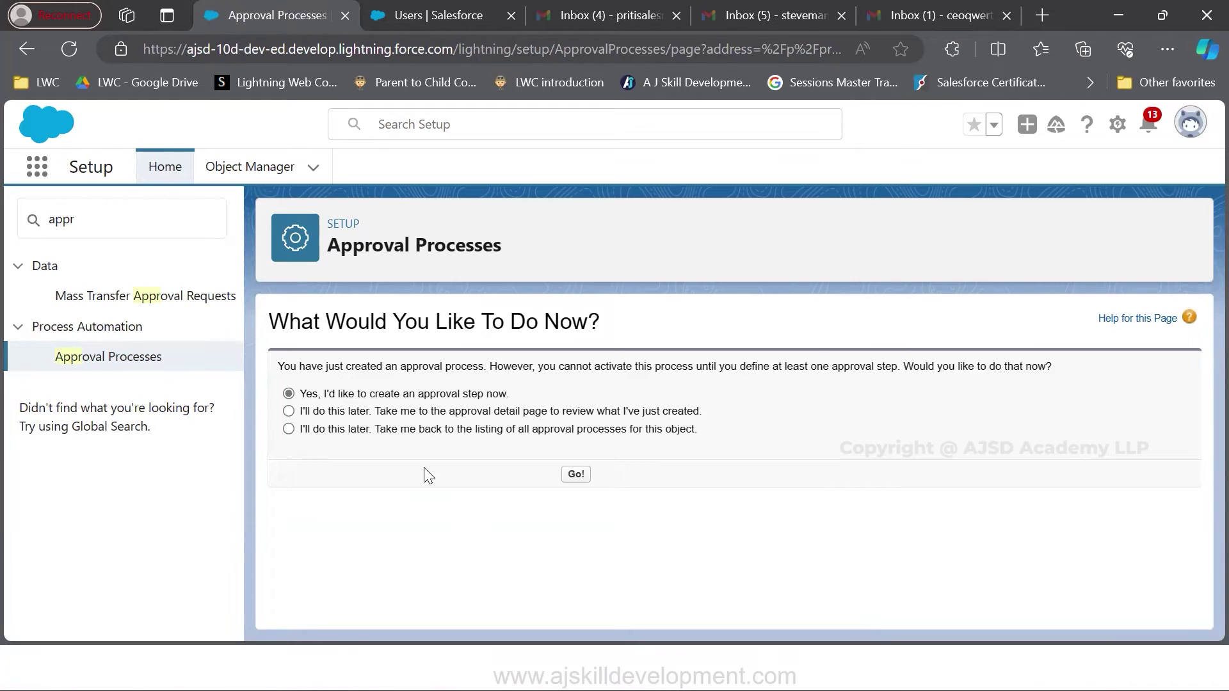
Postpone creating an approval step, return to the Opportunity approval process listing, and open HIGHEST VALUE OPP APPROVAL PROCESS
{"action": "left_click", "coordinate": [324, 435]}
{"action": "left_click", "coordinate": [576, 475]}
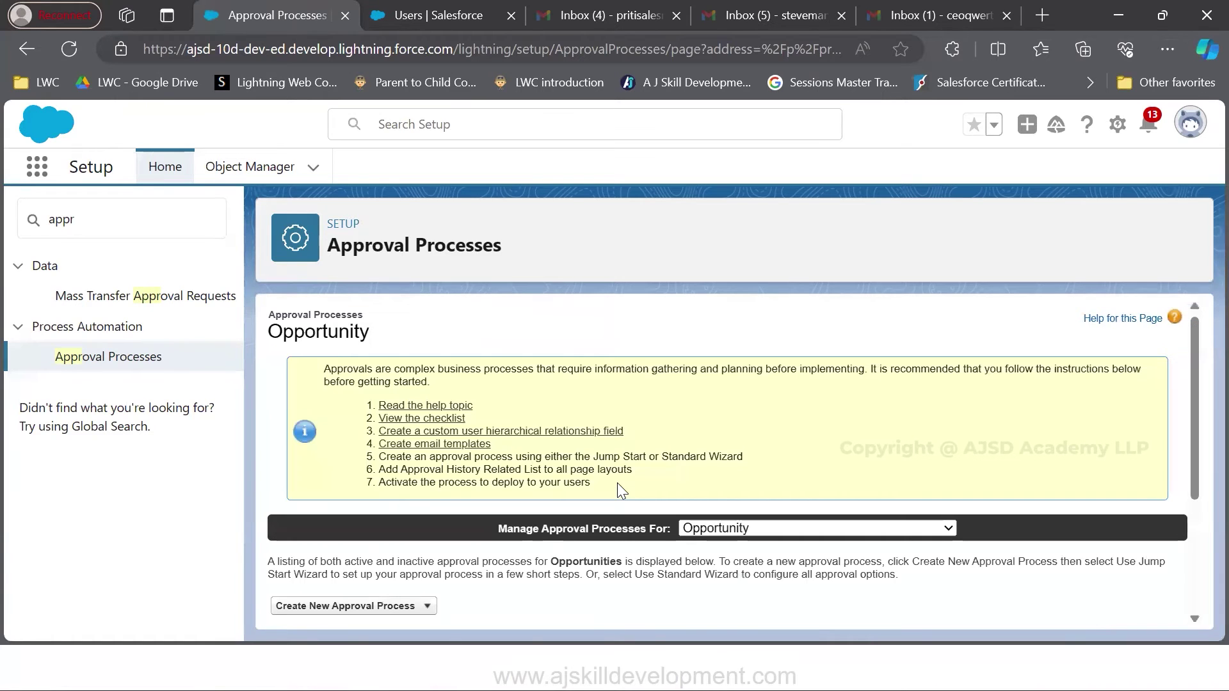
{"action": "scroll", "coordinate": [617, 482], "scroll_direction": "down", "scroll_amount": 3}
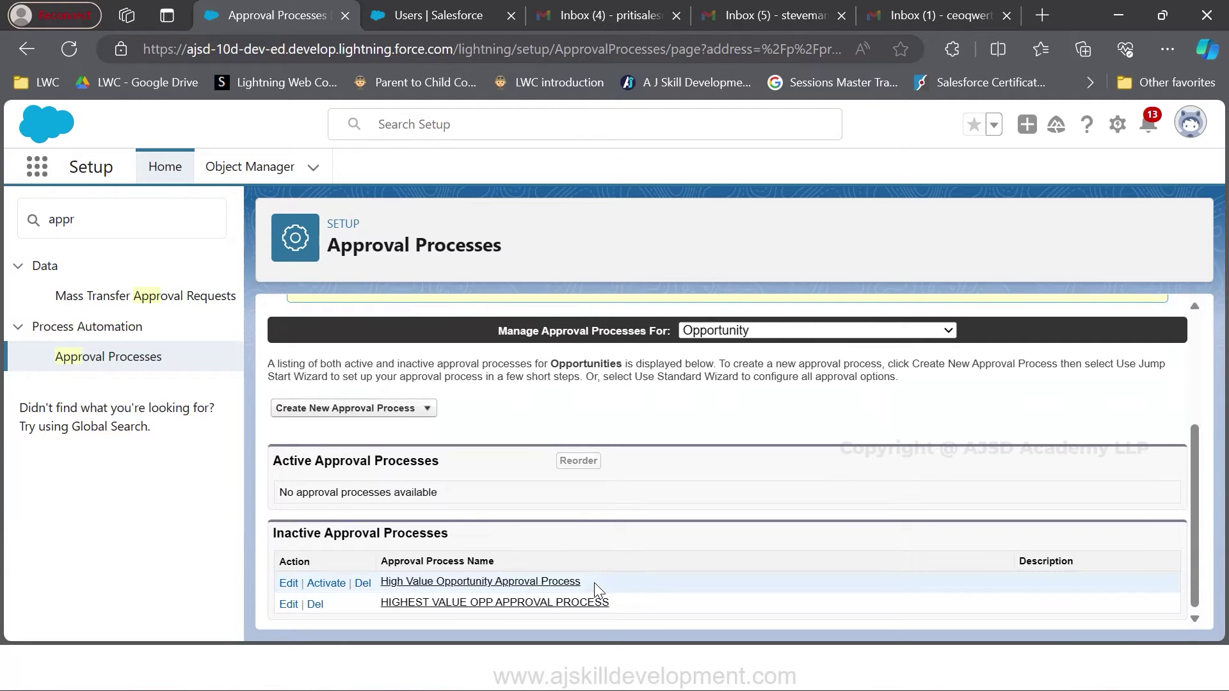
{"action": "left_click", "coordinate": [550, 603]}
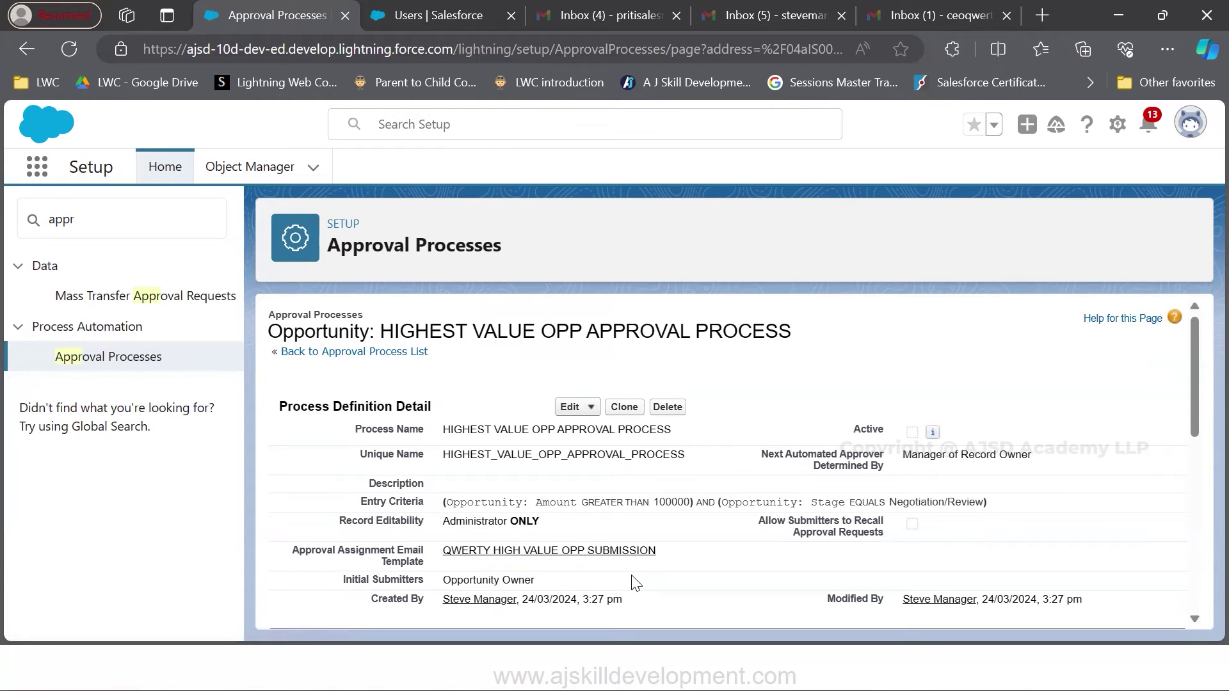
Review the process name, entry criteria, record editability, email template, initial submitters and the action sections of the approval process
{"action": "left_click_drag", "start_coordinate": [443, 430], "coordinate": [677, 441]}
{"action": "left_click_drag", "start_coordinate": [446, 502], "coordinate": [989, 502]}
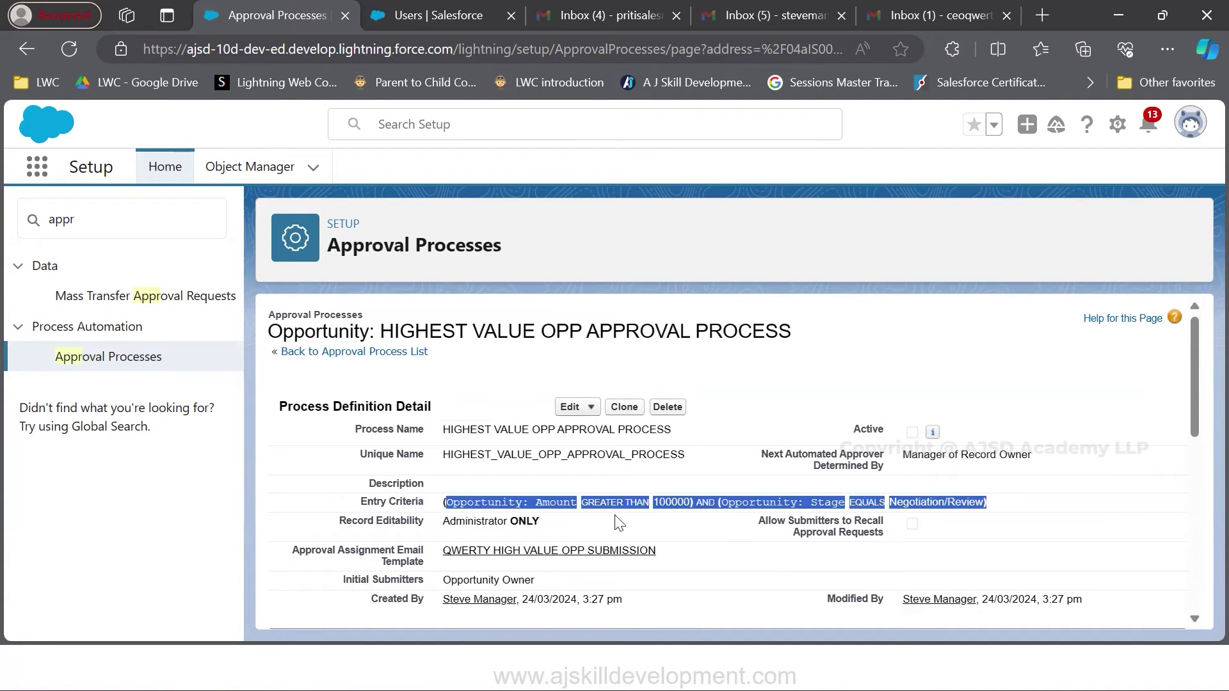
{"action": "left_click_drag", "start_coordinate": [338, 521], "coordinate": [570, 536]}
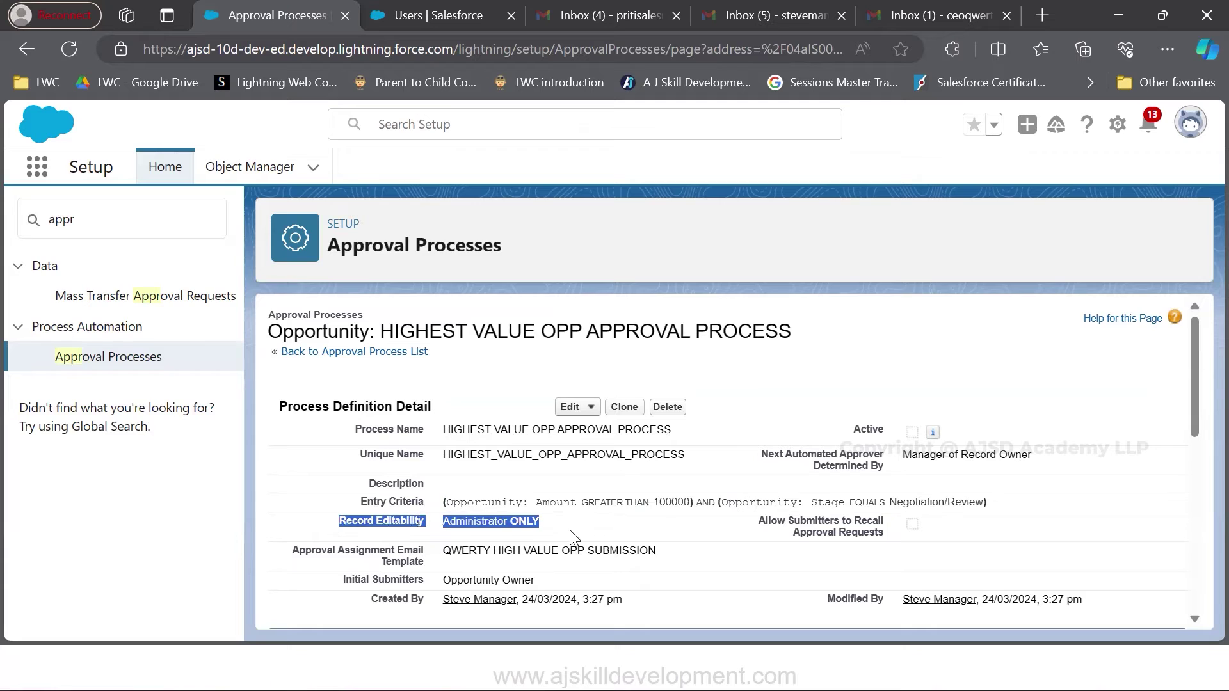
{"action": "left_click", "coordinate": [569, 531]}
{"action": "left_click_drag", "start_coordinate": [444, 554], "coordinate": [696, 566]}
{"action": "left_click", "coordinate": [597, 578]}
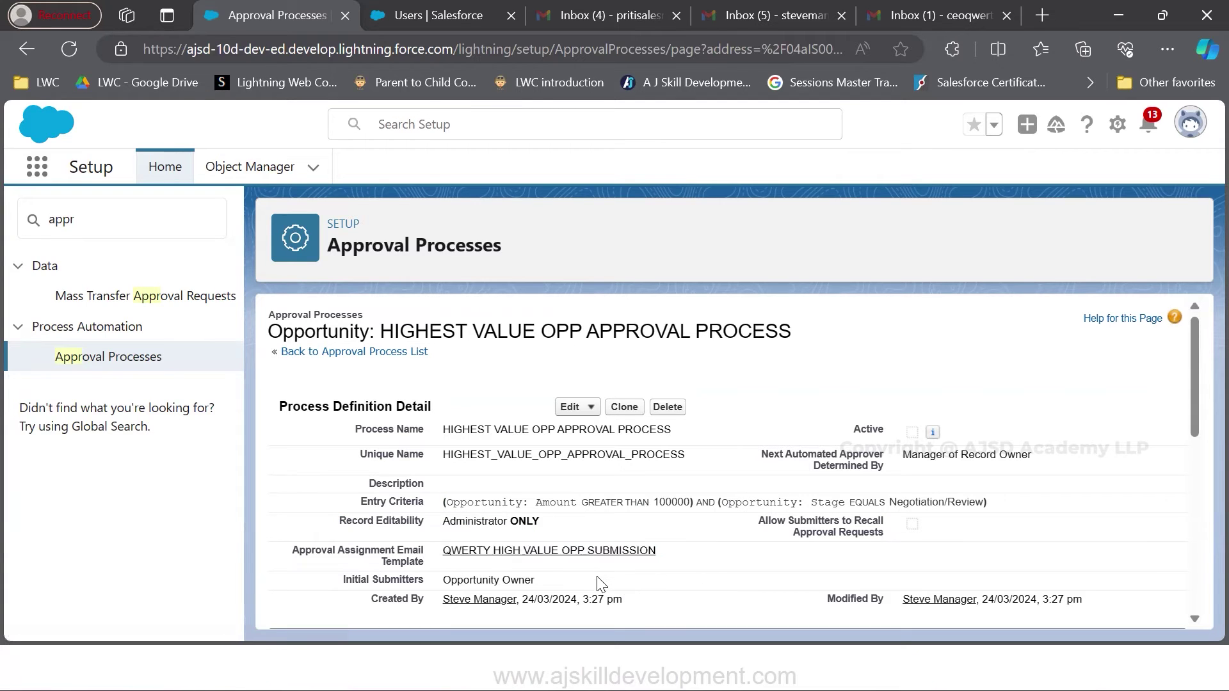
{"action": "left_click_drag", "start_coordinate": [343, 579], "coordinate": [596, 578]}
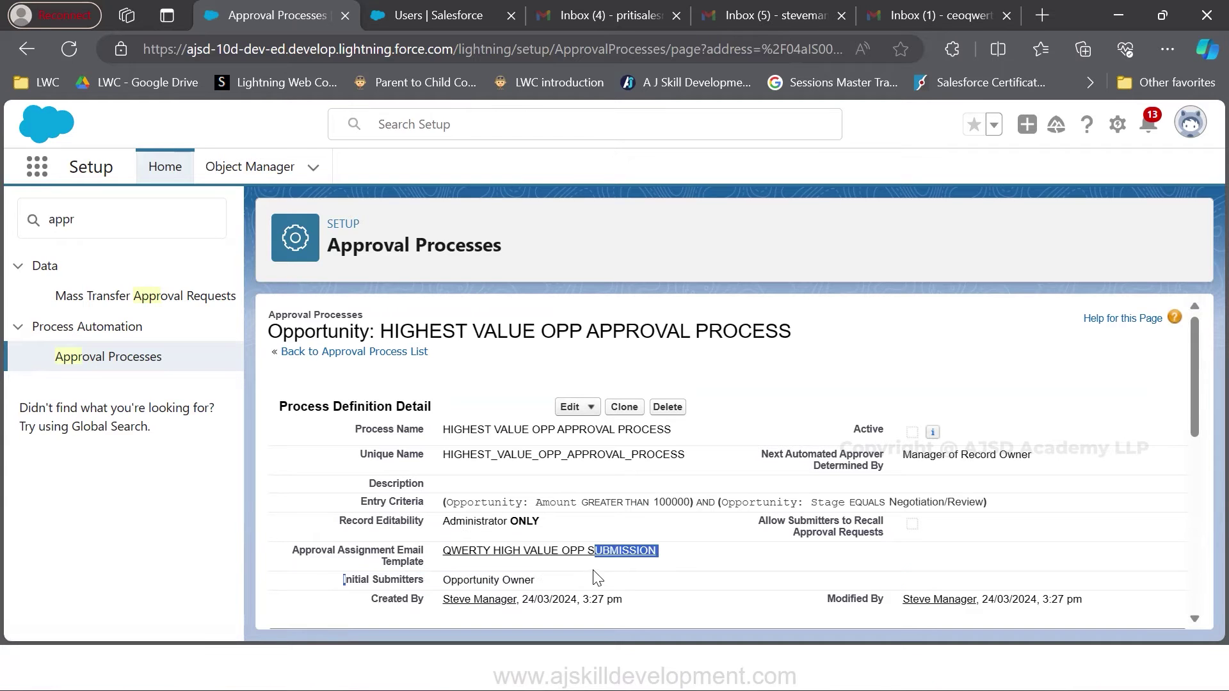
{"action": "scroll", "coordinate": [814, 534], "scroll_direction": "down", "scroll_amount": 5}
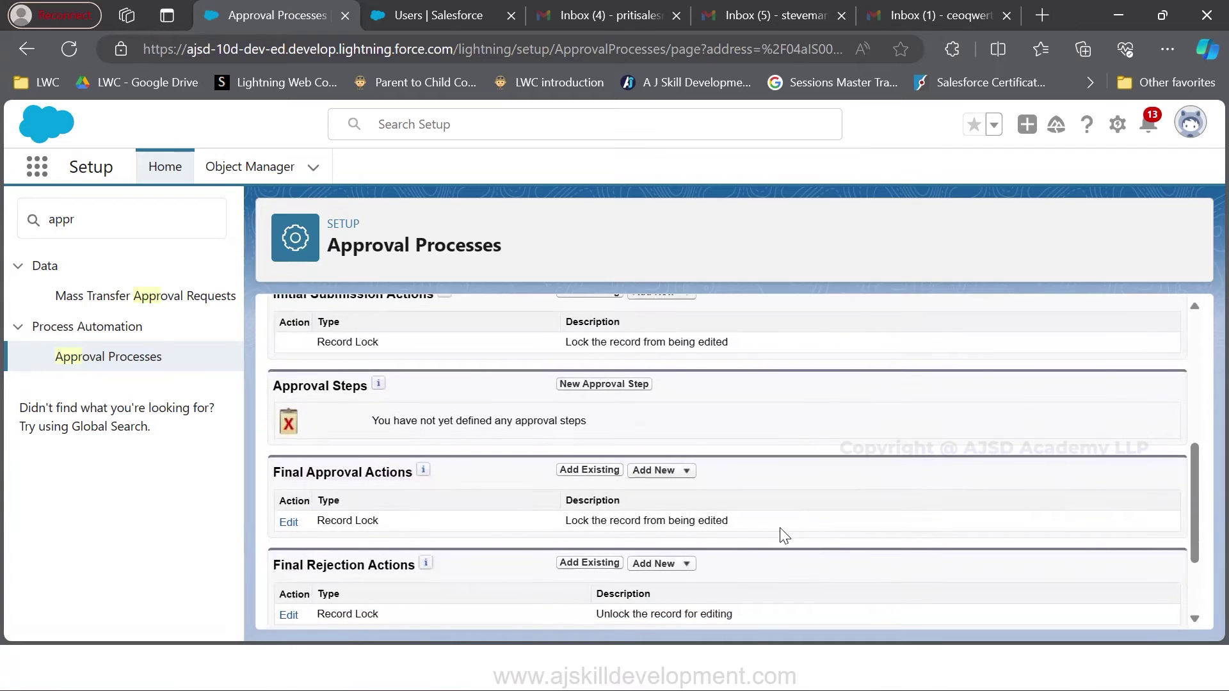
{"action": "scroll", "coordinate": [730, 518], "scroll_direction": "up", "scroll_amount": 2}
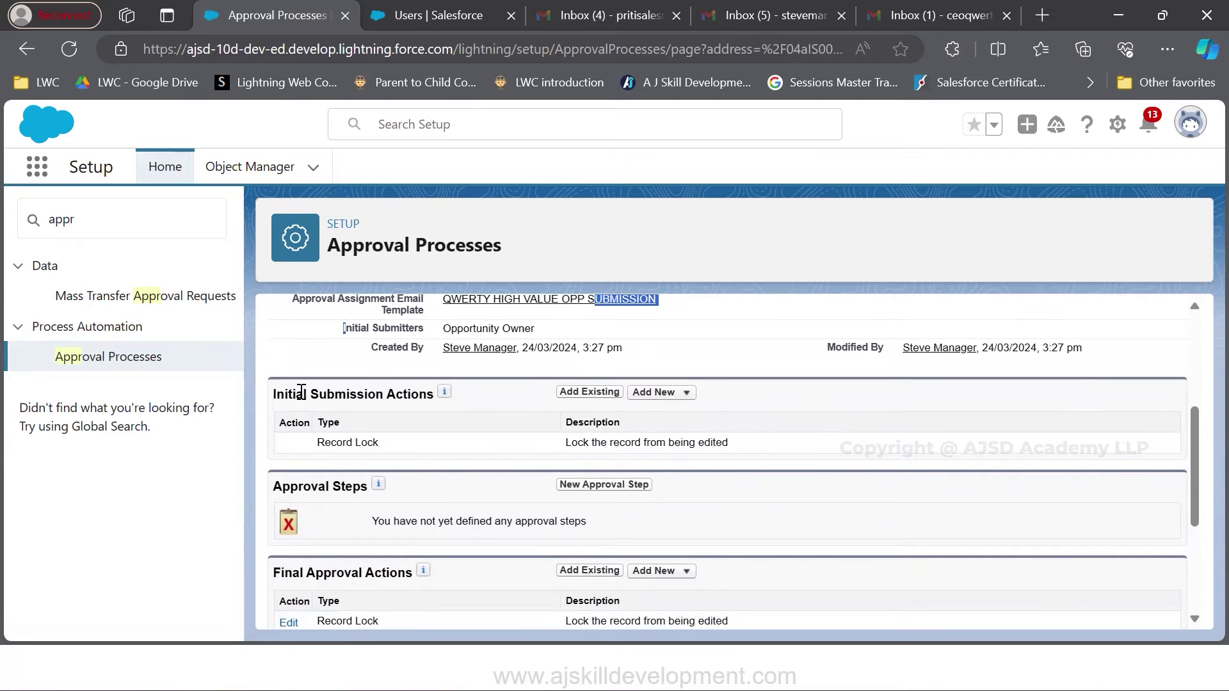
Start a new email alert under the Initial Submission Actions of the approval process
{"action": "left_click_drag", "start_coordinate": [273, 394], "coordinate": [381, 403]}
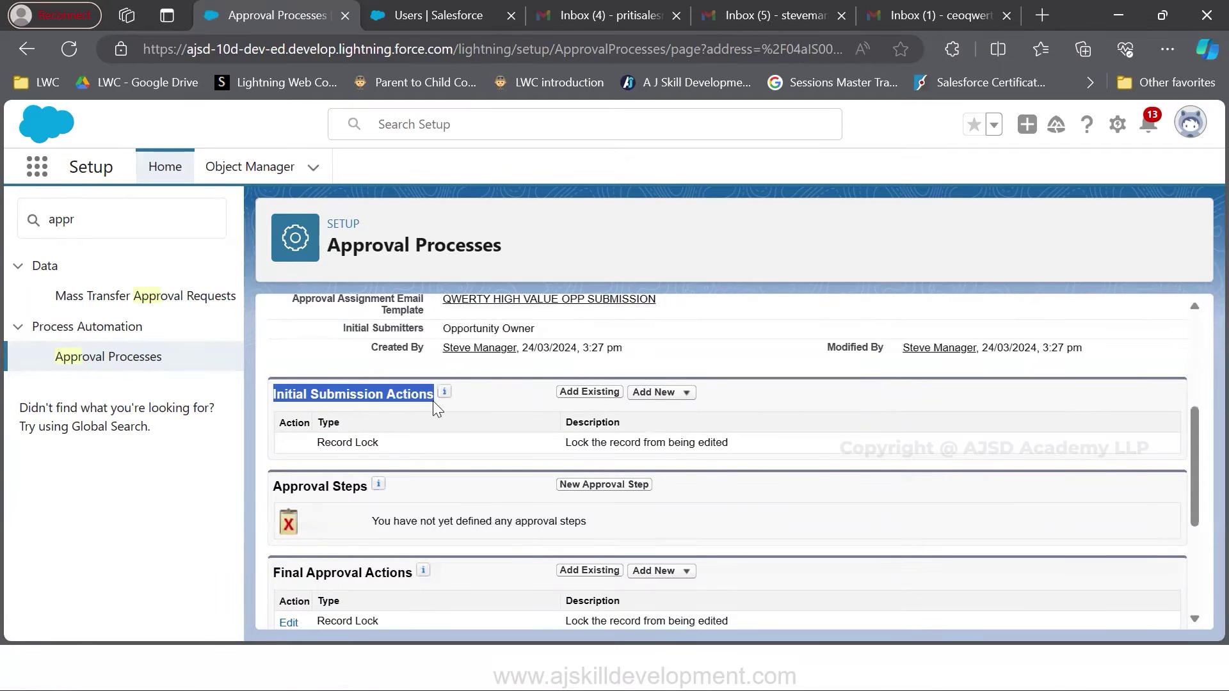
{"action": "left_click", "coordinate": [781, 428]}
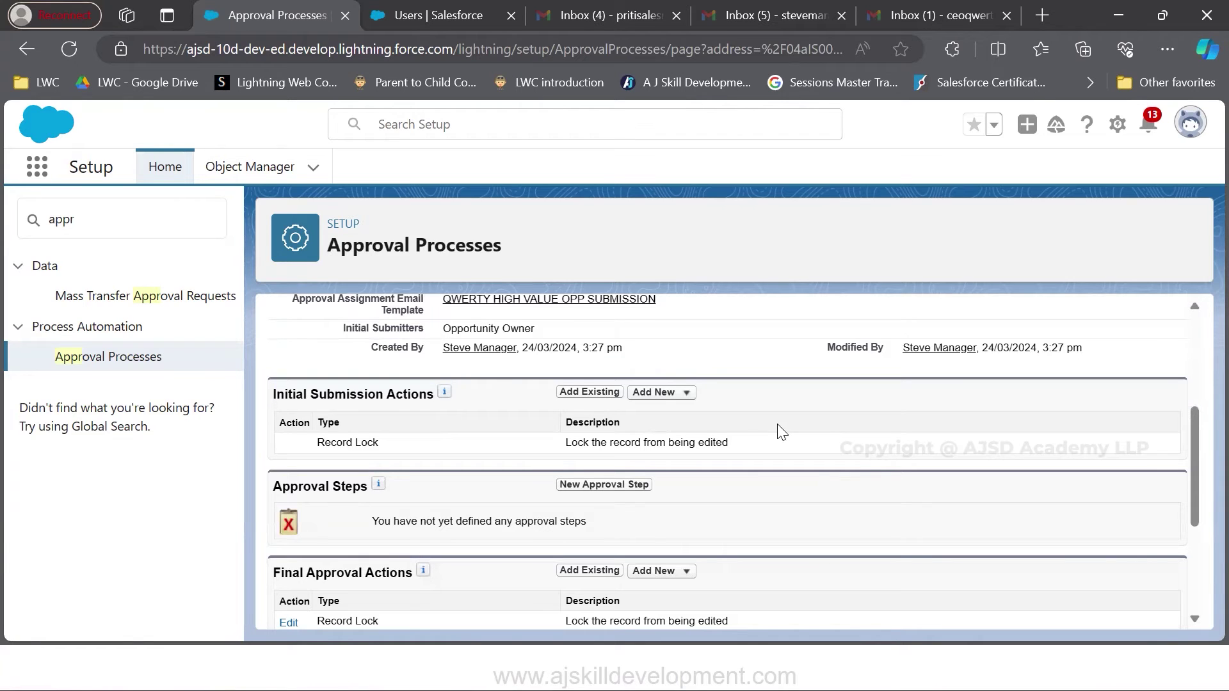
{"action": "left_click", "coordinate": [656, 398]}
{"action": "left_click", "coordinate": [651, 424]}
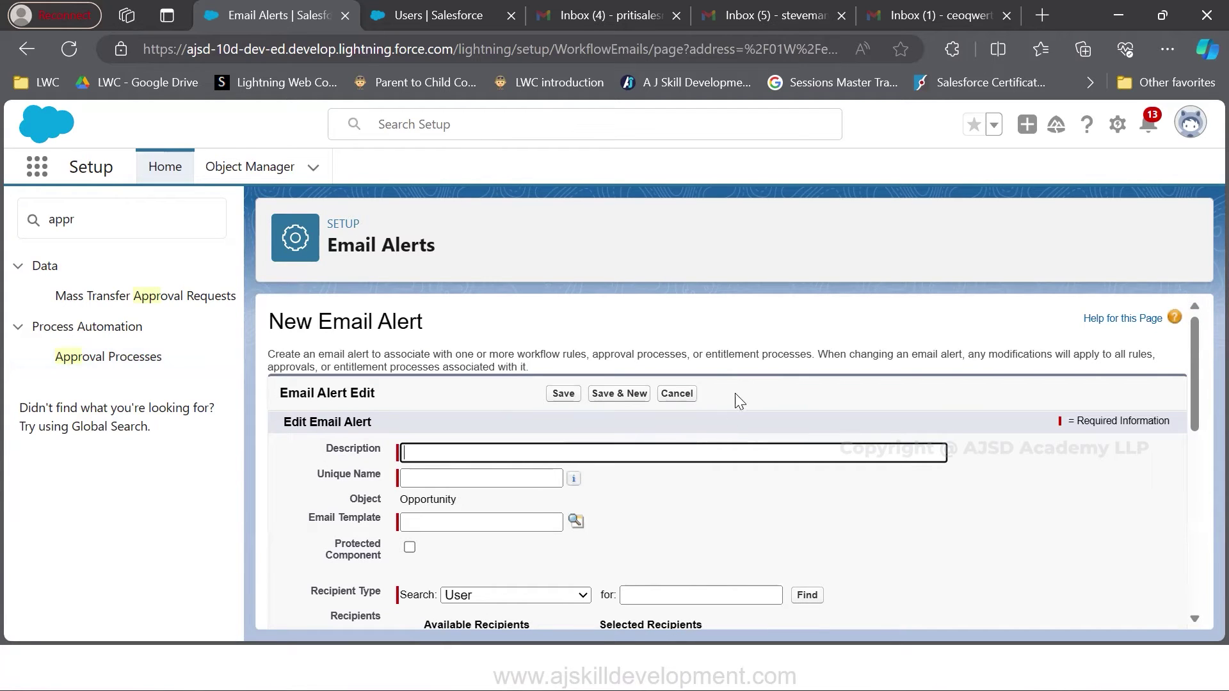
Set the email alert's description to "HIGH VALUE SUBMISSION EMAIL" and let its unique name fill in from it
{"action": "type", "text": "HIGH VALIUE"}
{"action": "key", "text": "BackSpace"}
{"action": "key", "text": "BackSpace"}
{"action": "key", "text": "BackSpace"}
{"action": "type", "text": "UE SUBMISSION EMAIL"}
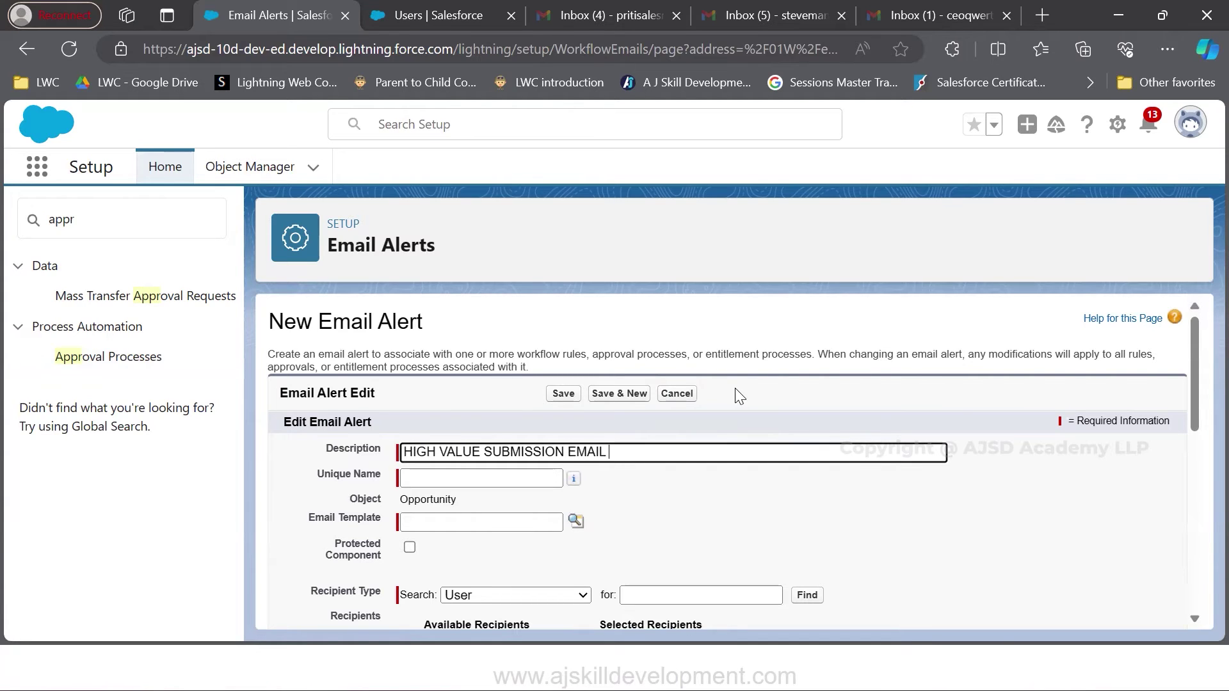
{"action": "left_click", "coordinate": [441, 479]}
Look up and assign the "QWERTY HIGH VALUE OPP SUBMISSION" template to the email alert
{"action": "left_click", "coordinate": [571, 523]}
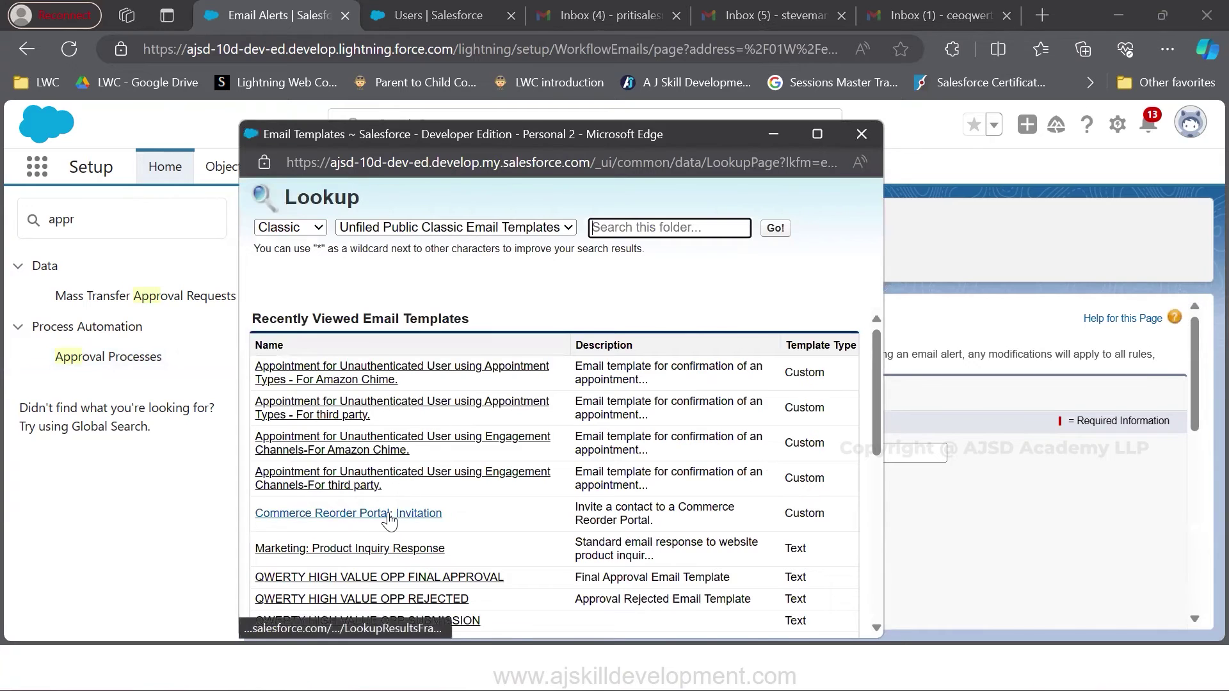
{"action": "scroll", "coordinate": [390, 519], "scroll_direction": "down", "scroll_amount": 3}
{"action": "left_click", "coordinate": [400, 516]}
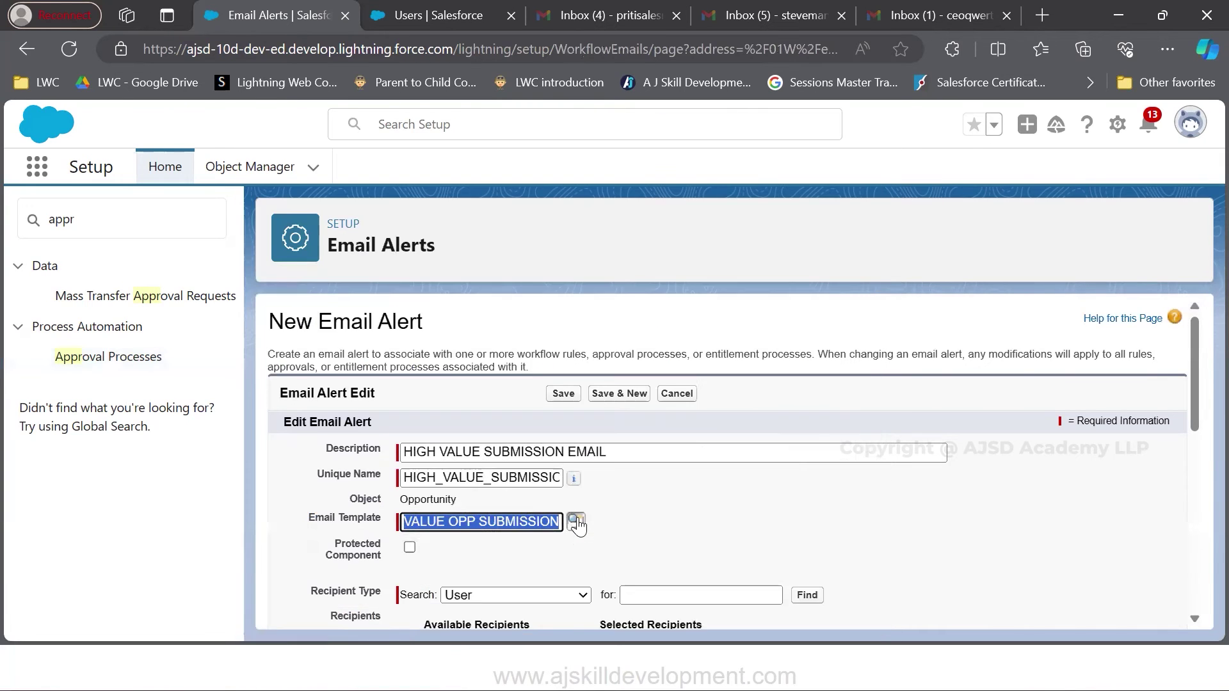
Add the manager user to the email alert's selected recipients and save the alert
{"action": "scroll", "coordinate": [576, 524], "scroll_direction": "down", "scroll_amount": 2}
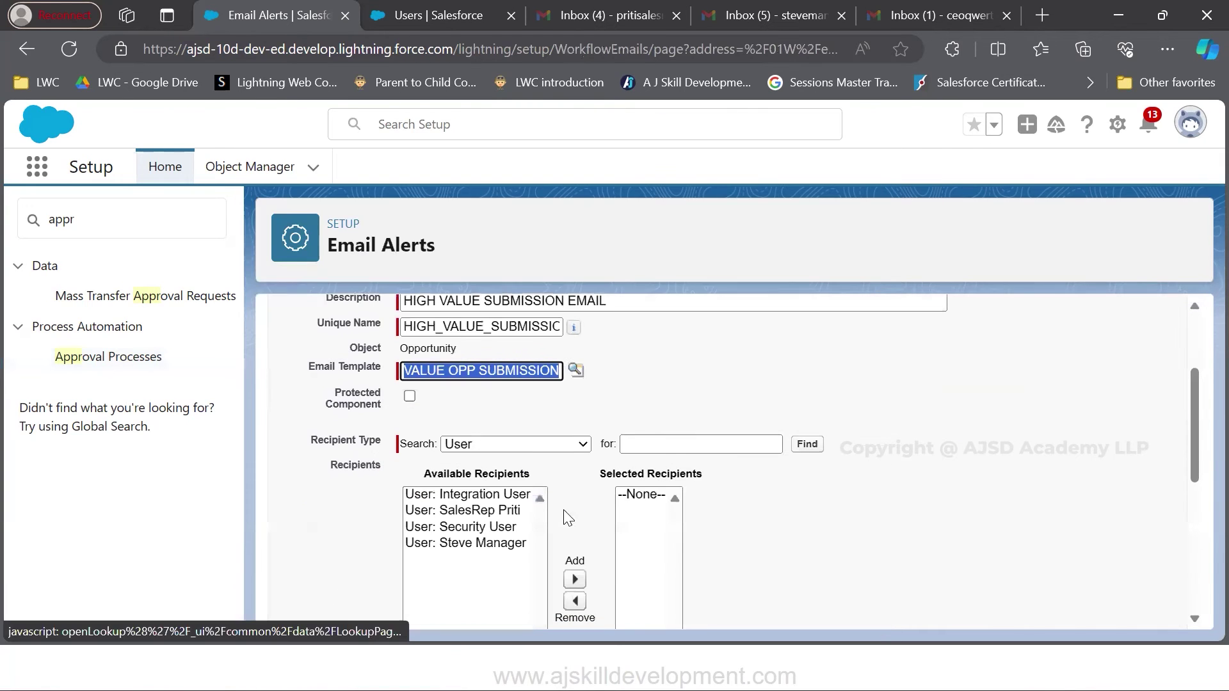
{"action": "left_click", "coordinate": [512, 549]}
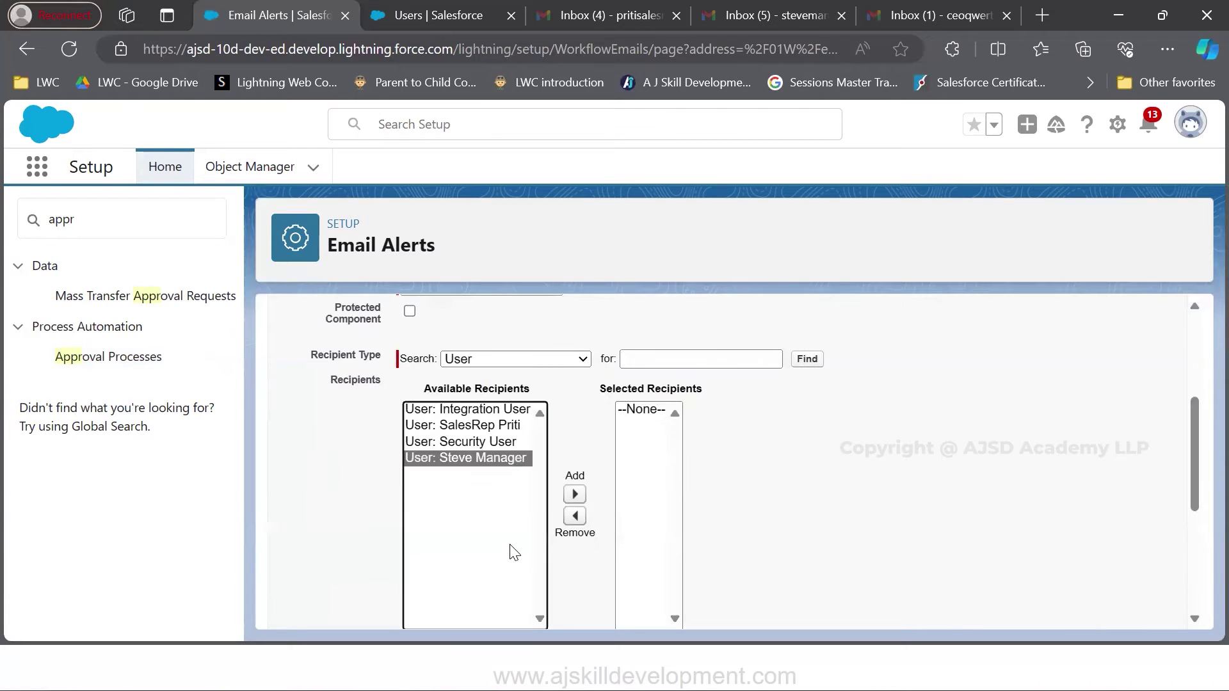
{"action": "left_click", "coordinate": [575, 496]}
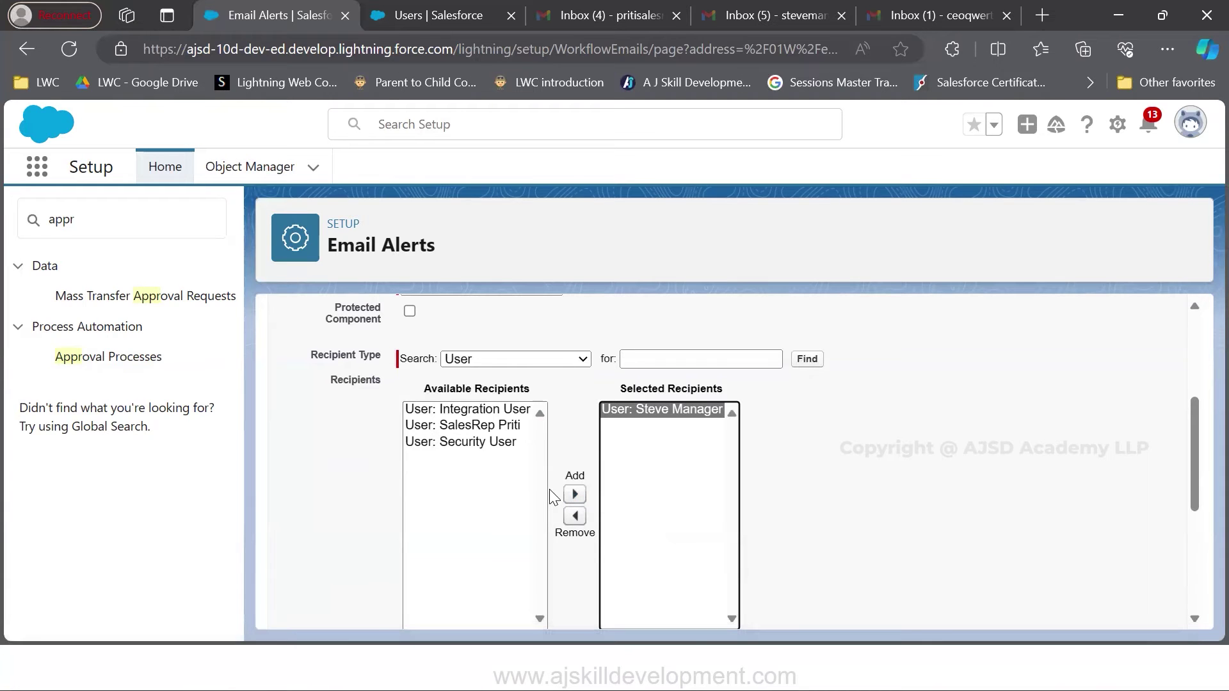
{"action": "scroll", "coordinate": [554, 497], "scroll_direction": "down", "scroll_amount": 5}
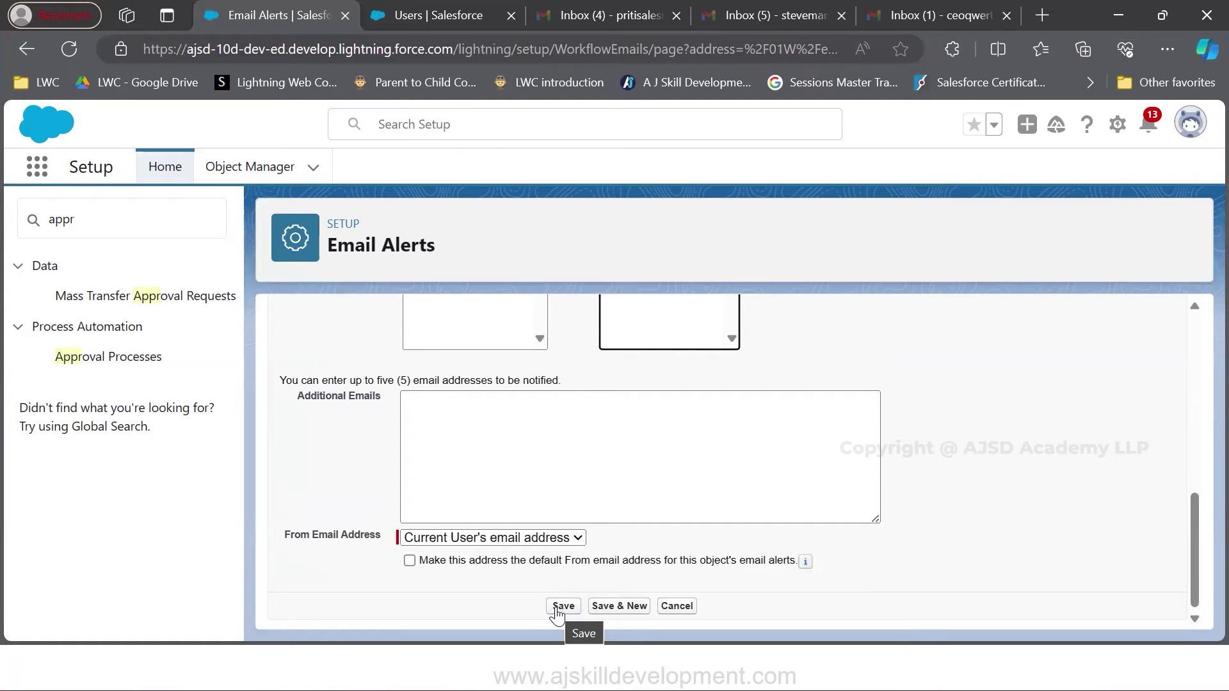
{"action": "scroll", "coordinate": [501, 448], "scroll_direction": "up", "scroll_amount": 5}
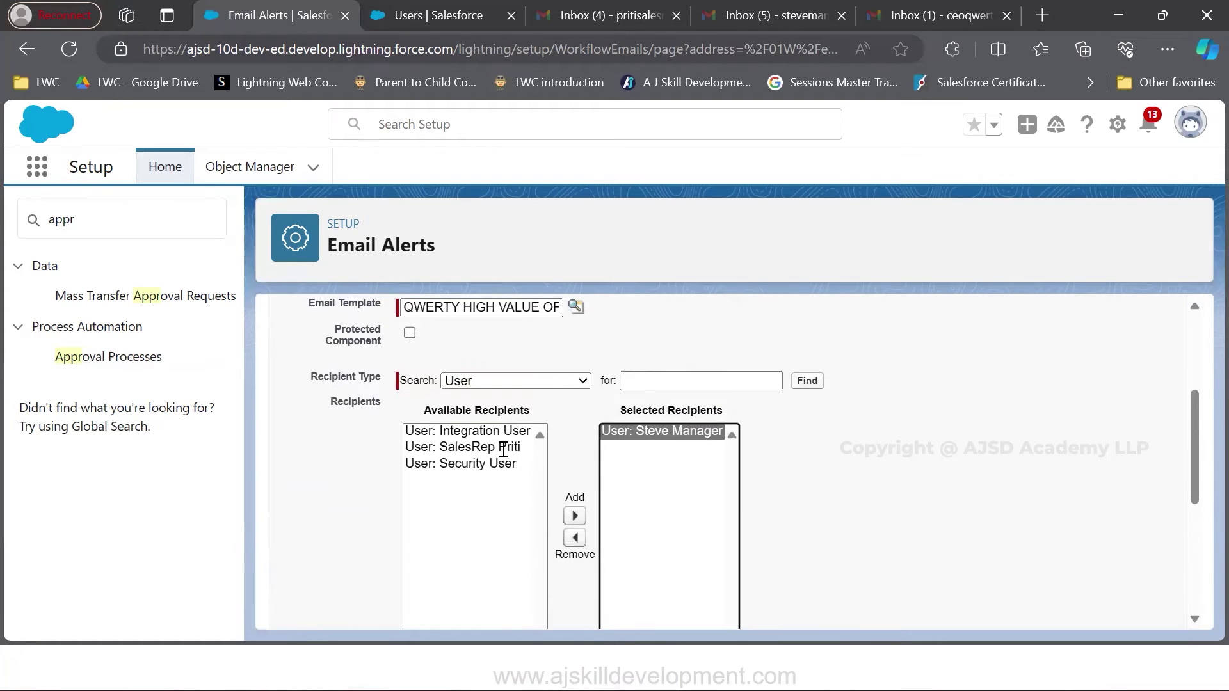
{"action": "left_click", "coordinate": [512, 382]}
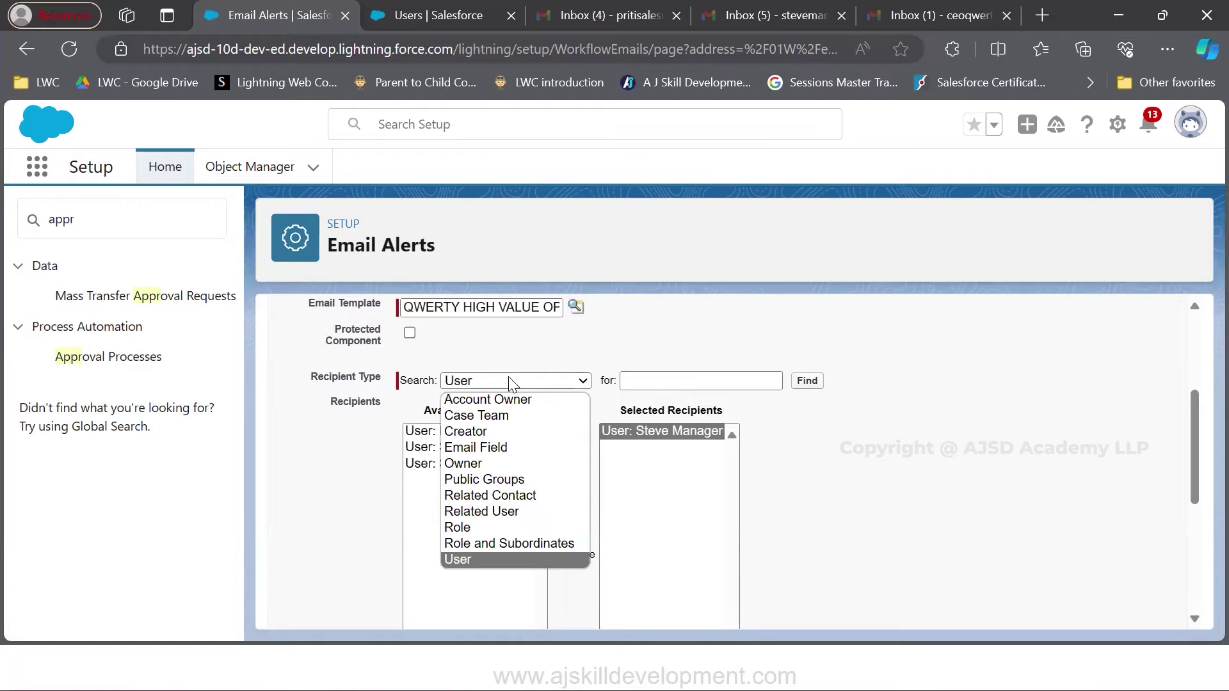
{"action": "left_click", "coordinate": [774, 459]}
{"action": "scroll", "coordinate": [771, 462], "scroll_direction": "down", "scroll_amount": 5}
{"action": "left_click", "coordinate": [563, 606]}
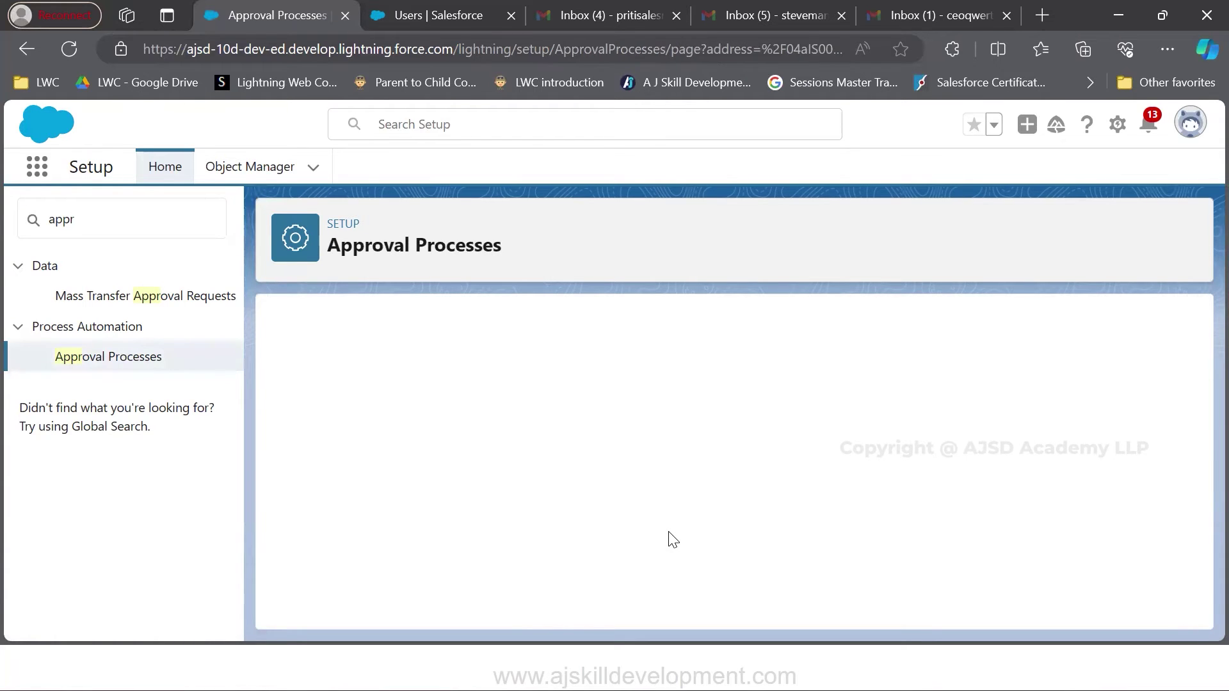
Start a new field update under the Initial Submission Actions and name it "STATUS UPDATE TO PENDING", letting its unique name fill in
{"action": "scroll", "coordinate": [672, 539], "scroll_direction": "down", "scroll_amount": 4}
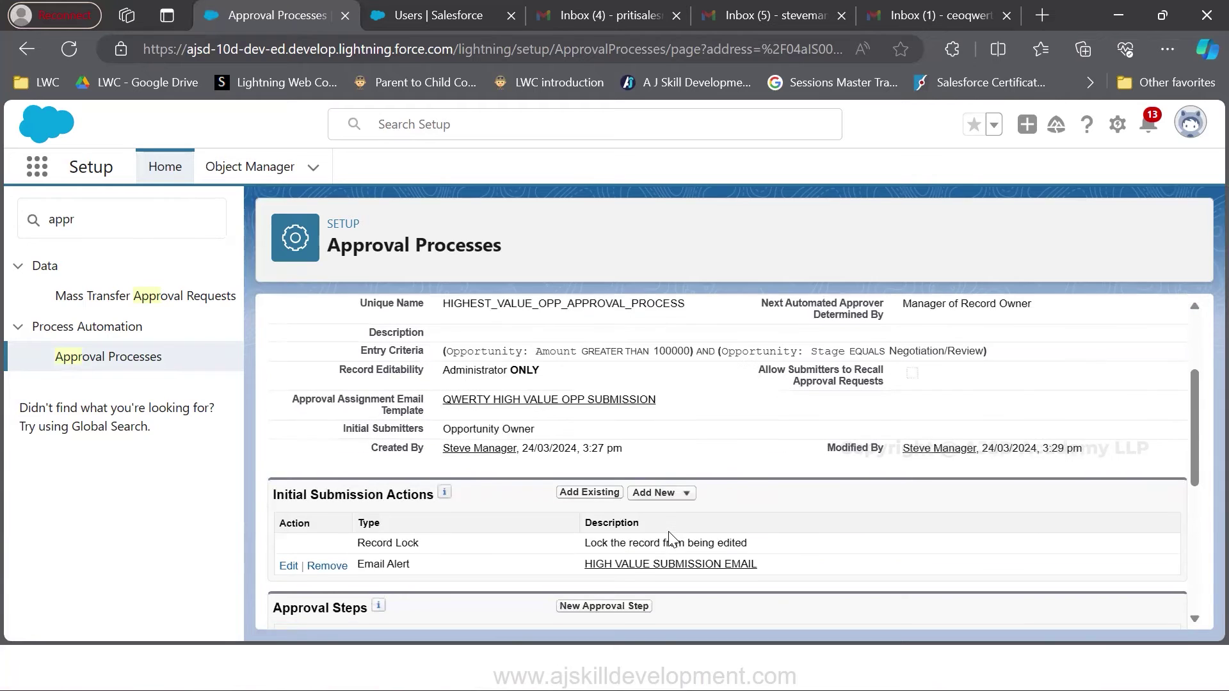
{"action": "left_click", "coordinate": [664, 393]}
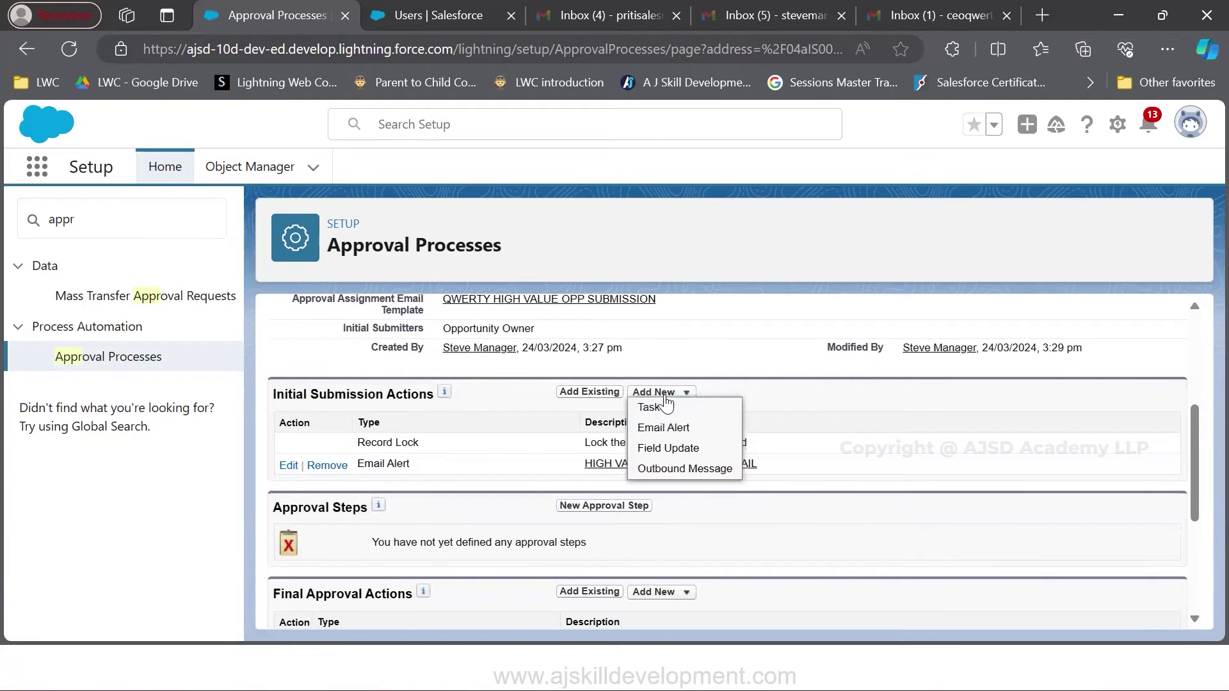
{"action": "left_click", "coordinate": [659, 449]}
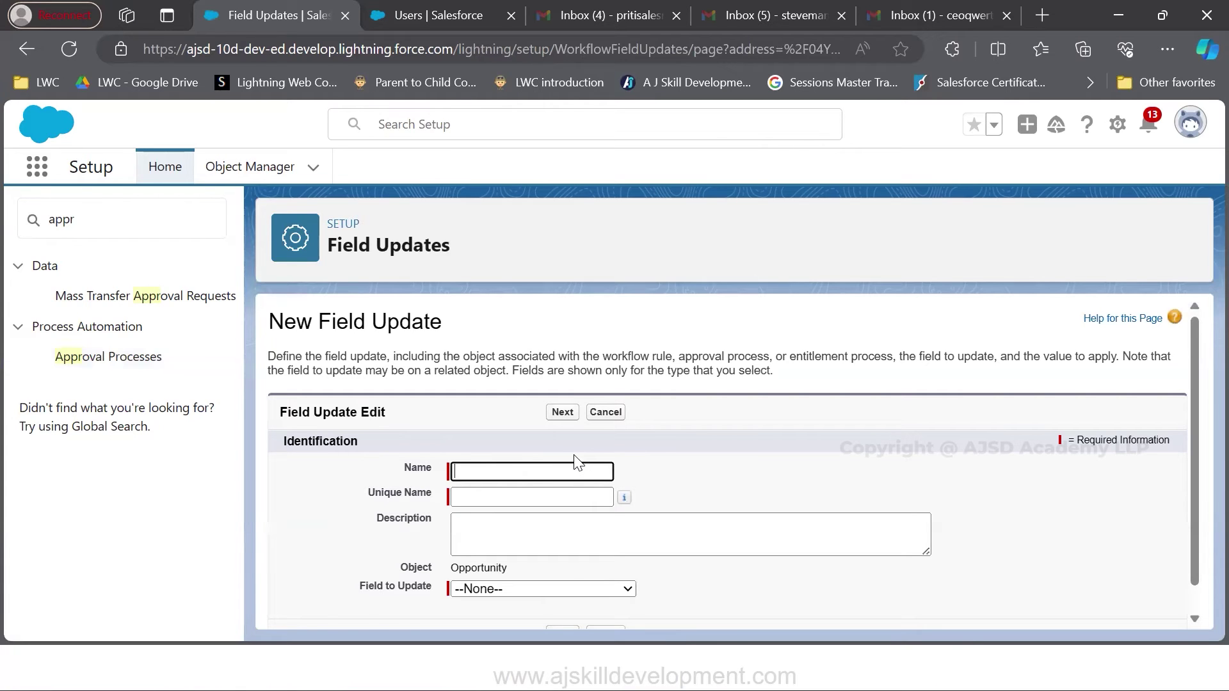
{"action": "type", "text": "UPD"}
{"action": "key", "text": "BackSpace"}
{"action": "key", "text": "BackSpace"}
{"action": "key", "text": "BackSpace"}
{"action": "type", "text": "STATUS UPDATE"}
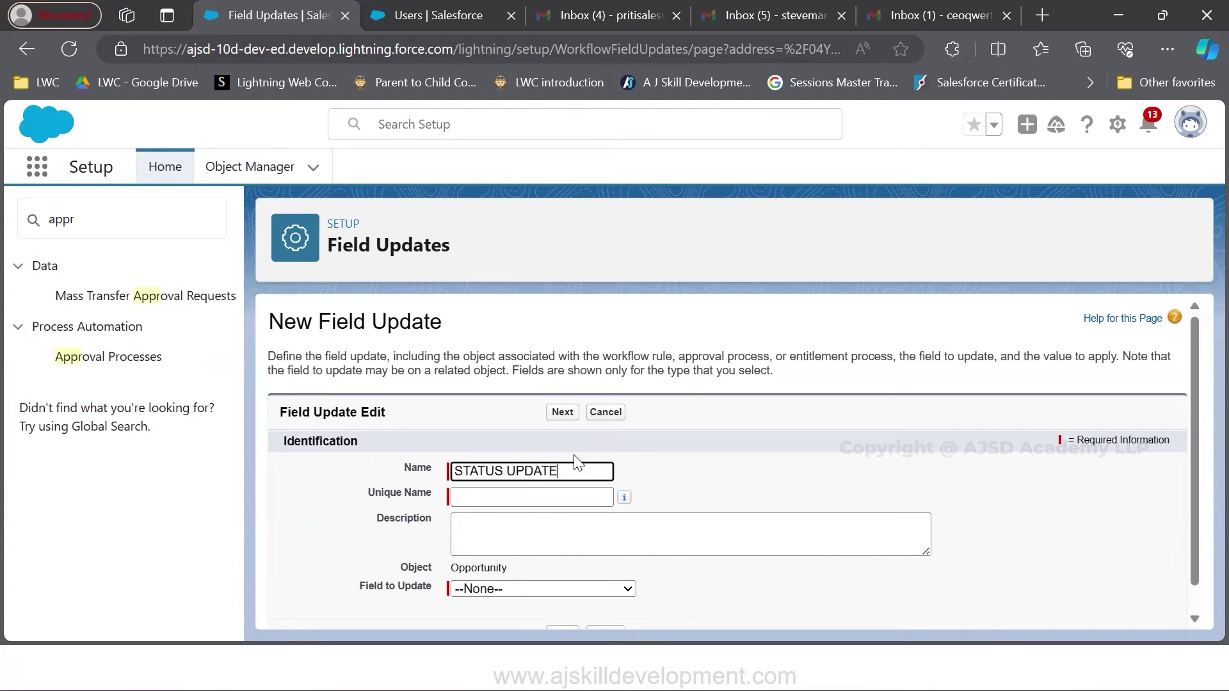
{"action": "type", "text": " TO PENDING"}
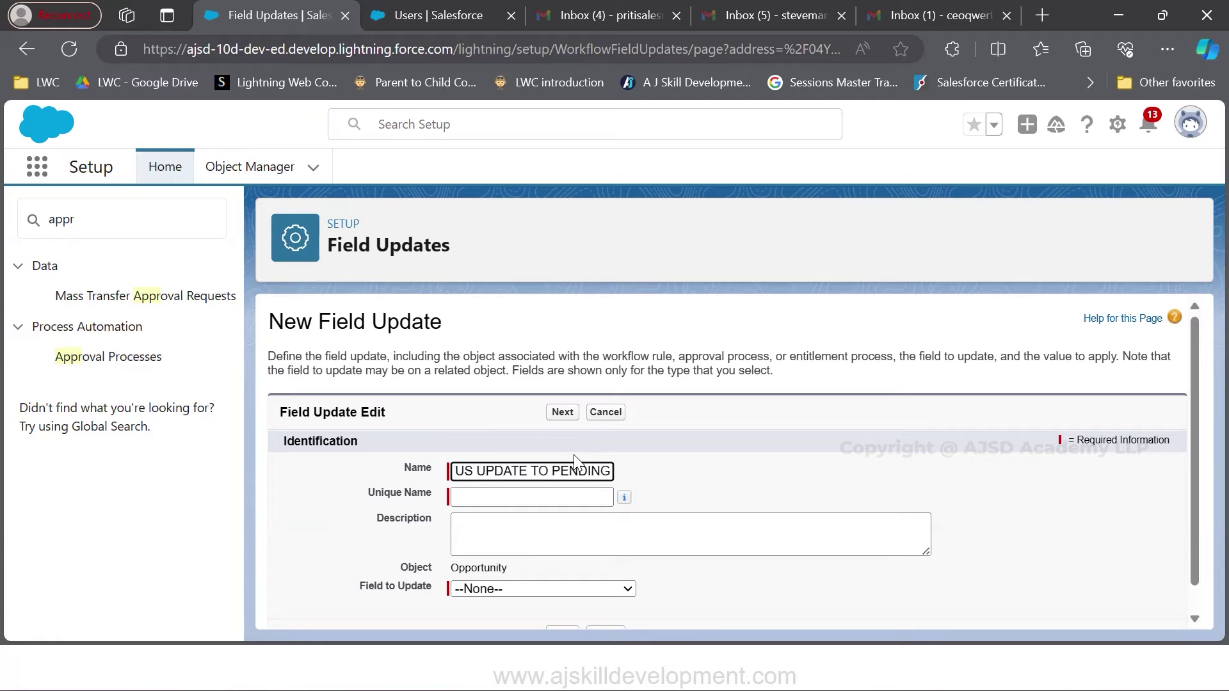
{"action": "left_click", "coordinate": [562, 496]}
{"action": "scroll", "coordinate": [562, 496], "scroll_direction": "down", "scroll_amount": 1}
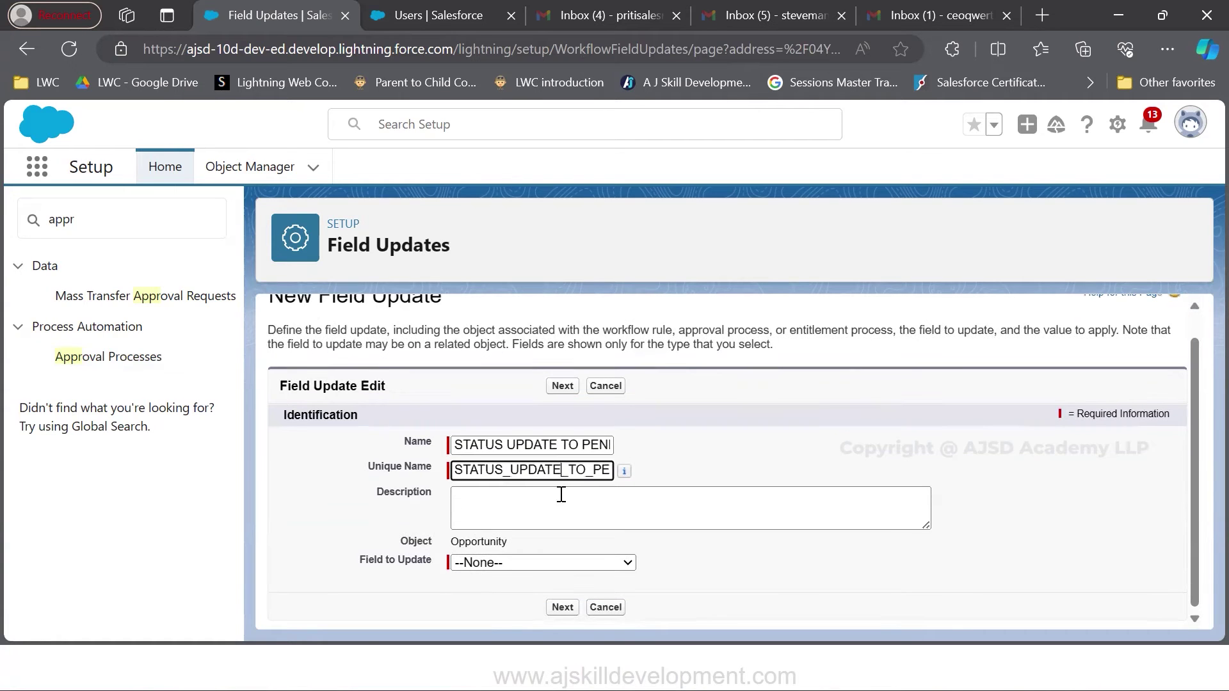
Make the field update set Approval Status to the specific value PENDING and save it
{"action": "left_click", "coordinate": [542, 562]}
{"action": "left_click", "coordinate": [512, 477]}
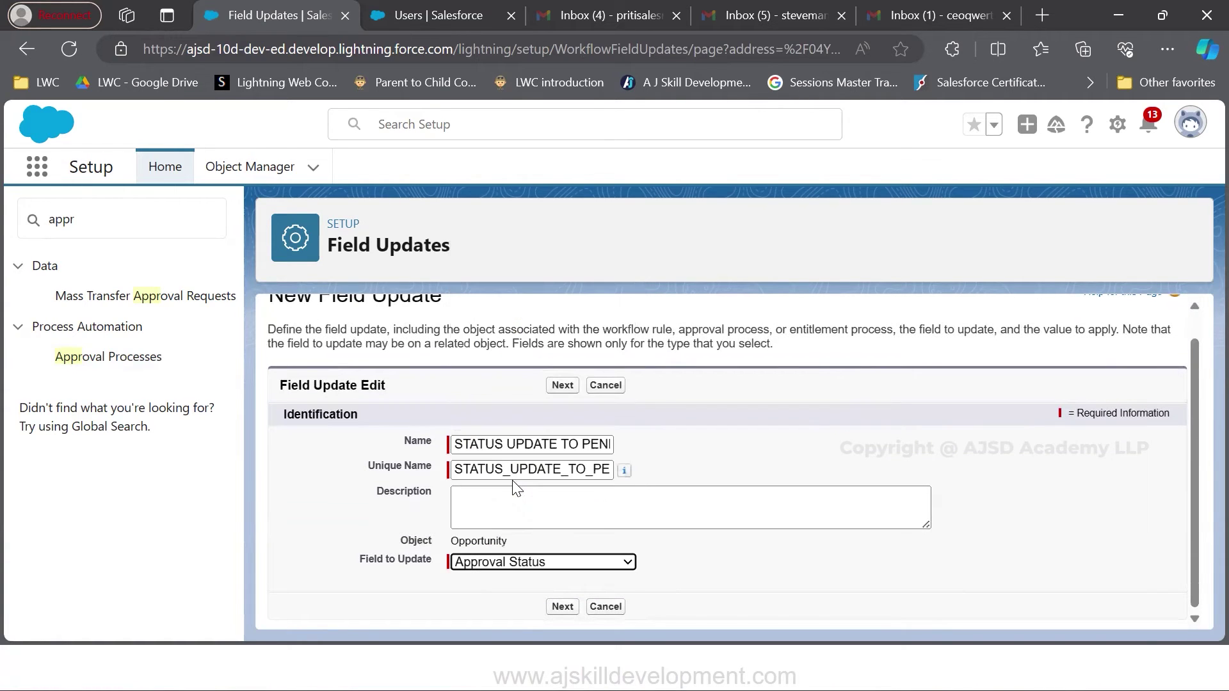
{"action": "left_click", "coordinate": [562, 606]}
{"action": "scroll", "coordinate": [562, 599], "scroll_direction": "down", "scroll_amount": 3}
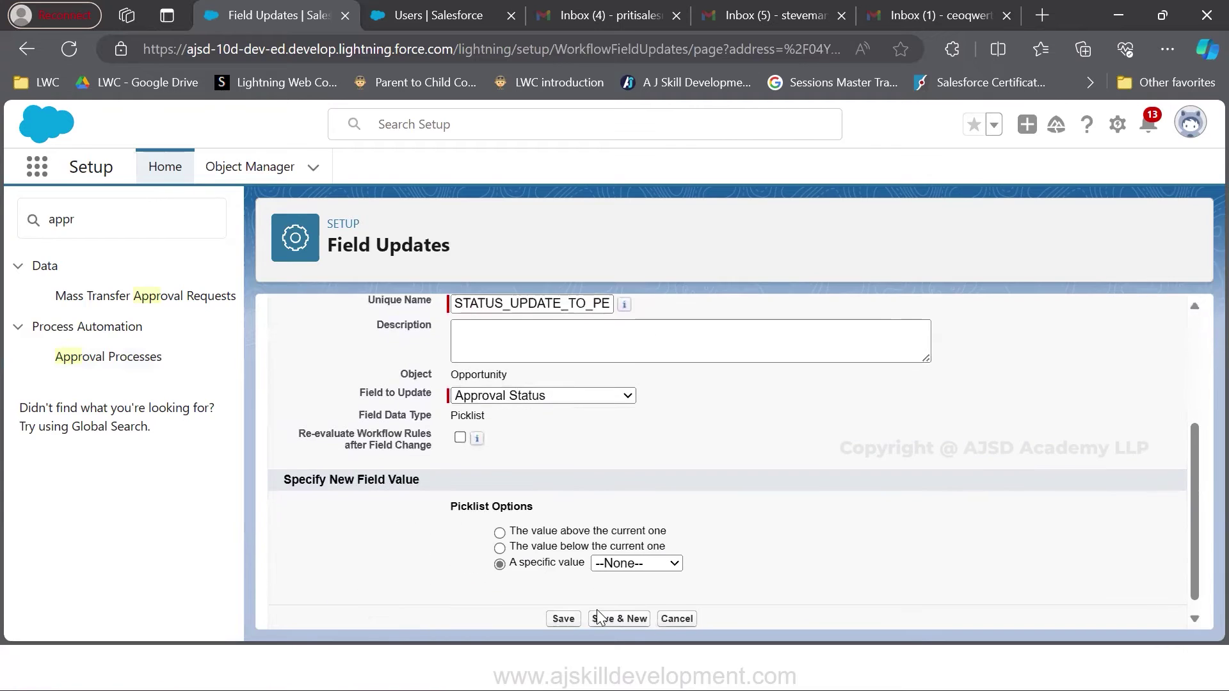
{"action": "left_click", "coordinate": [617, 565]}
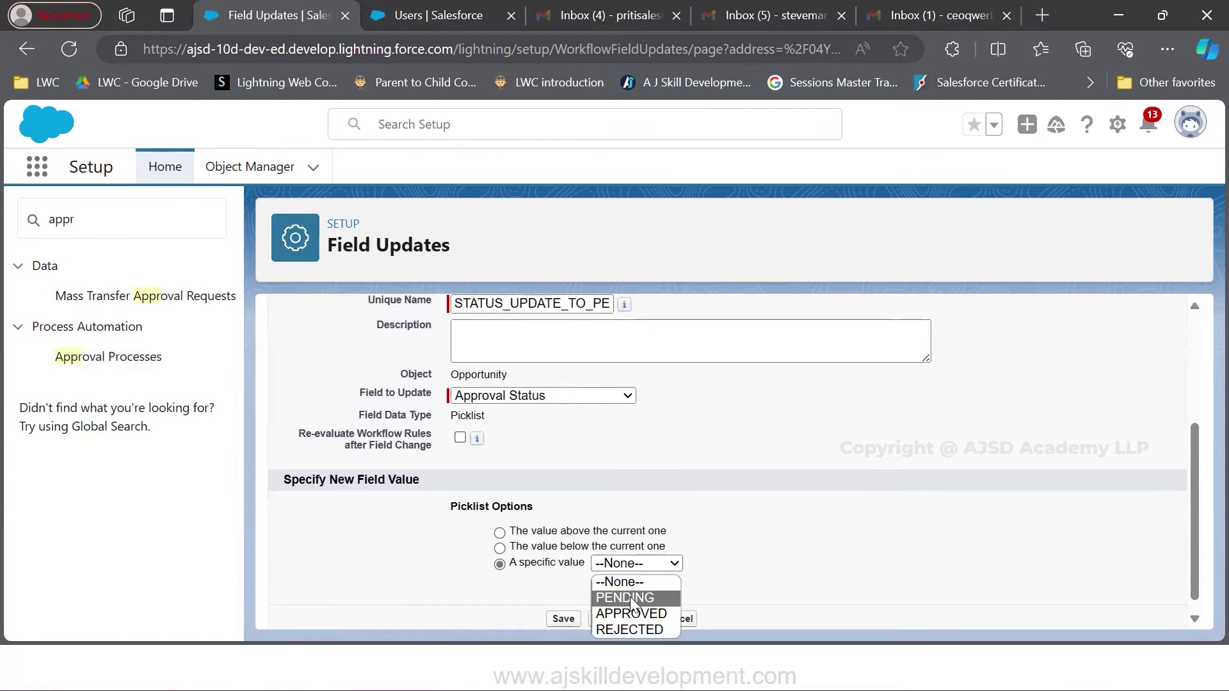
{"action": "left_click", "coordinate": [630, 596]}
{"action": "left_click", "coordinate": [564, 618]}
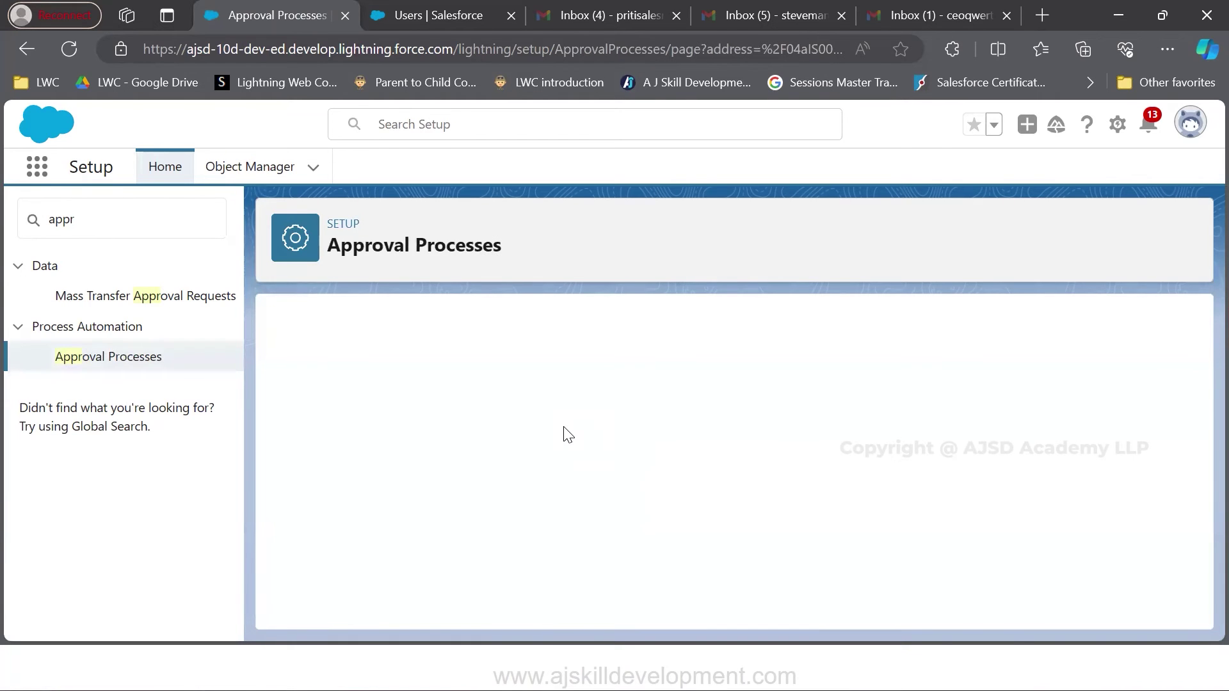
Start a new approval step named "Manager Approval" with step number 1 and continue to its criteria
{"action": "scroll", "coordinate": [563, 426], "scroll_direction": "down", "scroll_amount": 6}
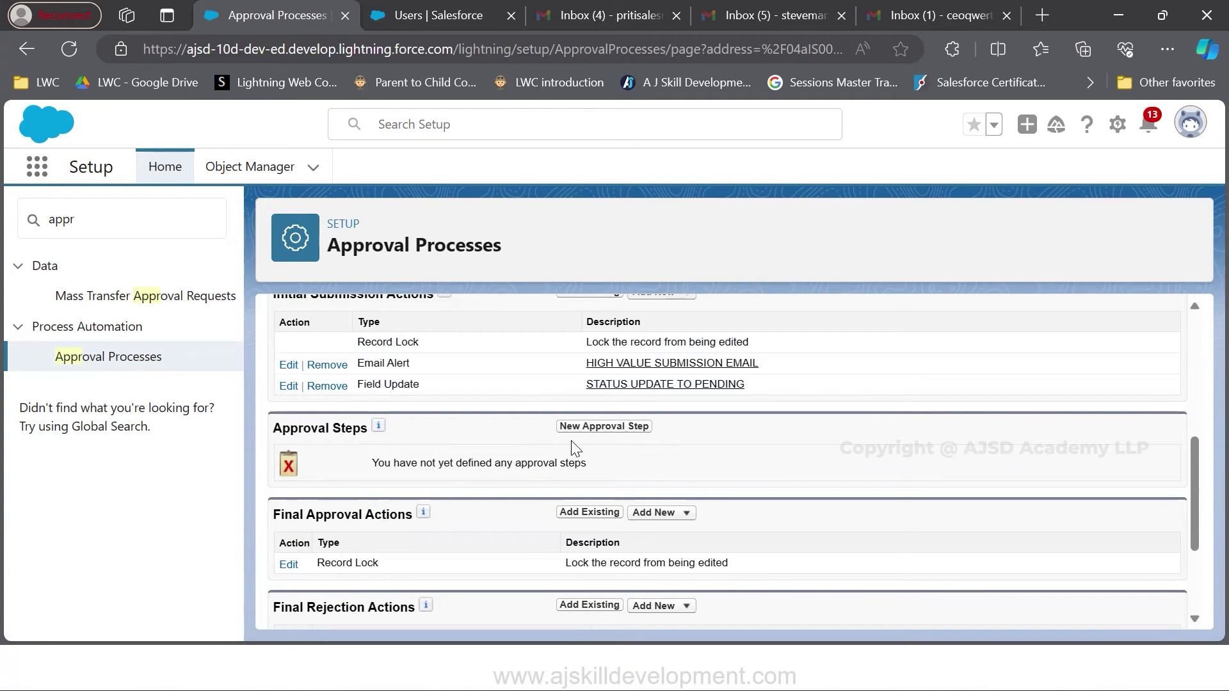
{"action": "left_click", "coordinate": [586, 427]}
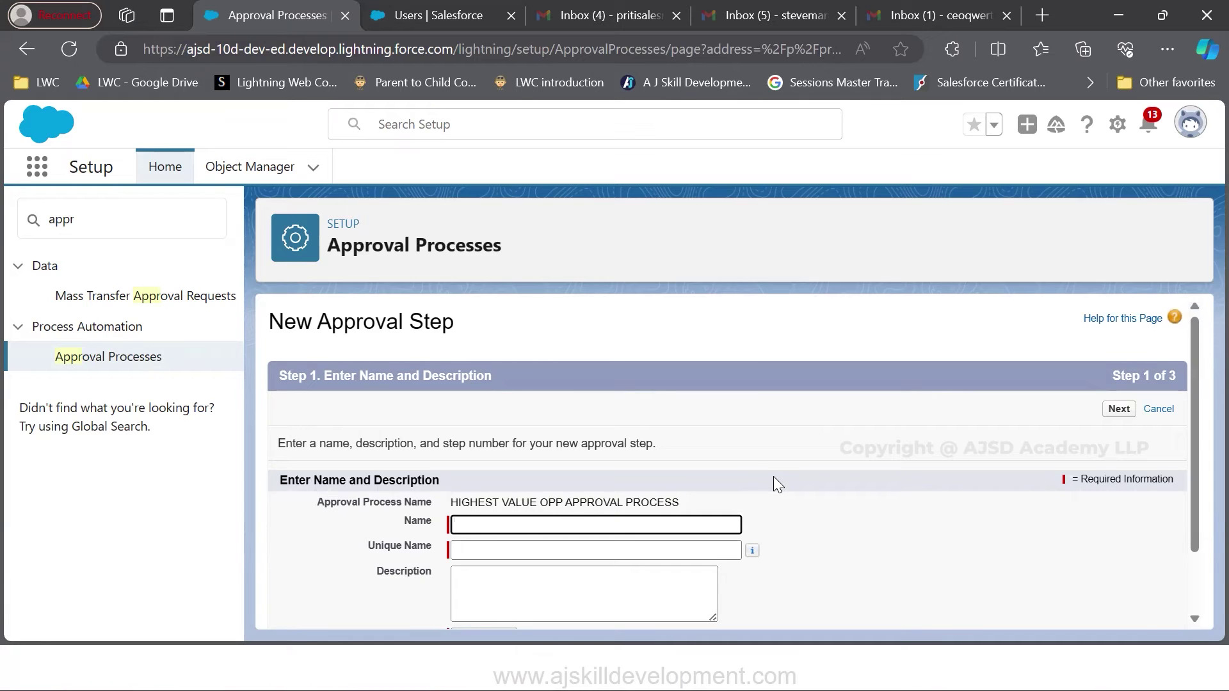
{"action": "type", "text": "Mana"}
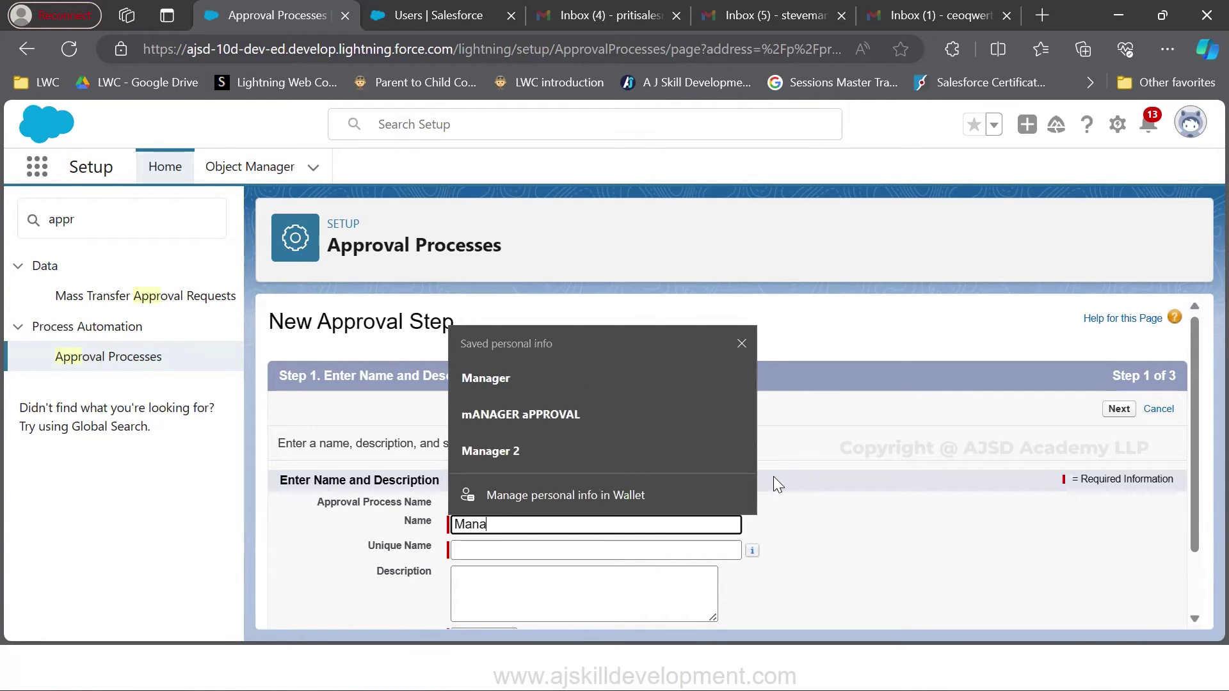
{"action": "type", "text": "ger Approval"}
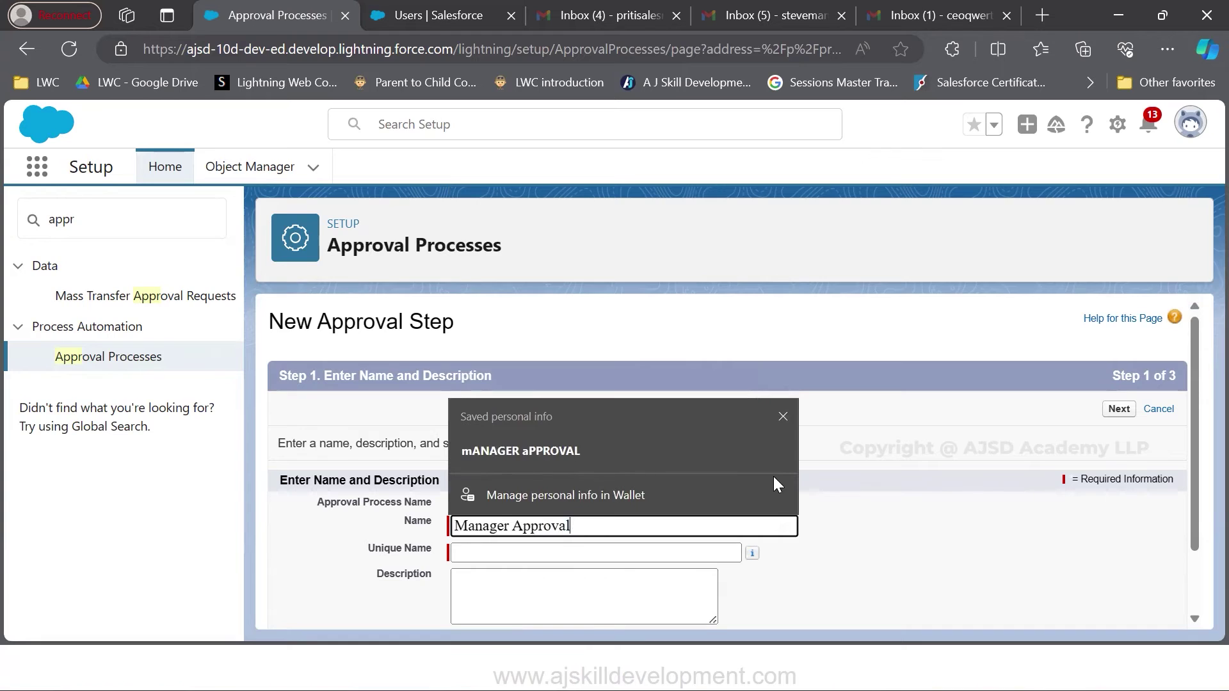
{"action": "left_click", "coordinate": [646, 549]}
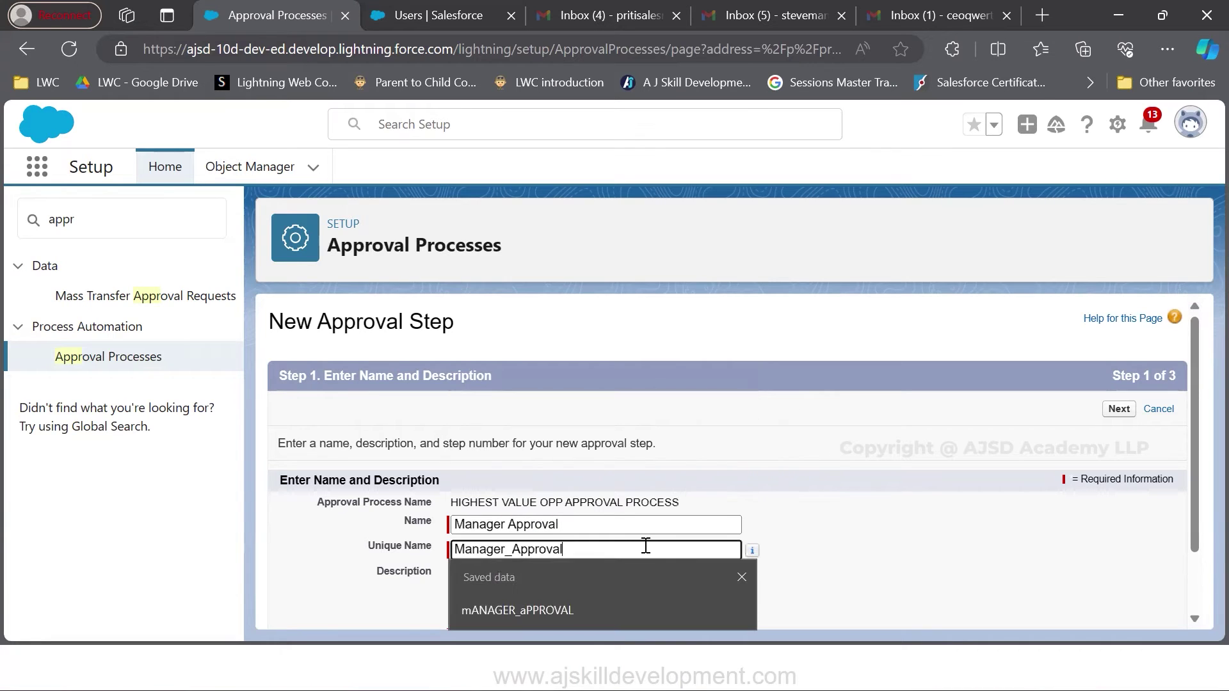
{"action": "left_click", "coordinate": [804, 516]}
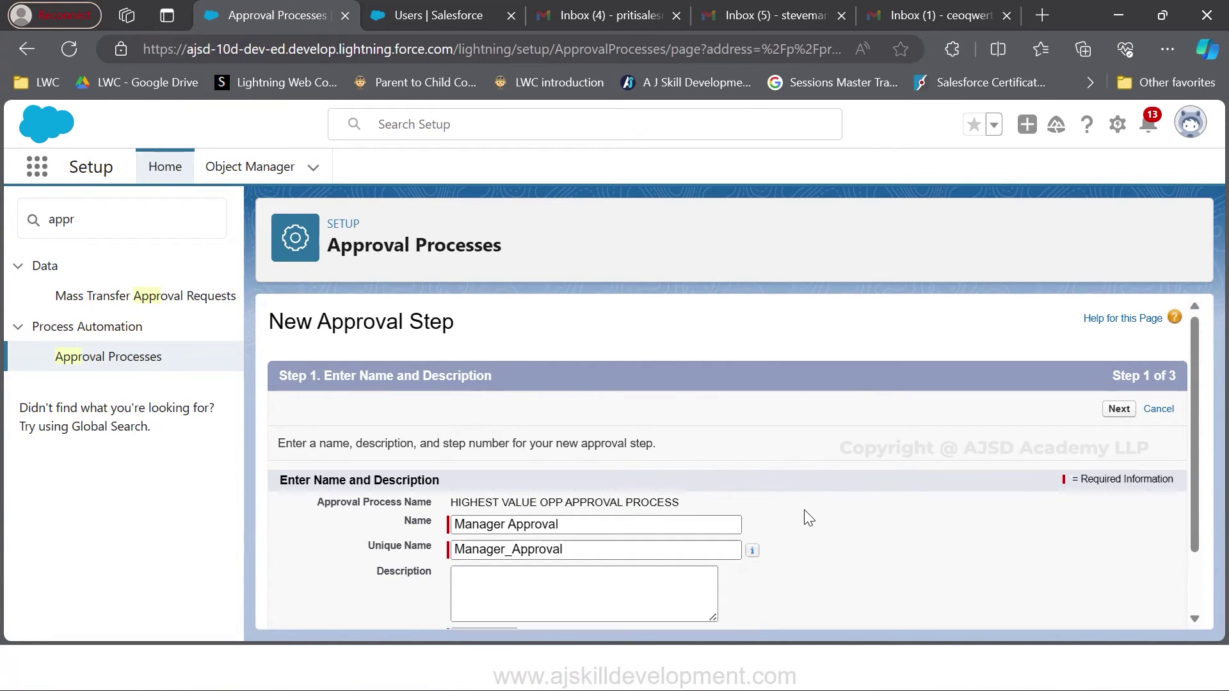
{"action": "scroll", "coordinate": [704, 512], "scroll_direction": "down", "scroll_amount": 2}
{"action": "double_click", "coordinate": [471, 559]}
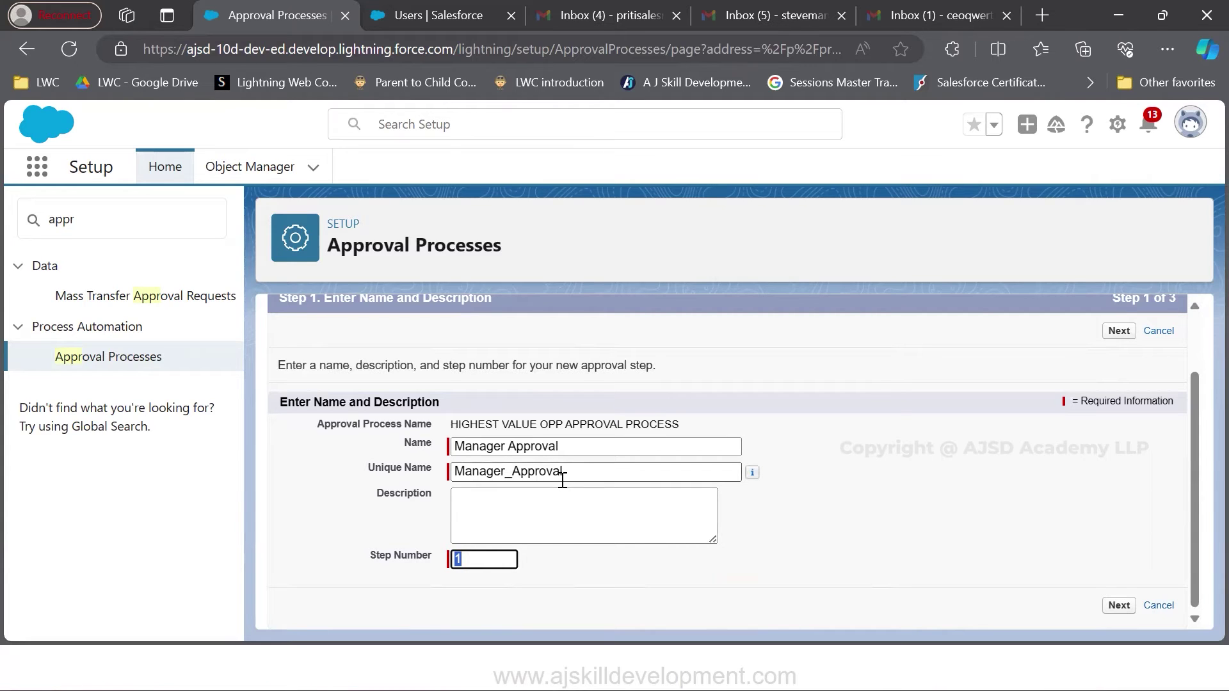
{"action": "left_click", "coordinate": [1119, 605]}
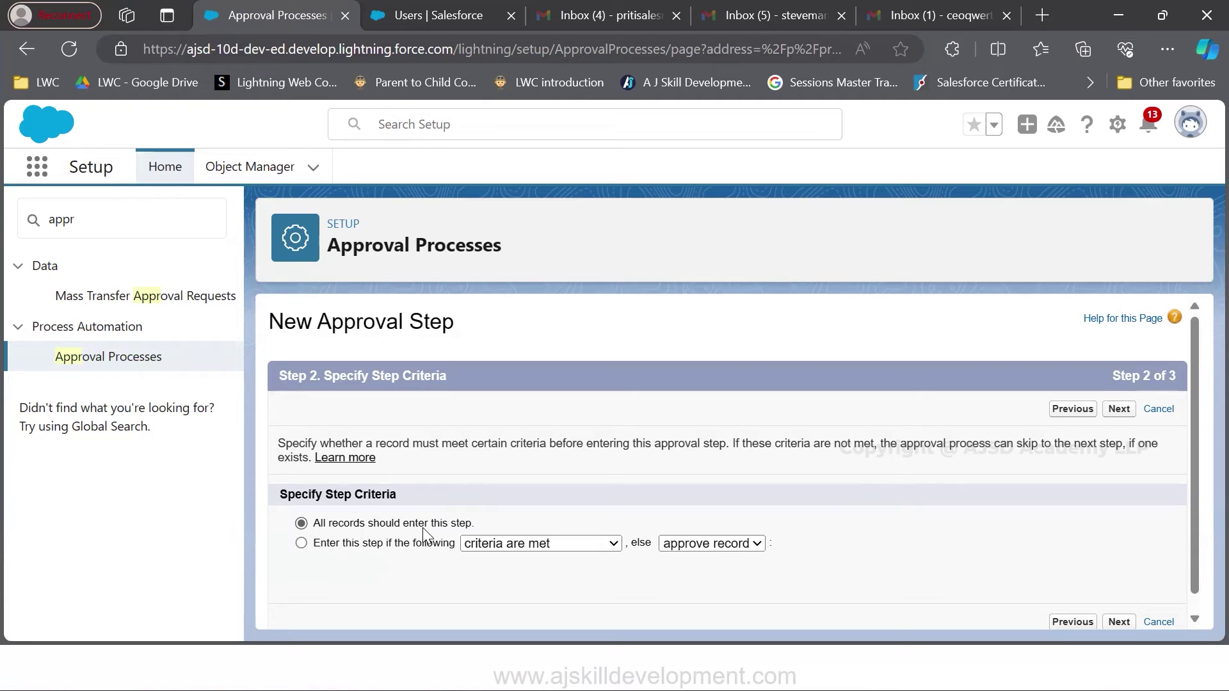
{"action": "left_click_drag", "start_coordinate": [477, 524], "coordinate": [310, 522]}
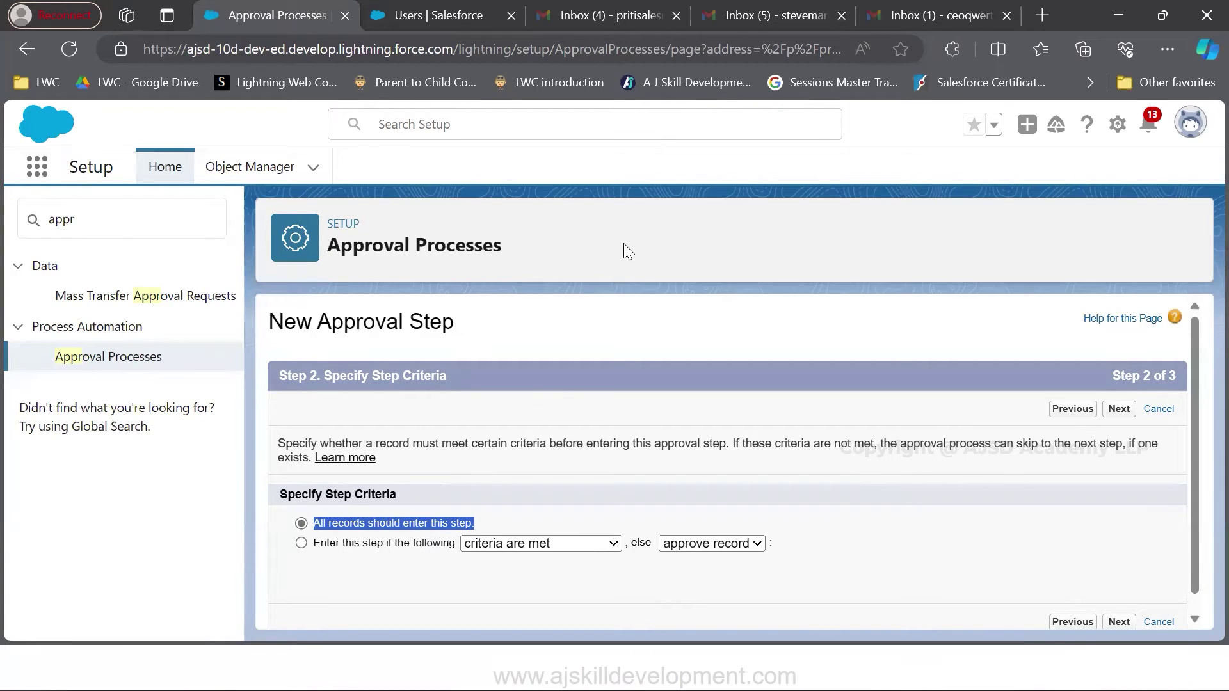
{"action": "left_click_drag", "start_coordinate": [618, 352], "coordinate": [635, 407]}
{"action": "left_click_drag", "start_coordinate": [674, 382], "coordinate": [671, 434]}
{"action": "mouse_move", "coordinate": [686, 337]}
{"action": "left_mouse_down"}
{"action": "mouse_move", "coordinate": [695, 377]}
{"action": "mouse_move", "coordinate": [687, 346]}
{"action": "left_mouse_up"}
{"action": "left_click_drag", "start_coordinate": [725, 320], "coordinate": [725, 340]}
{"action": "left_click_drag", "start_coordinate": [777, 335], "coordinate": [797, 391]}
{"action": "mouse_move", "coordinate": [796, 290]}
{"action": "left_mouse_down"}
{"action": "mouse_move", "coordinate": [819, 346]}
{"action": "mouse_move", "coordinate": [834, 283]}
{"action": "left_mouse_up"}
{"action": "mouse_move", "coordinate": [848, 309]}
{"action": "left_mouse_down"}
{"action": "mouse_move", "coordinate": [858, 264]}
{"action": "mouse_move", "coordinate": [834, 284]}
{"action": "left_mouse_up"}
{"action": "left_click_drag", "start_coordinate": [503, 403], "coordinate": [581, 467]}
{"action": "left_click_drag", "start_coordinate": [656, 489], "coordinate": [944, 306]}
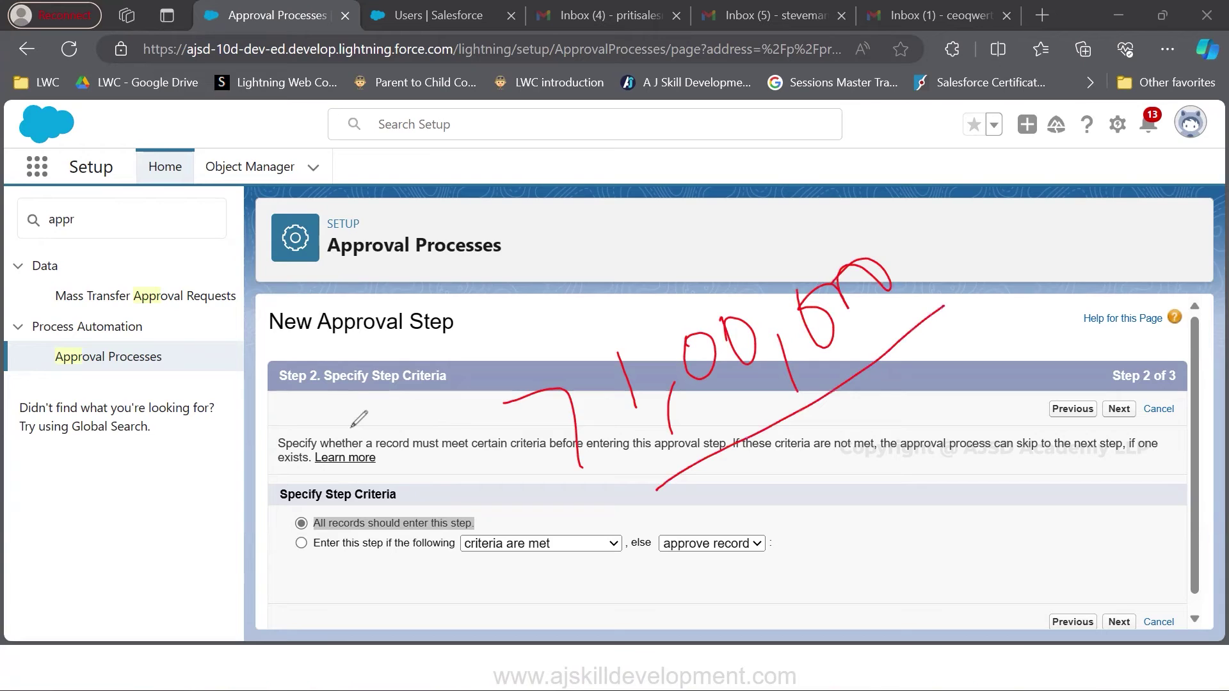
{"action": "mouse_move", "coordinate": [821, 388]}
{"action": "left_mouse_down"}
{"action": "mouse_move", "coordinate": [864, 398]}
{"action": "mouse_move", "coordinate": [882, 424]}
{"action": "left_mouse_up"}
{"action": "left_click_drag", "start_coordinate": [855, 427], "coordinate": [897, 430]}
{"action": "left_click_drag", "start_coordinate": [693, 580], "coordinate": [887, 506]}
{"action": "left_click_drag", "start_coordinate": [888, 506], "coordinate": [869, 534]}
{"action": "left_click_drag", "start_coordinate": [704, 557], "coordinate": [697, 579]}
{"action": "left_click_drag", "start_coordinate": [697, 579], "coordinate": [730, 588]}
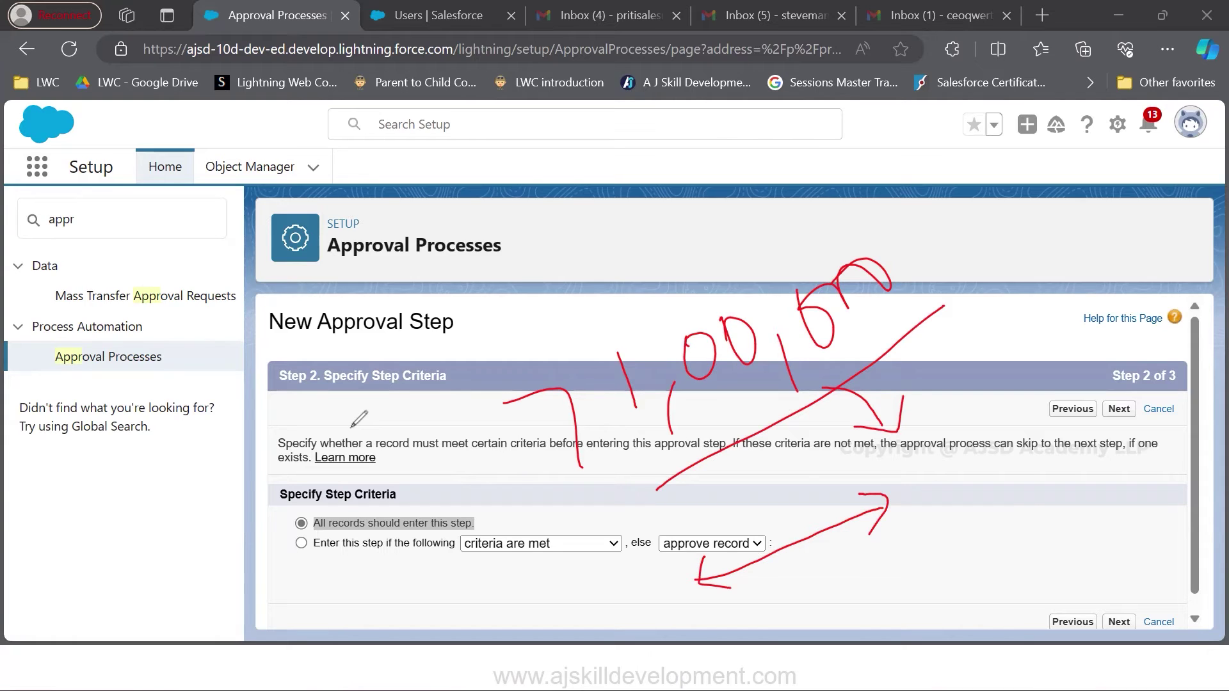
{"action": "left_click_drag", "start_coordinate": [982, 314], "coordinate": [1000, 362]}
{"action": "mouse_move", "coordinate": [1029, 305]}
{"action": "left_mouse_down"}
{"action": "mouse_move", "coordinate": [1031, 345]}
{"action": "mouse_move", "coordinate": [1027, 298]}
{"action": "left_mouse_up"}
{"action": "left_click_drag", "start_coordinate": [1075, 317], "coordinate": [1072, 350]}
{"action": "mouse_move", "coordinate": [1077, 270]}
{"action": "left_mouse_down"}
{"action": "mouse_move", "coordinate": [1104, 281]}
{"action": "mouse_move", "coordinate": [1130, 260]}
{"action": "mouse_move", "coordinate": [1148, 281]}
{"action": "mouse_move", "coordinate": [1219, 211]}
{"action": "left_mouse_up"}
{"action": "mouse_move", "coordinate": [1067, 279]}
{"action": "left_mouse_down"}
{"action": "mouse_move", "coordinate": [1011, 293]}
{"action": "mouse_move", "coordinate": [1194, 242]}
{"action": "left_mouse_up"}
{"action": "left_click_drag", "start_coordinate": [1126, 206], "coordinate": [1072, 385]}
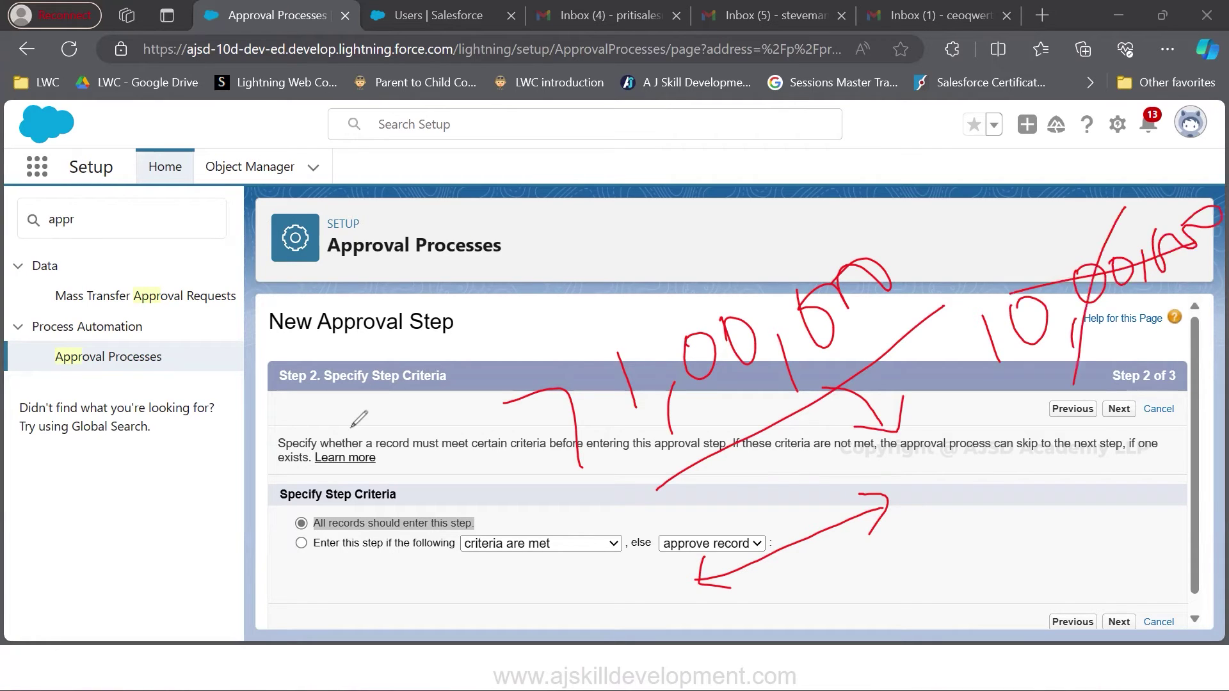
{"action": "mouse_move", "coordinate": [300, 530]}
{"action": "left_mouse_down"}
{"action": "mouse_move", "coordinate": [453, 534]}
{"action": "mouse_move", "coordinate": [418, 499]}
{"action": "mouse_move", "coordinate": [307, 531]}
{"action": "left_mouse_up"}
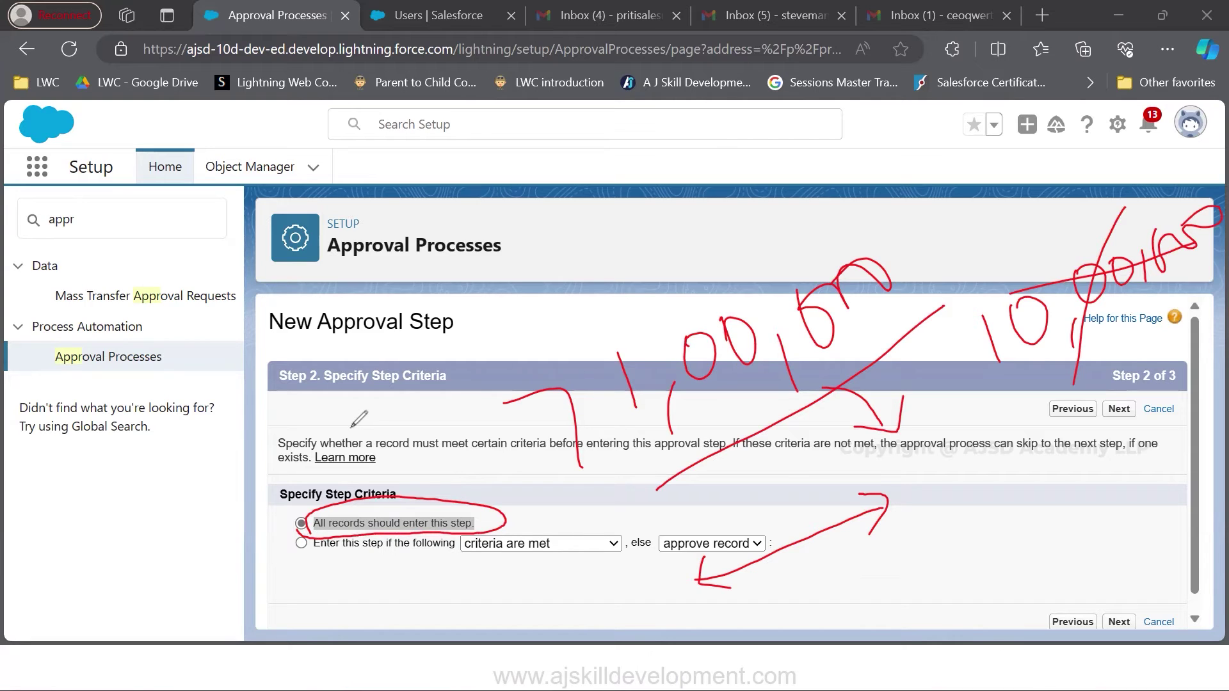
{"action": "left_click_drag", "start_coordinate": [659, 485], "coordinate": [937, 313]}
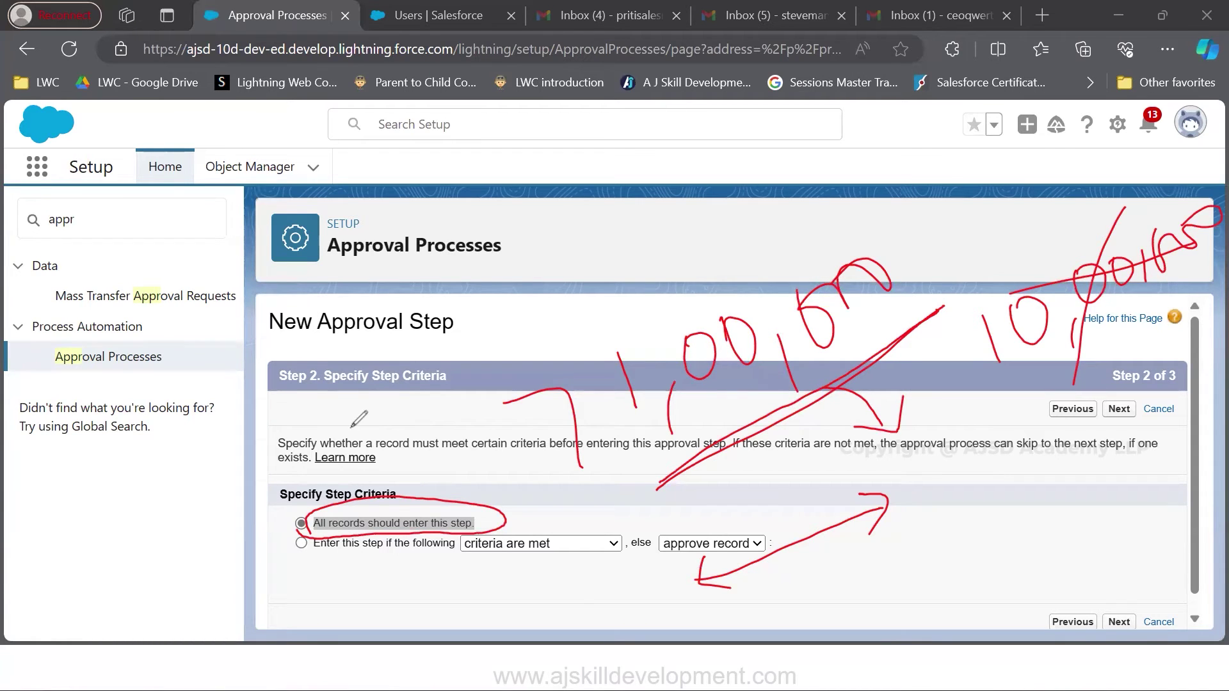
{"action": "left_click_drag", "start_coordinate": [437, 382], "coordinate": [467, 510]}
{"action": "left_click_drag", "start_coordinate": [448, 485], "coordinate": [476, 481]}
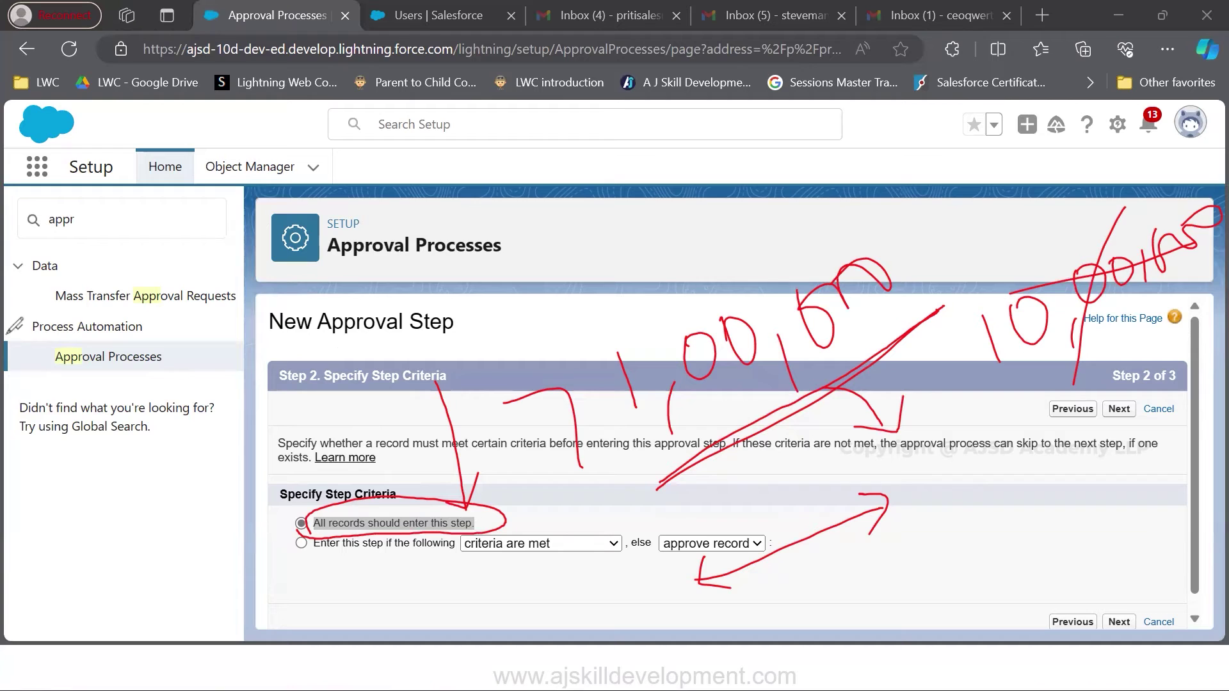
{"action": "left_click", "coordinate": [71, 438]}
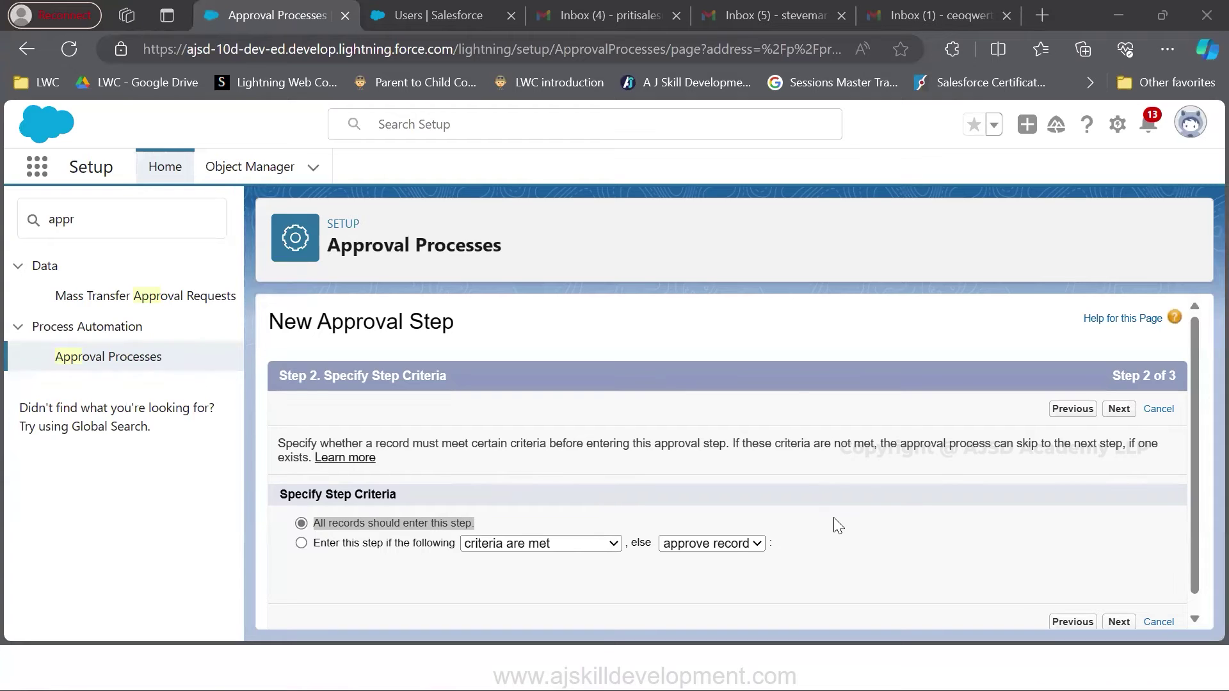
Let all records enter the Manager Approval step and review its automatic approver assignment through the Manager field
{"action": "left_click", "coordinate": [1118, 622]}
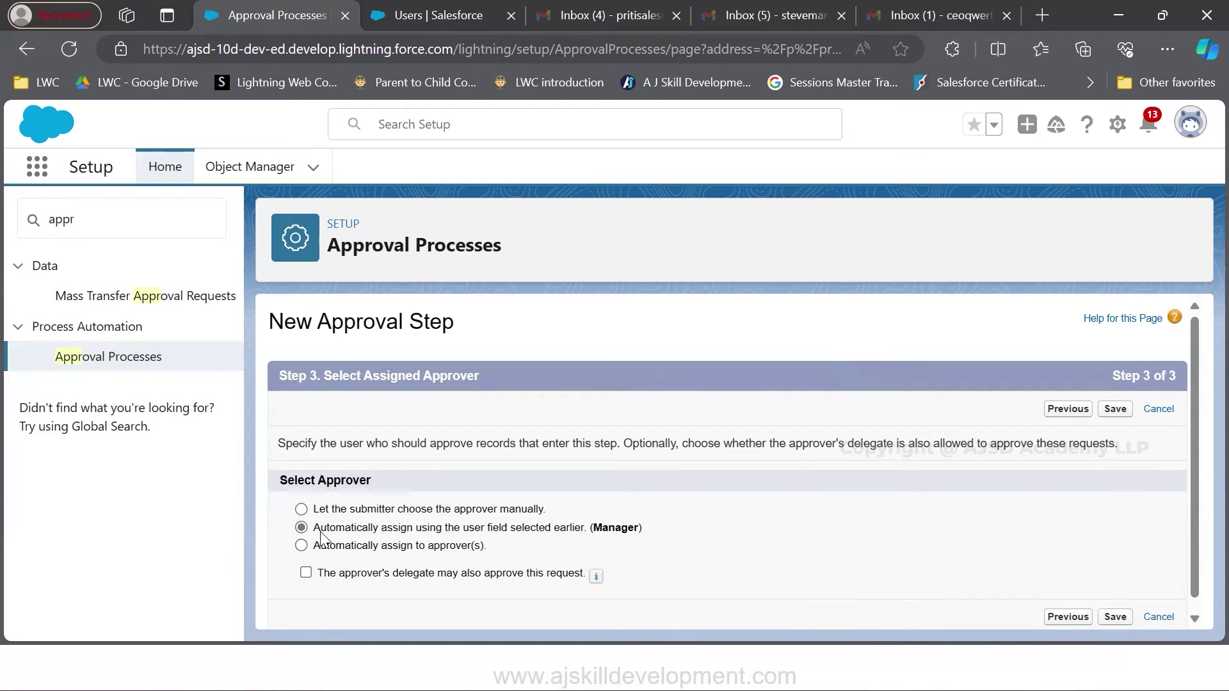
{"action": "left_click_drag", "start_coordinate": [313, 527], "coordinate": [642, 529]}
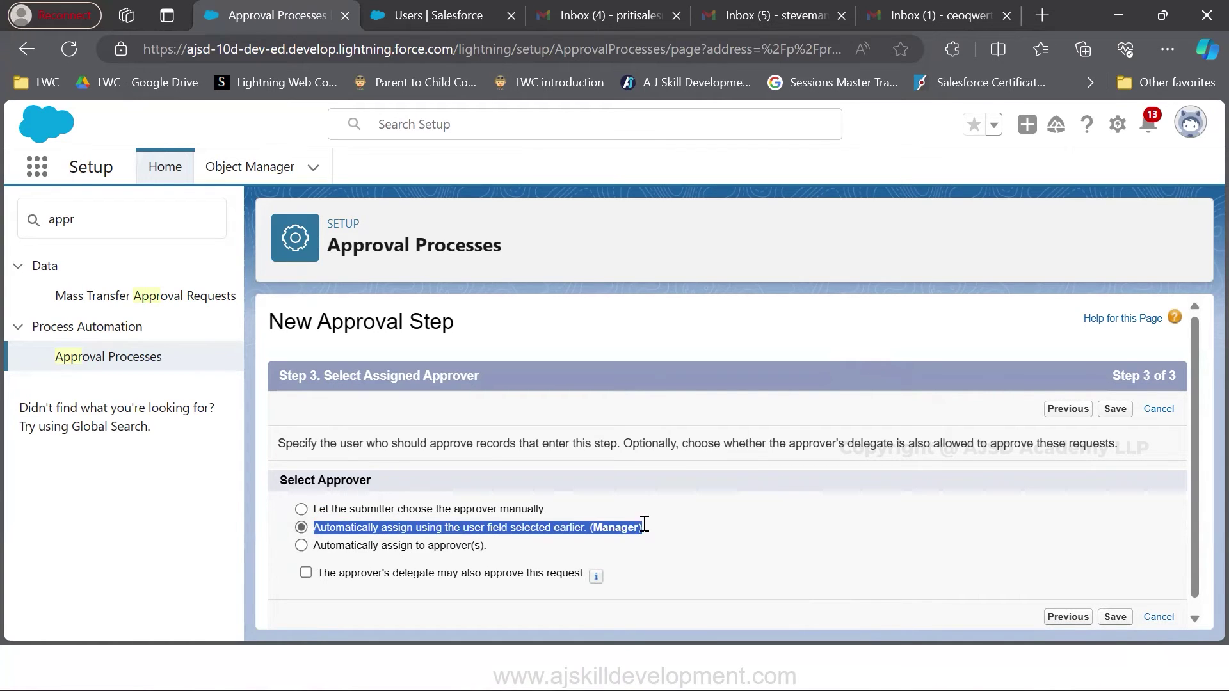
{"action": "left_click", "coordinate": [665, 531]}
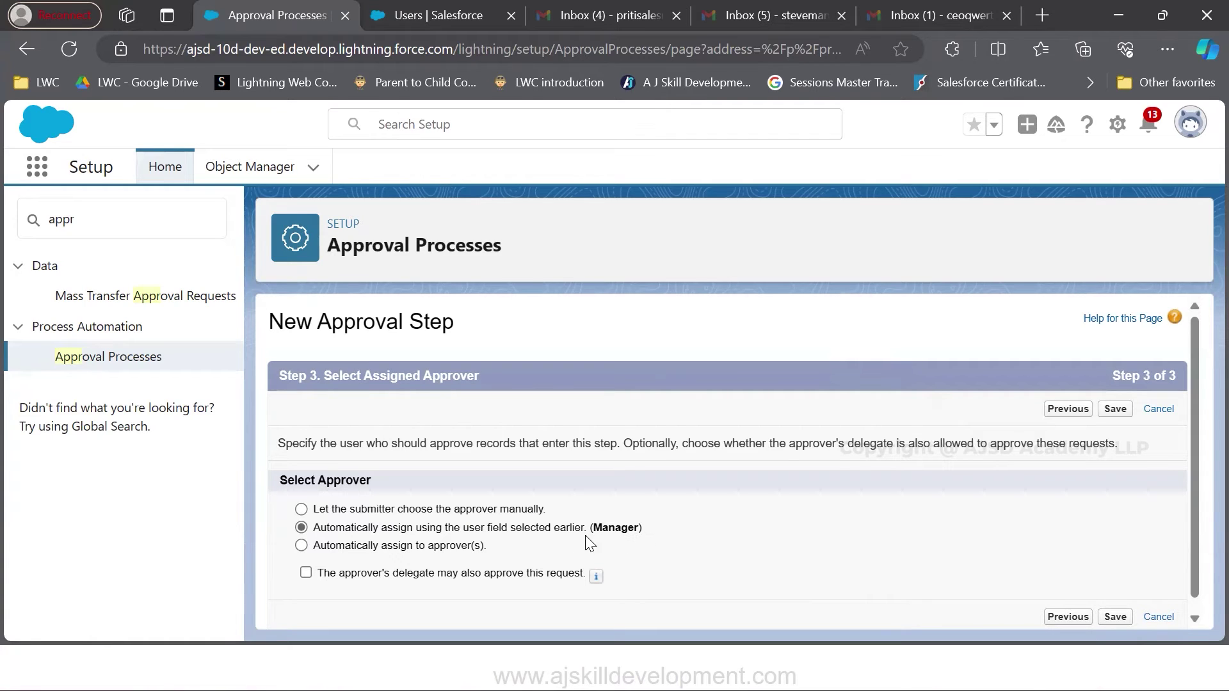
{"action": "left_click_drag", "start_coordinate": [313, 529], "coordinate": [648, 527]}
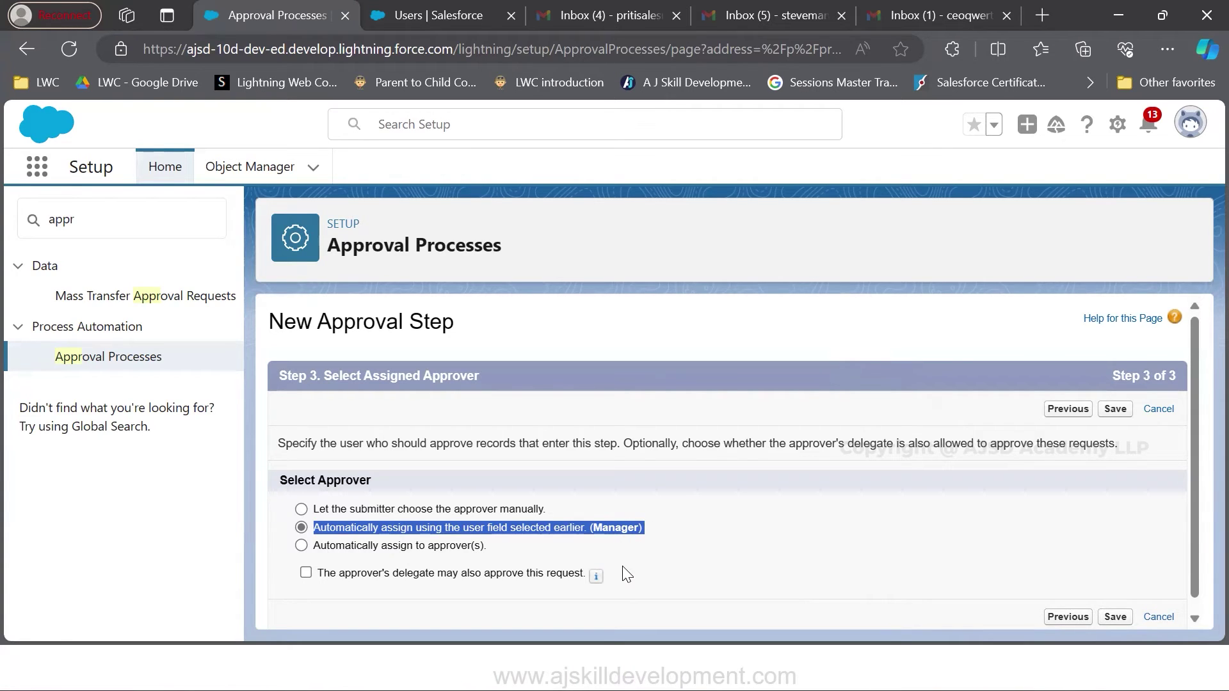
{"action": "left_click", "coordinate": [638, 569]}
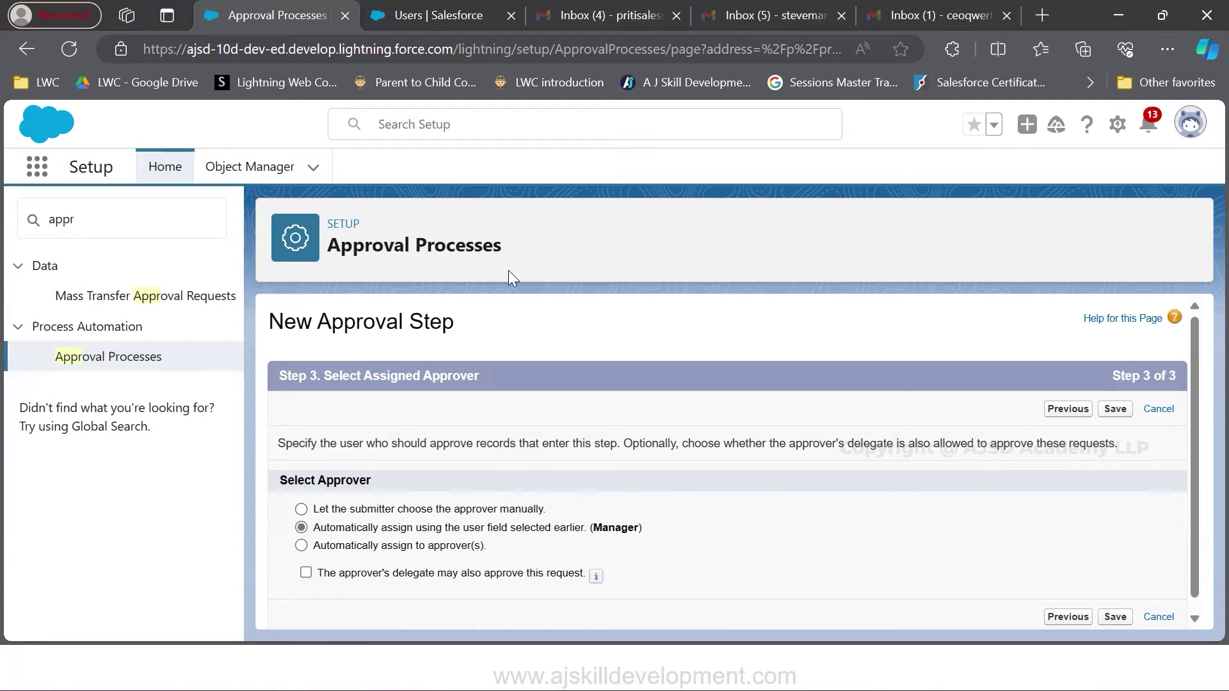
Examine the Approver Settings on the open user record, including the Manager field and the Delegated Approver lookup
{"action": "left_click", "coordinate": [404, 10]}
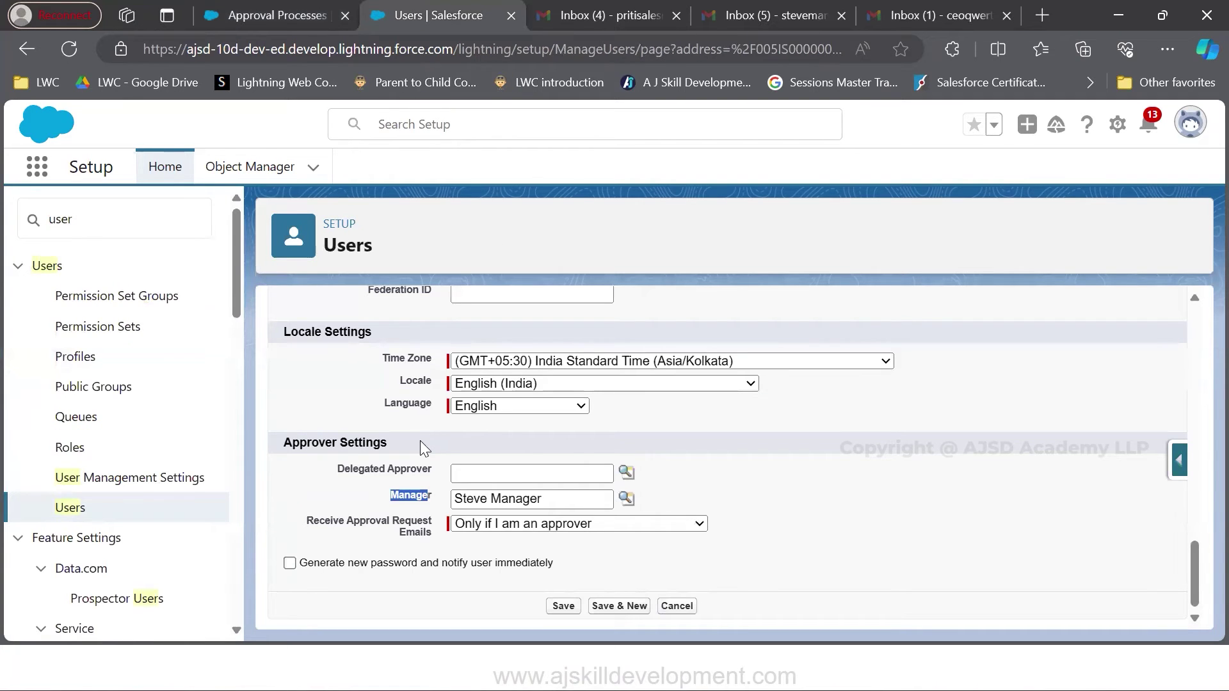
{"action": "left_click", "coordinate": [306, 465]}
{"action": "left_click_drag", "start_coordinate": [286, 444], "coordinate": [723, 525]}
{"action": "left_click", "coordinate": [730, 510]}
{"action": "left_click_drag", "start_coordinate": [453, 499], "coordinate": [558, 490]}
{"action": "left_click_drag", "start_coordinate": [336, 471], "coordinate": [437, 471]}
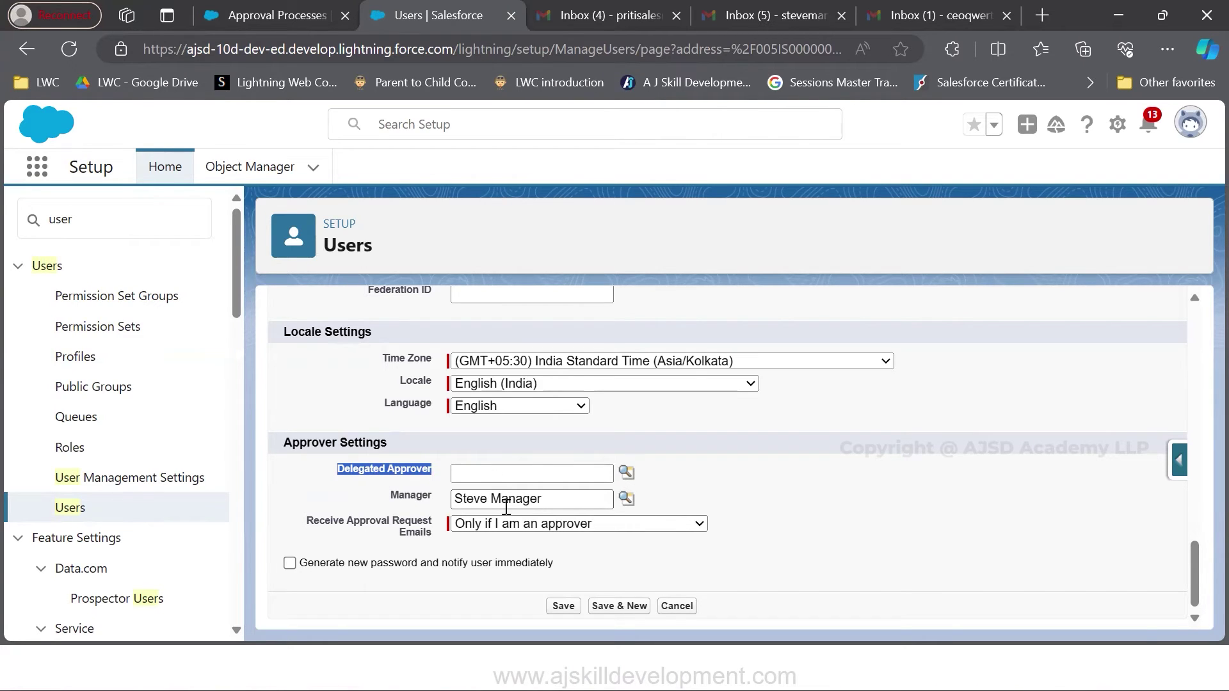
{"action": "left_click", "coordinate": [627, 473]}
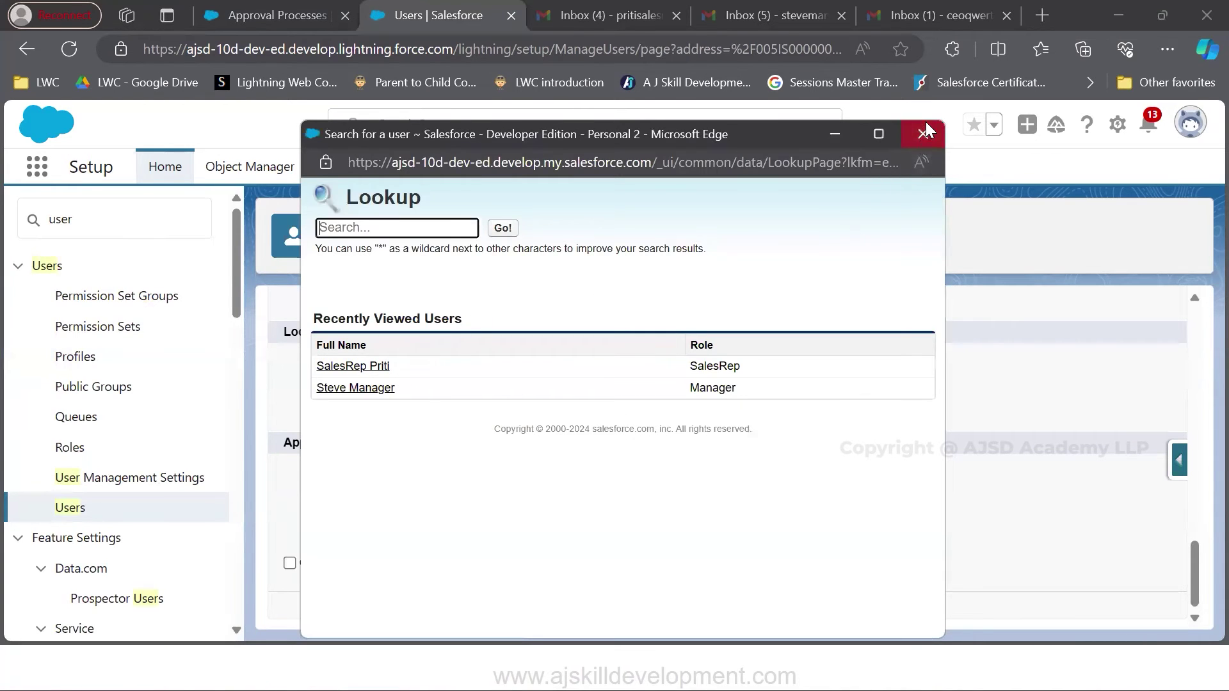
{"action": "left_click", "coordinate": [922, 133]}
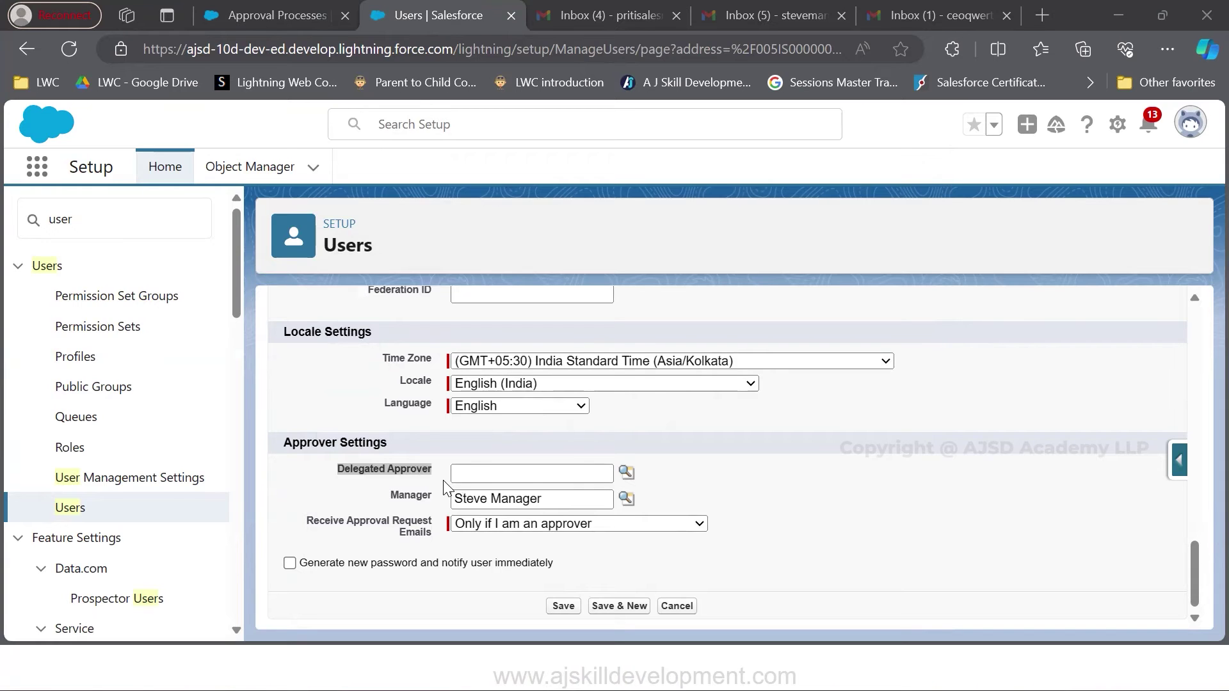
Save the Manager Approval step with the Manager field as approver, skip adding workflow actions and return to the approval process details
{"action": "left_click", "coordinate": [277, 15]}
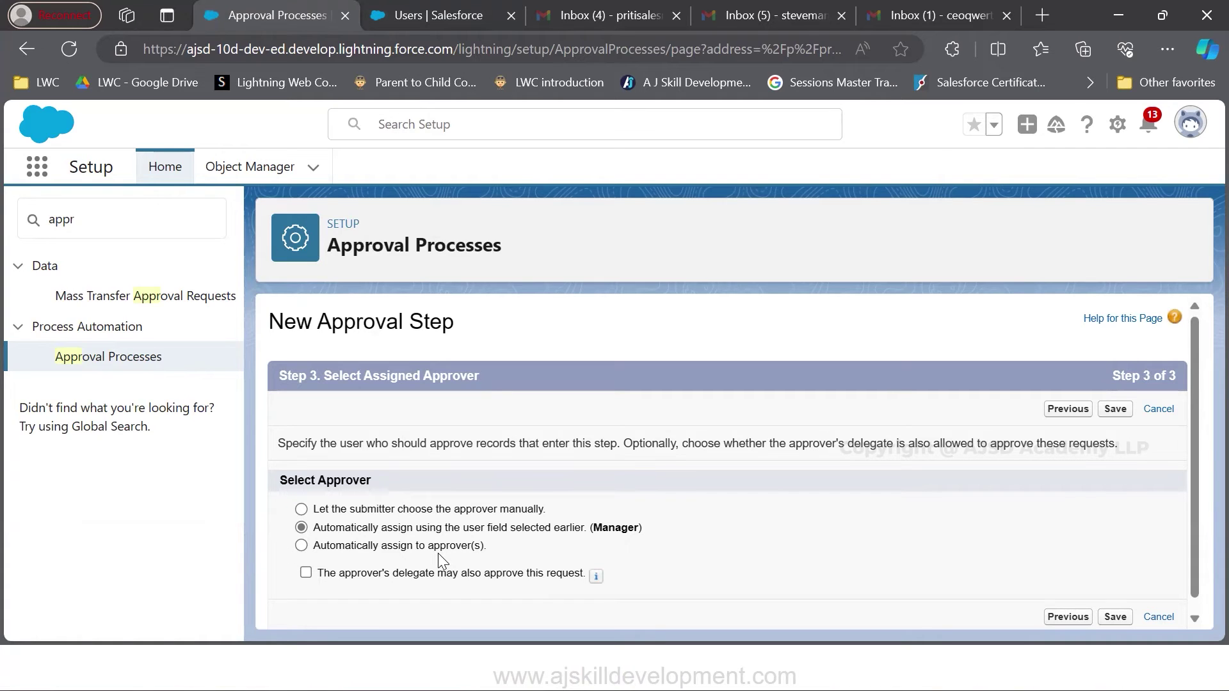
{"action": "left_click", "coordinate": [1115, 617]}
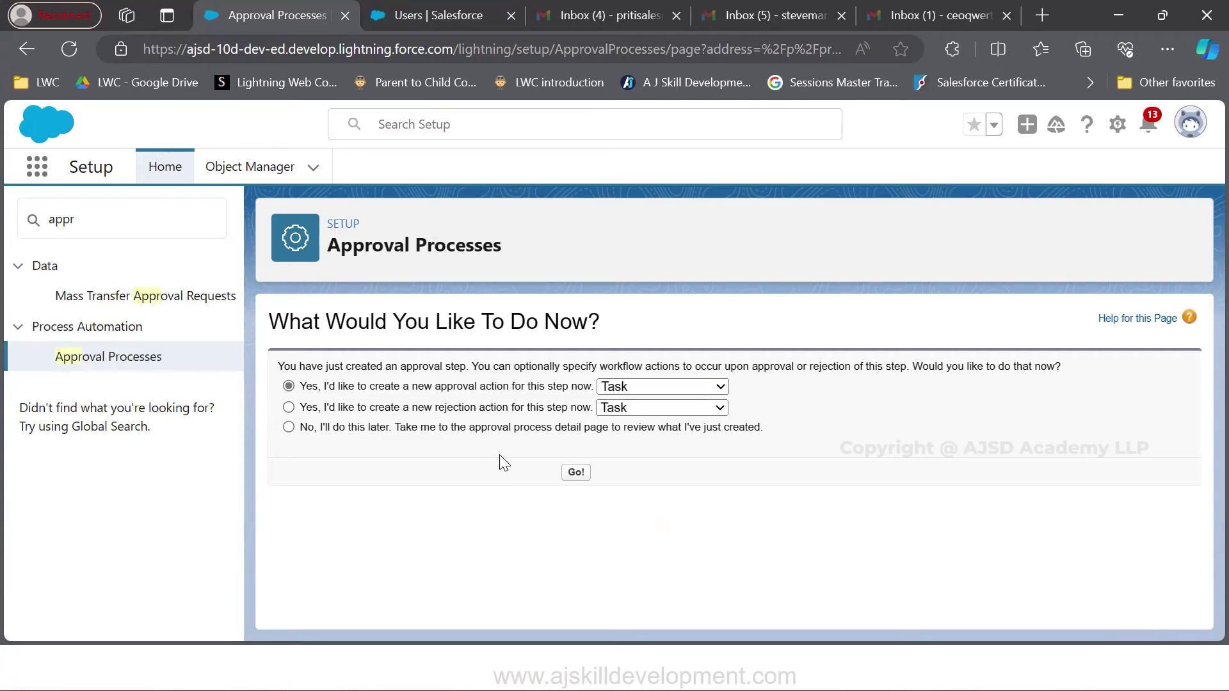
{"action": "left_click", "coordinate": [502, 428]}
{"action": "scroll", "coordinate": [677, 477], "scroll_direction": "down", "scroll_amount": 6}
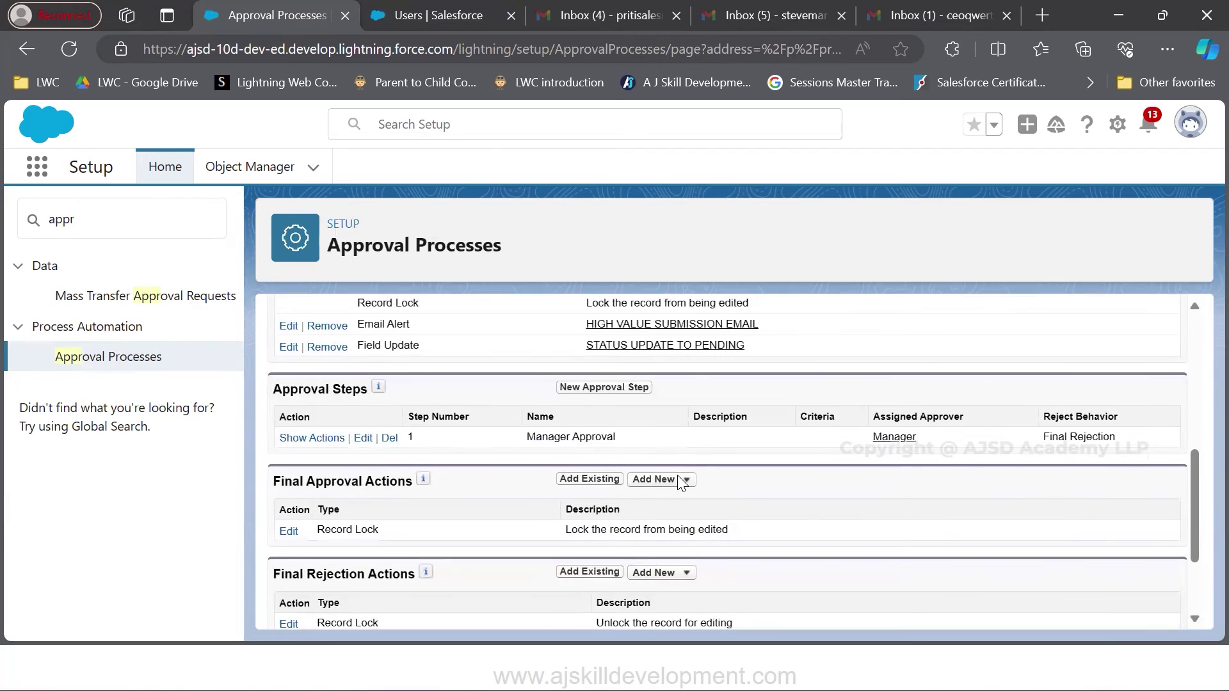
Examine the approval and rejection actions available under the Manager Approval step
{"action": "left_click_drag", "start_coordinate": [519, 420], "coordinate": [651, 425]}
{"action": "left_click", "coordinate": [722, 422]}
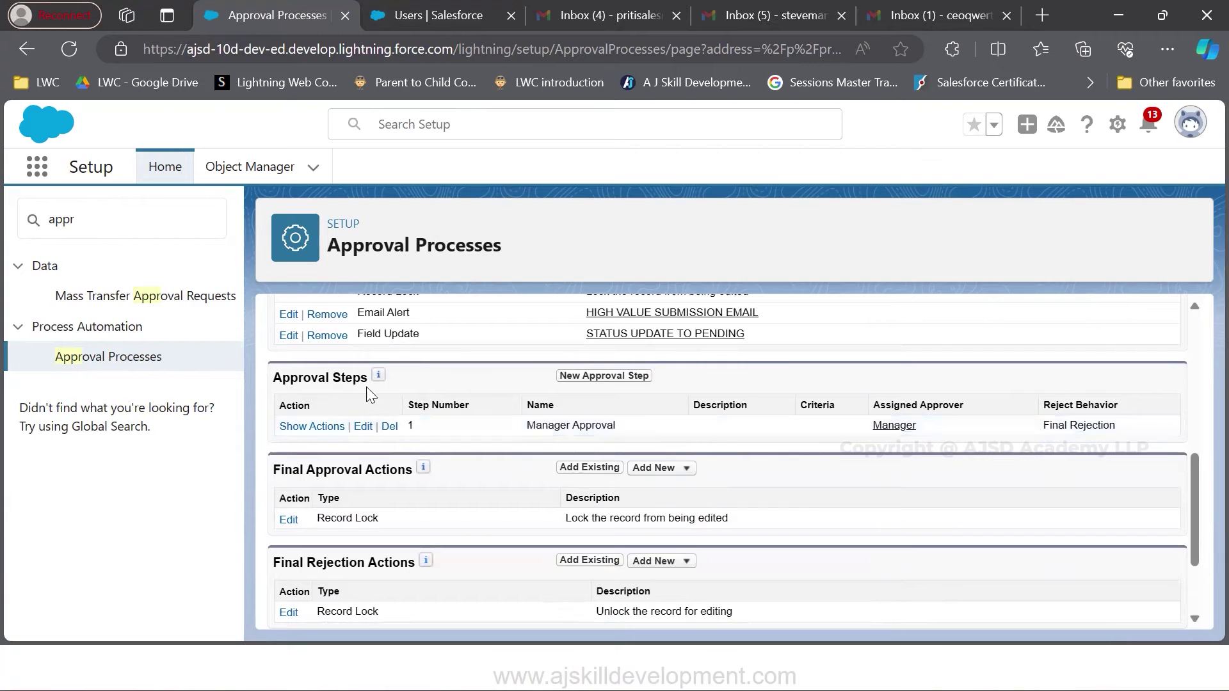
{"action": "left_click", "coordinate": [314, 426]}
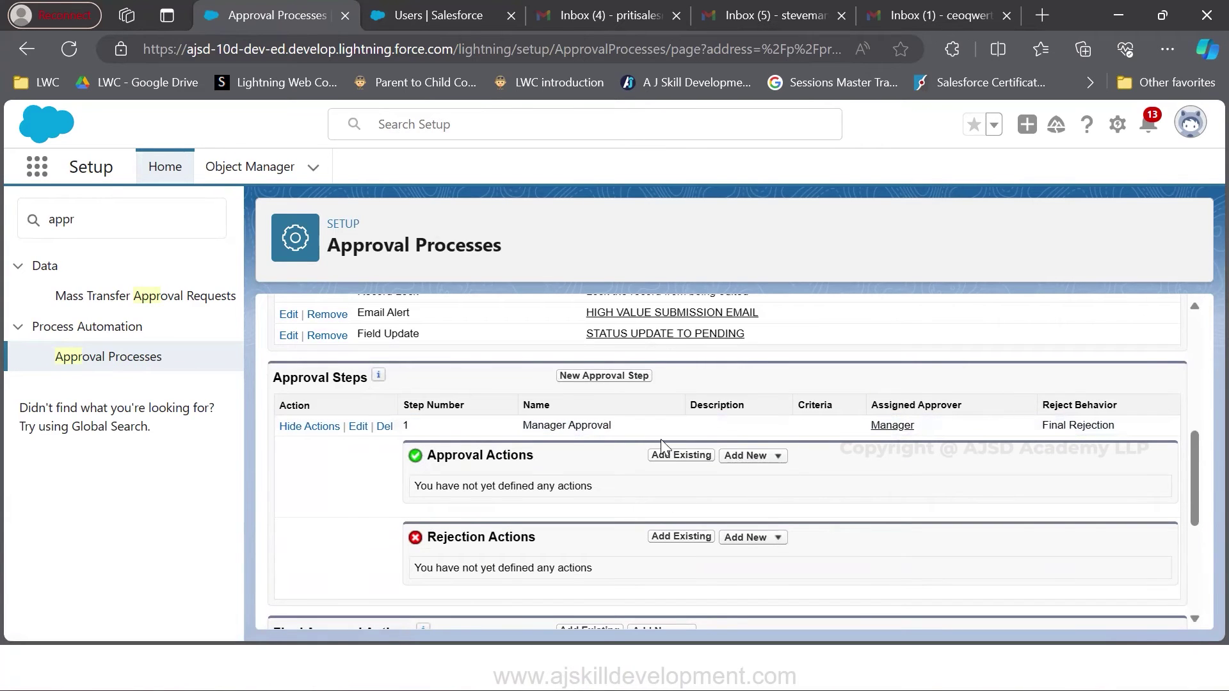
{"action": "left_click", "coordinate": [729, 458]}
{"action": "left_click", "coordinate": [755, 457]}
{"action": "left_click", "coordinate": [302, 428]}
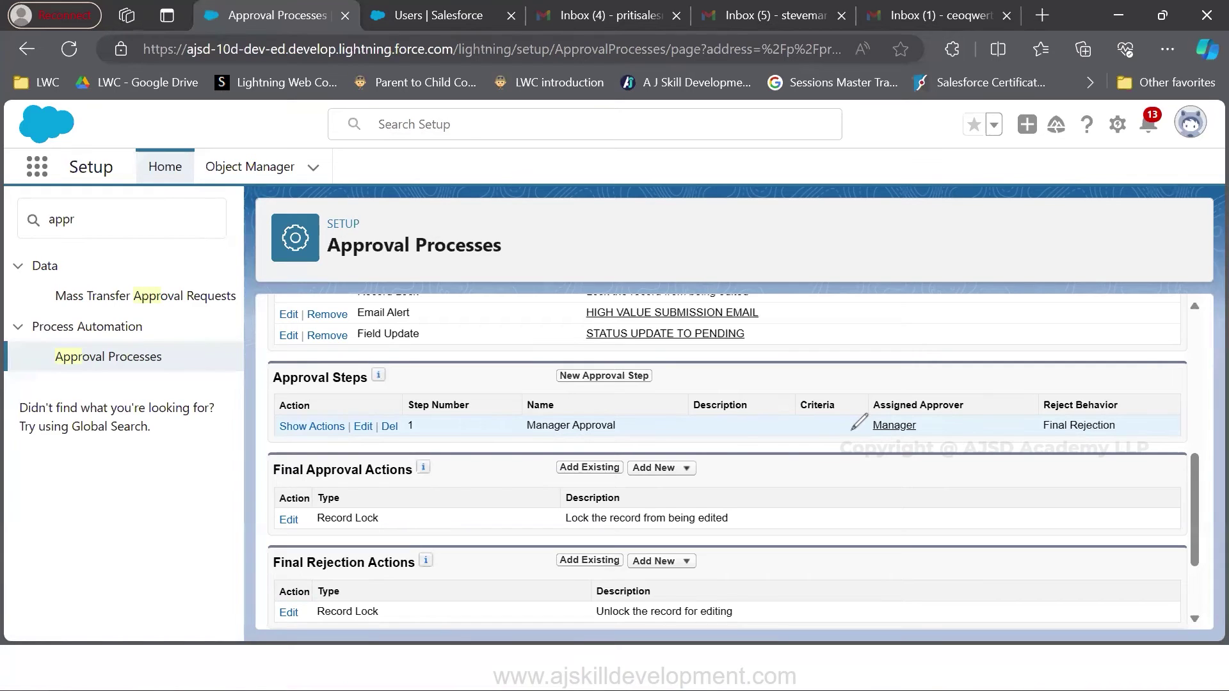
{"action": "left_click_drag", "start_coordinate": [713, 418], "coordinate": [728, 459]}
{"action": "left_click_drag", "start_coordinate": [755, 401], "coordinate": [766, 438]}
{"action": "left_click_drag", "start_coordinate": [782, 417], "coordinate": [782, 446]}
{"action": "left_click_drag", "start_coordinate": [790, 388], "coordinate": [792, 389]}
{"action": "left_click_drag", "start_coordinate": [808, 383], "coordinate": [849, 419]}
{"action": "mouse_move", "coordinate": [846, 351]}
{"action": "left_mouse_down"}
{"action": "mouse_move", "coordinate": [859, 384]}
{"action": "mouse_move", "coordinate": [899, 338]}
{"action": "mouse_move", "coordinate": [870, 339]}
{"action": "left_mouse_up"}
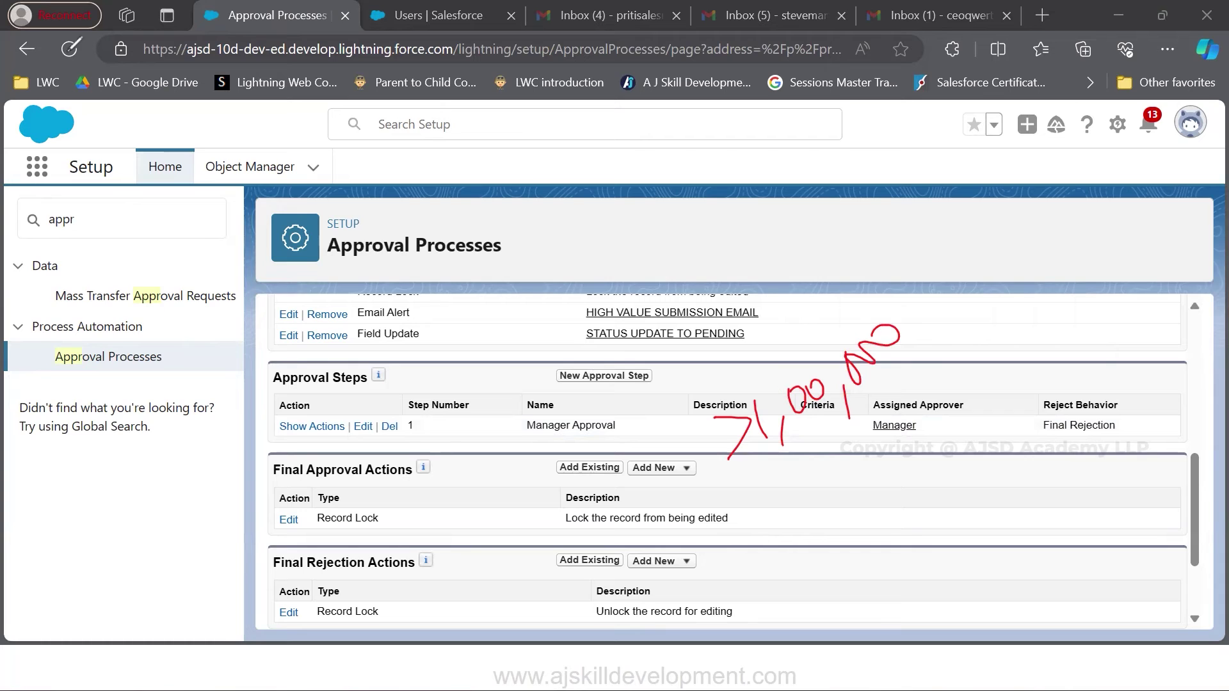
Review the approval process's entry criteria for Opportunity amount and stage
{"action": "scroll", "coordinate": [482, 355], "scroll_direction": "up", "scroll_amount": 5}
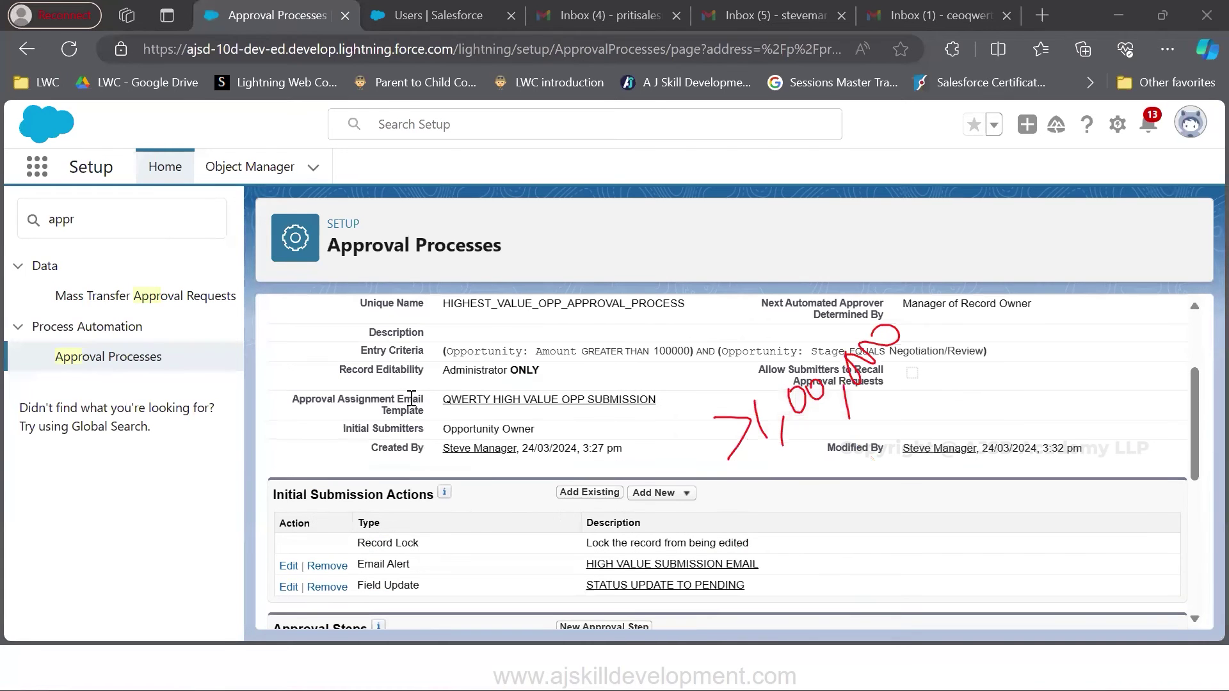
{"action": "left_click_drag", "start_coordinate": [359, 350], "coordinate": [1021, 357]}
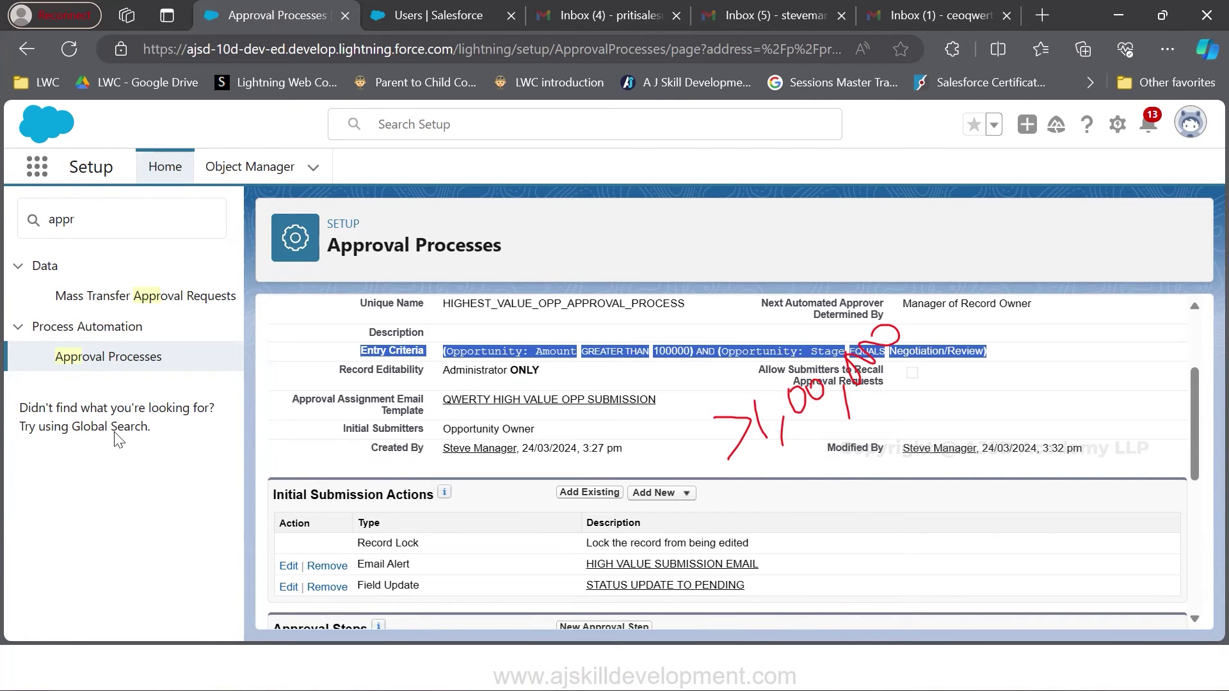
{"action": "left_click", "coordinate": [445, 353]}
{"action": "scroll", "coordinate": [578, 553], "scroll_direction": "down", "scroll_amount": 5}
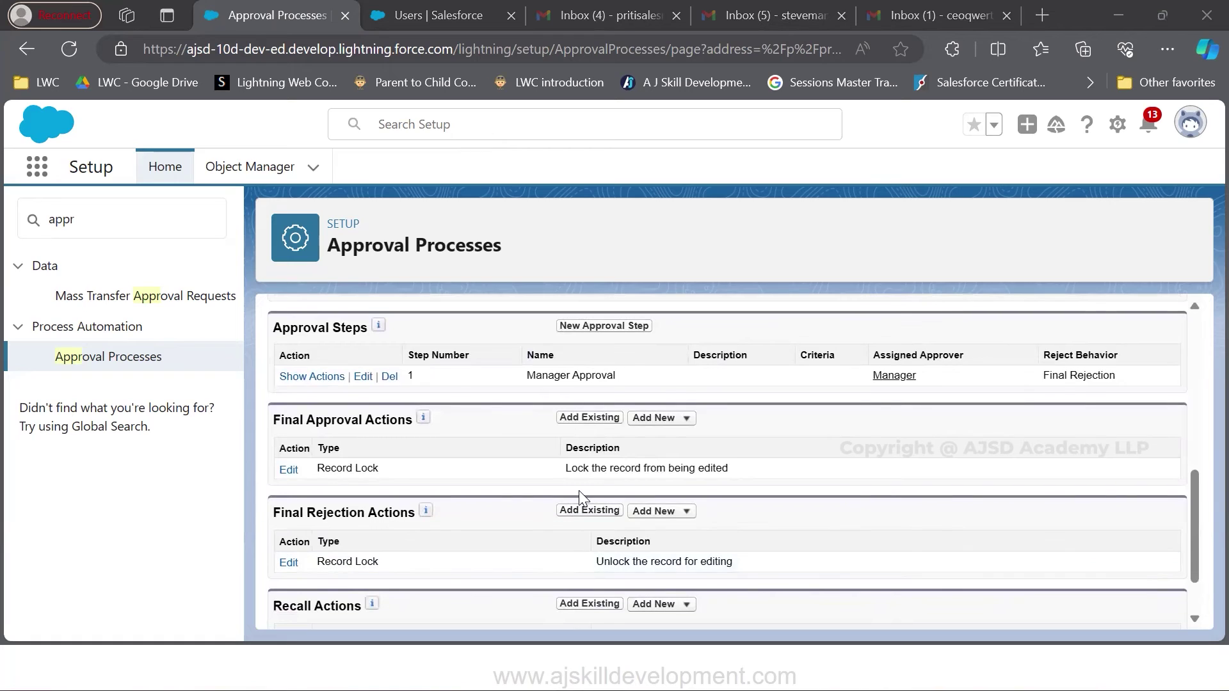
Start a new approval step named "CEO APPROVAL" with step number 2, letting its unique name fill in, and continue to its criteria
{"action": "left_click", "coordinate": [587, 328]}
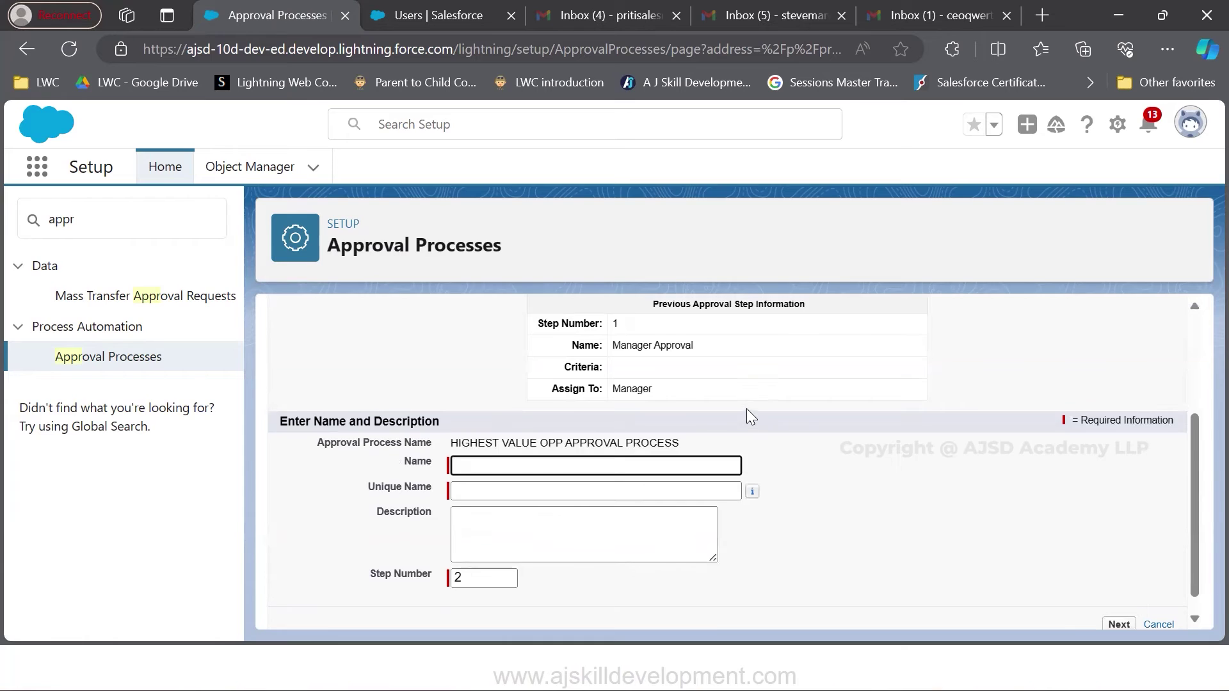
{"action": "scroll", "coordinate": [746, 413], "scroll_direction": "up", "scroll_amount": 2}
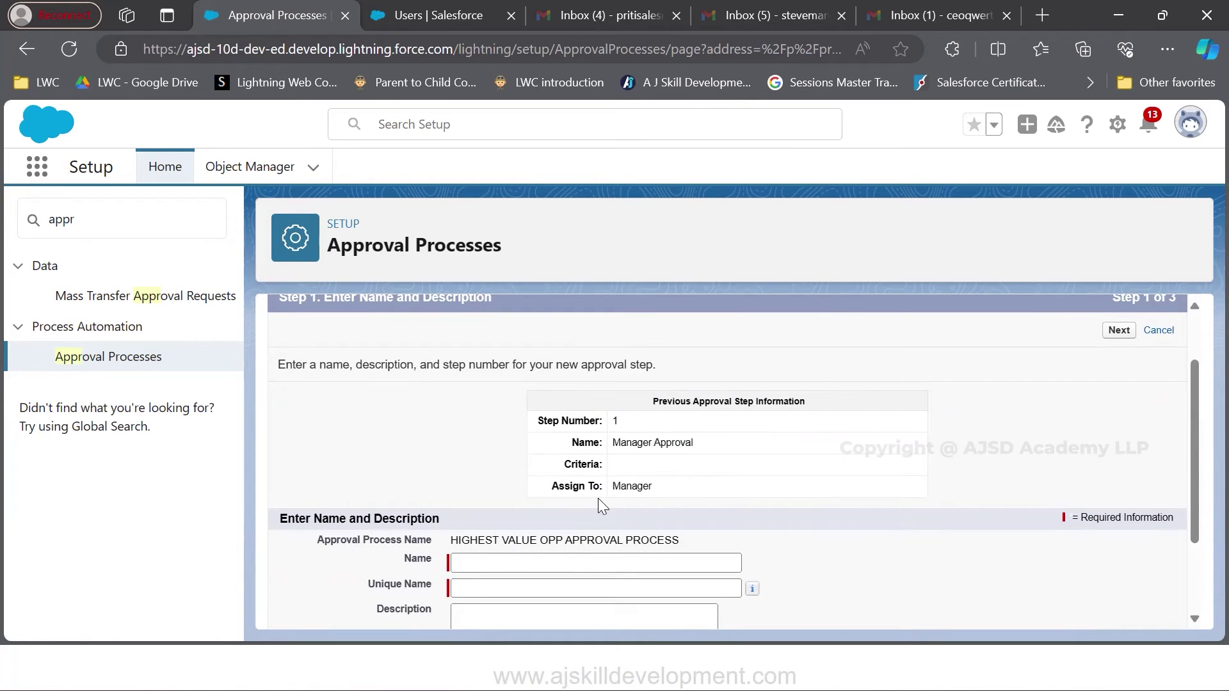
{"action": "left_click", "coordinate": [604, 562]}
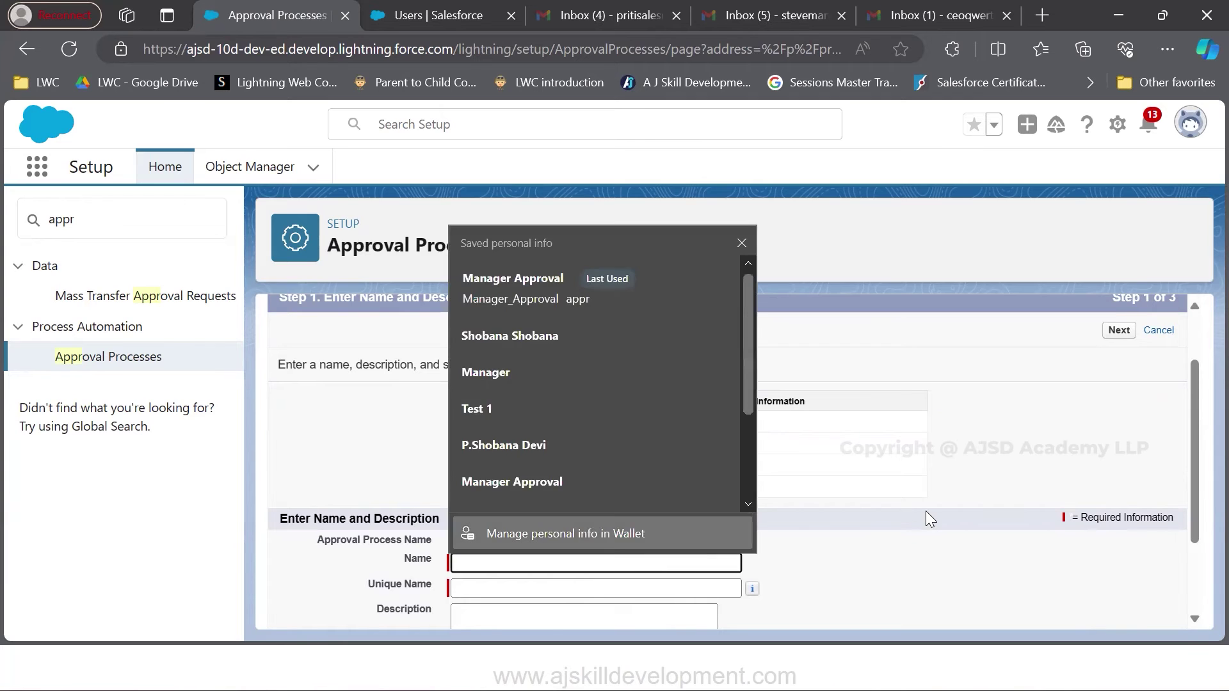
{"action": "scroll", "coordinate": [925, 510], "scroll_direction": "down", "scroll_amount": 1}
{"action": "type", "text": "CE"}
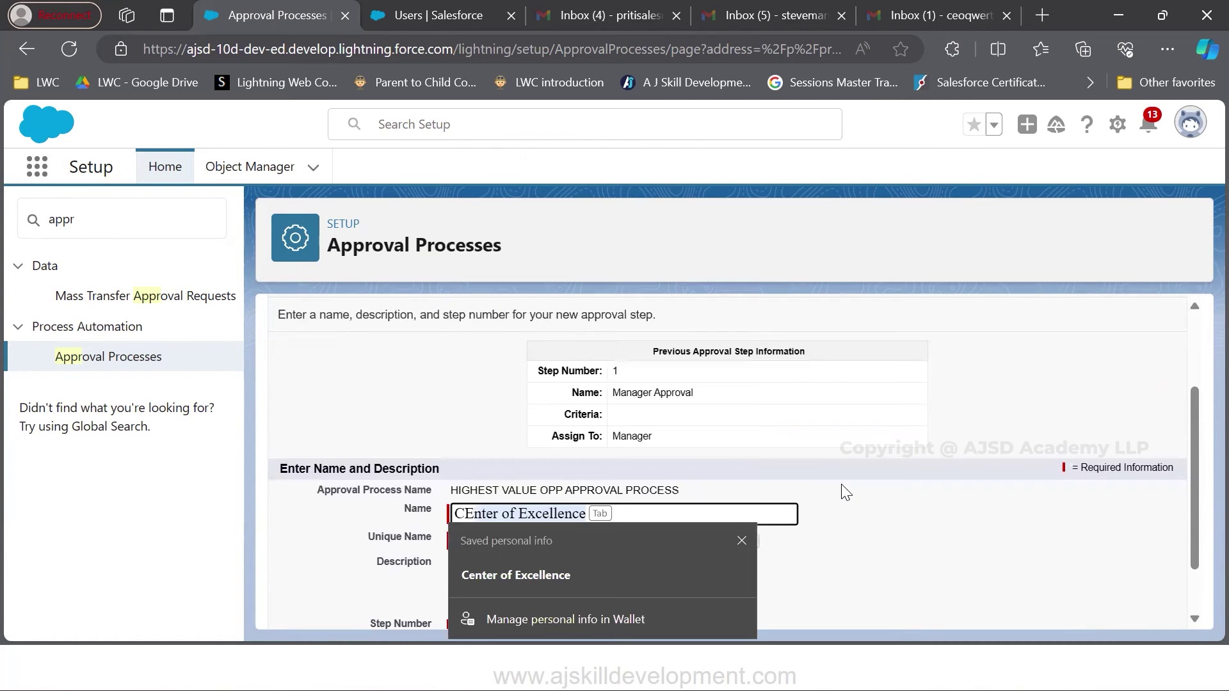
{"action": "type", "text": "O APPRO"}
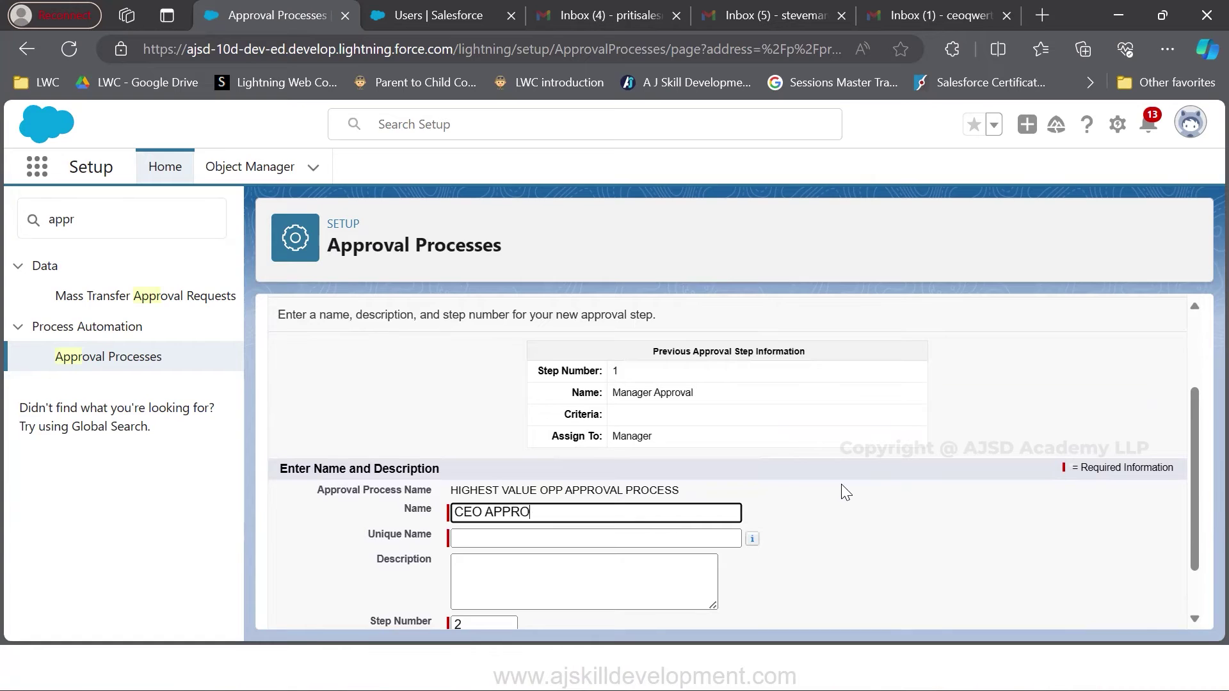
{"action": "type", "text": "VAL"}
{"action": "key", "text": "Tab"}
{"action": "scroll", "coordinate": [457, 590], "scroll_direction": "down", "scroll_amount": 1}
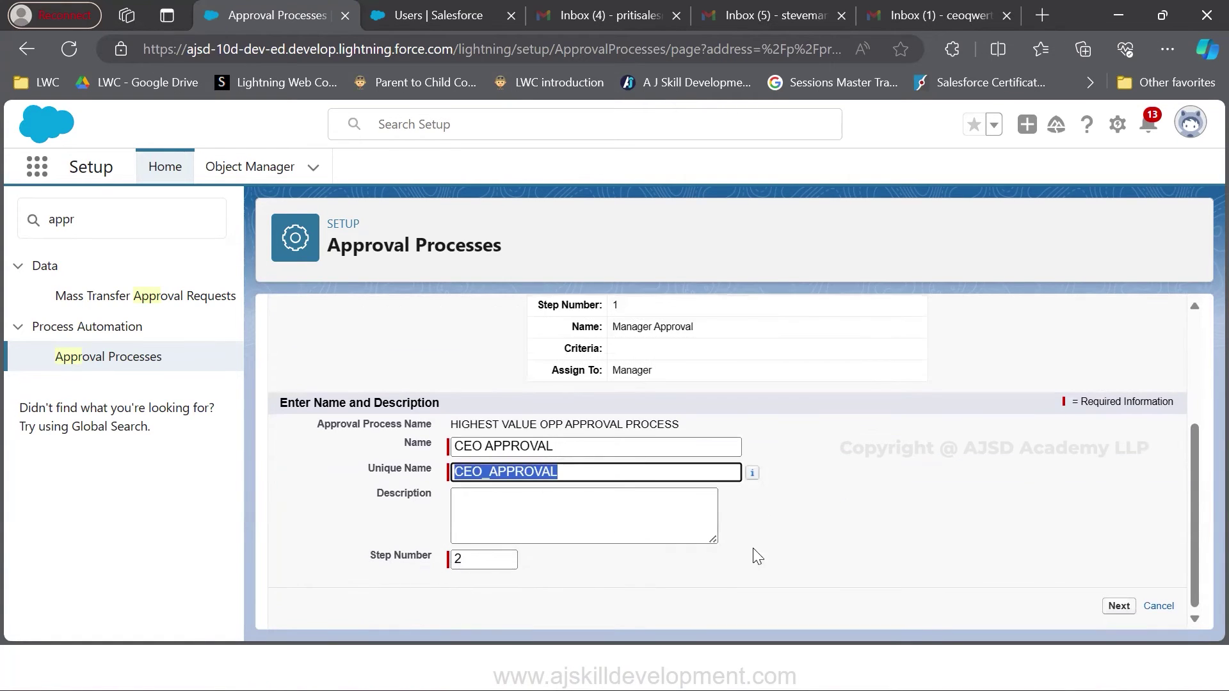
{"action": "left_click", "coordinate": [1054, 570]}
{"action": "left_click", "coordinate": [1119, 606]}
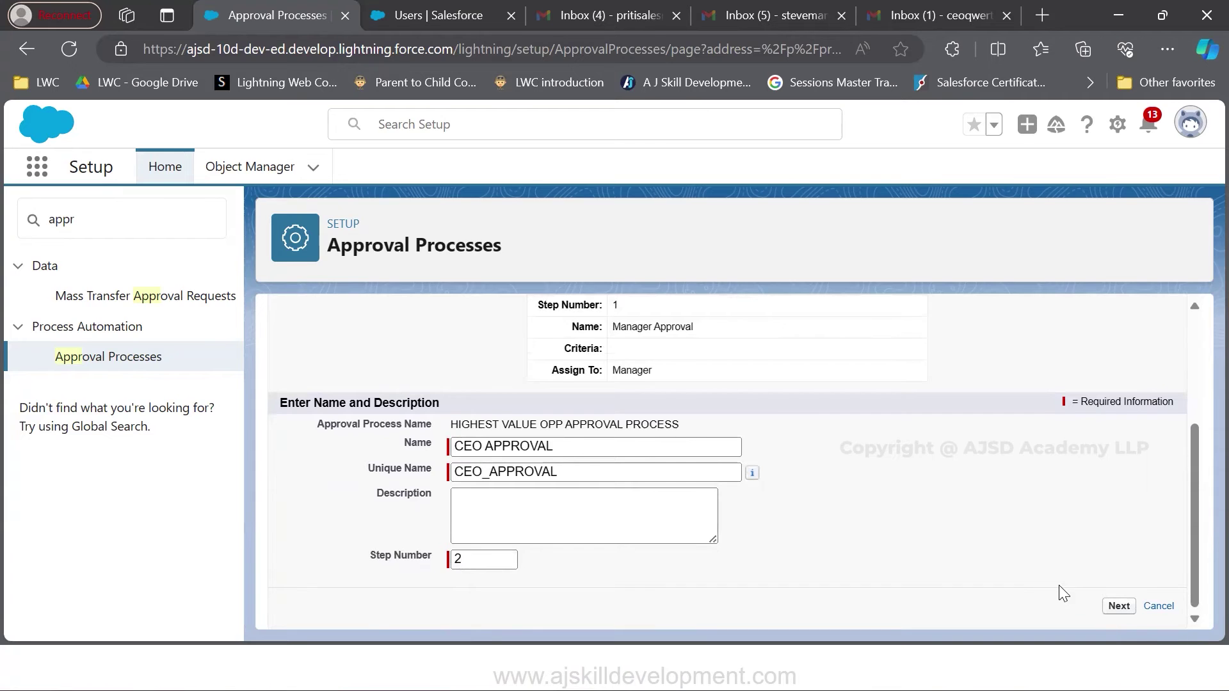
Make the CEO approval step apply only when criteria are met, with Opportunity: Amount greater than 1000000 as the first condition
{"action": "scroll", "coordinate": [988, 575], "scroll_direction": "down", "scroll_amount": 2}
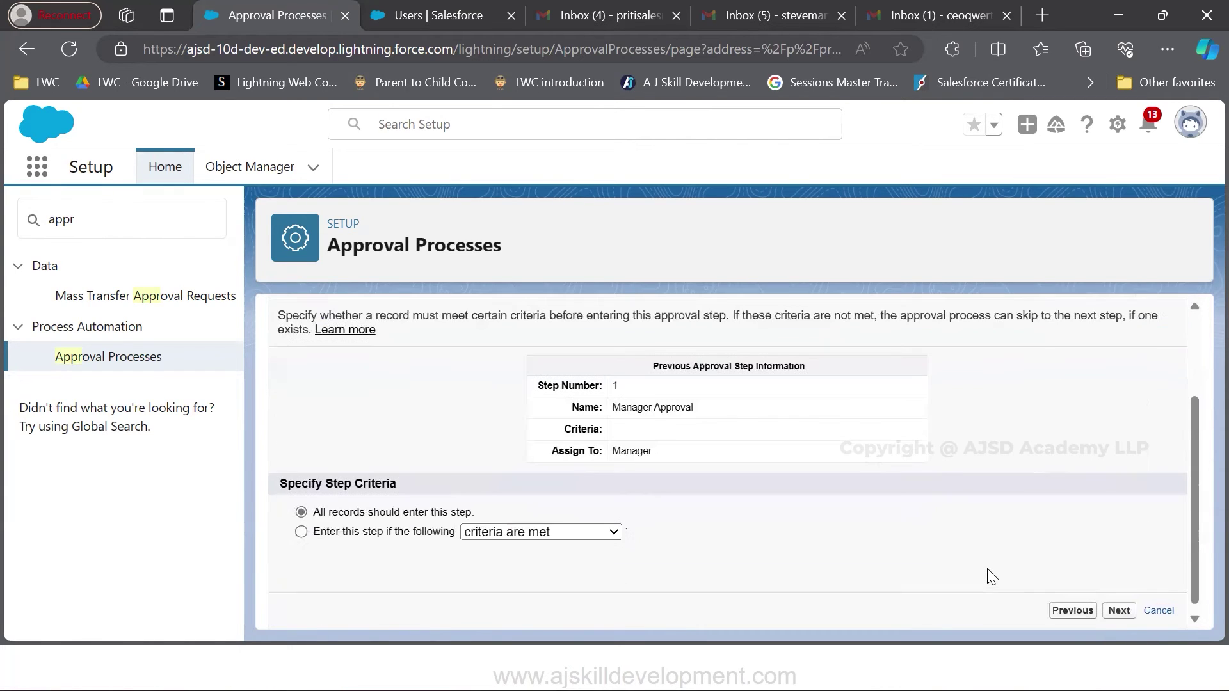
{"action": "left_click", "coordinate": [364, 532]}
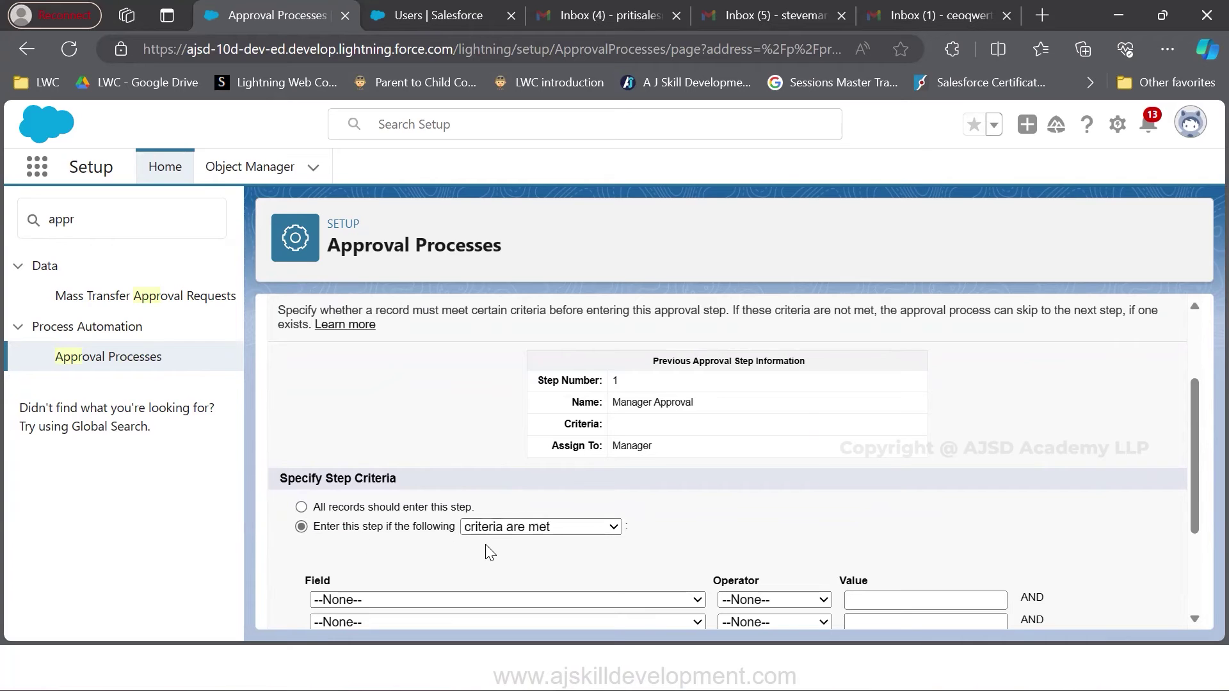
{"action": "scroll", "coordinate": [486, 549], "scroll_direction": "down", "scroll_amount": 2}
{"action": "left_click", "coordinate": [485, 450]}
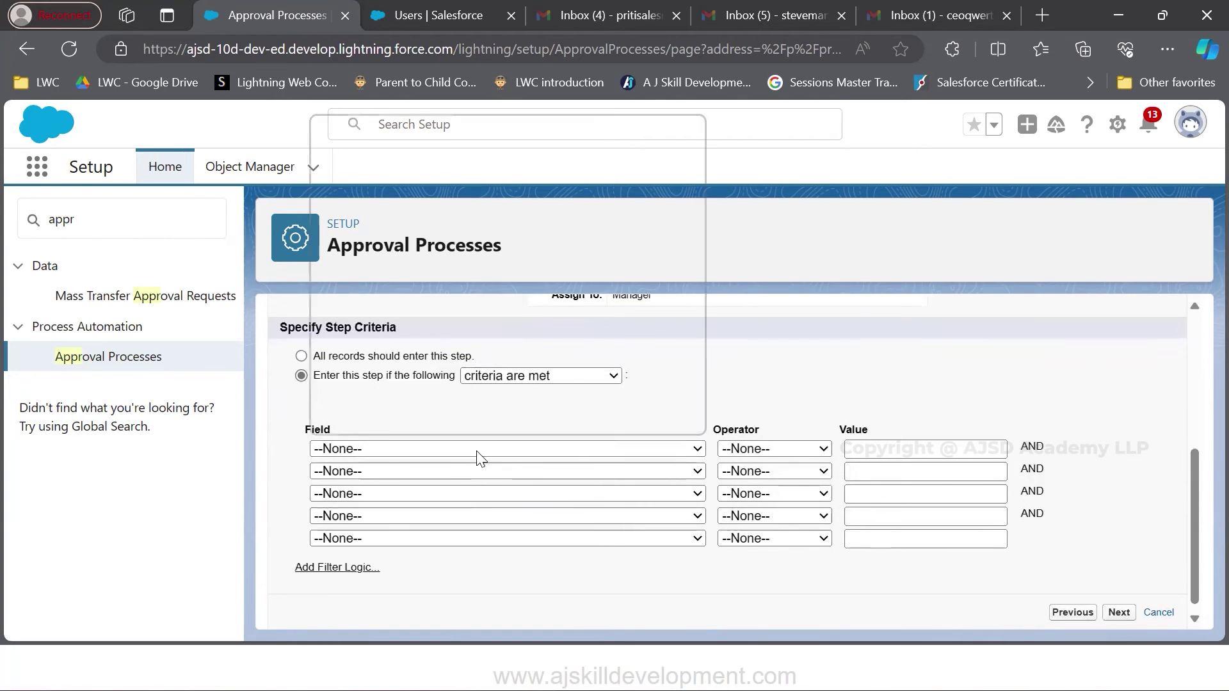
{"action": "left_click", "coordinate": [433, 137]}
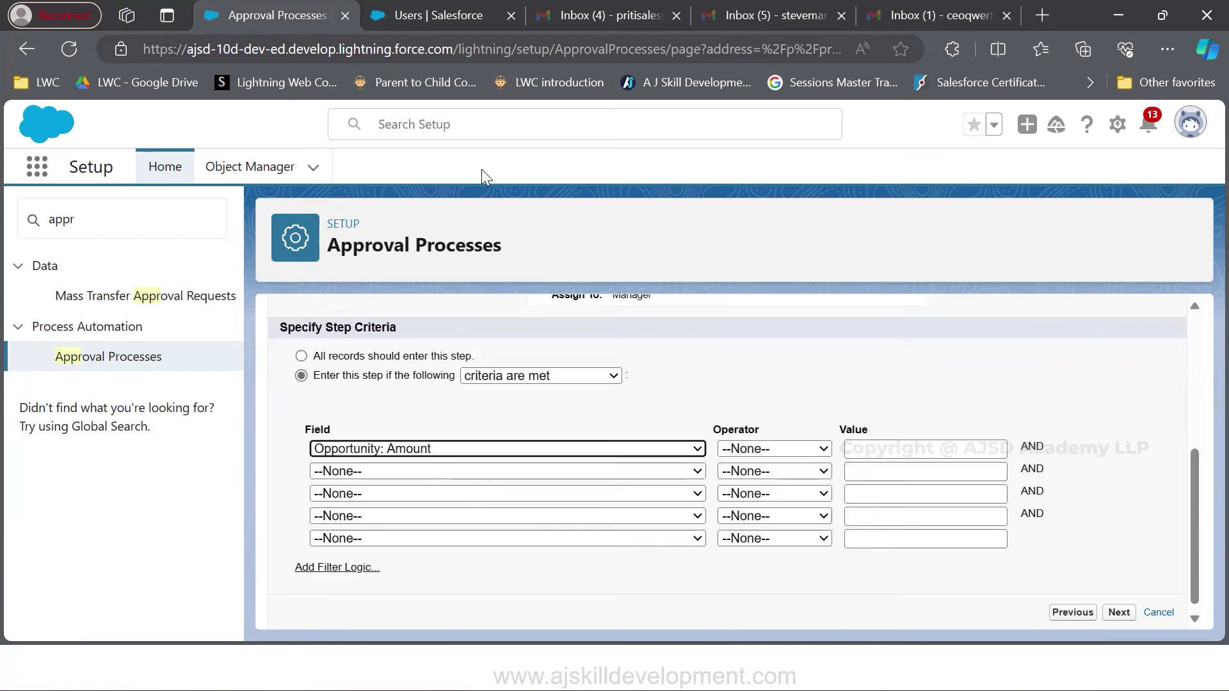
{"action": "left_click", "coordinate": [788, 453]}
{"action": "left_click", "coordinate": [787, 531]}
{"action": "left_click", "coordinate": [879, 453]}
{"action": "type", "text": "100000"}
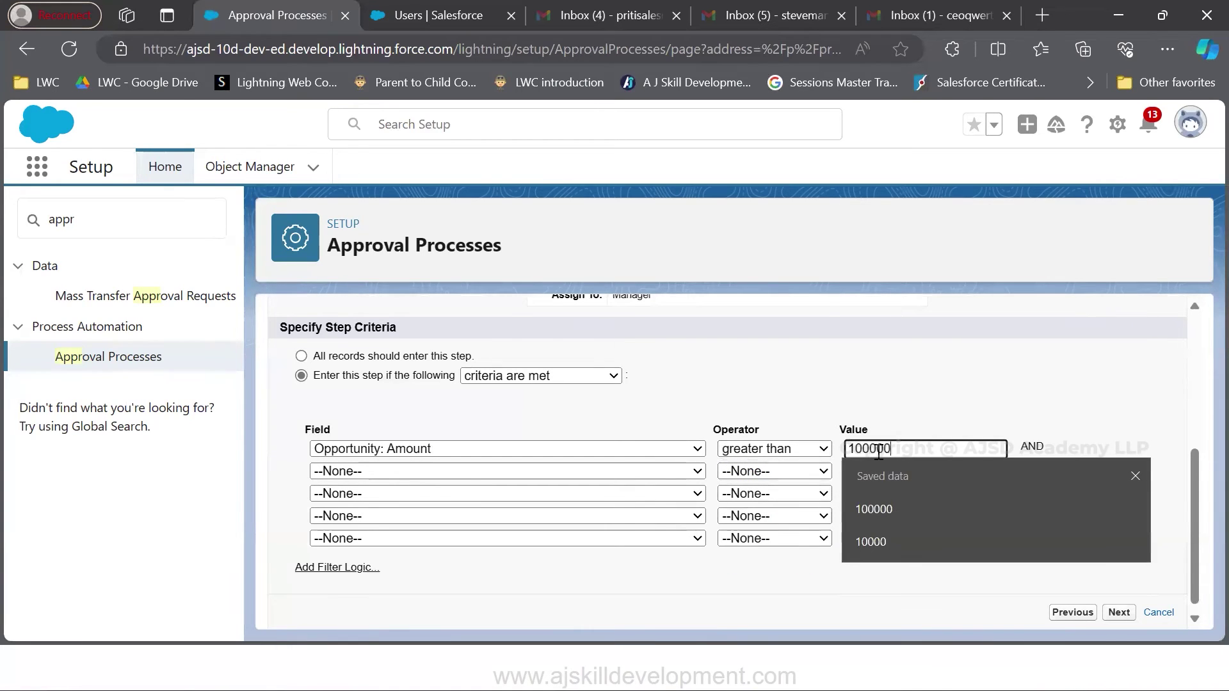
{"action": "type", "text": "0"}
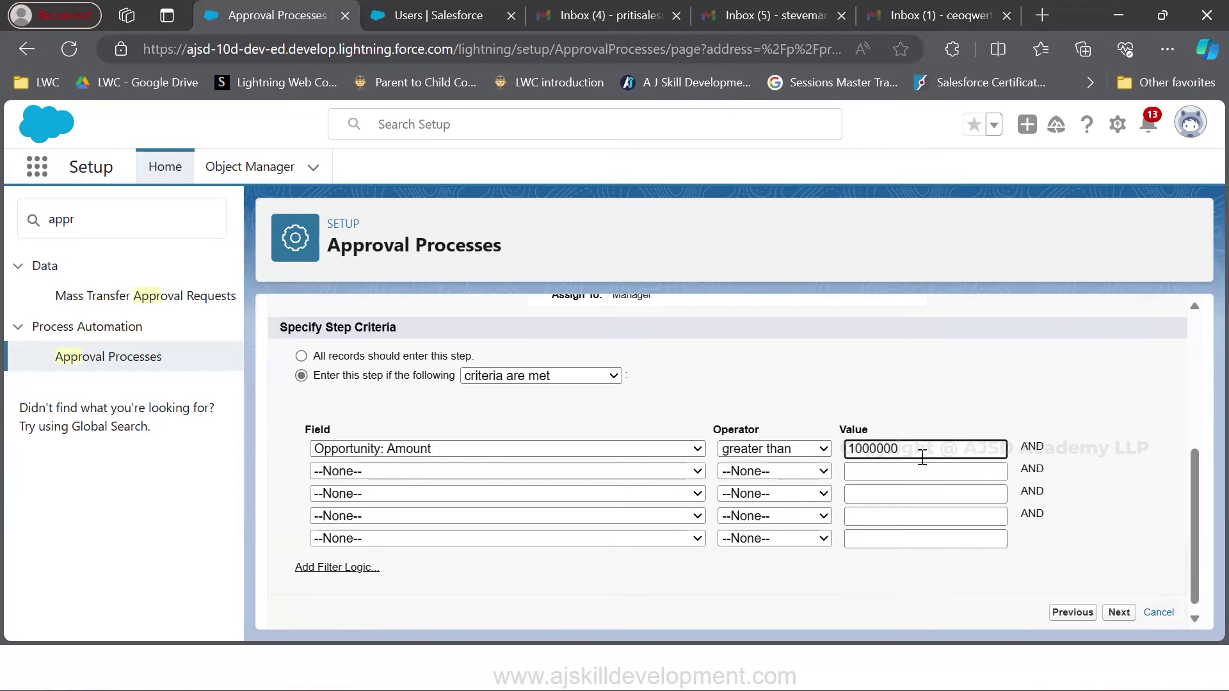
Add a second condition to the CEO approval step so that Opportunity: Stage equals Negotiation/Review
{"action": "left_click", "coordinate": [584, 476]}
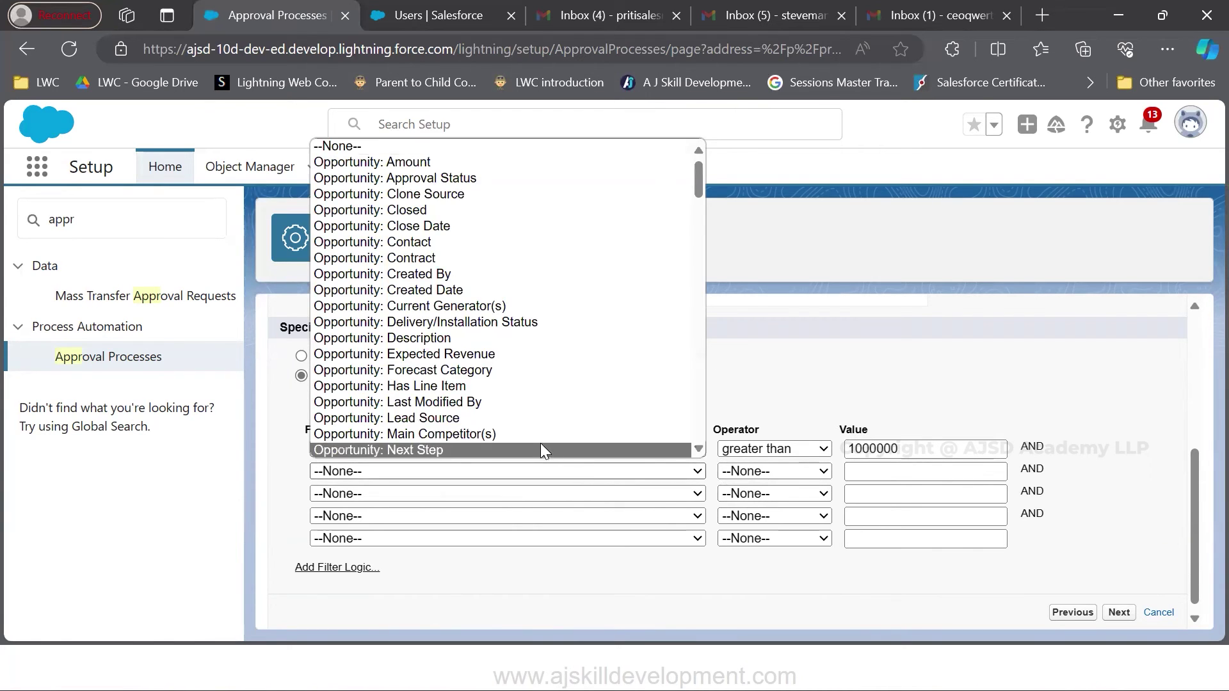
{"action": "scroll", "coordinate": [541, 443], "scroll_direction": "down", "scroll_amount": 5}
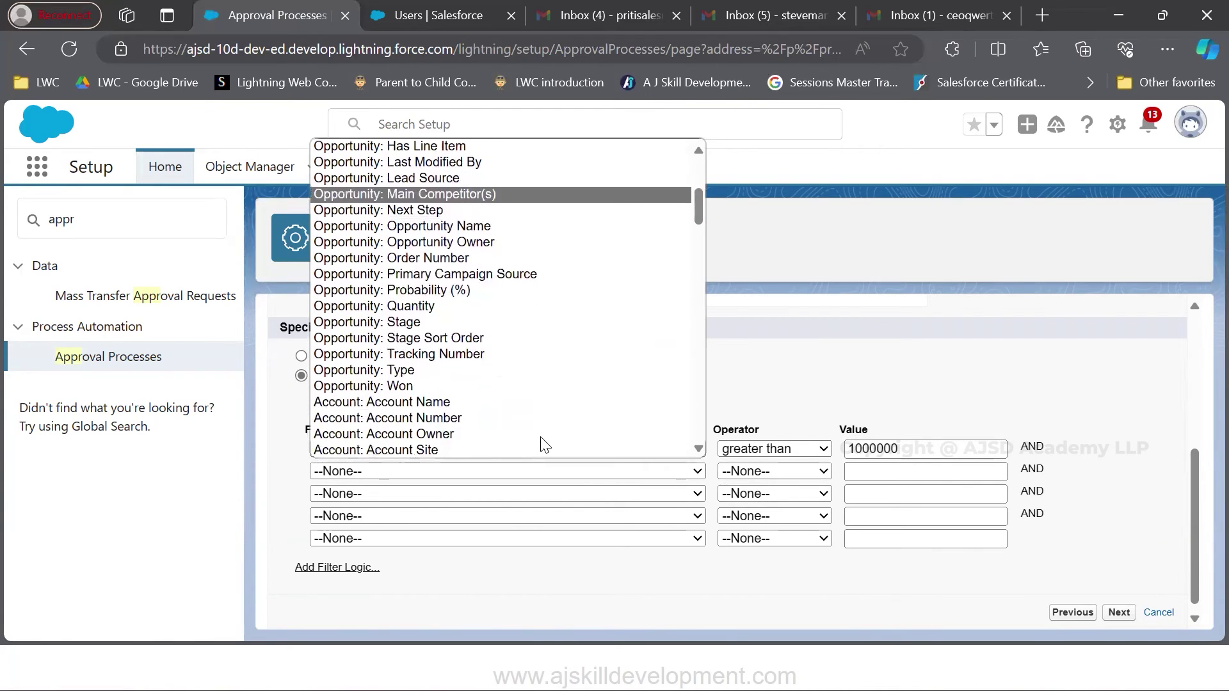
{"action": "left_click", "coordinate": [512, 322]}
{"action": "left_click", "coordinate": [761, 476]}
{"action": "left_click", "coordinate": [775, 504]}
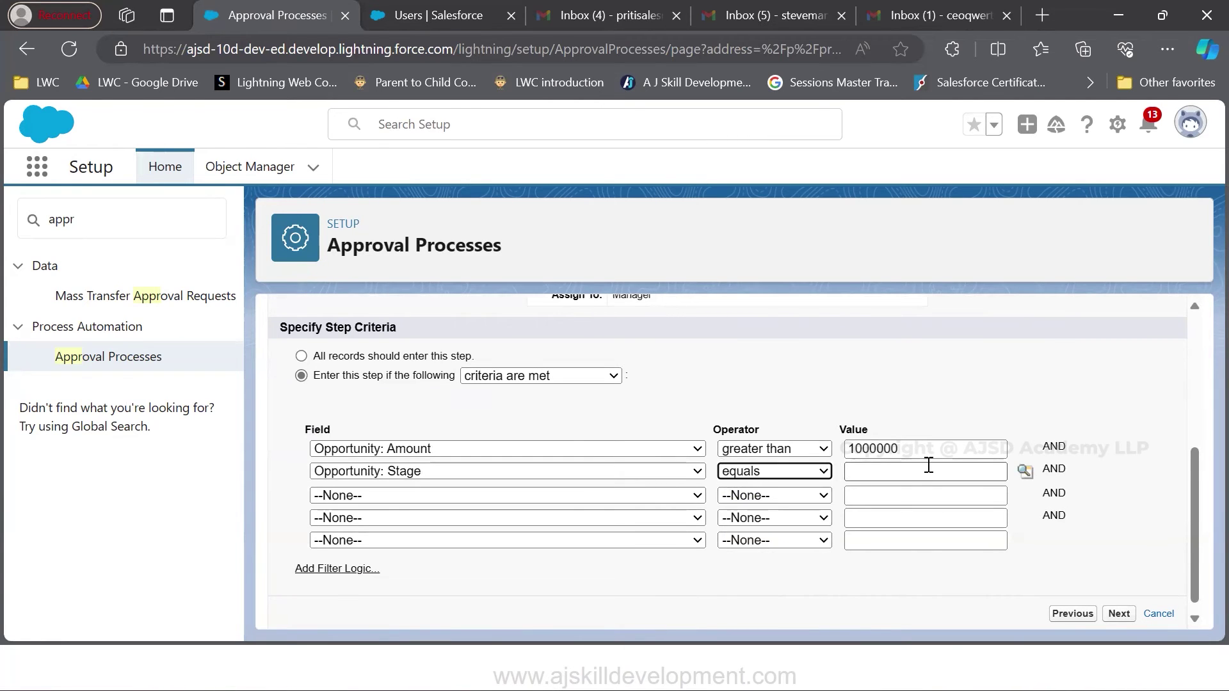
{"action": "left_click", "coordinate": [1025, 471]}
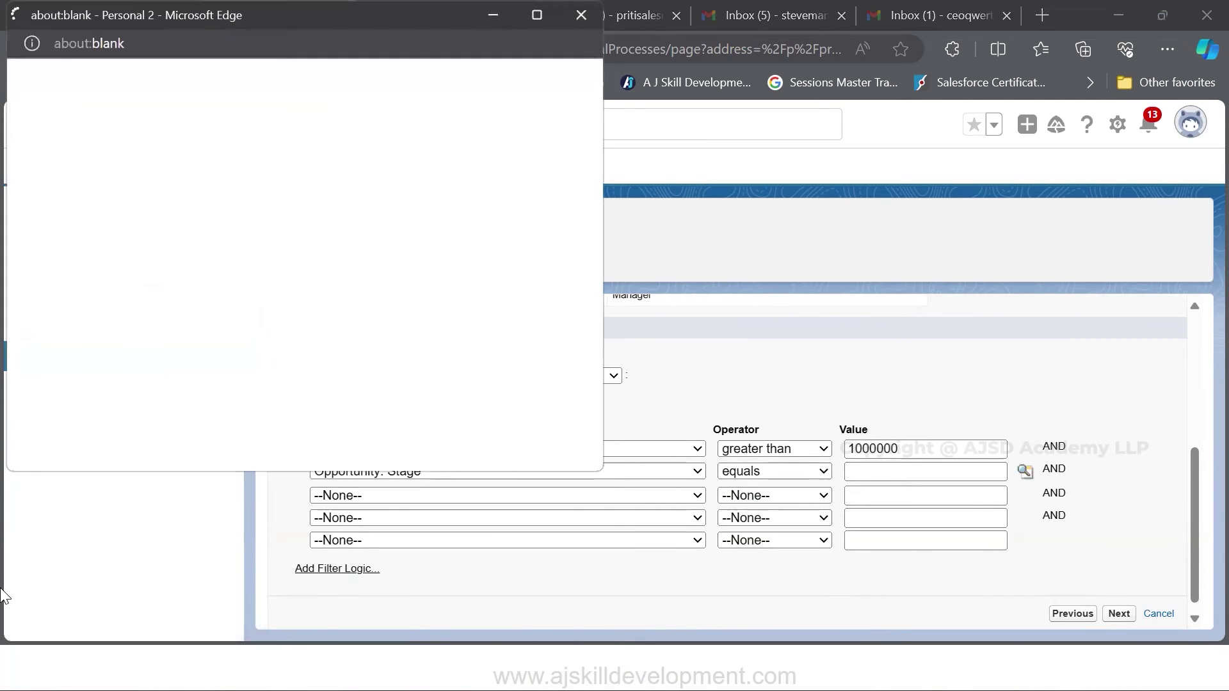
{"action": "left_click", "coordinate": [101, 329]}
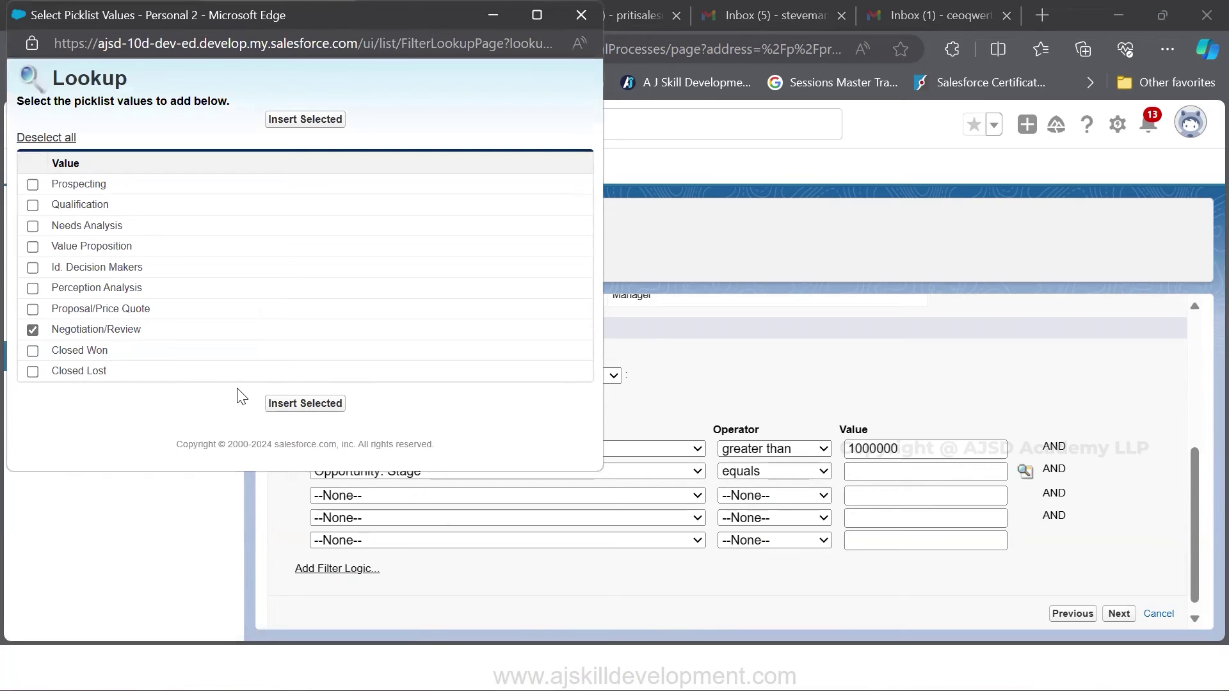
{"action": "left_click", "coordinate": [305, 407]}
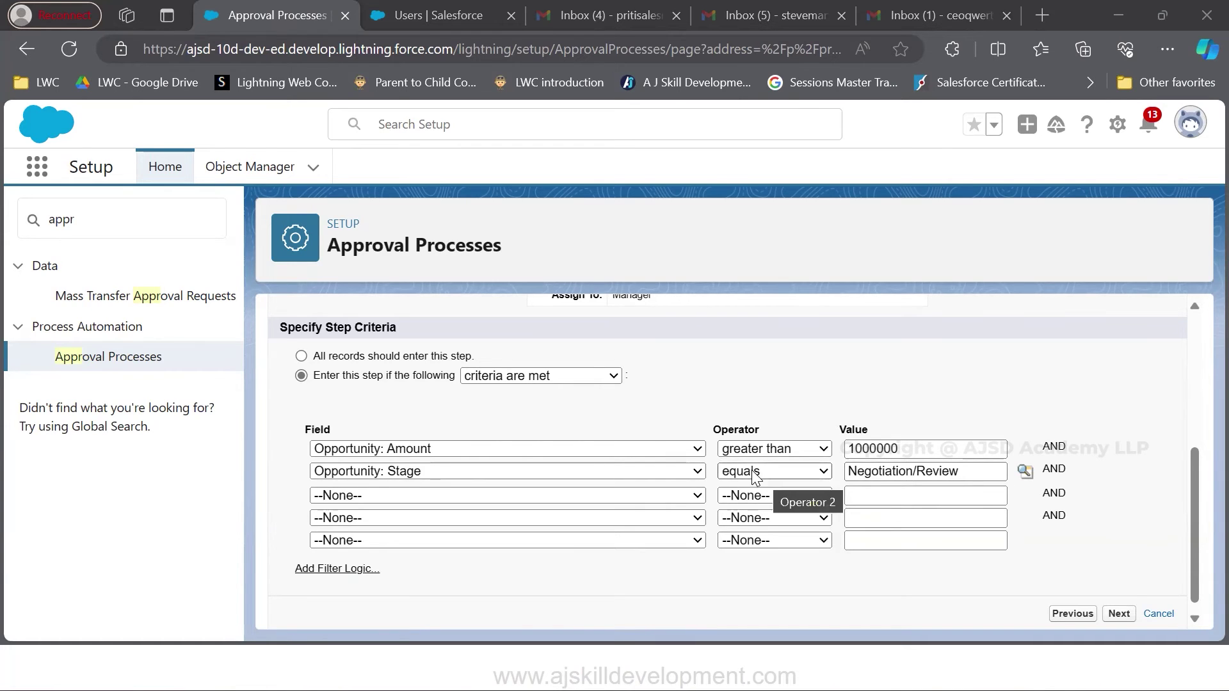
Examine the previous approval step information in relation to the CEO step's entry criteria
{"action": "scroll", "coordinate": [748, 475], "scroll_direction": "up", "scroll_amount": 2}
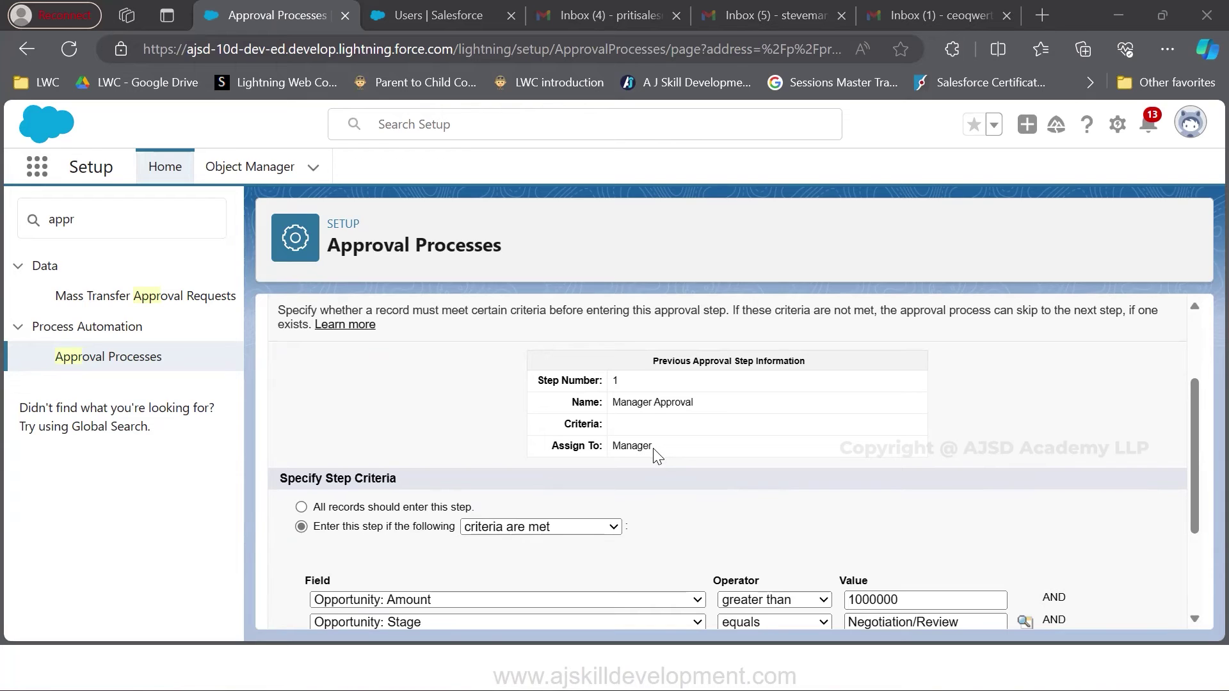
{"action": "left_click_drag", "start_coordinate": [652, 449], "coordinate": [528, 360]}
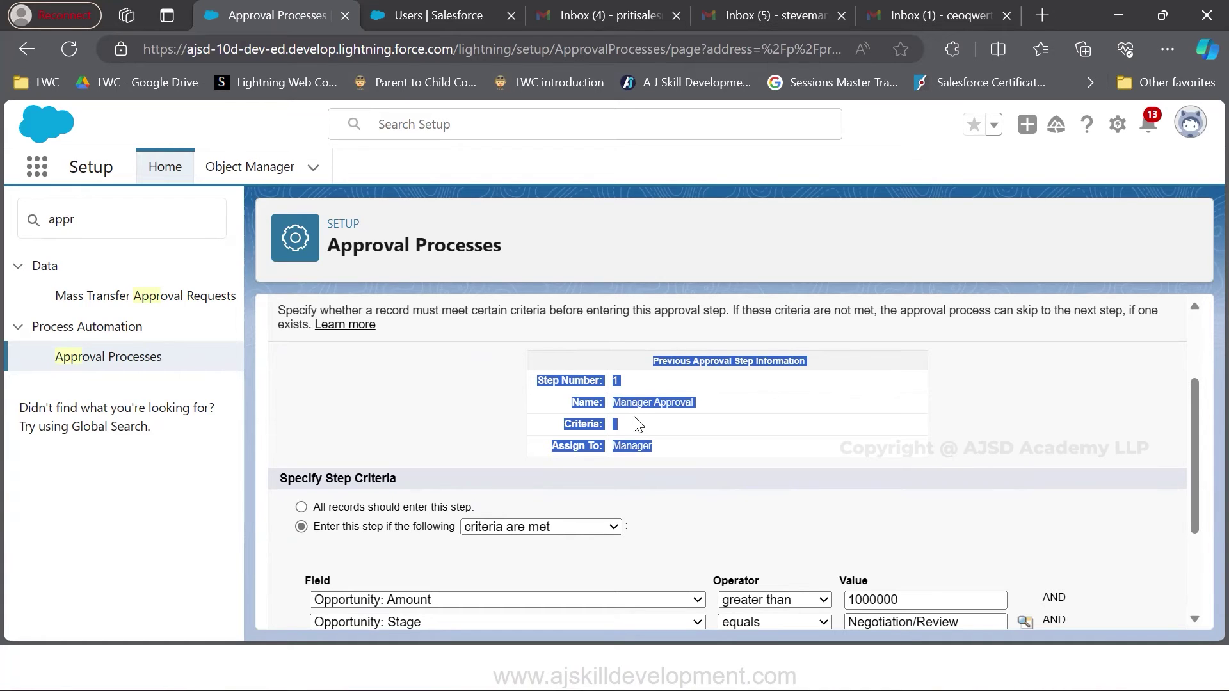
{"action": "left_click", "coordinate": [756, 265]}
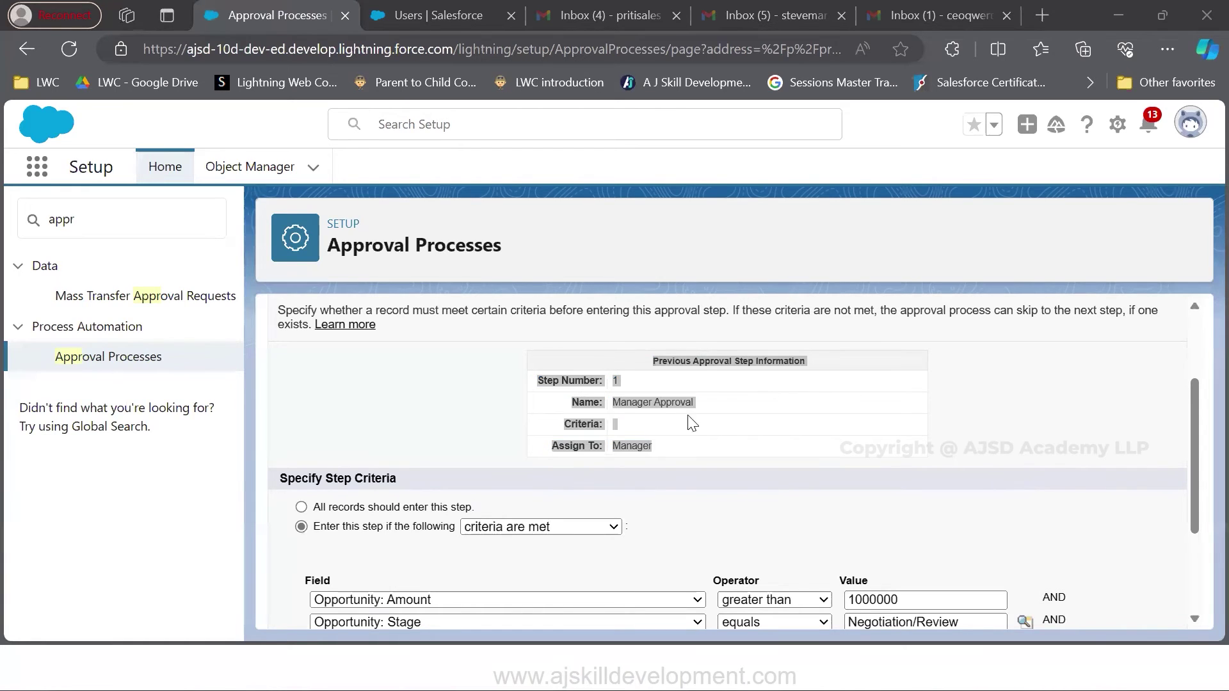
{"action": "mouse_move", "coordinate": [613, 485]}
{"action": "left_mouse_down"}
{"action": "mouse_move", "coordinate": [616, 545]}
{"action": "mouse_move", "coordinate": [646, 515]}
{"action": "left_mouse_up"}
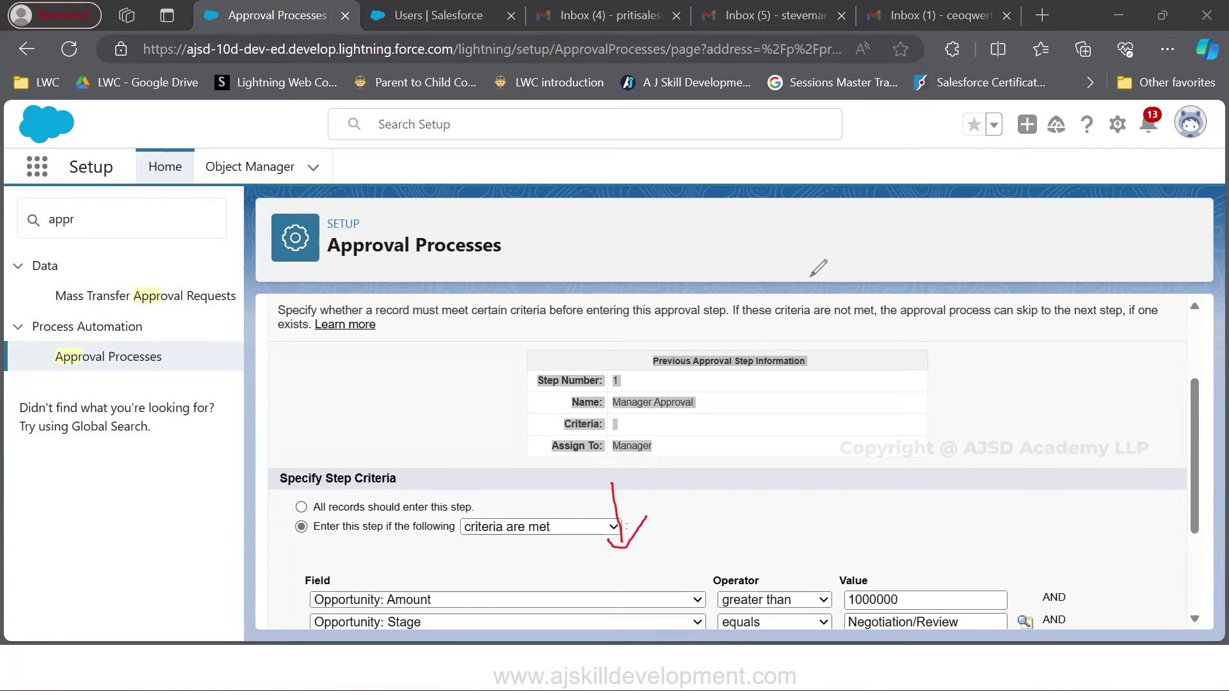
{"action": "left_click", "coordinate": [80, 391]}
{"action": "left_click", "coordinate": [703, 559]}
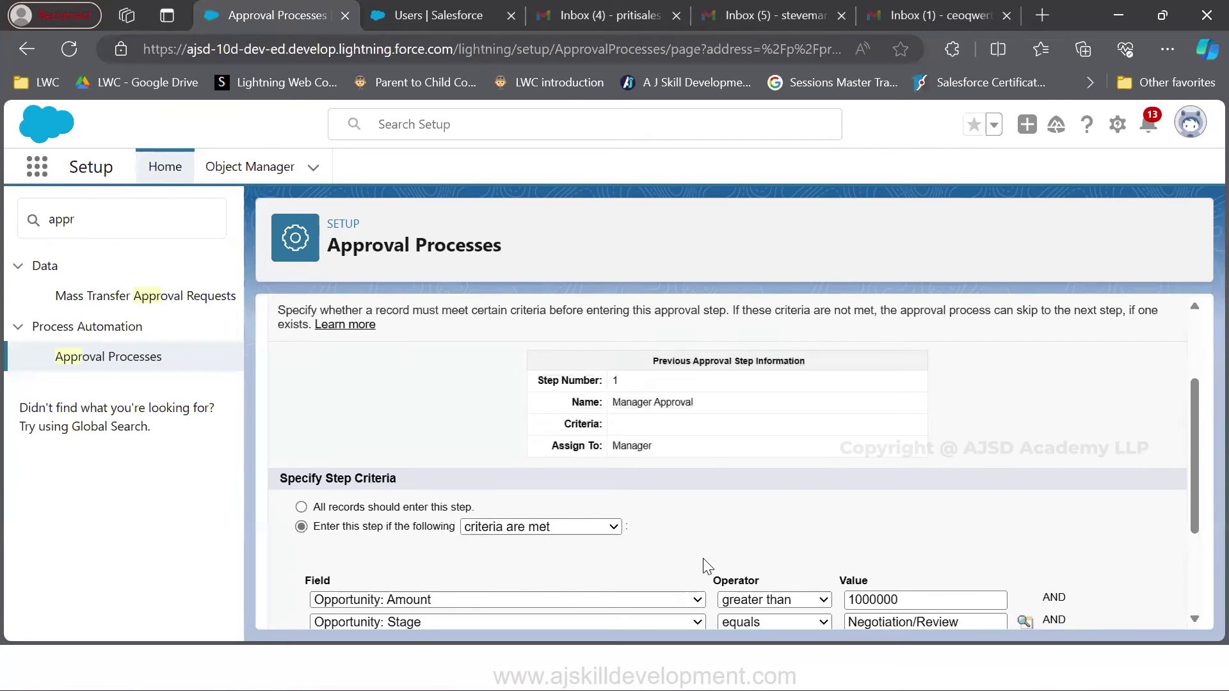
{"action": "scroll", "coordinate": [704, 559], "scroll_direction": "down", "scroll_amount": 3}
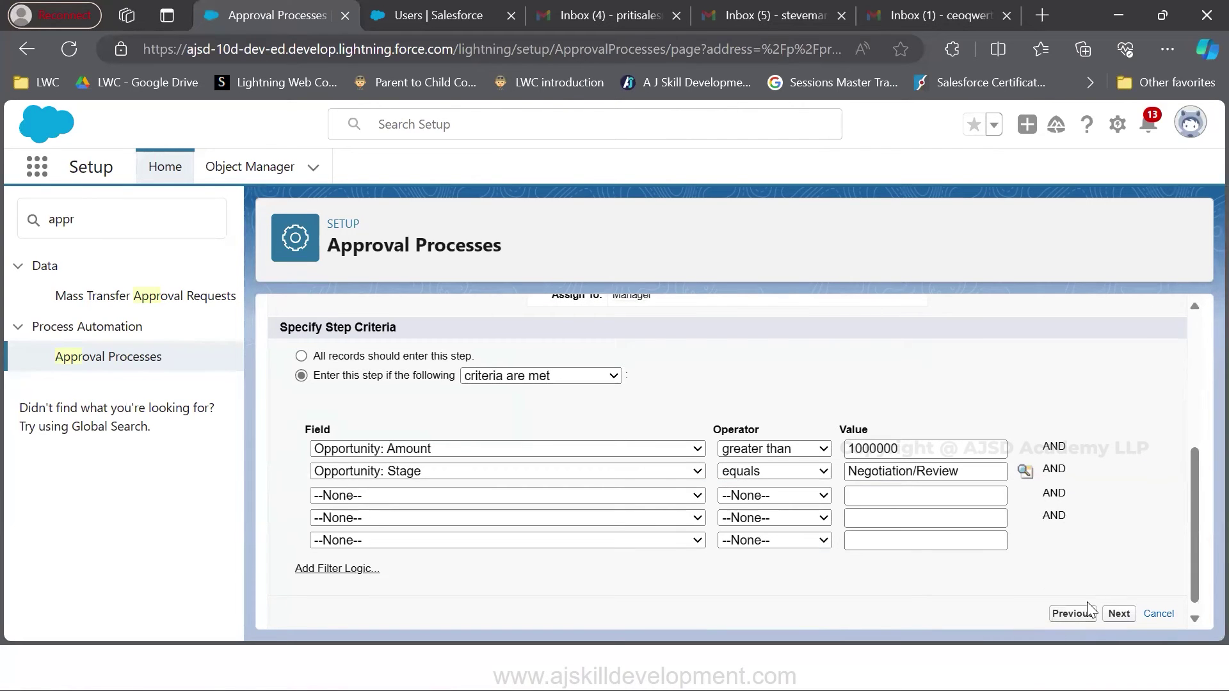
Continue to the approver selection, choose automatic assignment to approver(s) of type User, and open the user lookup
{"action": "left_click", "coordinate": [1104, 612]}
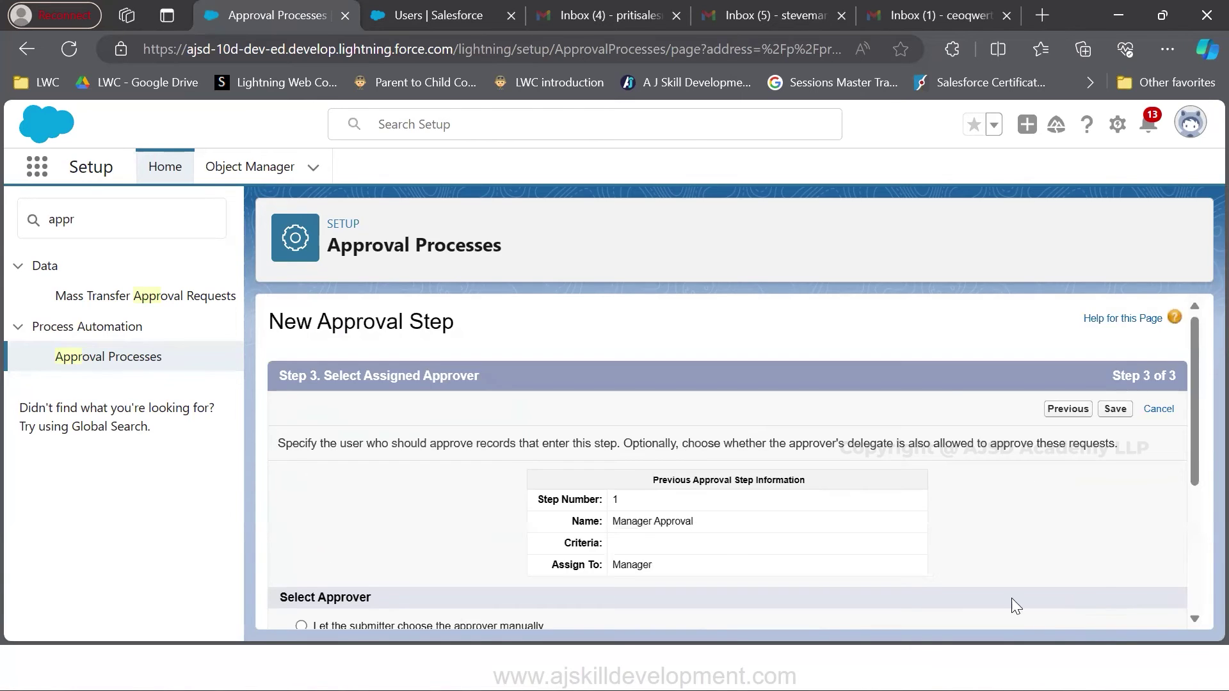
{"action": "scroll", "coordinate": [726, 556], "scroll_direction": "down", "scroll_amount": 3}
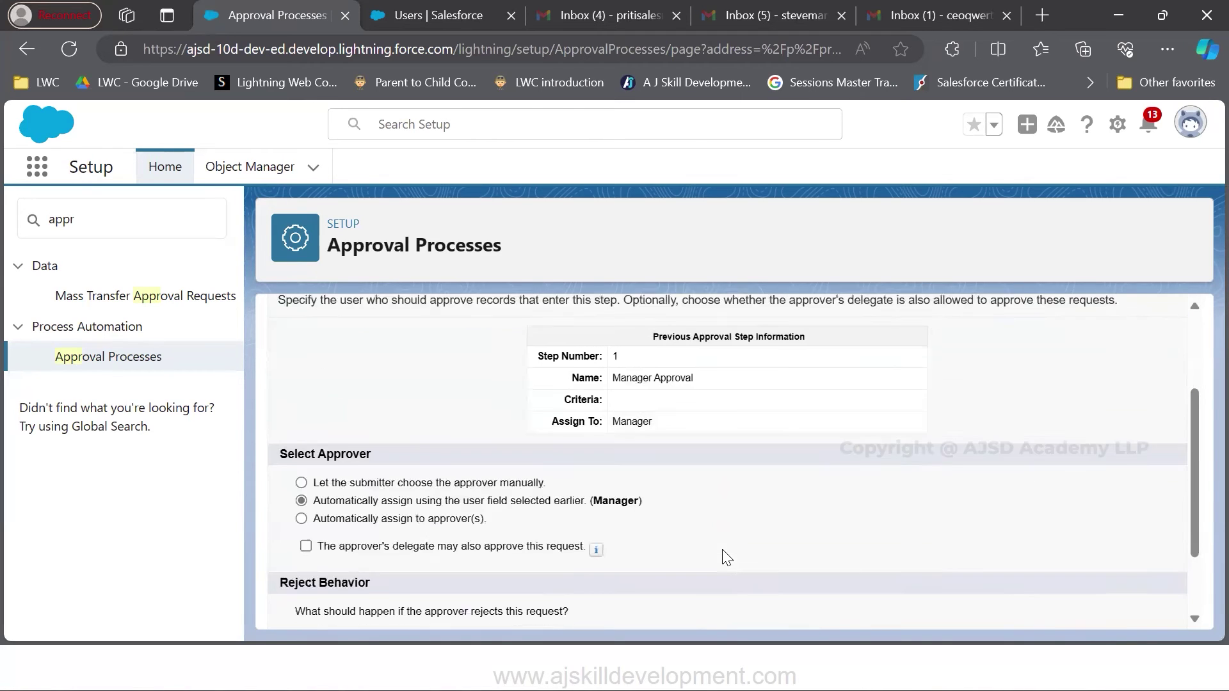
{"action": "left_click", "coordinate": [397, 512]}
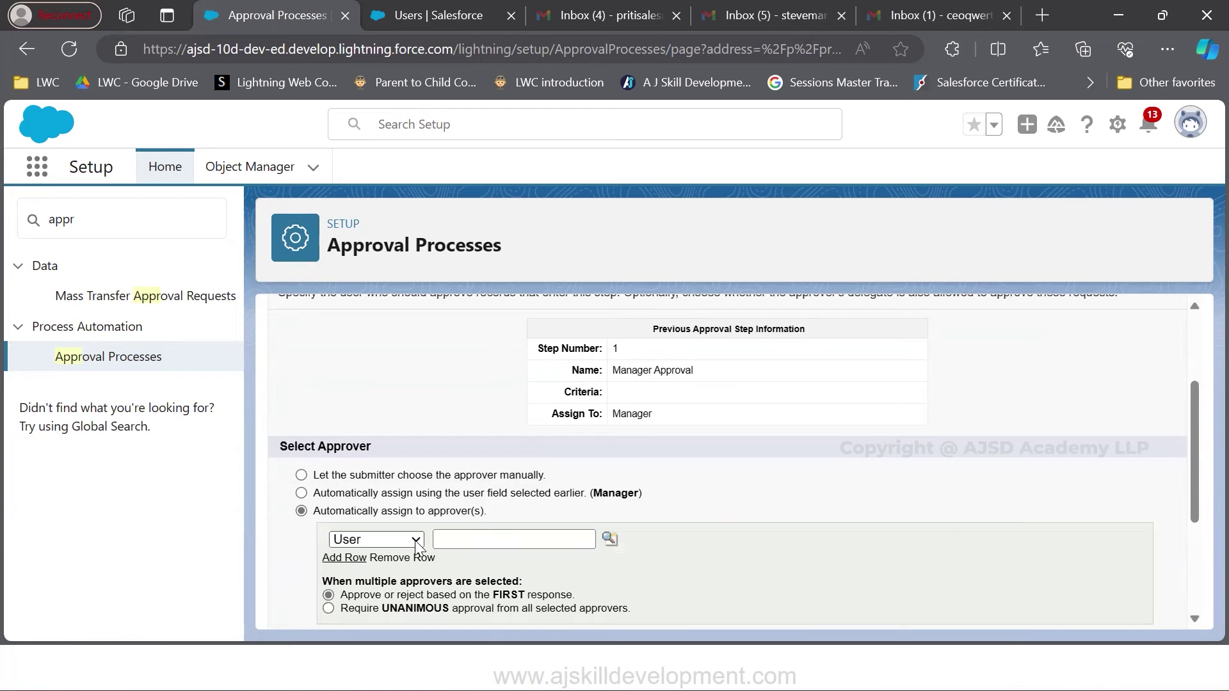
{"action": "left_click", "coordinate": [415, 540]}
{"action": "left_click", "coordinate": [626, 548]}
{"action": "left_click", "coordinate": [608, 541]}
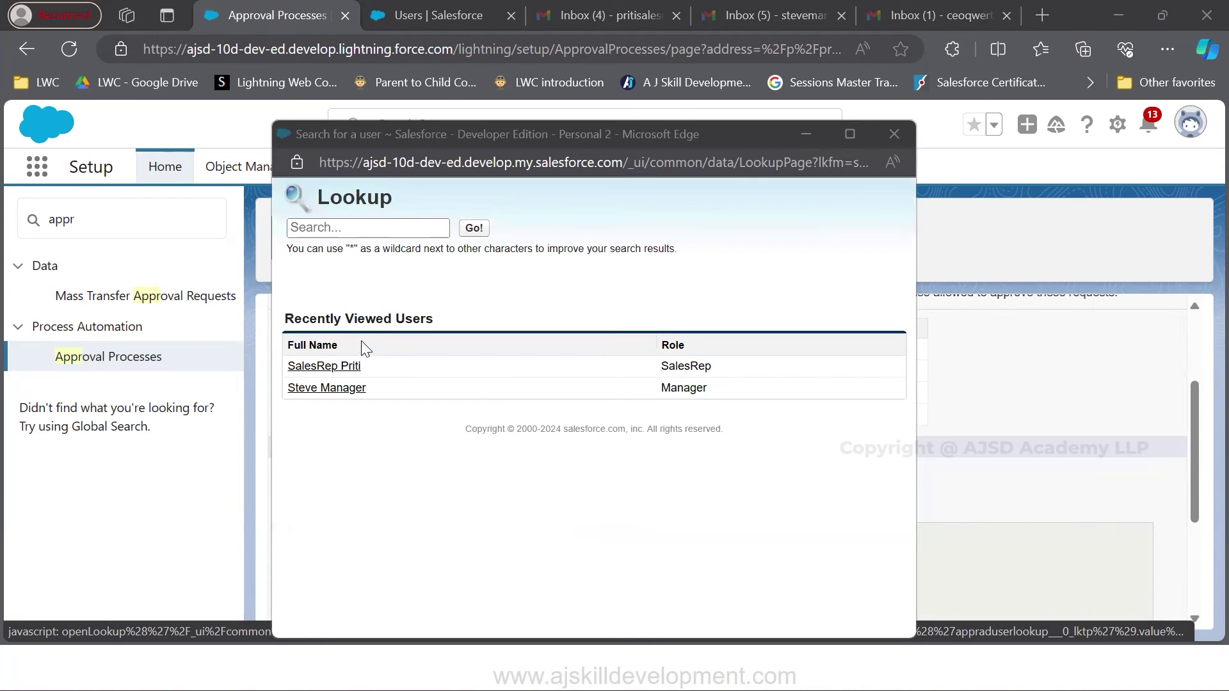
Switch to the Users setup page and deactivate the user with the SalesRep role, saving the change
{"action": "left_click", "coordinate": [417, 4]}
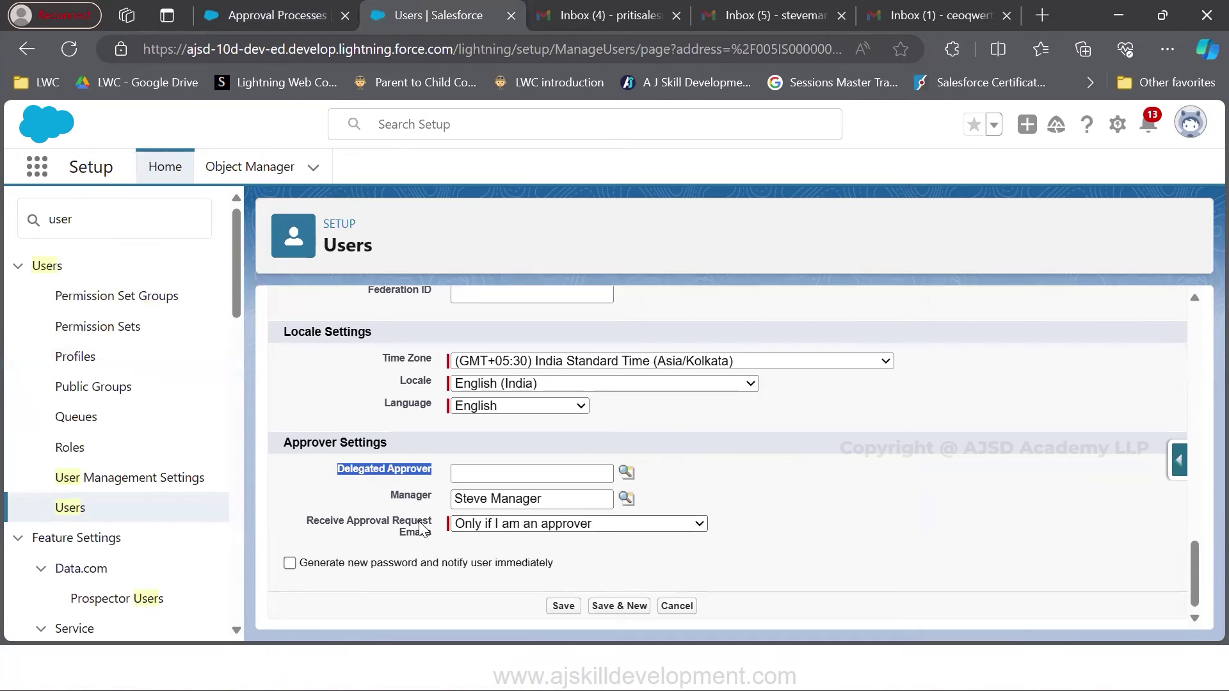
{"action": "left_click", "coordinate": [78, 514]}
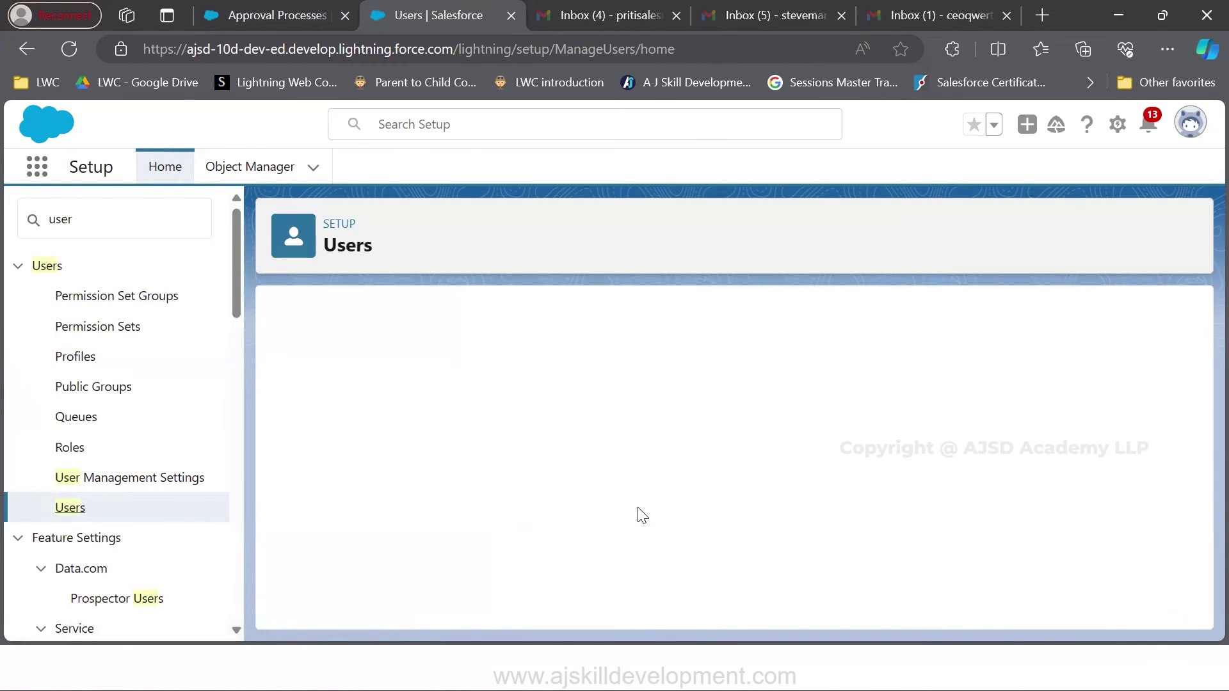
{"action": "scroll", "coordinate": [448, 500], "scroll_direction": "down", "scroll_amount": 1}
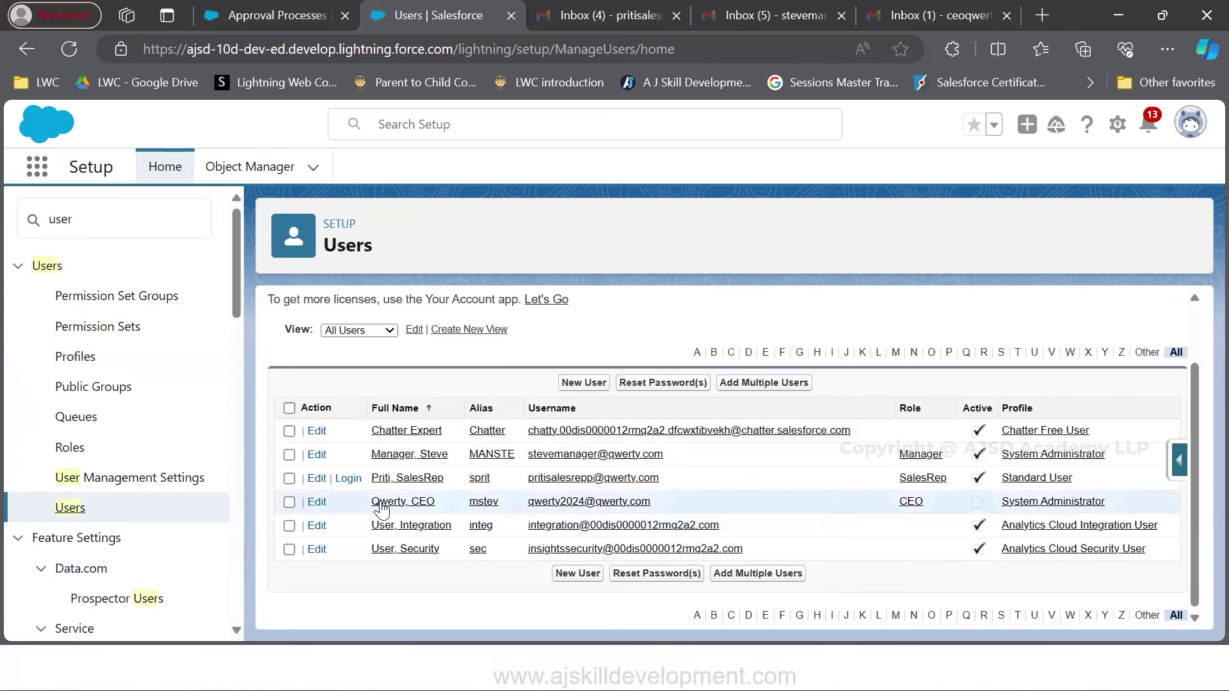
{"action": "left_click", "coordinate": [317, 478]}
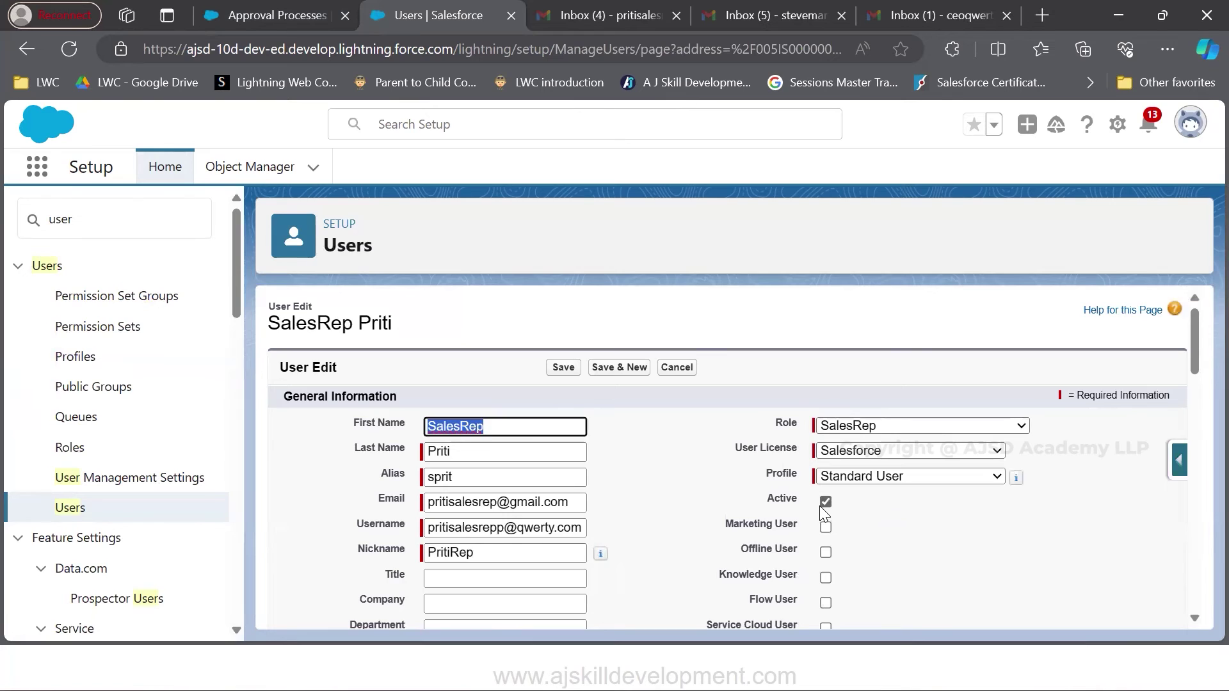
{"action": "left_click", "coordinate": [823, 500]}
{"action": "left_click", "coordinate": [717, 463]}
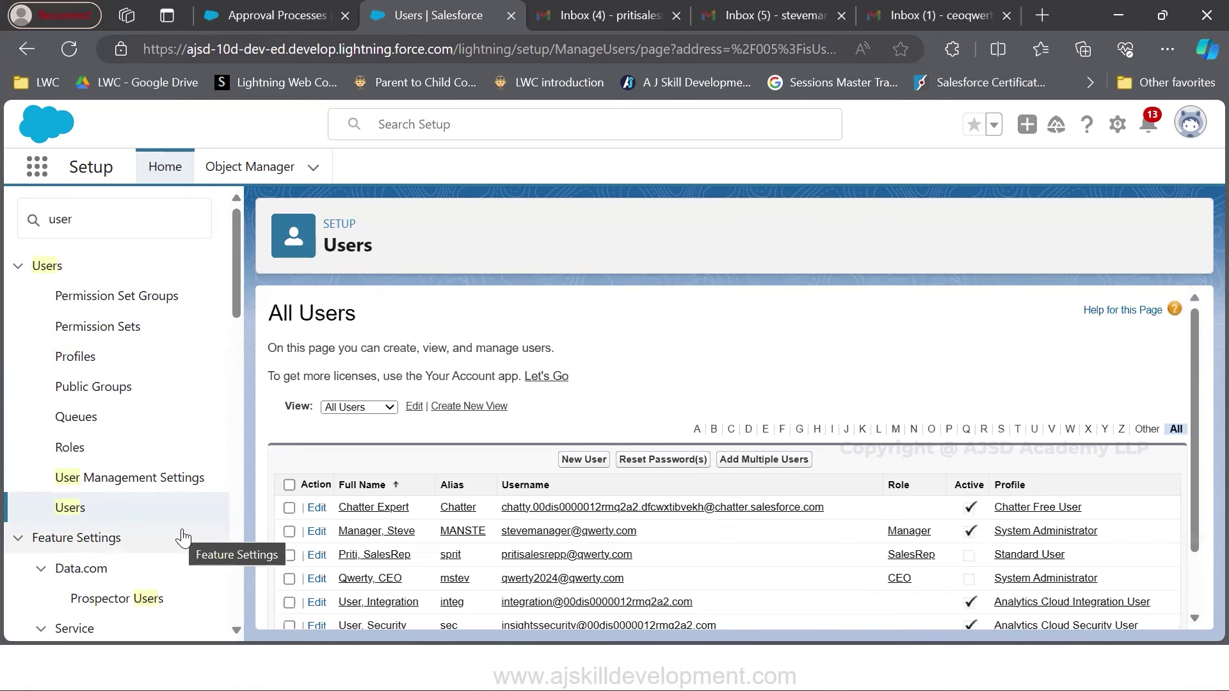
Activate the user with the CEO role and save the user record
{"action": "scroll", "coordinate": [330, 517], "scroll_direction": "down", "scroll_amount": 1}
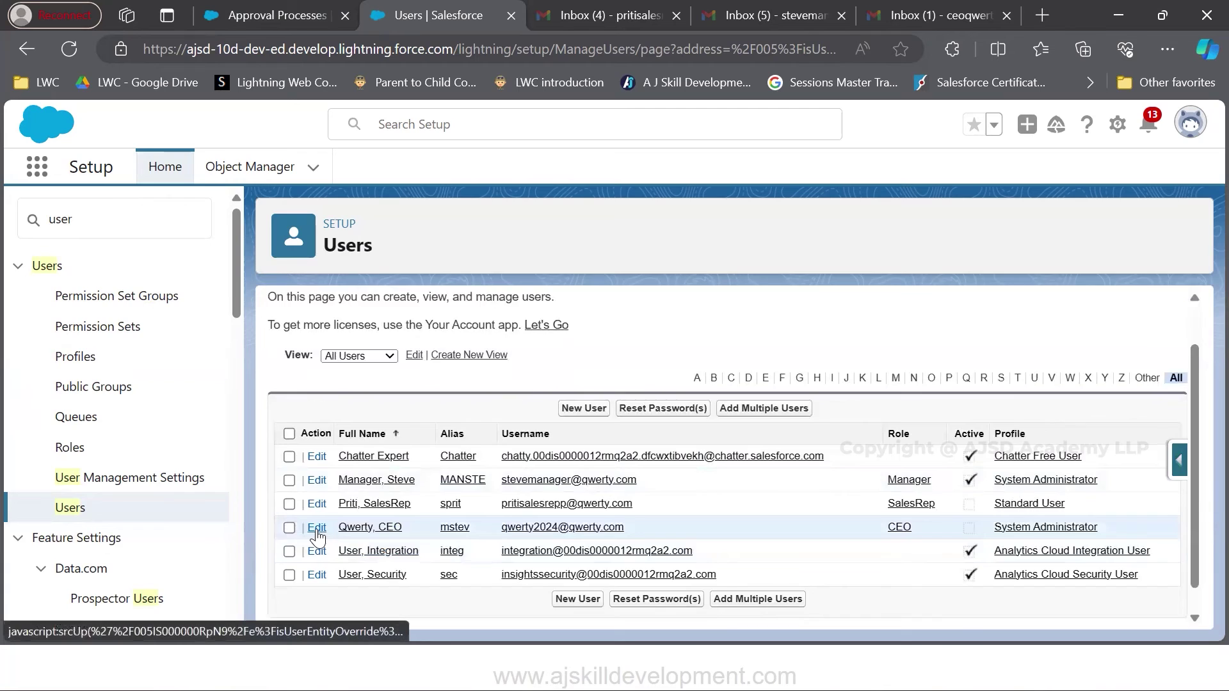
{"action": "left_click", "coordinate": [317, 525]}
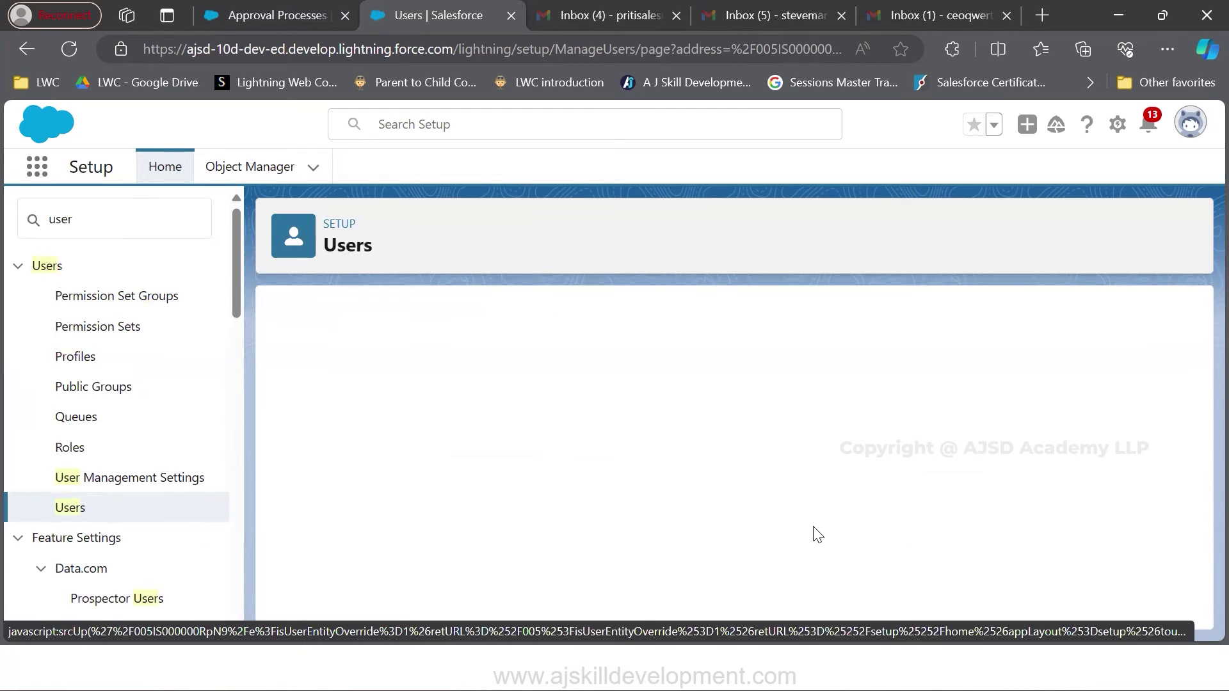
{"action": "left_click", "coordinate": [825, 502]}
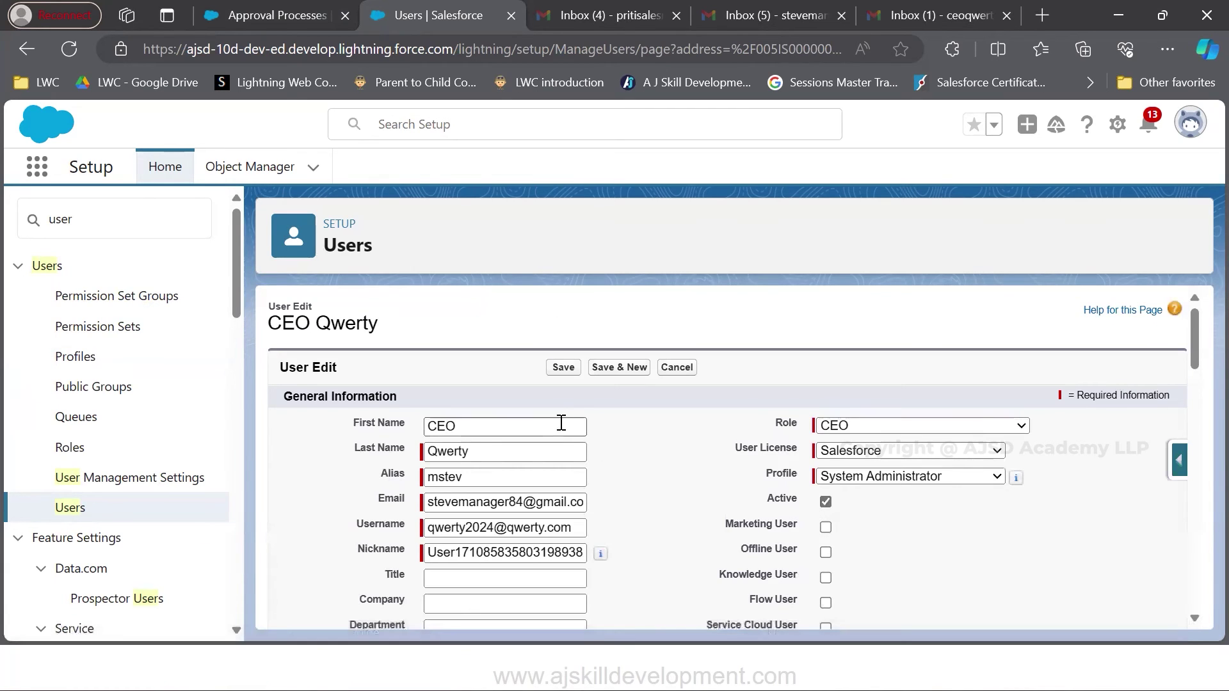
{"action": "left_click", "coordinate": [562, 369]}
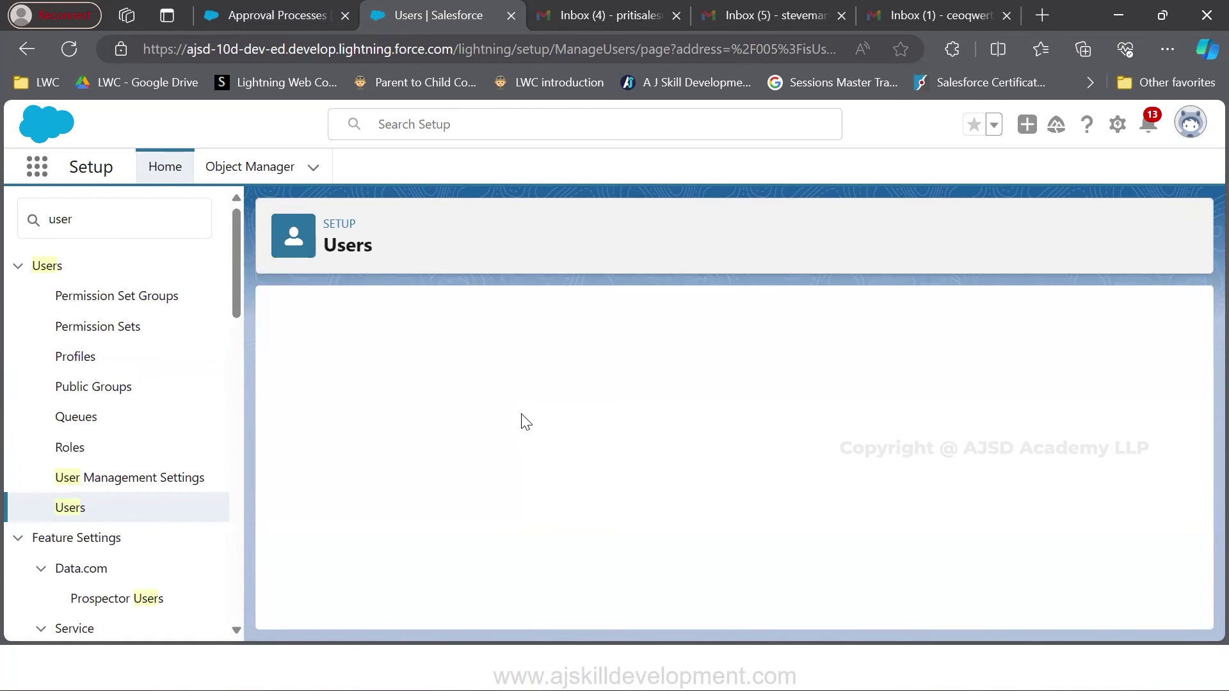
{"action": "scroll", "coordinate": [381, 494], "scroll_direction": "down", "scroll_amount": 1}
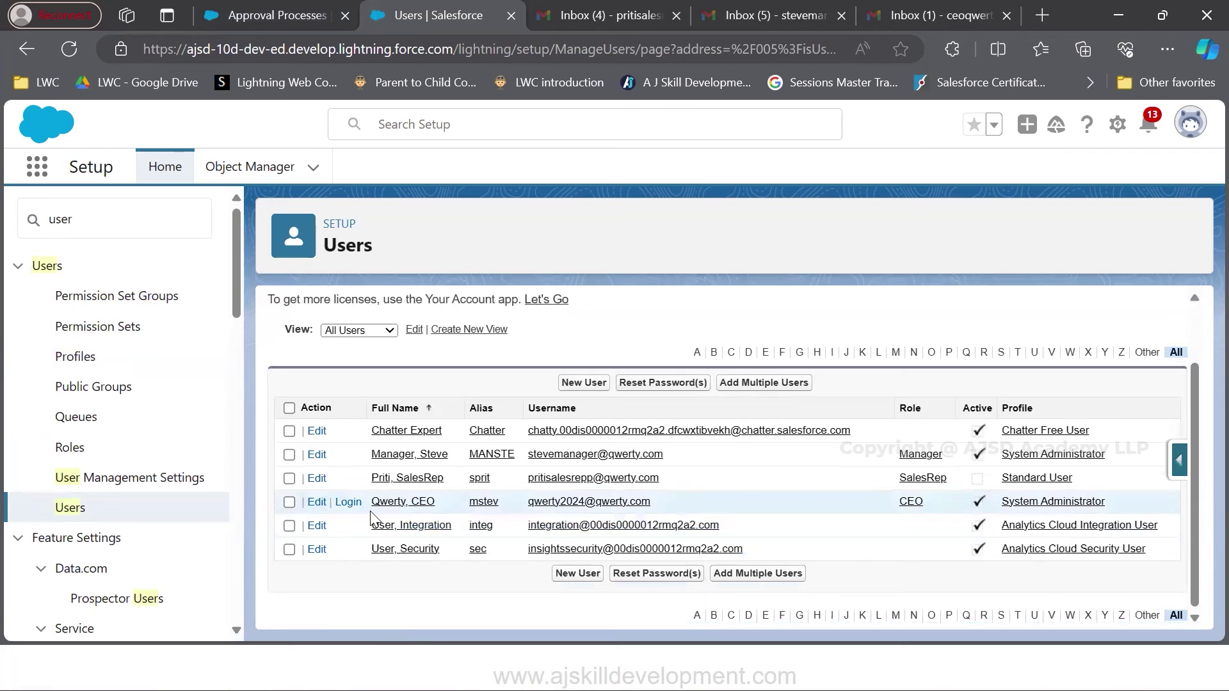
Return to the approval process setup, reload the new step wizard, name the step "CEO APPROVAL", and continue to its criteria
{"action": "left_click", "coordinate": [259, 14]}
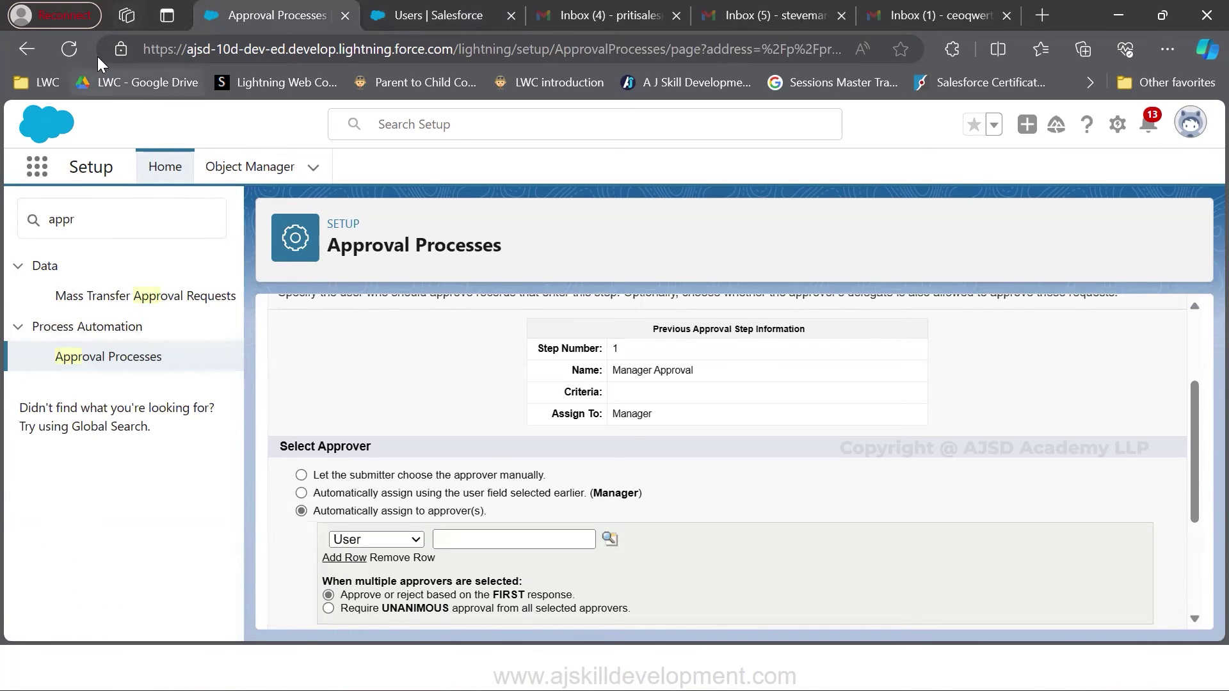
{"action": "left_click", "coordinate": [69, 56]}
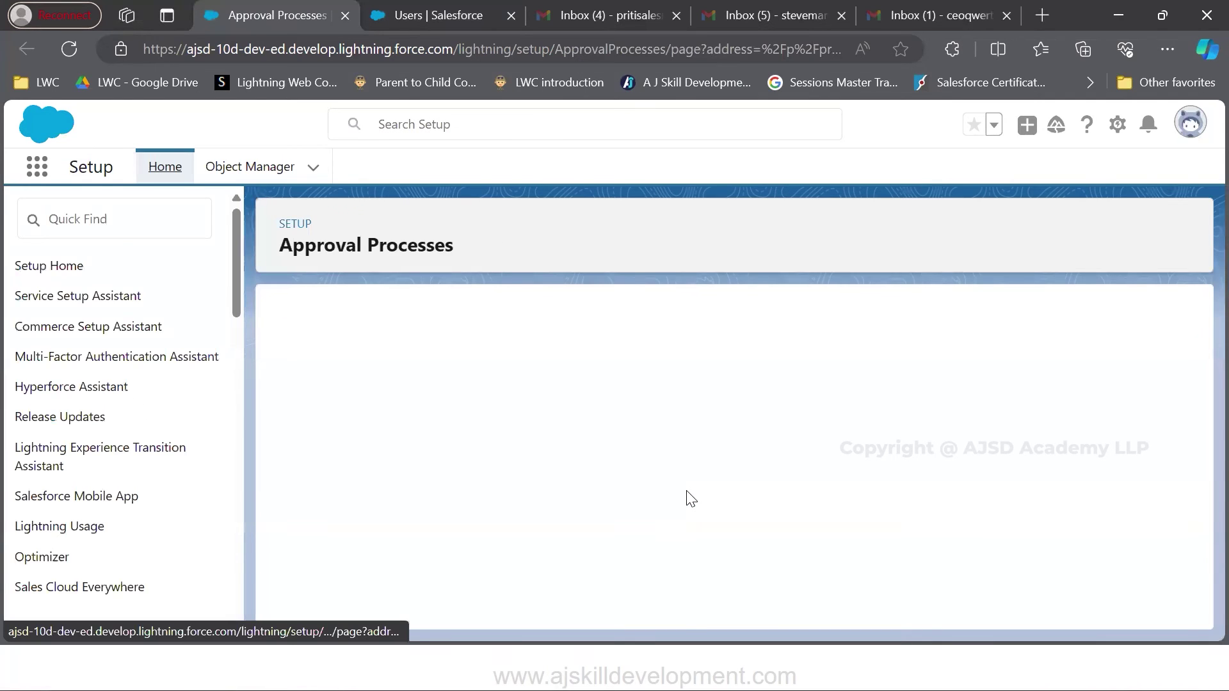
{"action": "scroll", "coordinate": [689, 498], "scroll_direction": "down", "scroll_amount": 1}
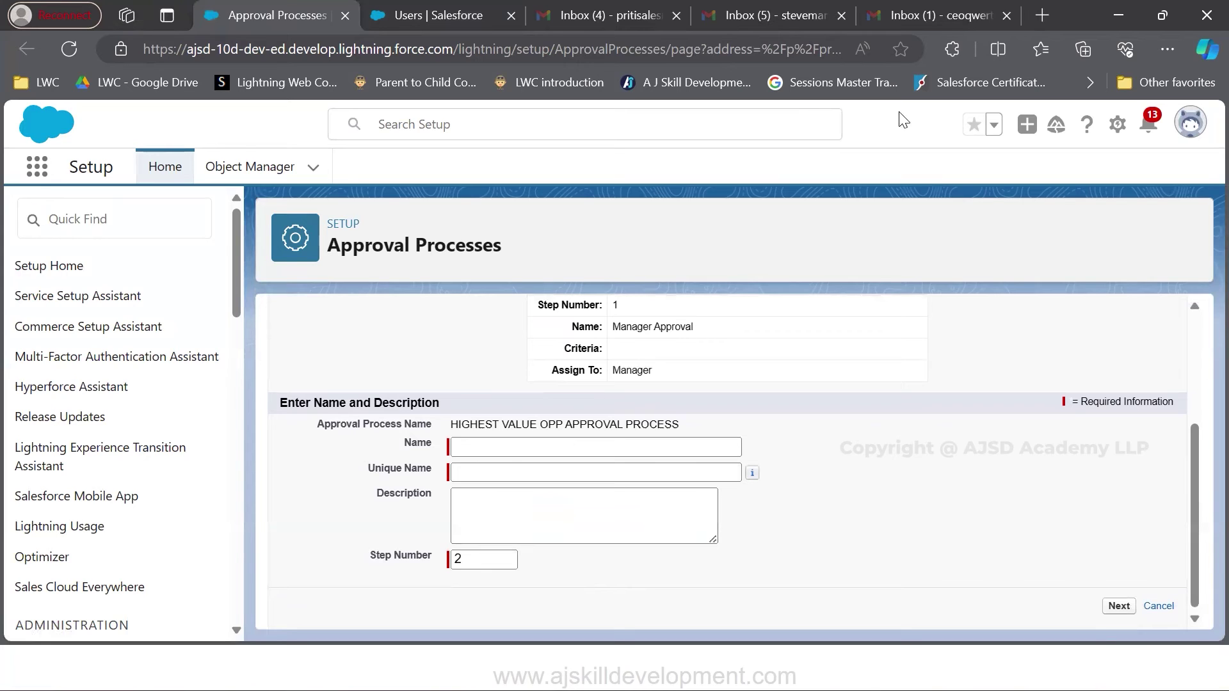
{"action": "left_click", "coordinate": [536, 447]}
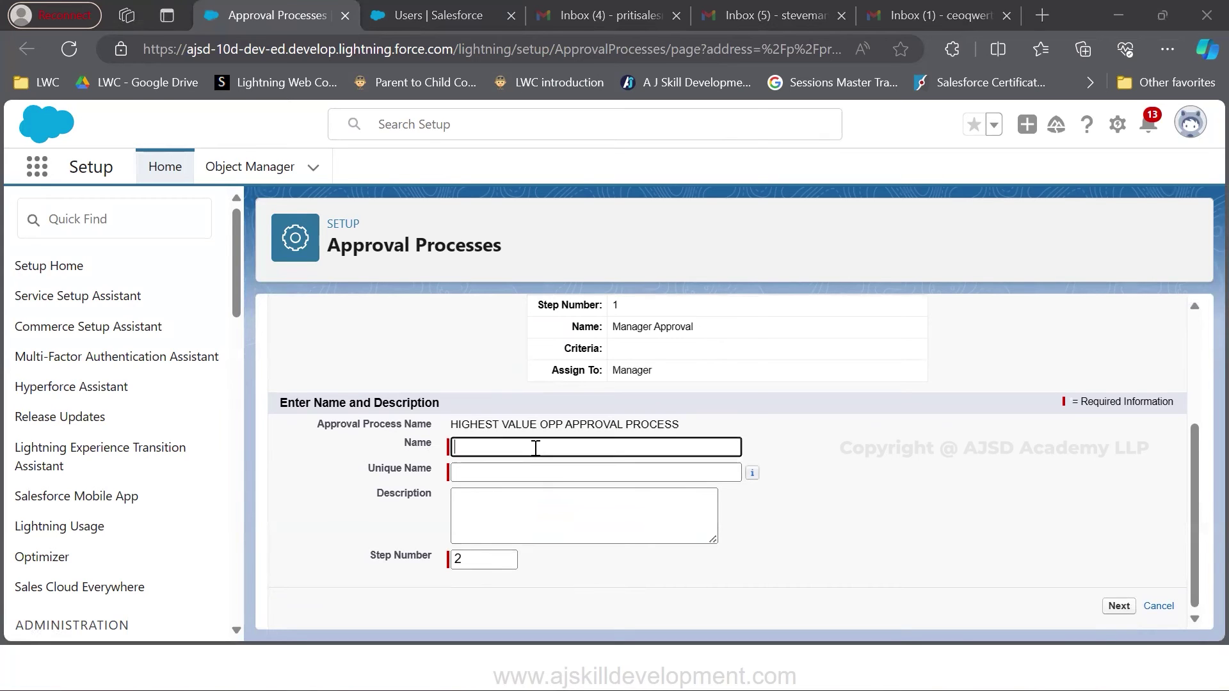
{"action": "type", "text": "CEO APPROVAL"}
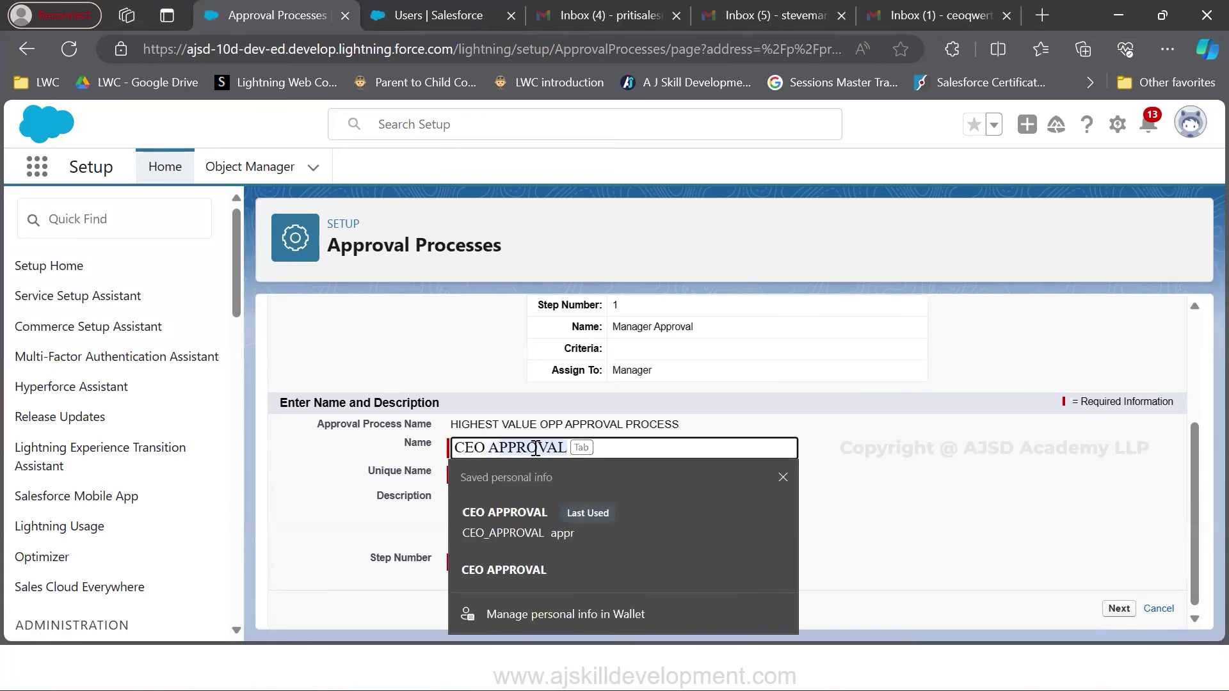
{"action": "key", "text": "Tab"}
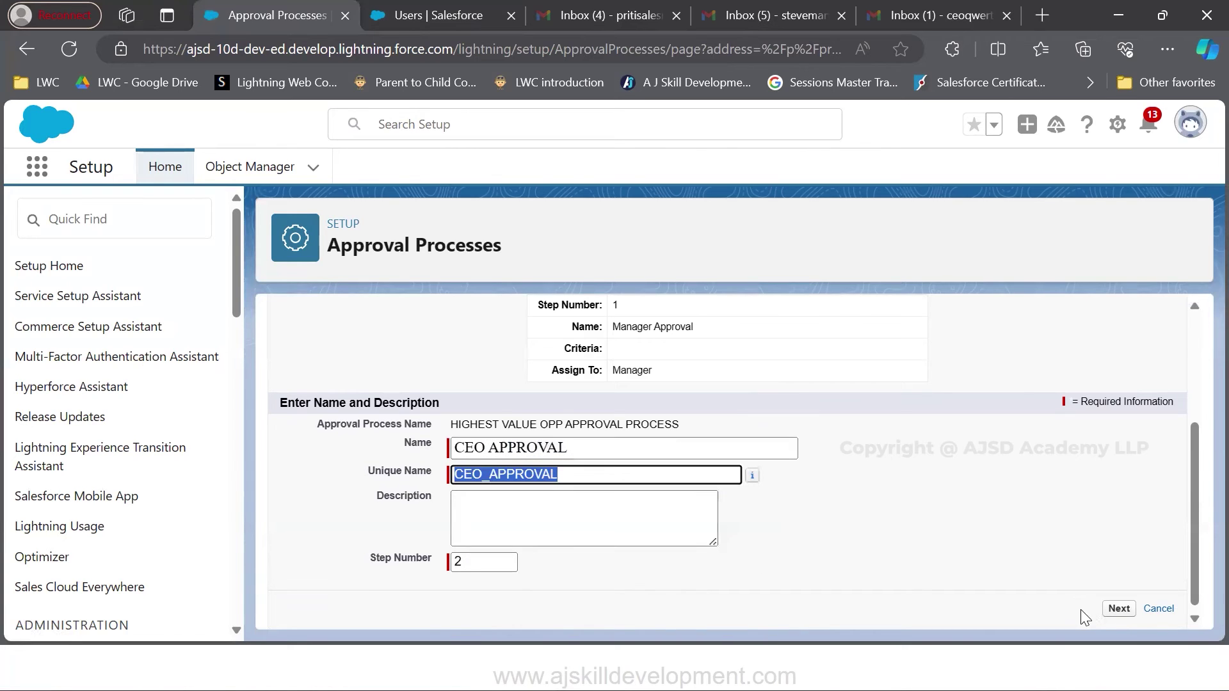
{"action": "left_click", "coordinate": [1120, 613]}
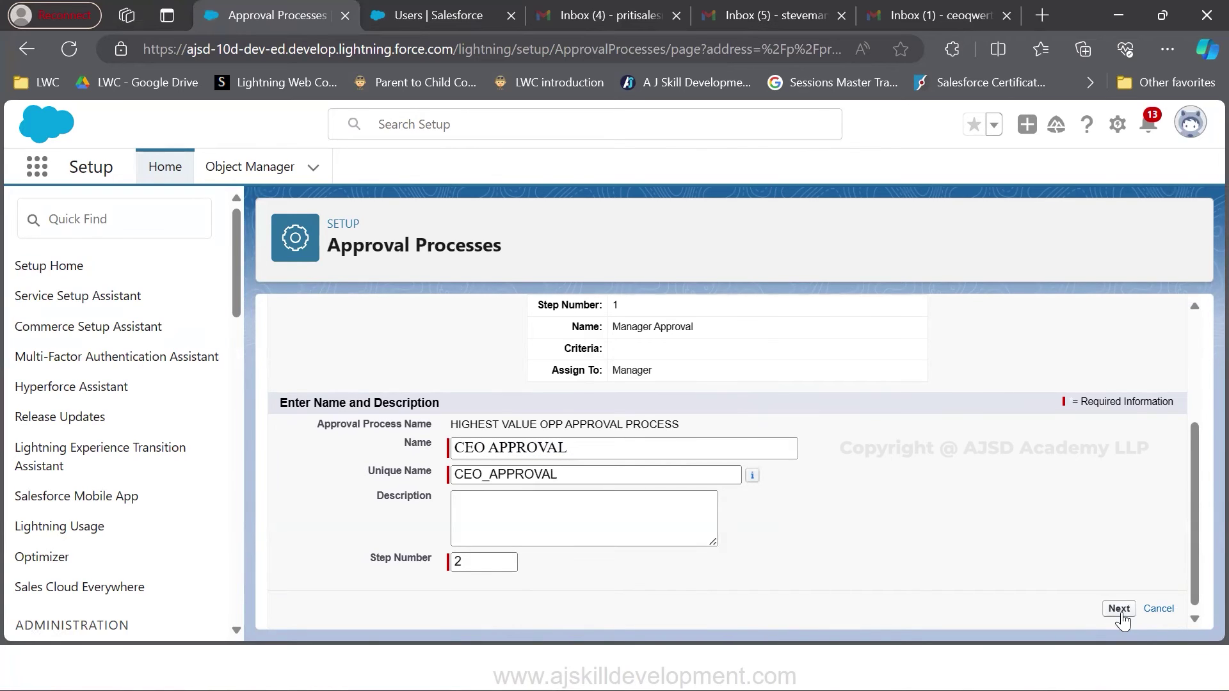
Restrict the CEO APPROVAL step to records meeting criteria, with the first filter as Opportunity: Amount greater than 1000000
{"action": "scroll", "coordinate": [658, 562], "scroll_direction": "down", "scroll_amount": 3}
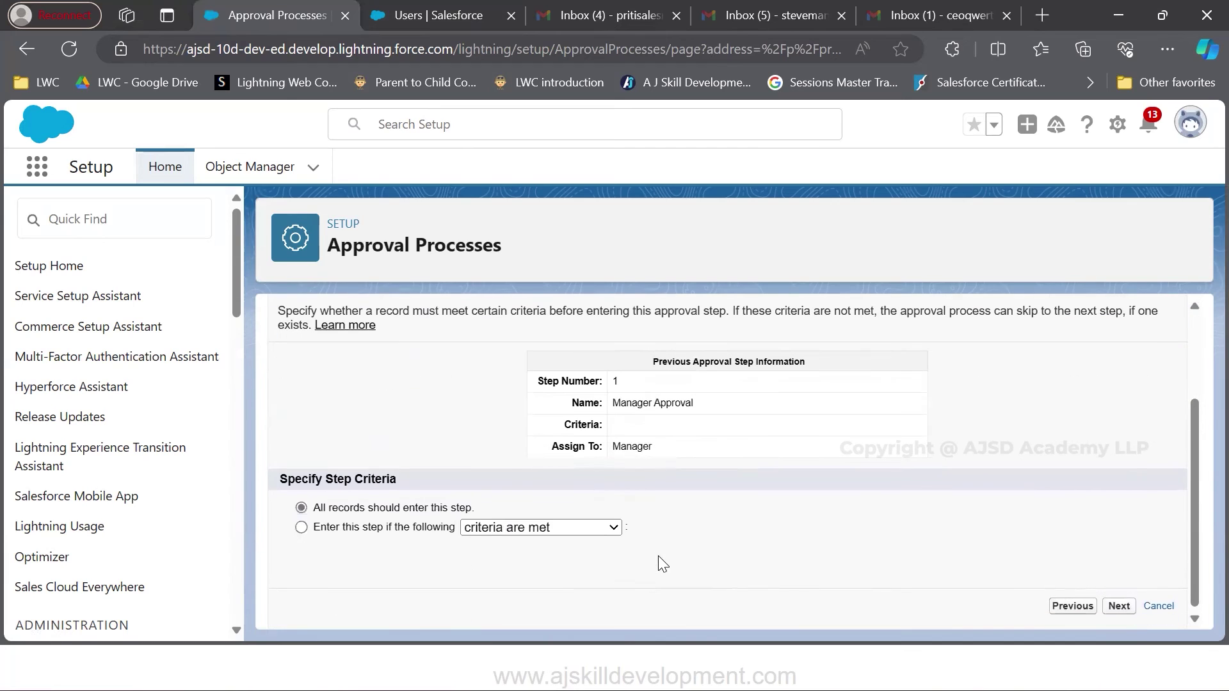
{"action": "left_click", "coordinate": [352, 522]}
{"action": "scroll", "coordinate": [570, 448], "scroll_direction": "down", "scroll_amount": 3}
{"action": "left_click", "coordinate": [569, 448]}
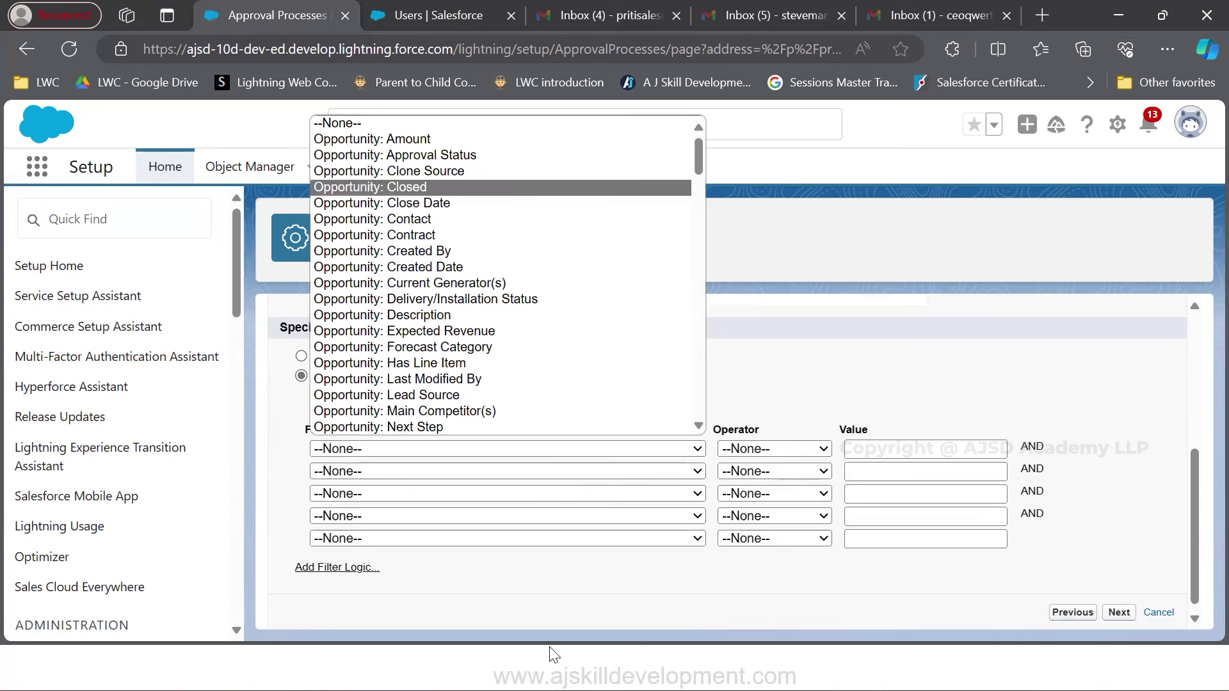
{"action": "left_click", "coordinate": [471, 139]}
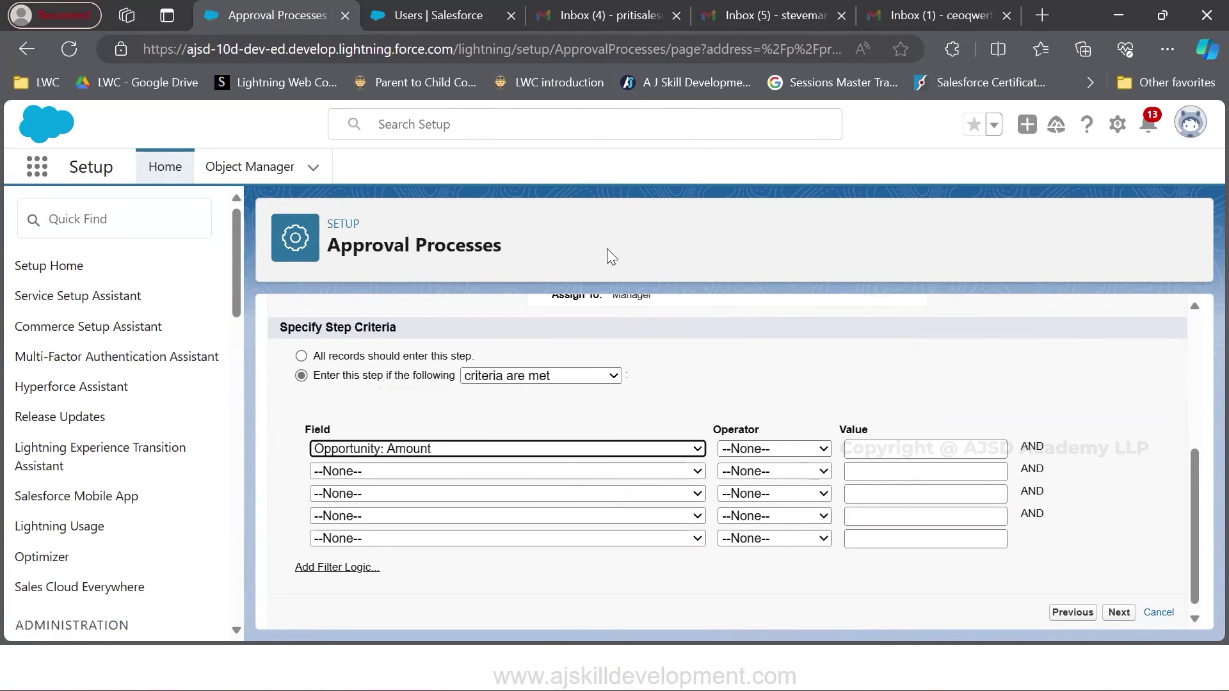
{"action": "left_click", "coordinate": [799, 448]}
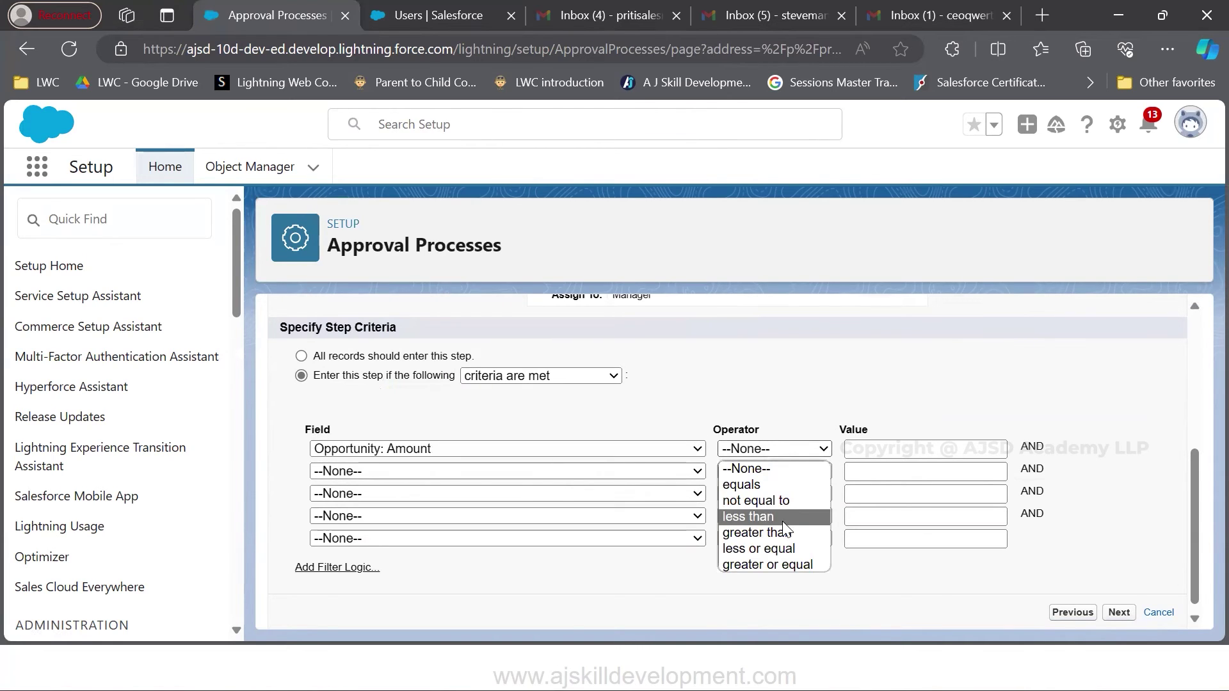
{"action": "left_click", "coordinate": [784, 532]}
{"action": "left_click", "coordinate": [941, 449]}
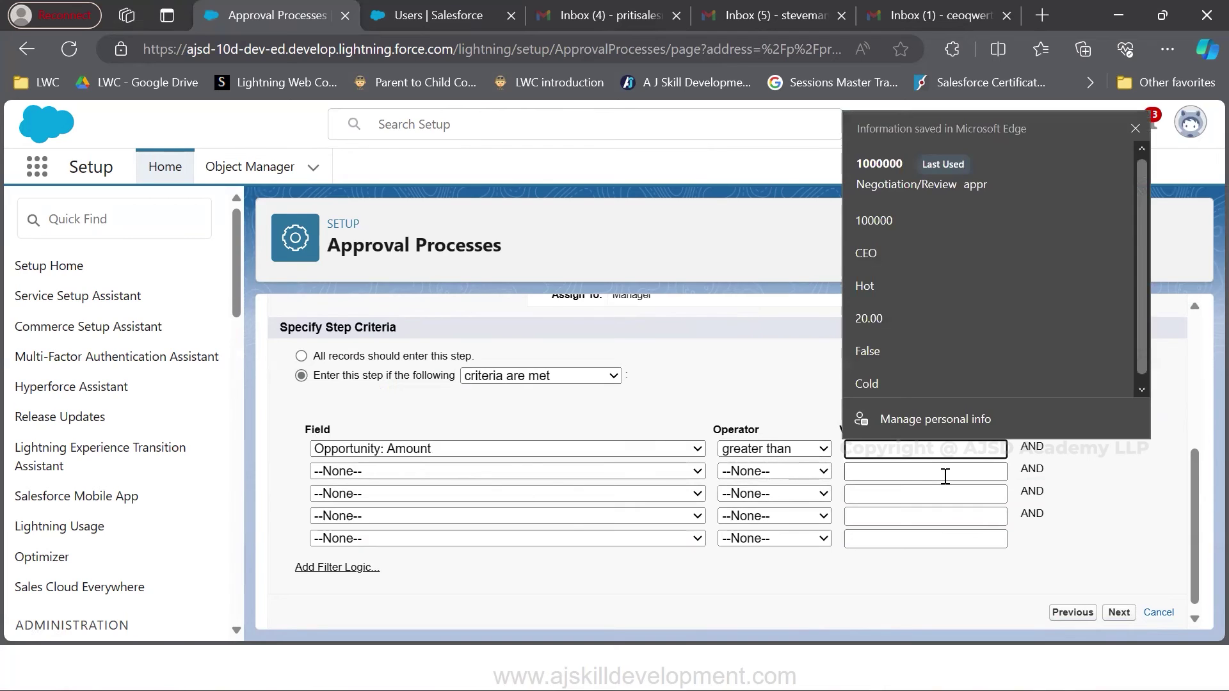
{"action": "type", "text": "100000"}
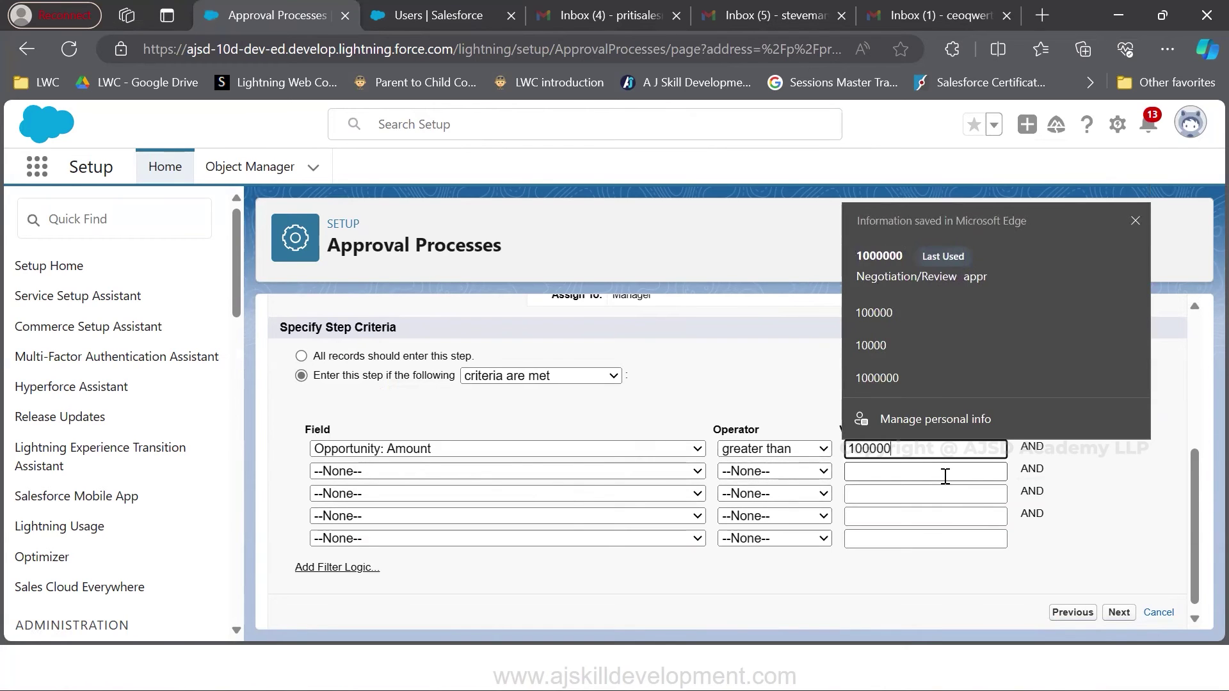
{"action": "type", "text": "0"}
Add a second criterion, Opportunity: Stage equals Negotiation/Review, and continue to the approver selection
{"action": "left_click", "coordinate": [643, 472]}
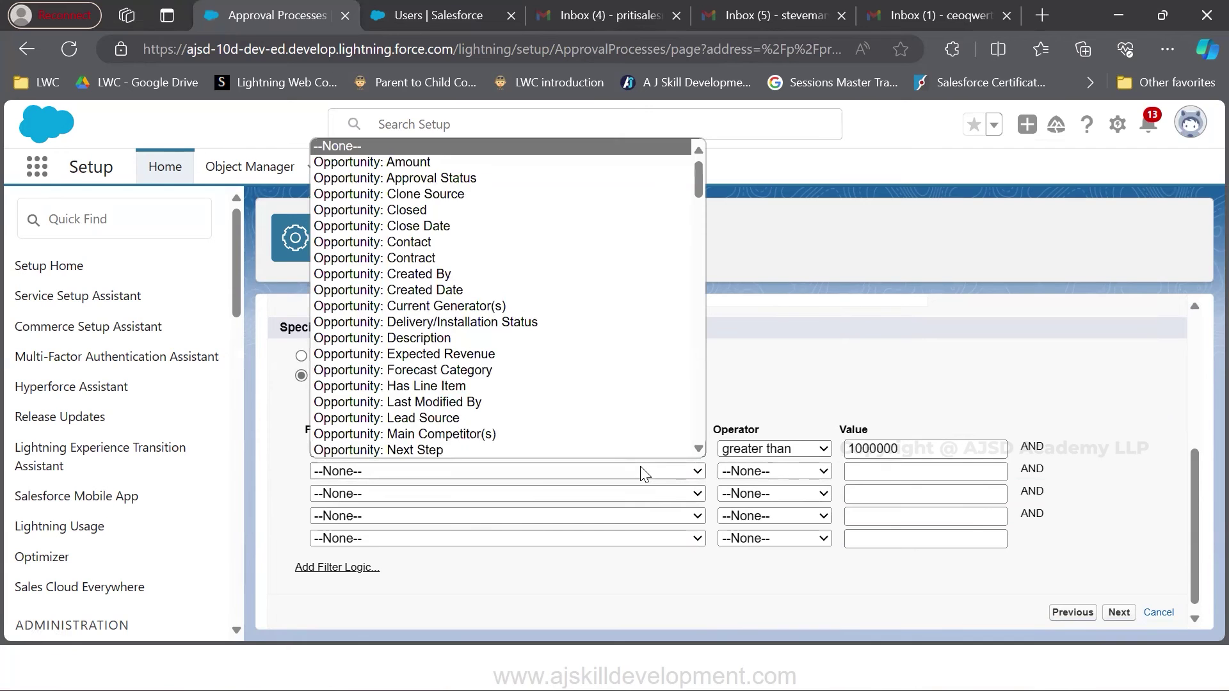
{"action": "scroll", "coordinate": [566, 377], "scroll_direction": "down", "scroll_amount": 3}
{"action": "left_click", "coordinate": [566, 418]}
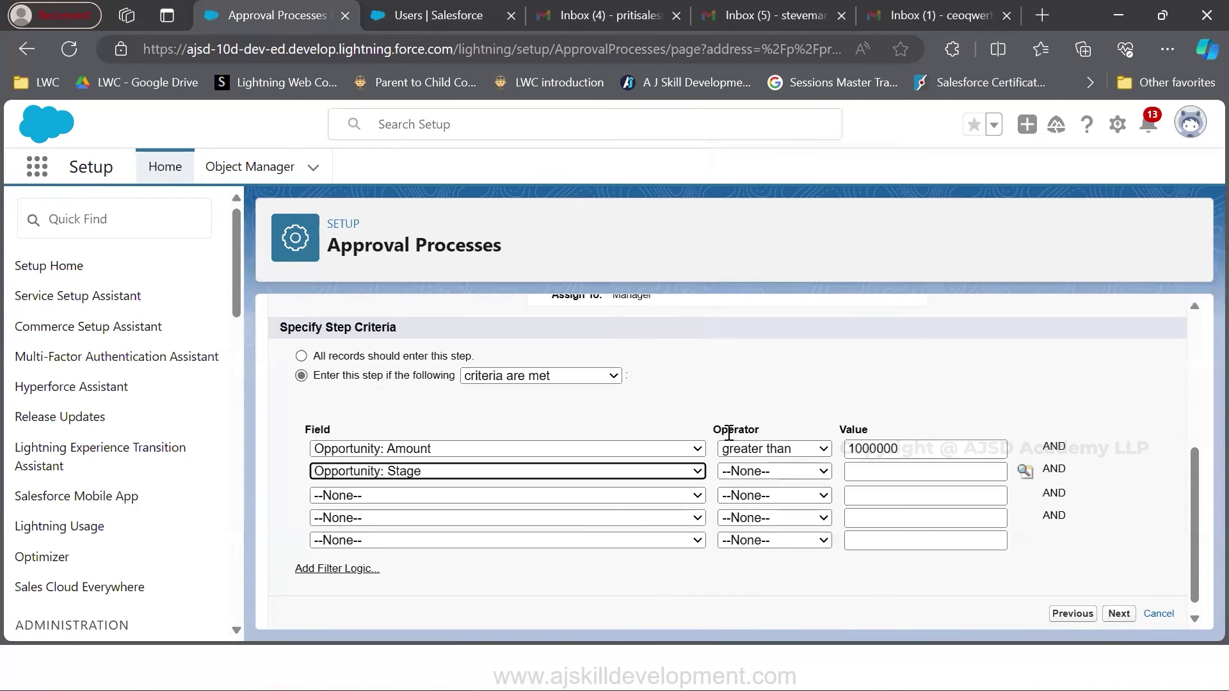
{"action": "left_click", "coordinate": [761, 472]}
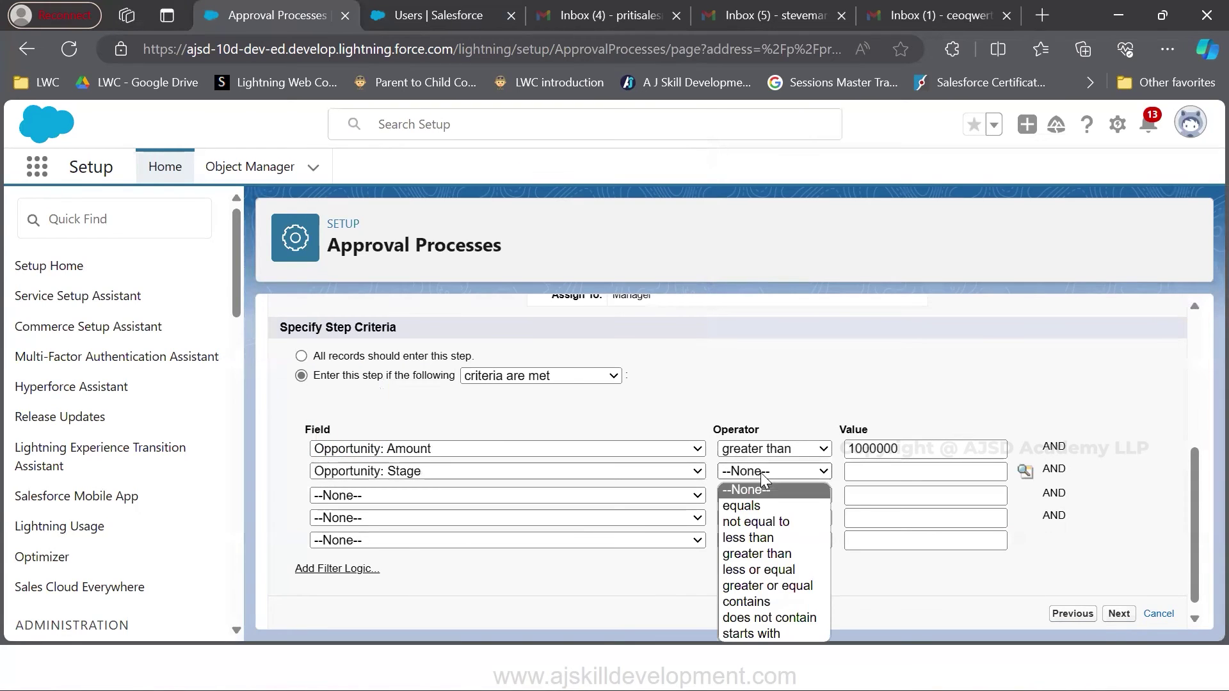
{"action": "left_click", "coordinate": [754, 505]}
{"action": "left_click", "coordinate": [1024, 472]}
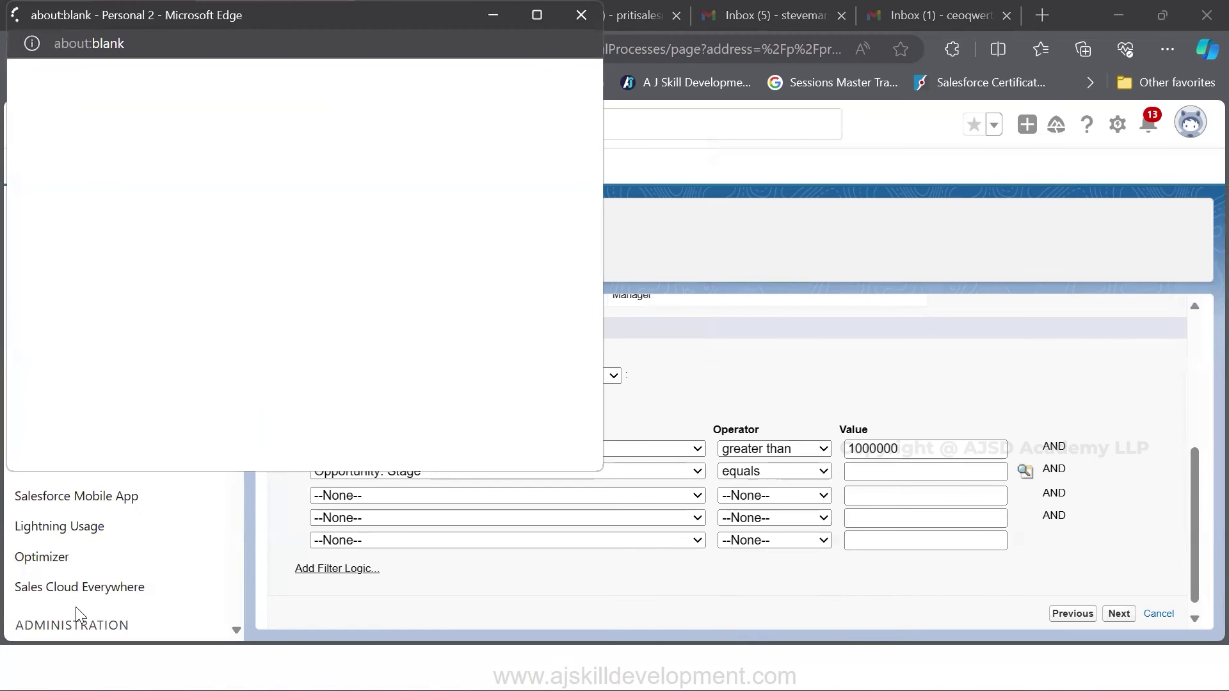
{"action": "left_click", "coordinate": [99, 329]}
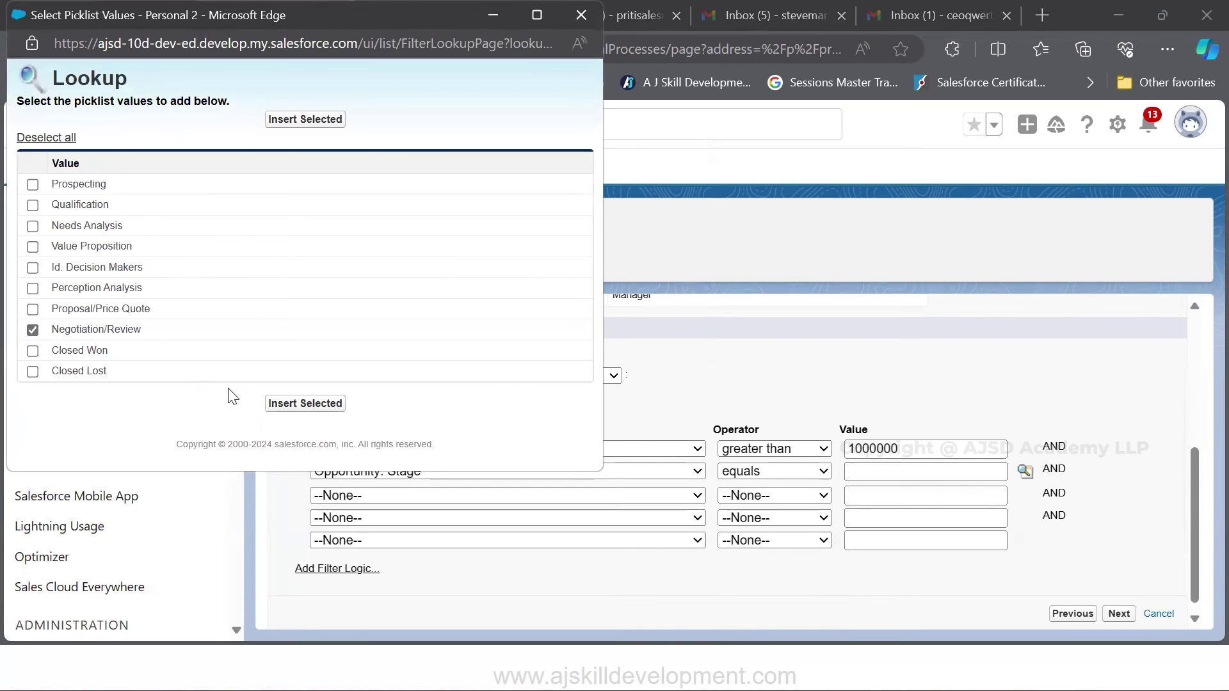
{"action": "left_click", "coordinate": [284, 405]}
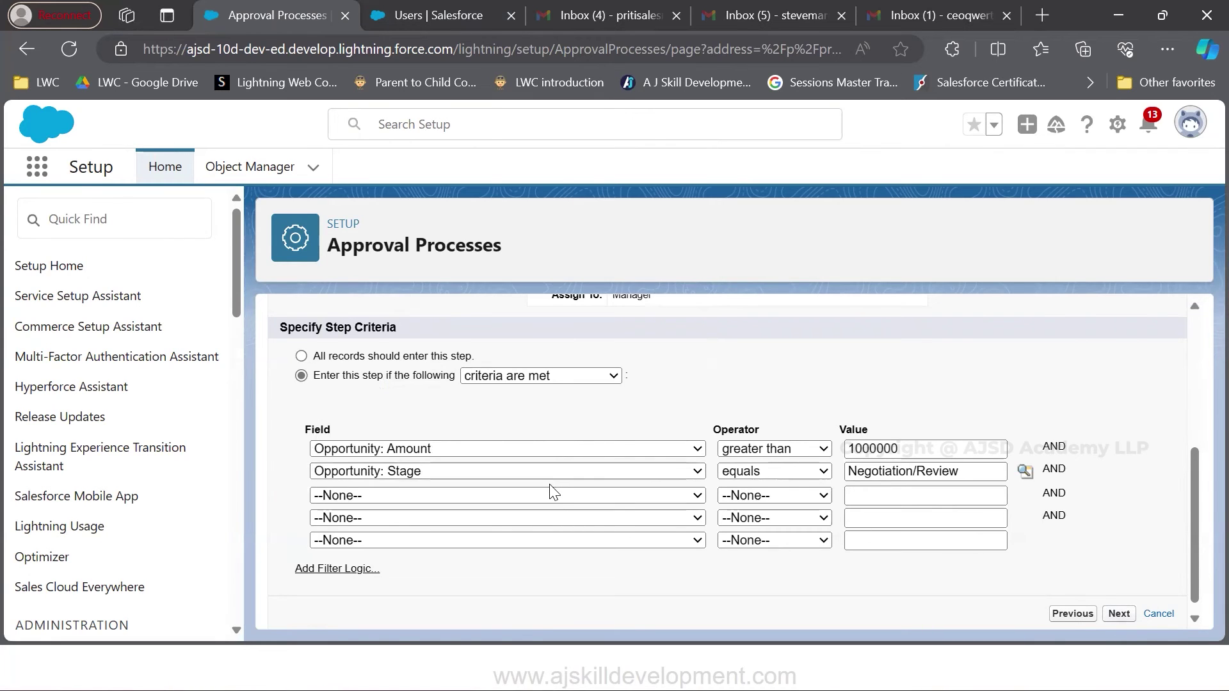
{"action": "scroll", "coordinate": [651, 393], "scroll_direction": "down", "scroll_amount": 3}
{"action": "scroll", "coordinate": [651, 393], "scroll_direction": "down", "scroll_amount": 2}
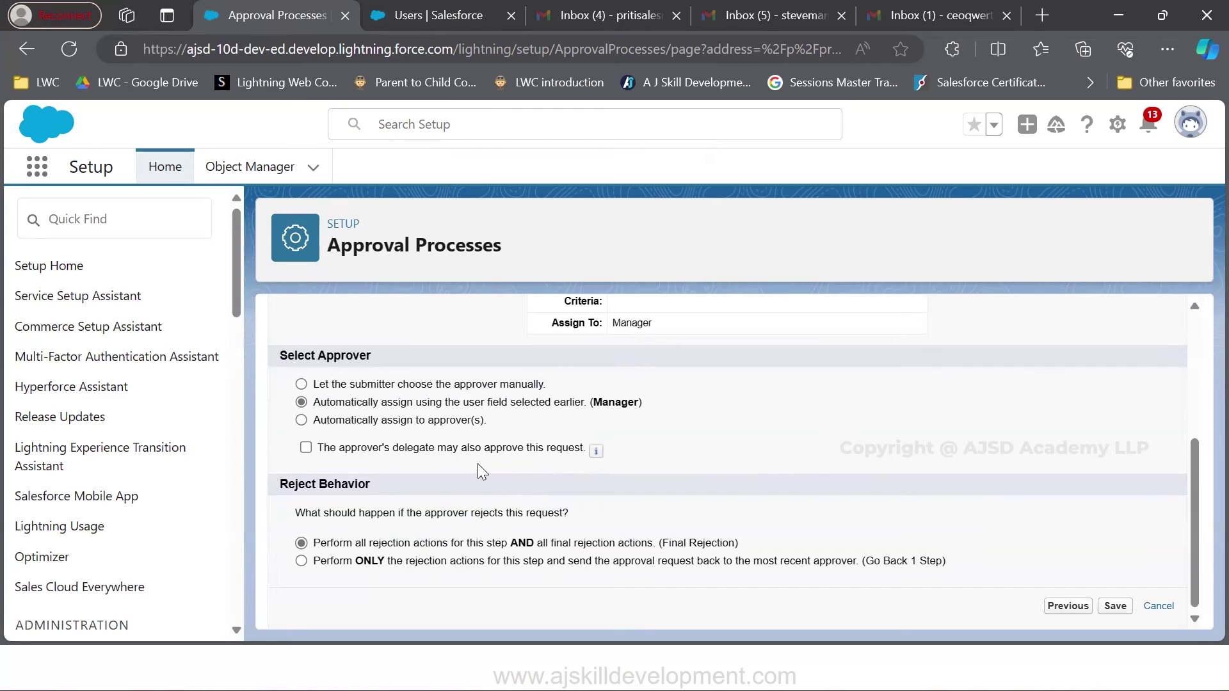
Assign the step automatically to the user with the CEO role and require unanimous approval from all selected approvers
{"action": "left_click", "coordinate": [426, 421]}
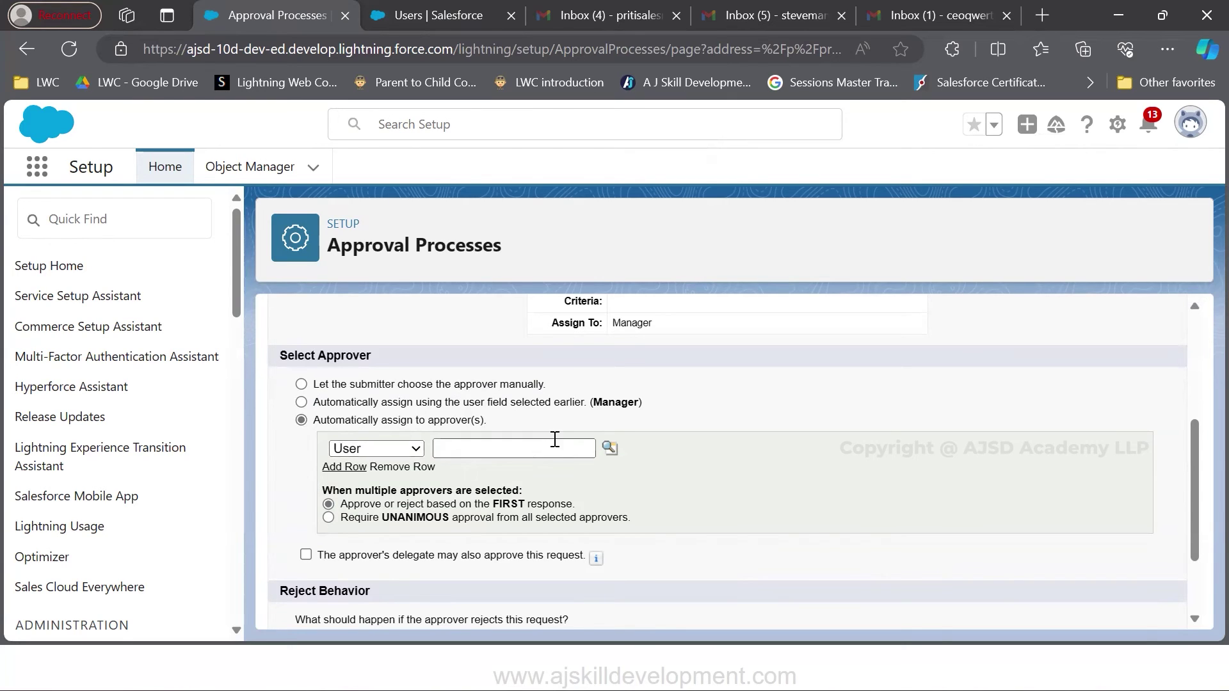
{"action": "left_click", "coordinate": [611, 450]}
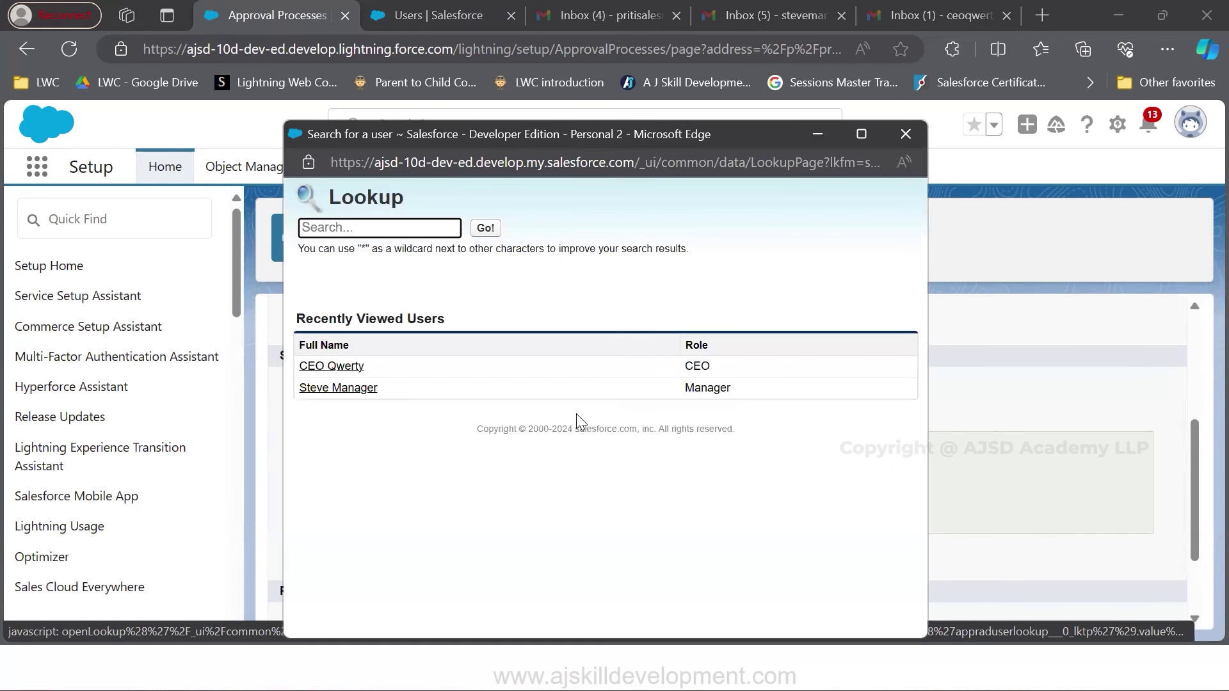
{"action": "left_click", "coordinate": [339, 367]}
{"action": "left_click", "coordinate": [577, 460]}
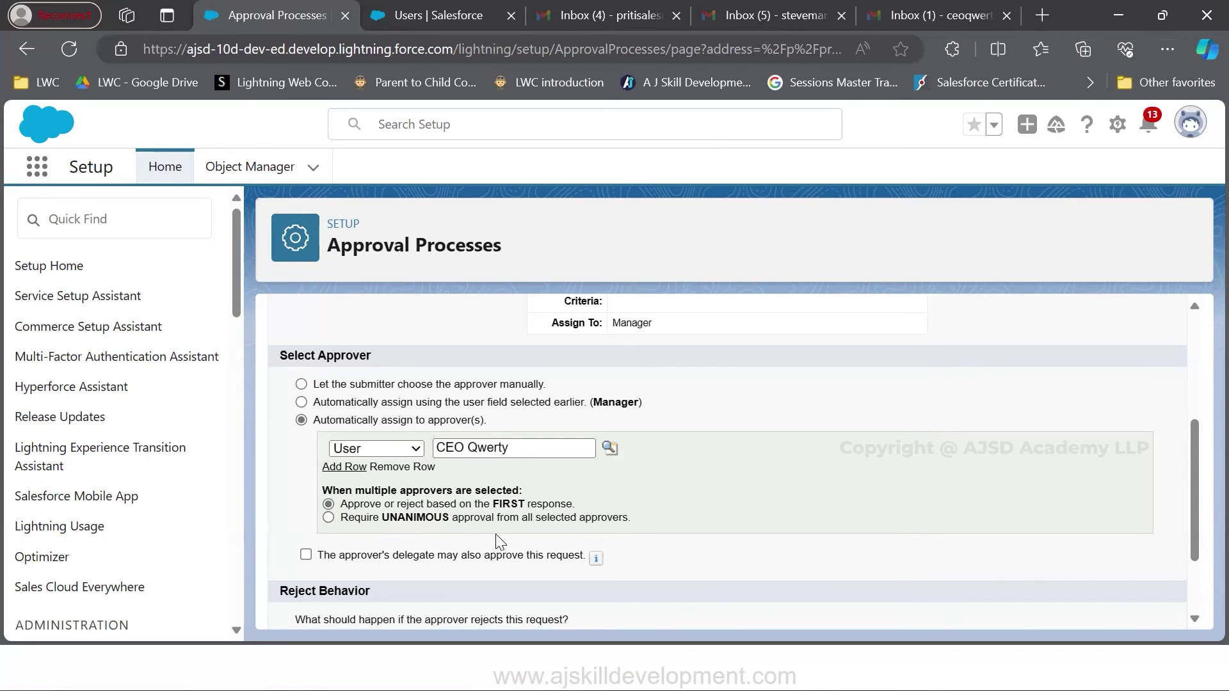
{"action": "left_click", "coordinate": [611, 517]}
{"action": "scroll", "coordinate": [696, 531], "scroll_direction": "down", "scroll_amount": 2}
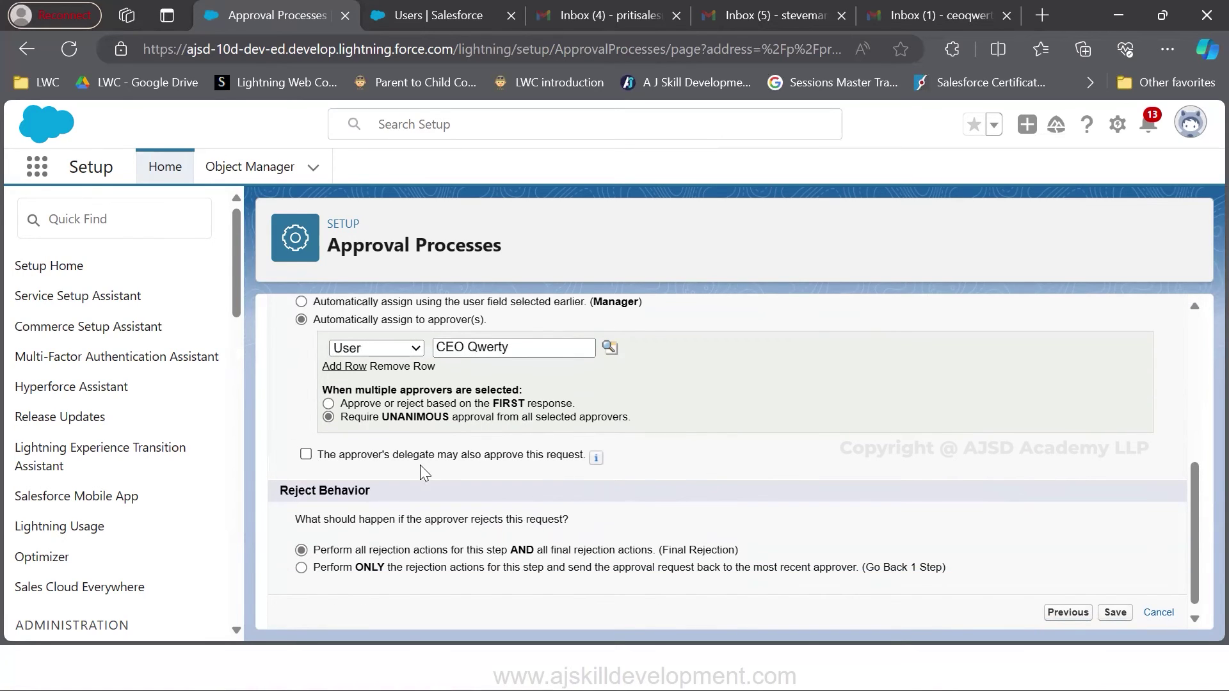
{"action": "scroll", "coordinate": [419, 465], "scroll_direction": "down", "scroll_amount": 1}
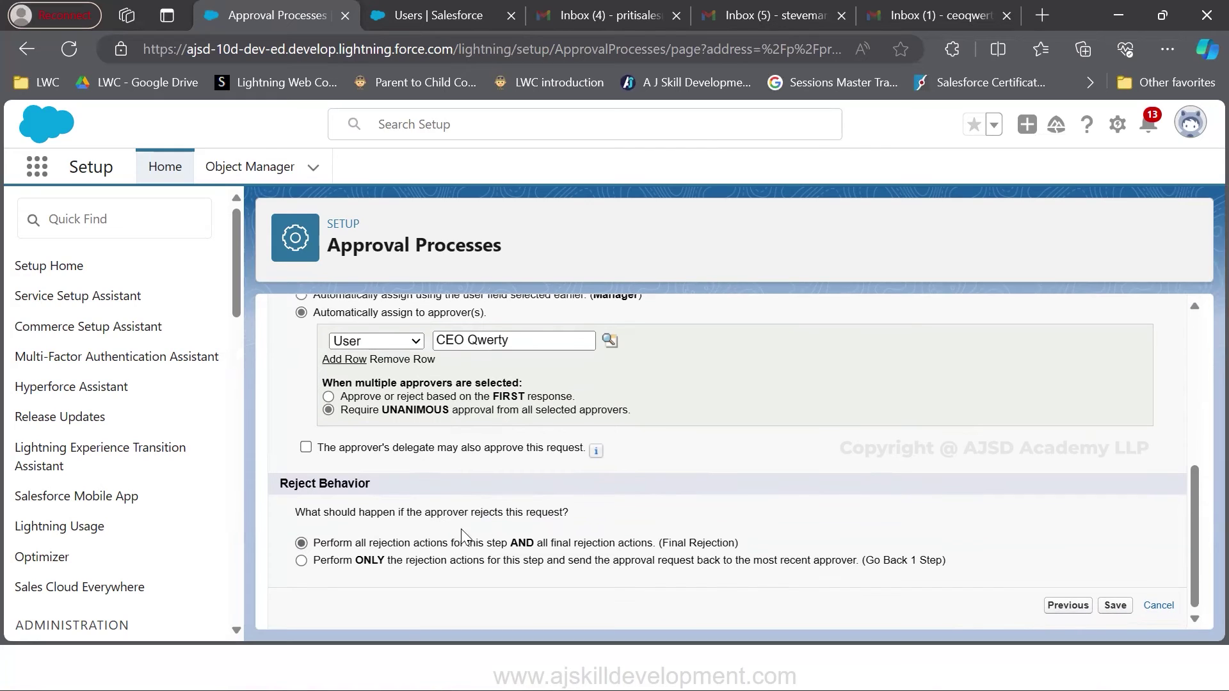
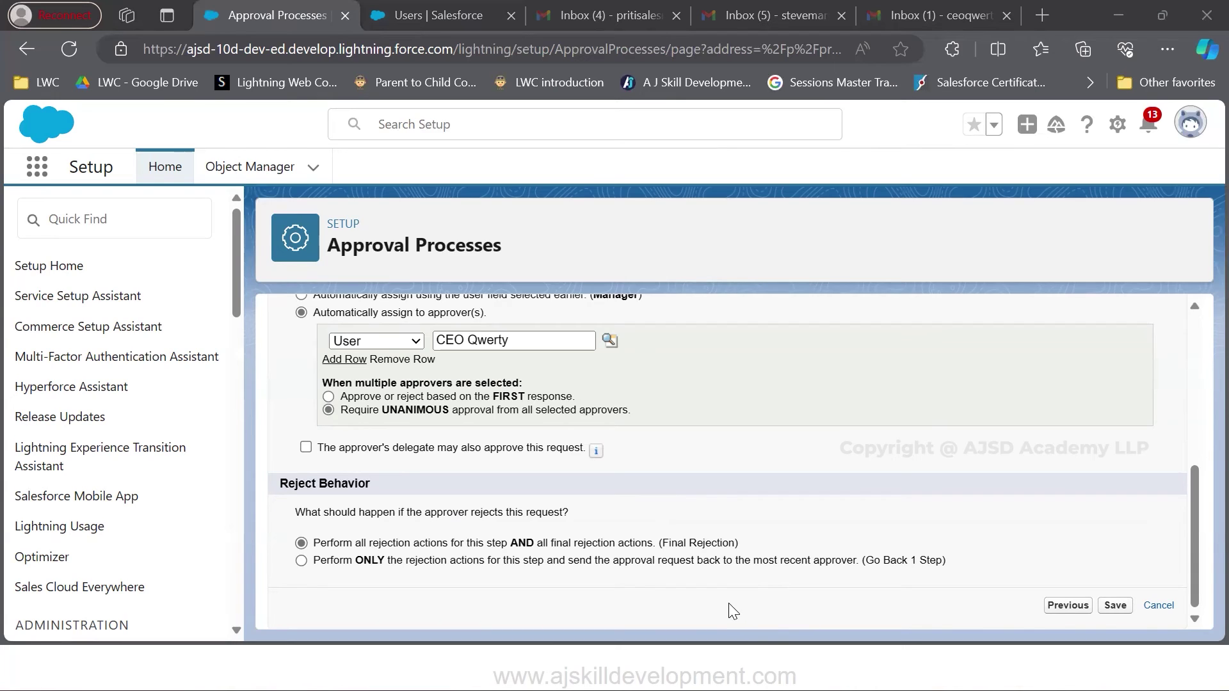
Set the reject behavior to Final Rejection and save the step, going to the process detail page without adding step actions
{"action": "left_click", "coordinate": [711, 562]}
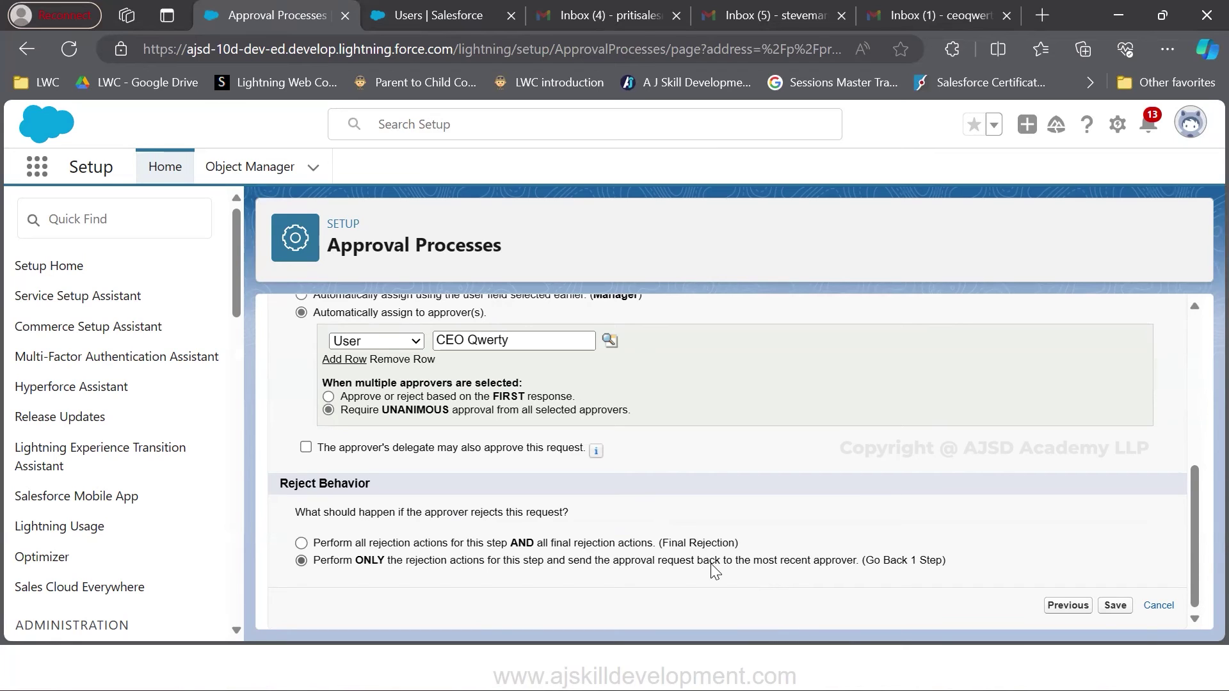
{"action": "left_click", "coordinate": [663, 544]}
{"action": "scroll", "coordinate": [723, 476], "scroll_direction": "up", "scroll_amount": 3}
{"action": "scroll", "coordinate": [723, 476], "scroll_direction": "down", "scroll_amount": 1}
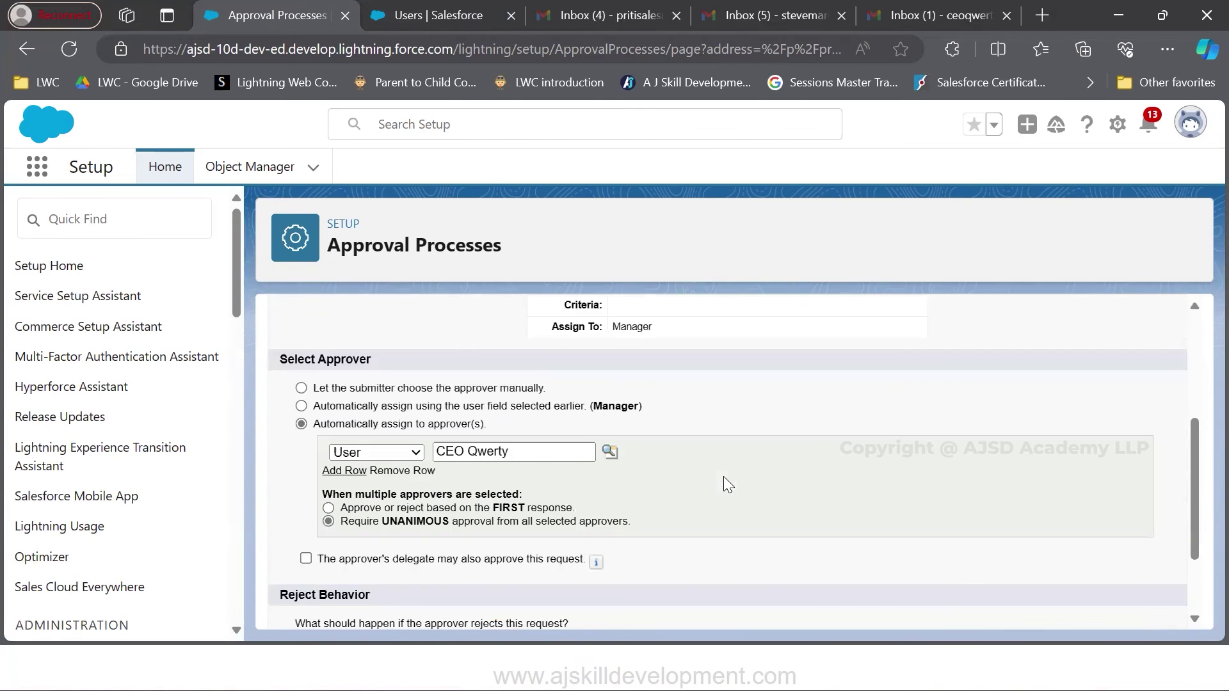
{"action": "scroll", "coordinate": [728, 485], "scroll_direction": "down", "scroll_amount": 2}
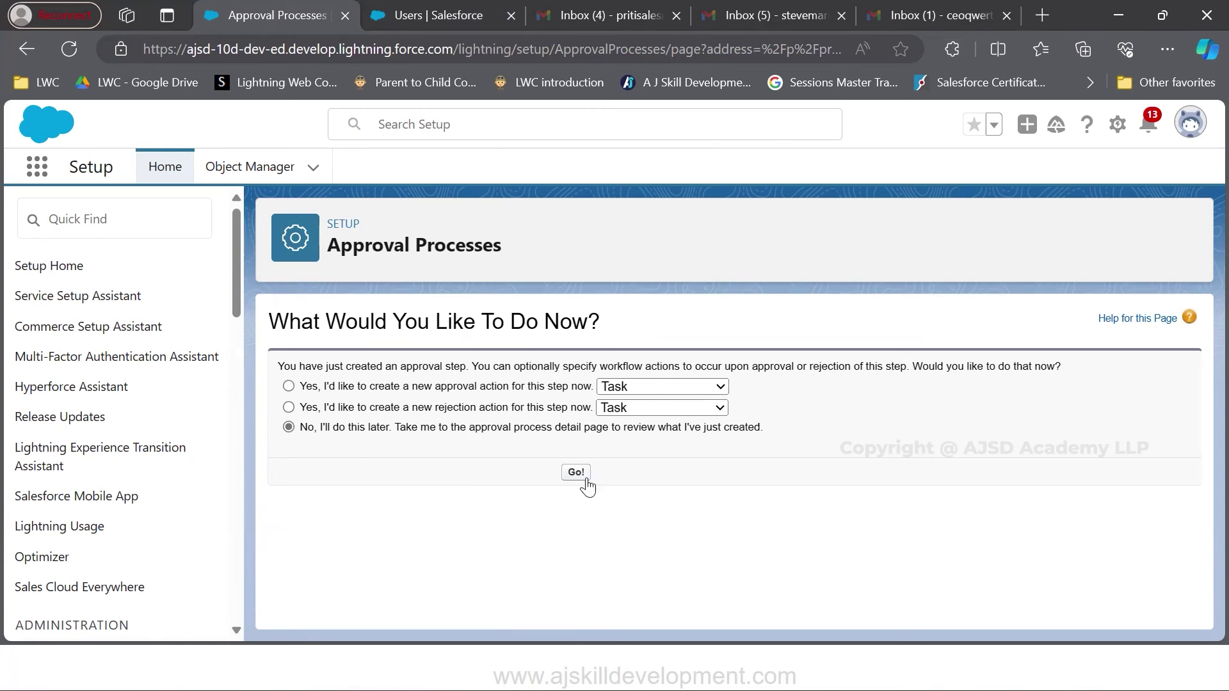
{"action": "scroll", "coordinate": [614, 523], "scroll_direction": "down", "scroll_amount": 6}
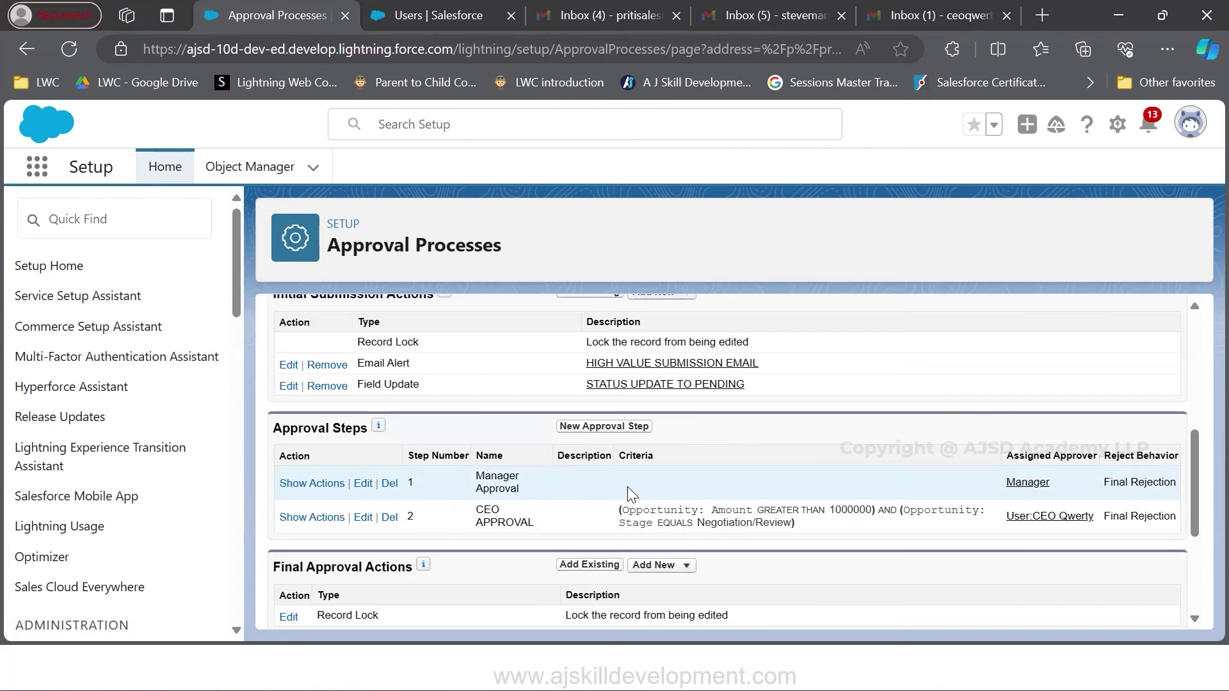
Review the entry criteria and approval steps, and start a new field update for the Final Approval Actions
{"action": "scroll", "coordinate": [627, 486], "scroll_direction": "up", "scroll_amount": 3}
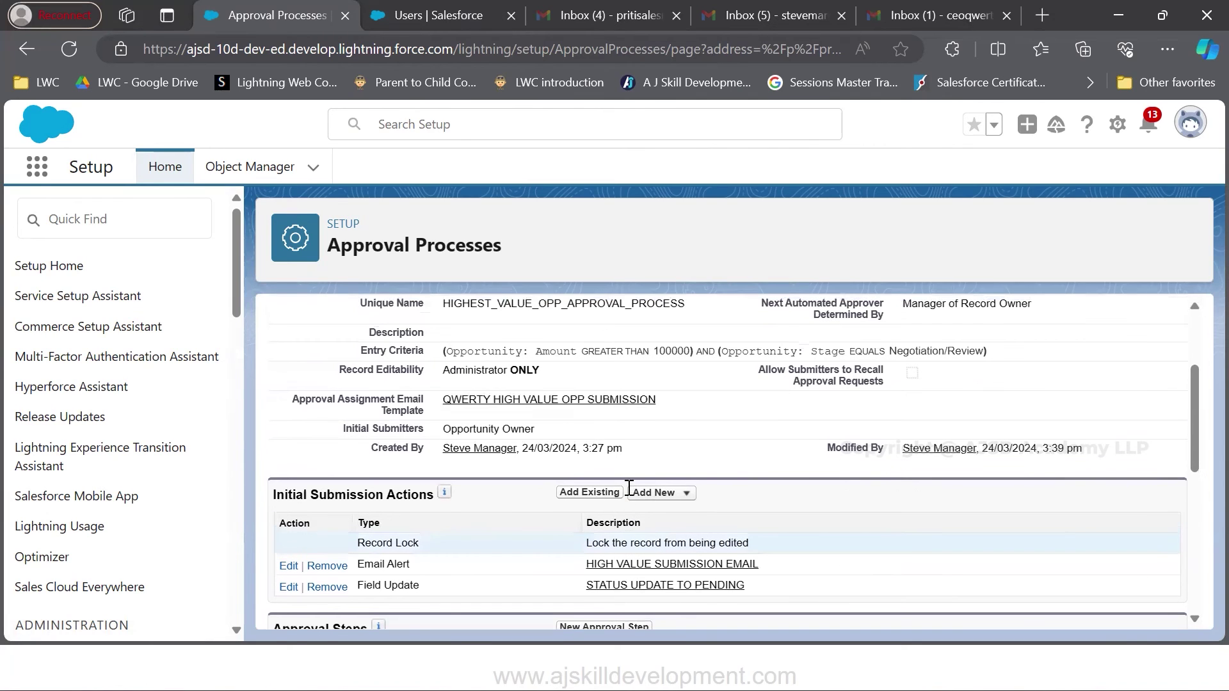
{"action": "left_click_drag", "start_coordinate": [445, 351], "coordinate": [997, 353]}
{"action": "scroll", "coordinate": [924, 460], "scroll_direction": "down", "scroll_amount": 2}
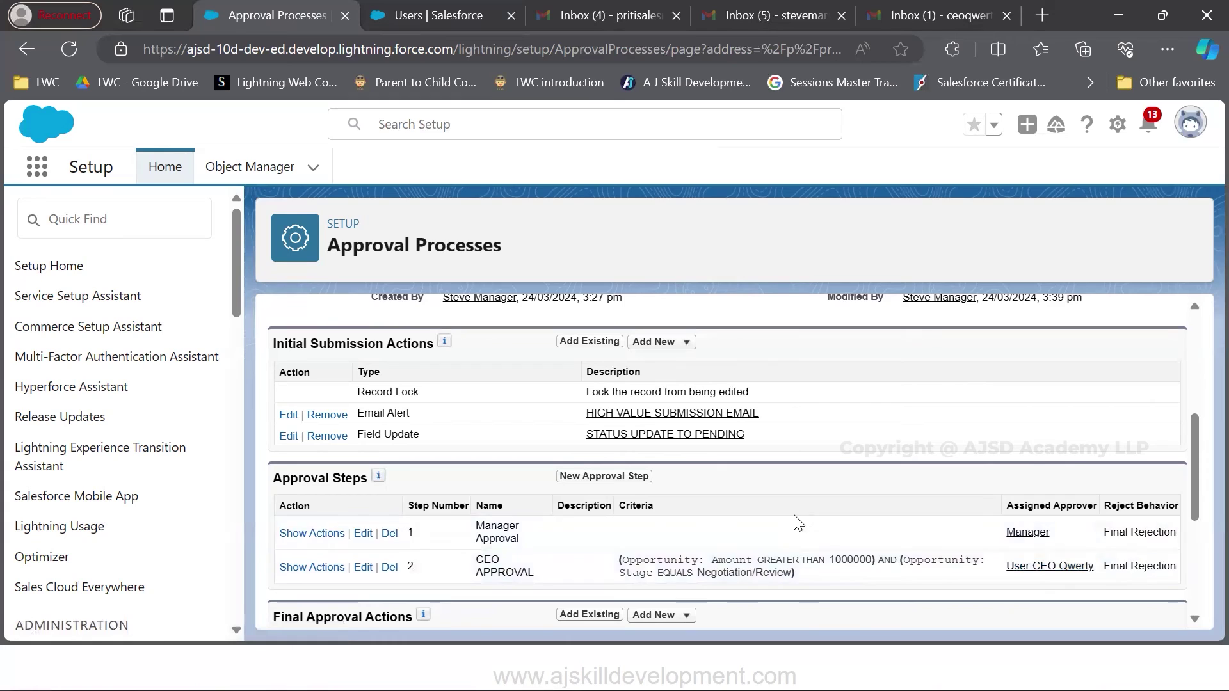
{"action": "scroll", "coordinate": [725, 517], "scroll_direction": "down", "scroll_amount": 2}
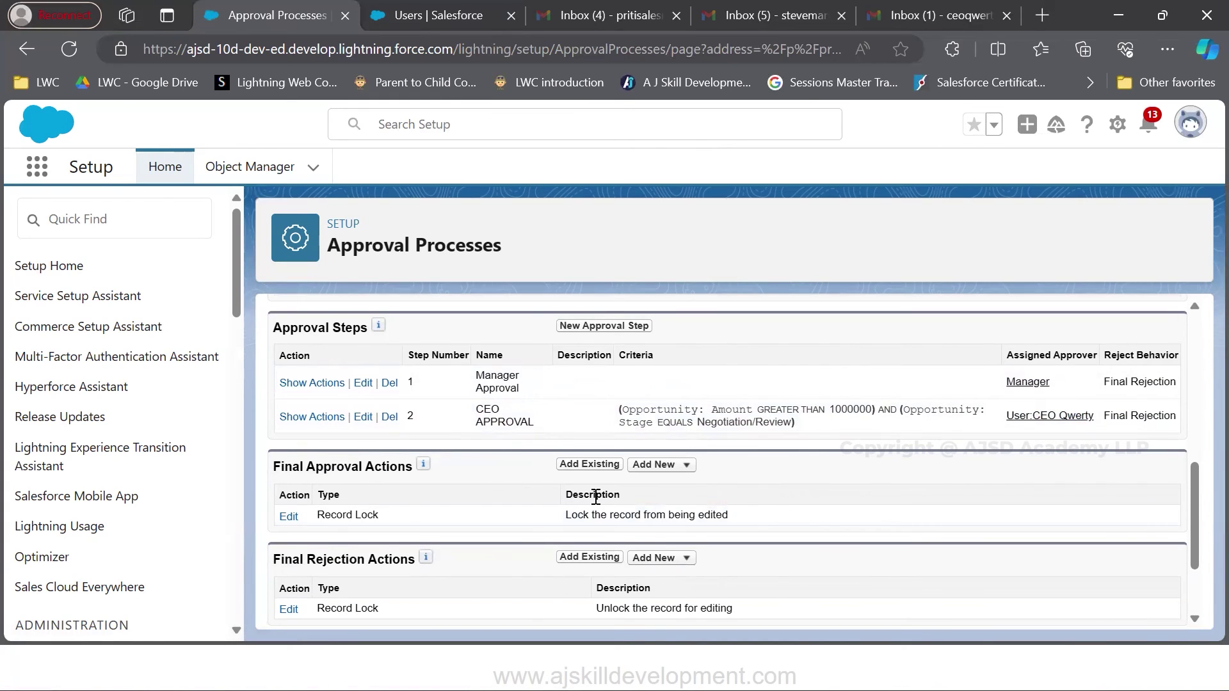
{"action": "left_click", "coordinate": [654, 465]}
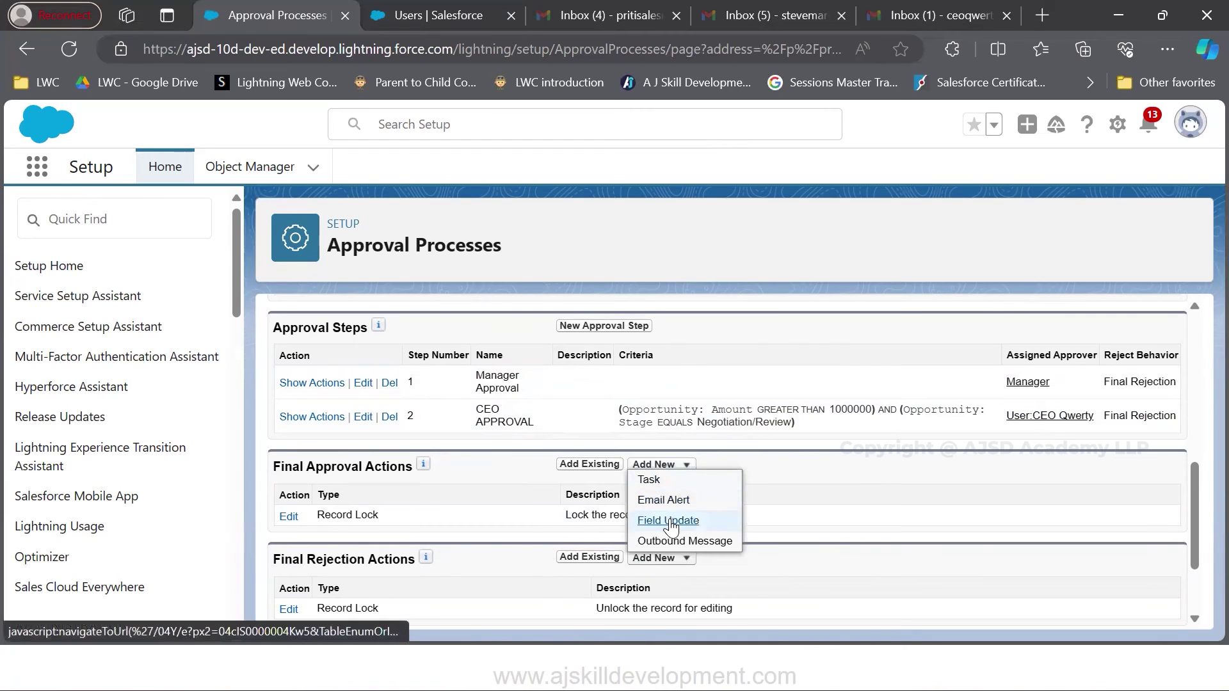
{"action": "left_click", "coordinate": [668, 520]}
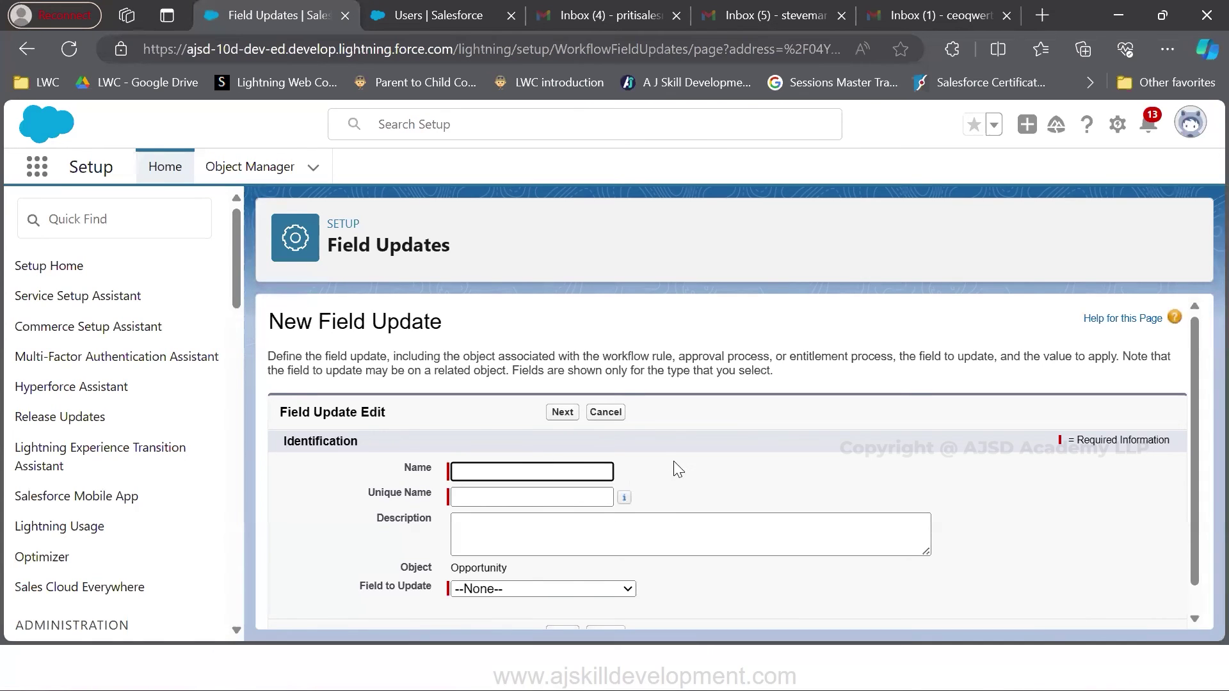
Name the field update "STATUS UPADTE TO APPROVED" and let its unique name fill in from it
{"action": "type", "text": "stat"}
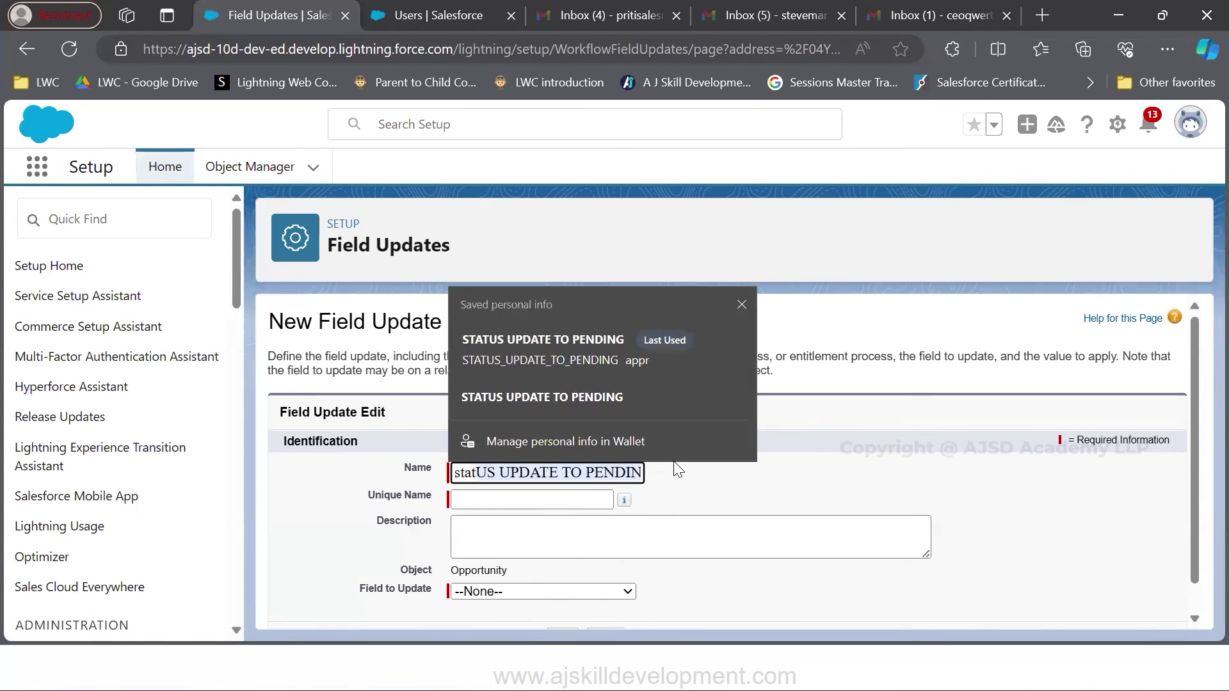
{"action": "key", "text": "BackSpace"}
{"action": "key", "text": "BackSpace"}
{"action": "key", "text": "BackSpace"}
{"action": "key", "text": "BackSpace"}
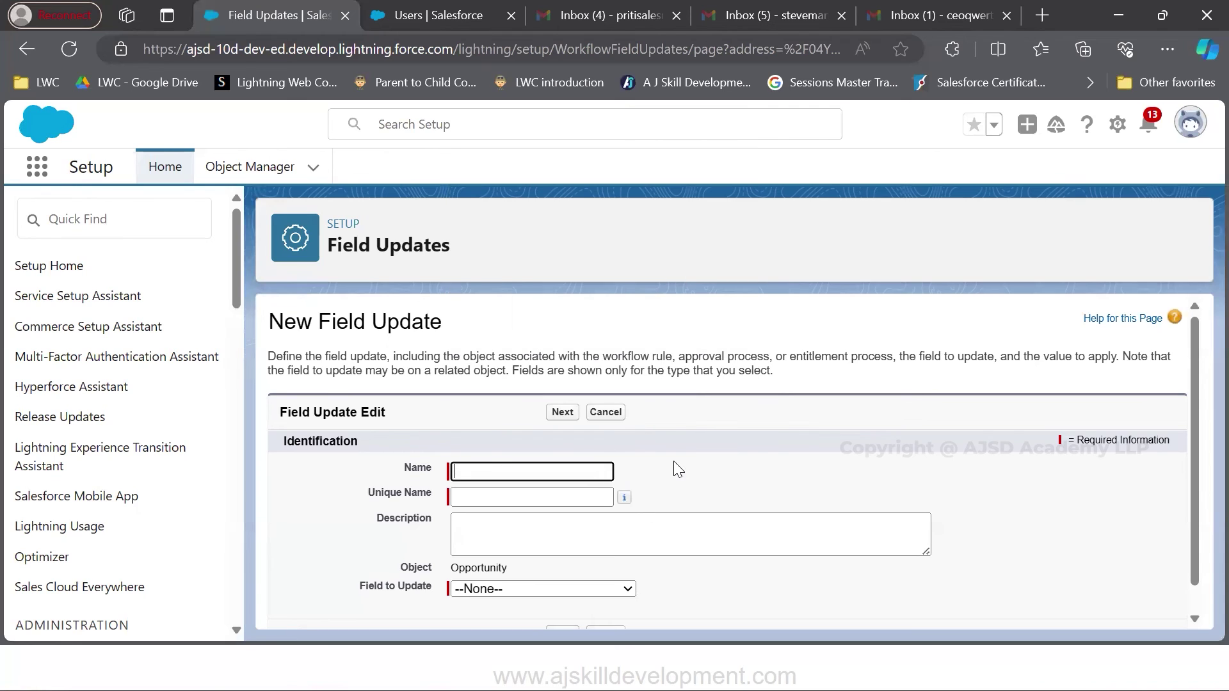
{"action": "type", "text": "Stat"}
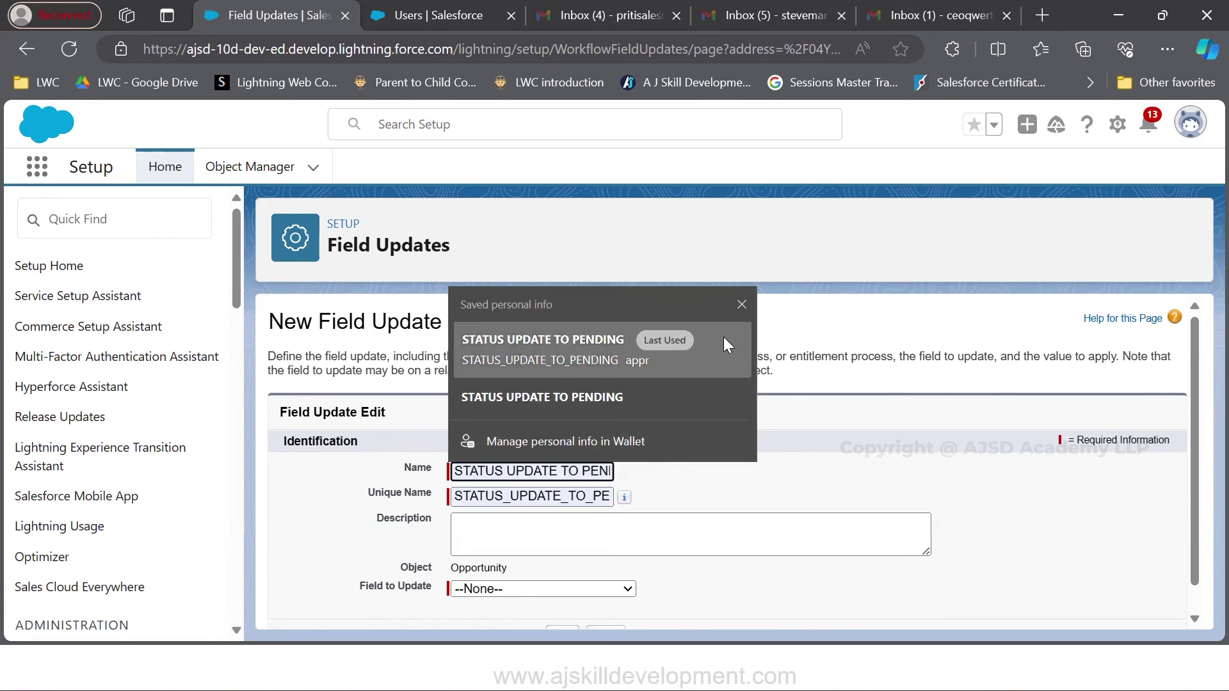
{"action": "left_click", "coordinate": [741, 304]}
{"action": "type", "text": "US UPA"}
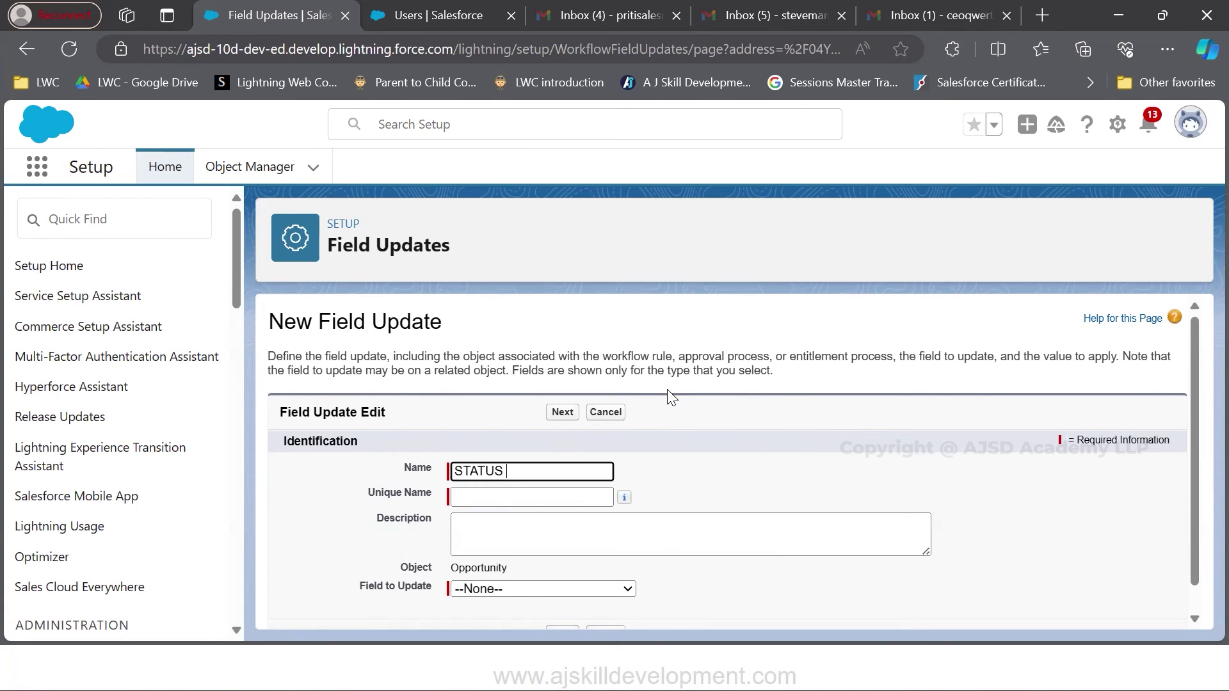
{"action": "key", "text": "BackSpace"}
{"action": "type", "text": "UPADTE TO APPROVED"}
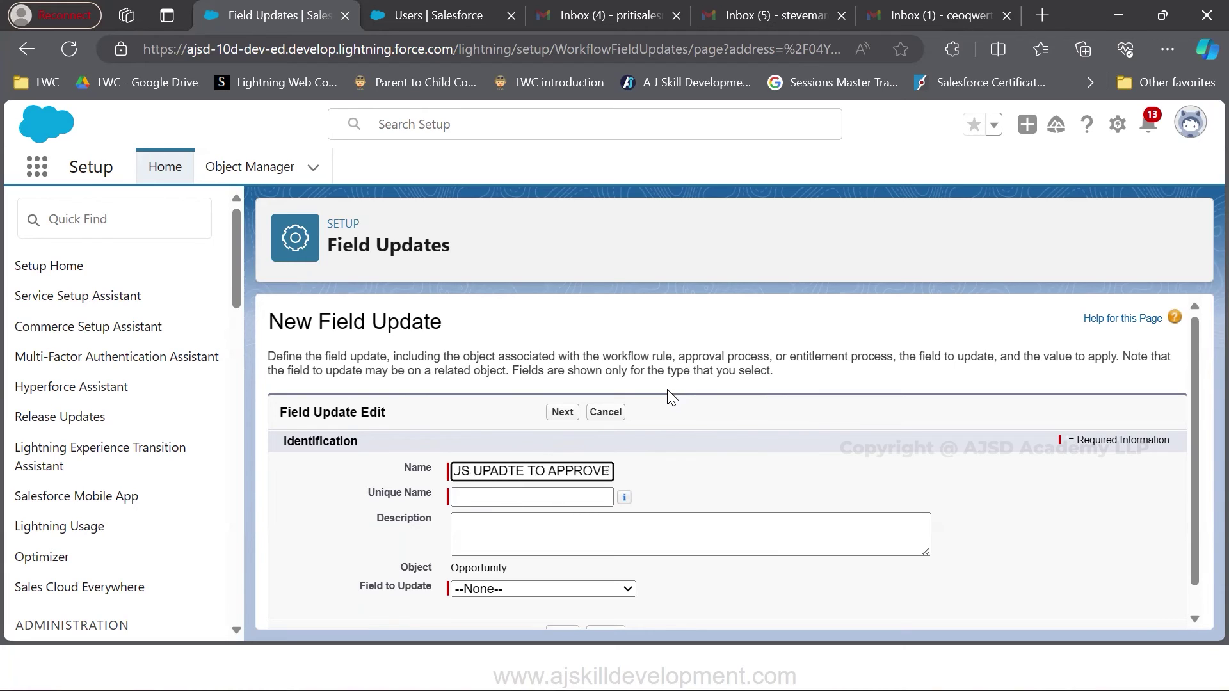
{"action": "left_click", "coordinate": [540, 491]}
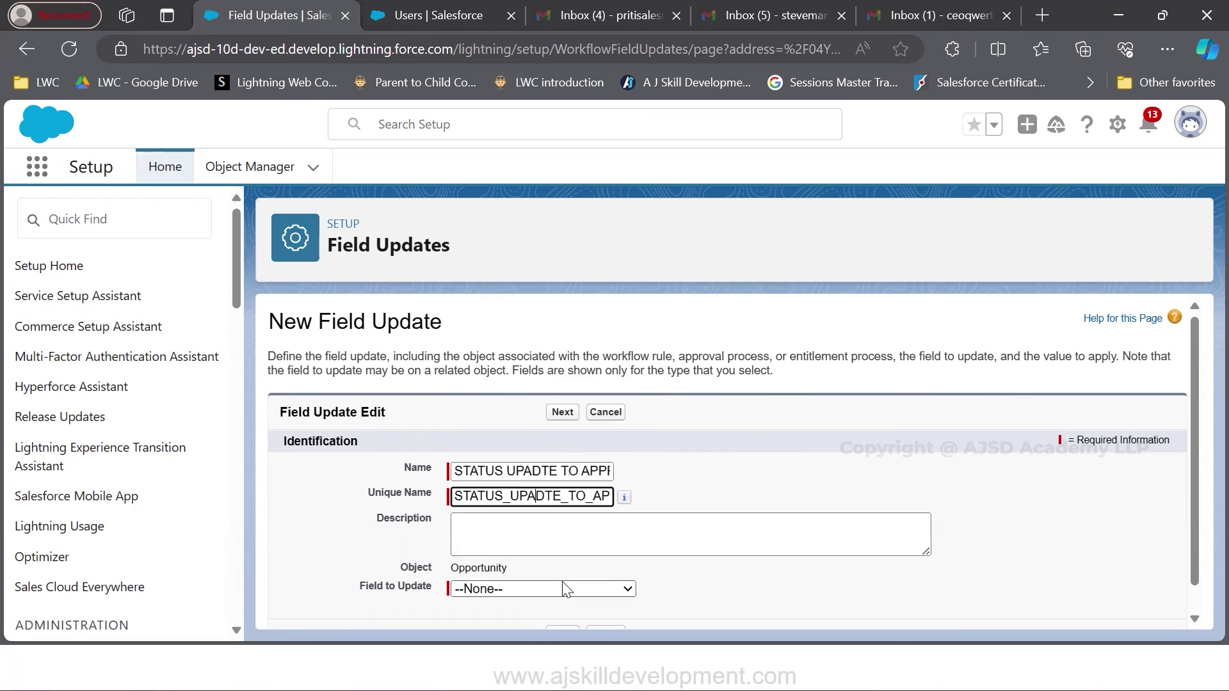
Choose Approval Status as the field to update and continue to the new value settings
{"action": "left_click", "coordinate": [567, 589]}
{"action": "left_click", "coordinate": [562, 505]}
{"action": "scroll", "coordinate": [629, 514], "scroll_direction": "down", "scroll_amount": 1}
{"action": "left_click", "coordinate": [563, 607]}
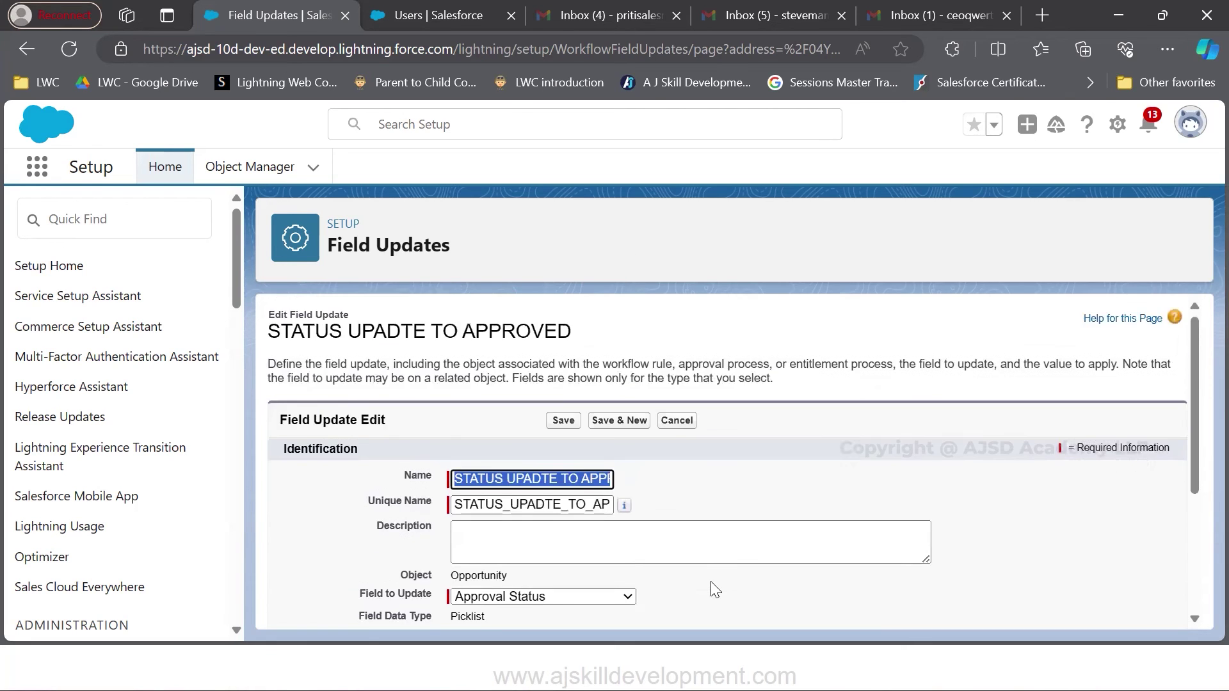
Set the field update's new value to the specific picklist value APPROVED and save it
{"action": "scroll", "coordinate": [710, 584], "scroll_direction": "down", "scroll_amount": 3}
{"action": "left_click", "coordinate": [677, 565]}
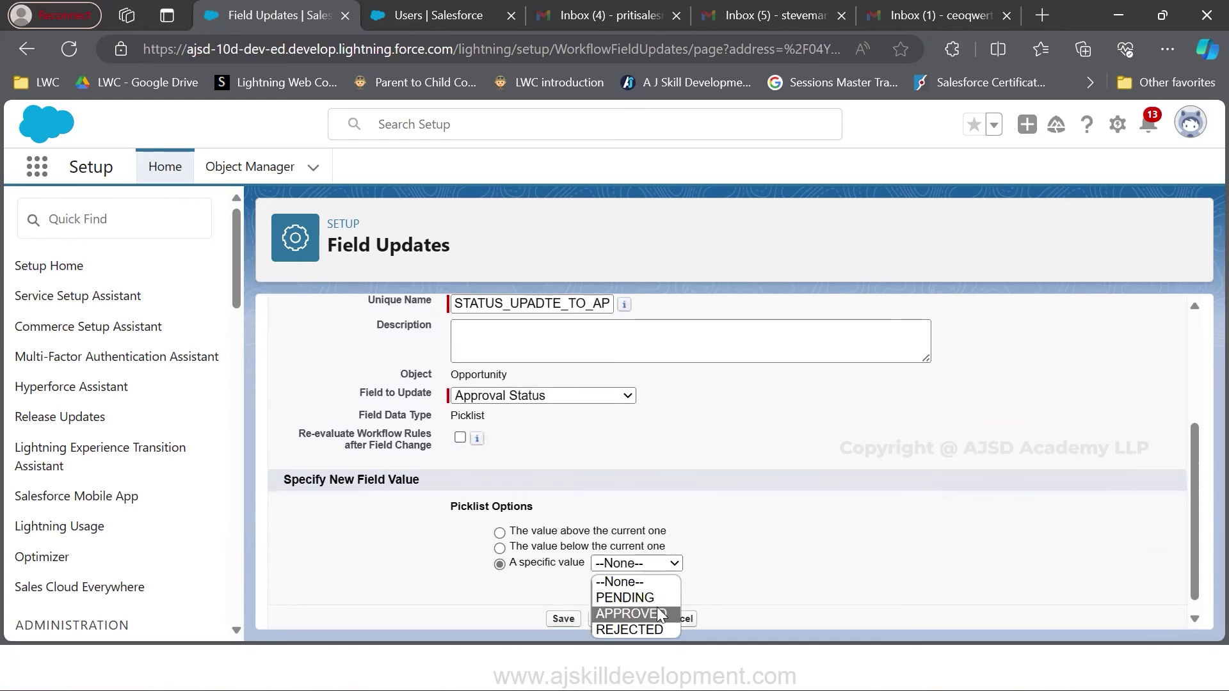
{"action": "left_click", "coordinate": [654, 613]}
{"action": "left_click", "coordinate": [565, 619]}
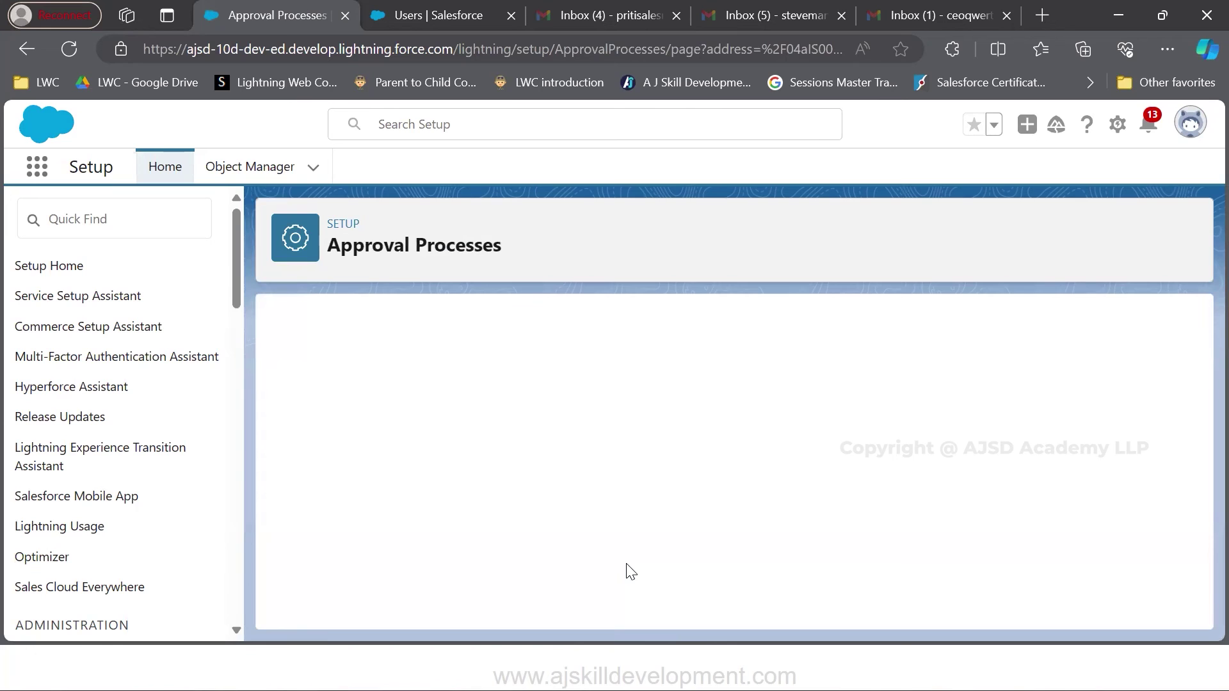
Start a new email alert for the Final Approval Actions, describe it as "APPROVAL EMAIL TO" plus the sales rep's name, and let the unique name fill in
{"action": "scroll", "coordinate": [626, 563], "scroll_direction": "down", "scroll_amount": 9}
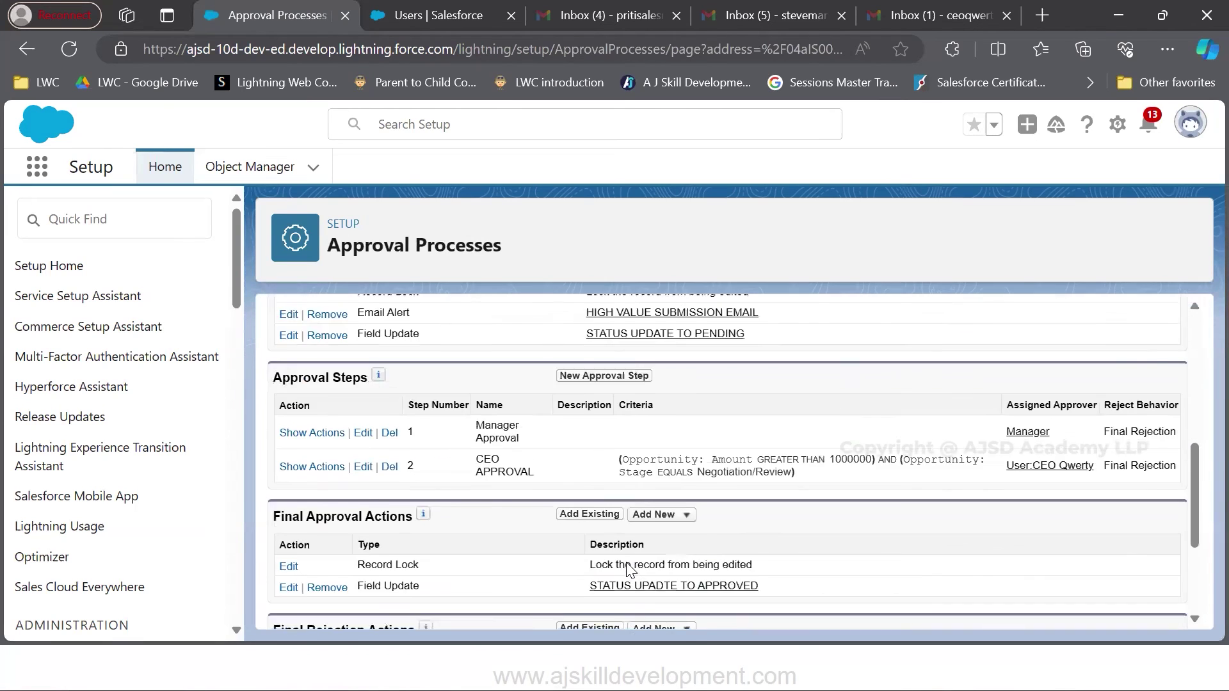
{"action": "left_click", "coordinate": [659, 362]}
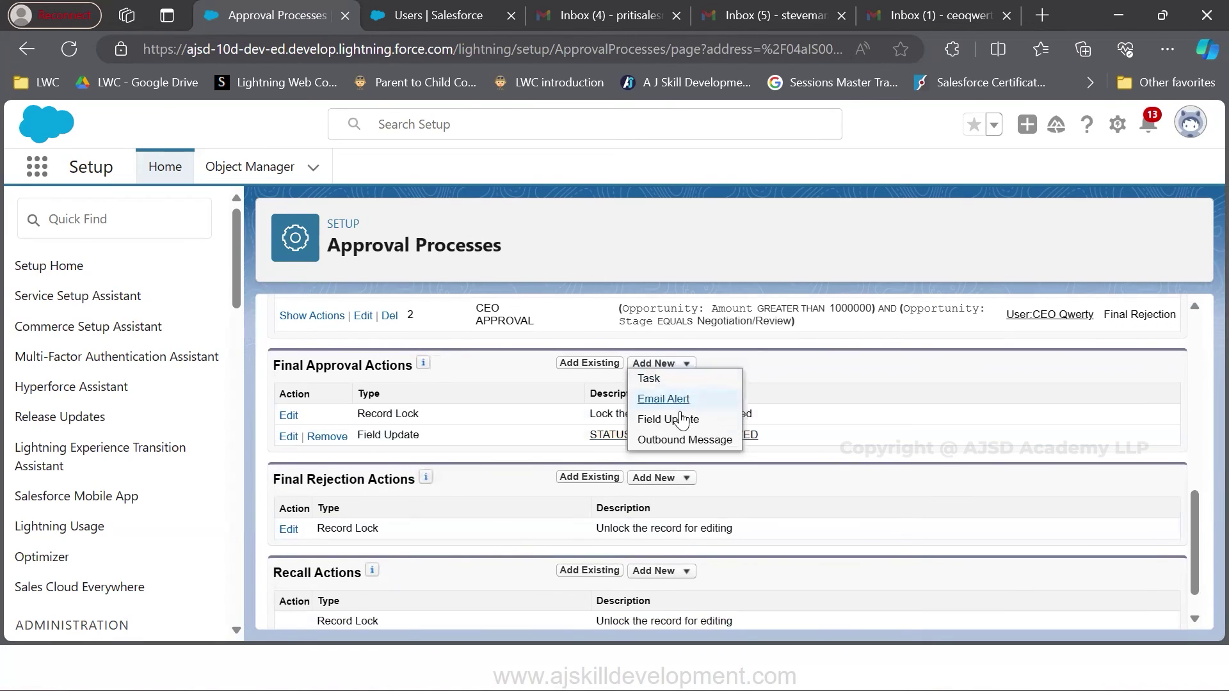
{"action": "left_click", "coordinate": [663, 399]}
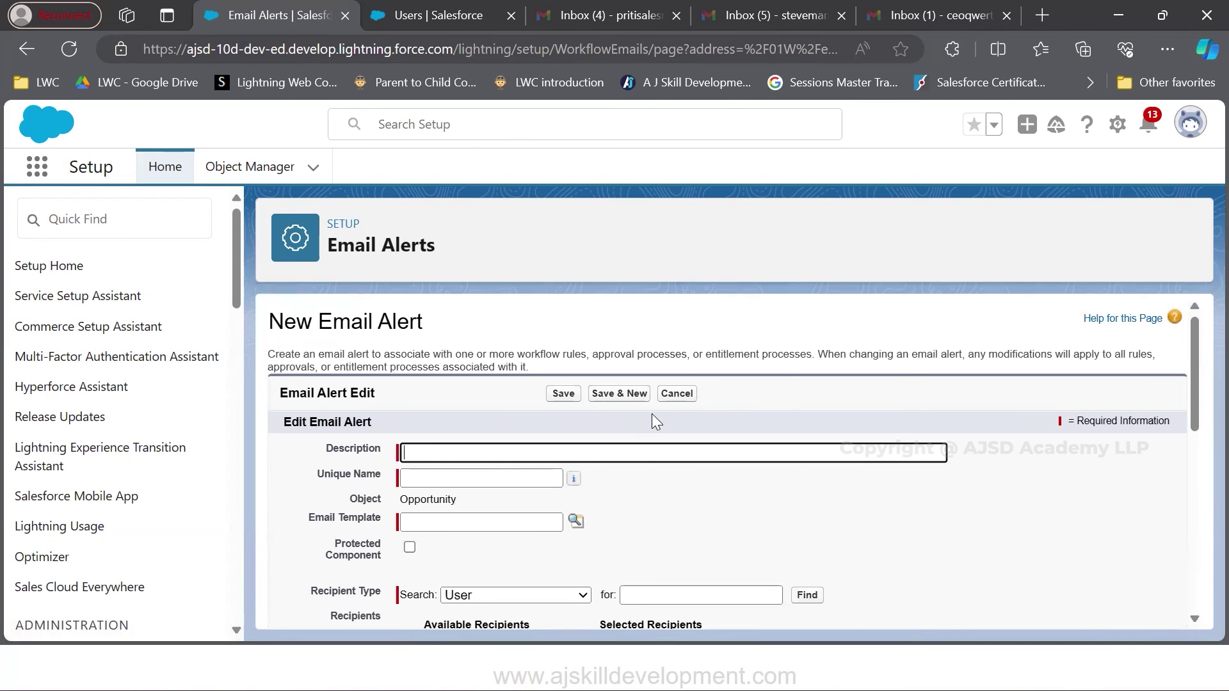
{"action": "type", "text": "EMAIL"}
{"action": "key", "text": "Home"}
{"action": "type", "text": "APPROVAL EMAIL TO "}
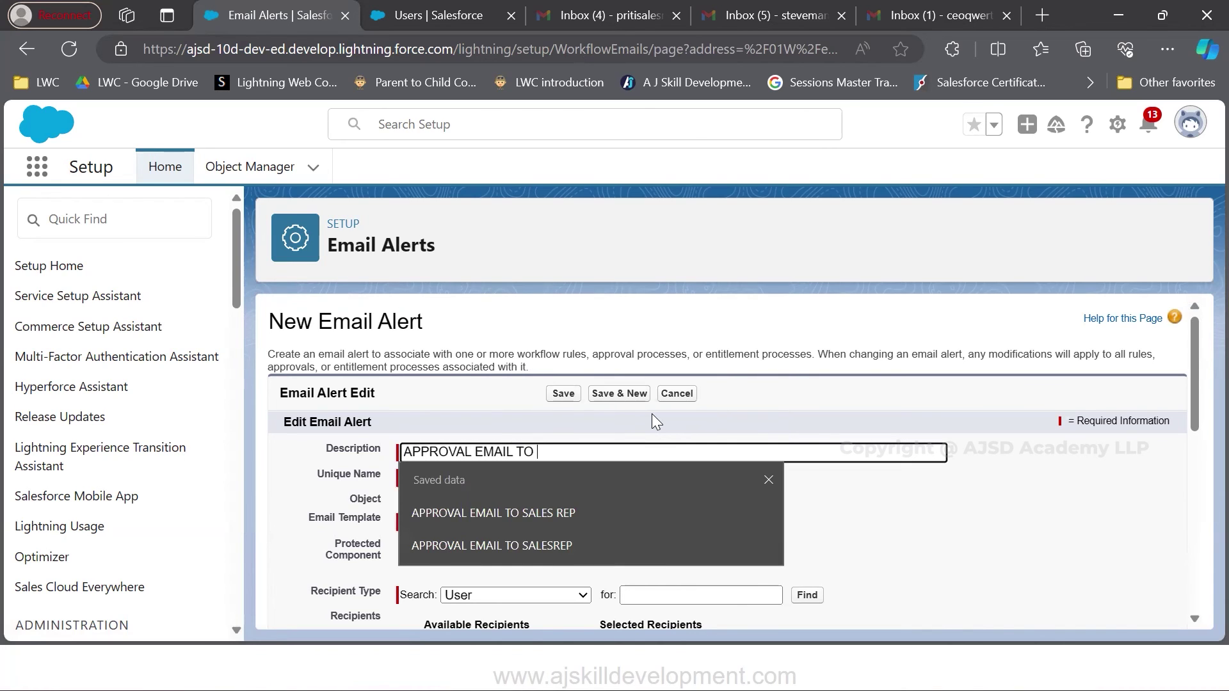
{"action": "type", "text": "SALESREPPRITI"}
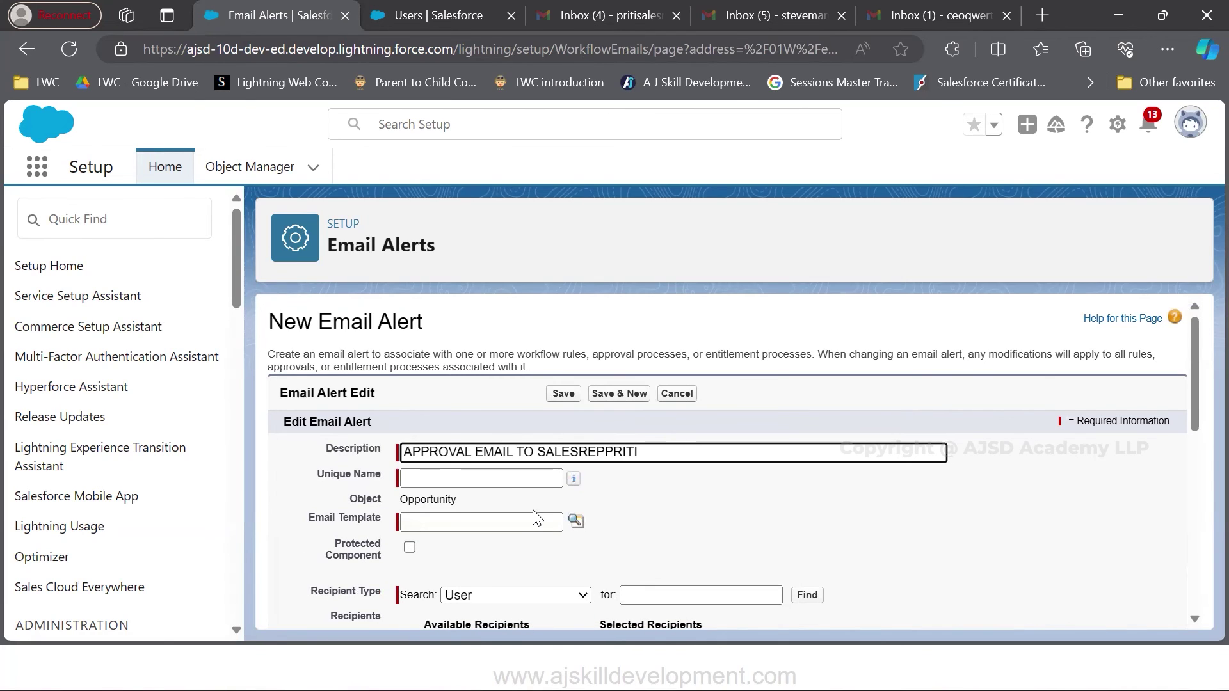
{"action": "left_click", "coordinate": [474, 481]}
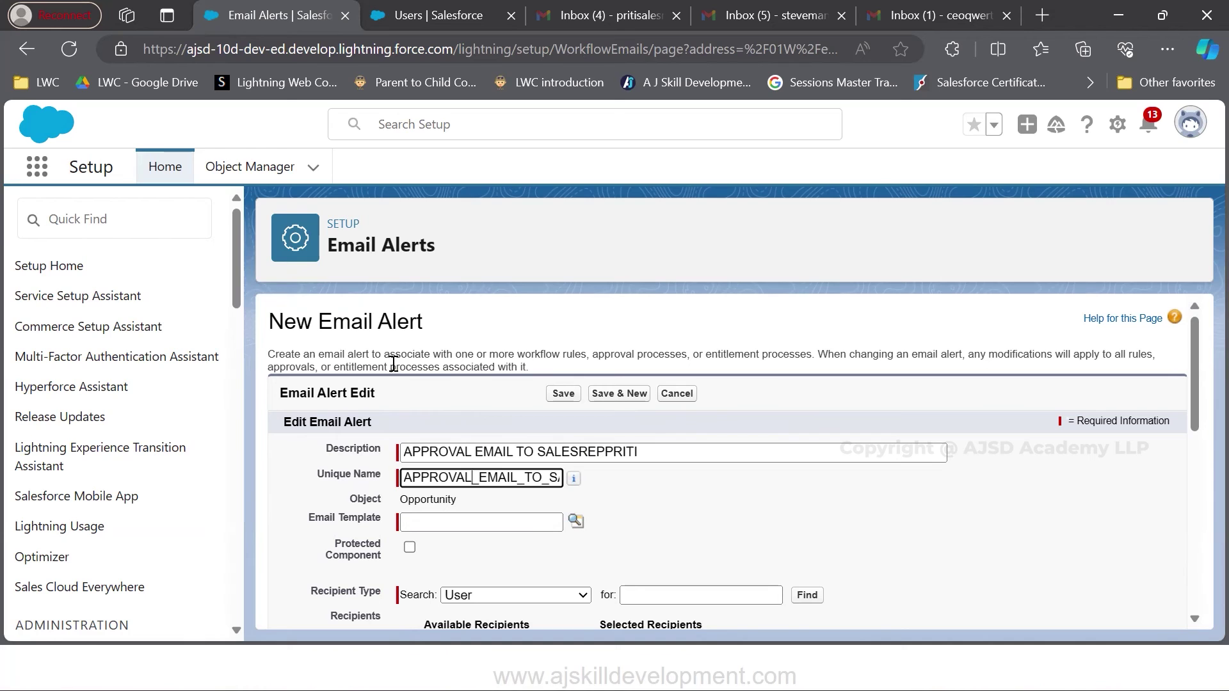
Look up and assign the QWERTY HIGH VALUE OPP FINAL APPROVAL template to the email alert
{"action": "left_click", "coordinate": [481, 522]}
{"action": "left_click", "coordinate": [573, 522]}
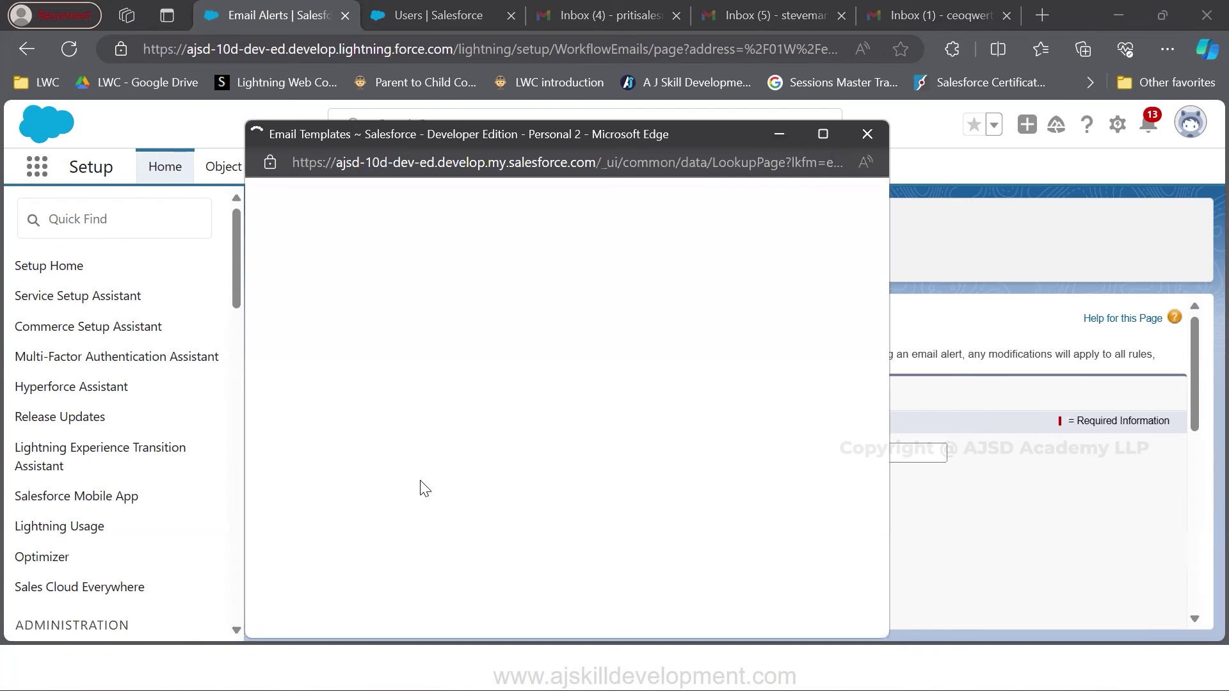
{"action": "scroll", "coordinate": [423, 489], "scroll_direction": "down", "scroll_amount": 2}
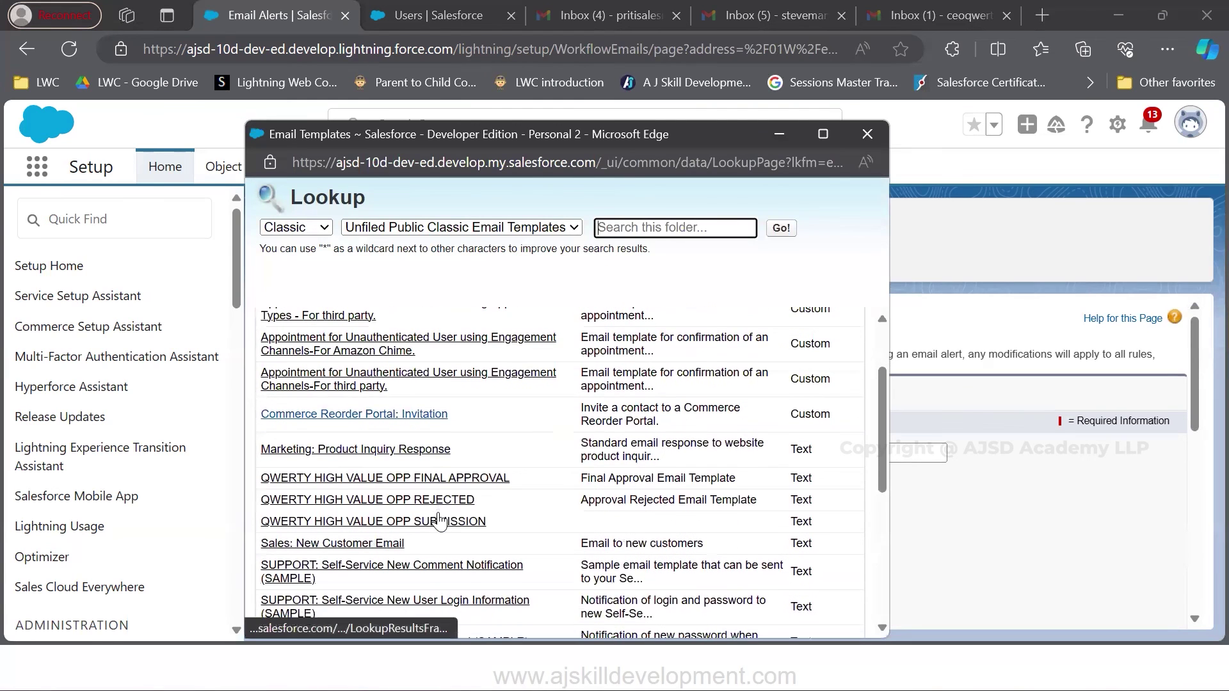
{"action": "left_click", "coordinate": [447, 481]}
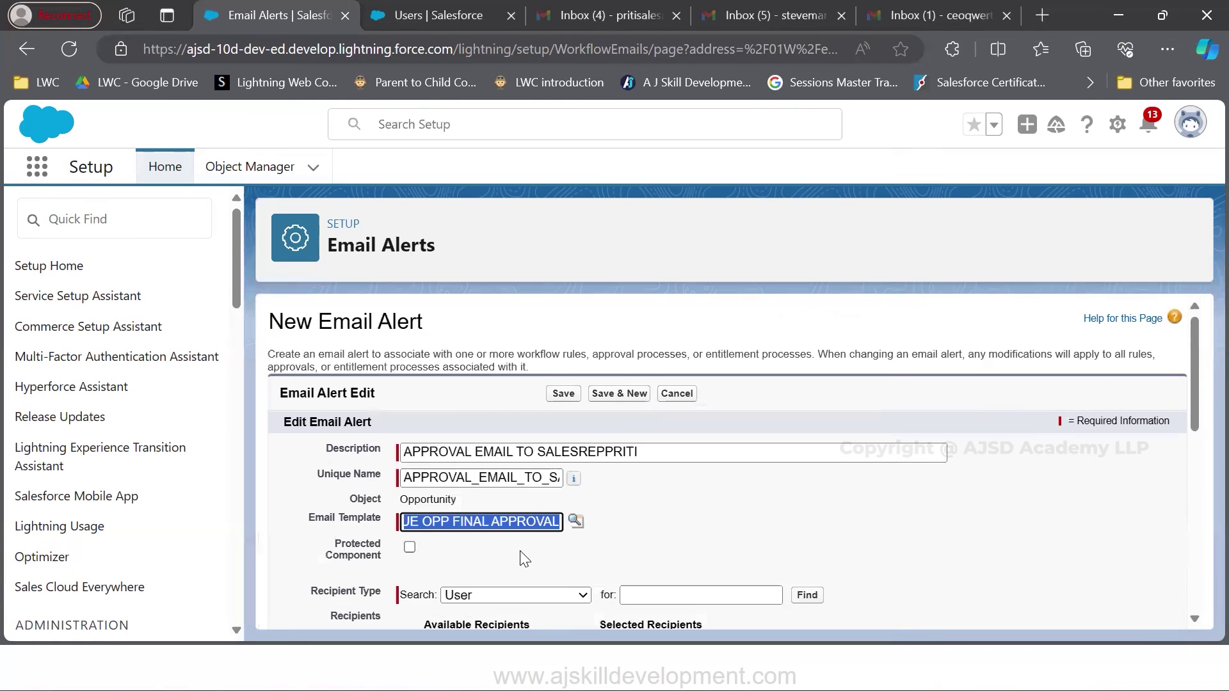
Make the Opportunity Owner the email alert's recipient through the Owner recipient type and save the alert
{"action": "scroll", "coordinate": [523, 559], "scroll_direction": "down", "scroll_amount": 3}
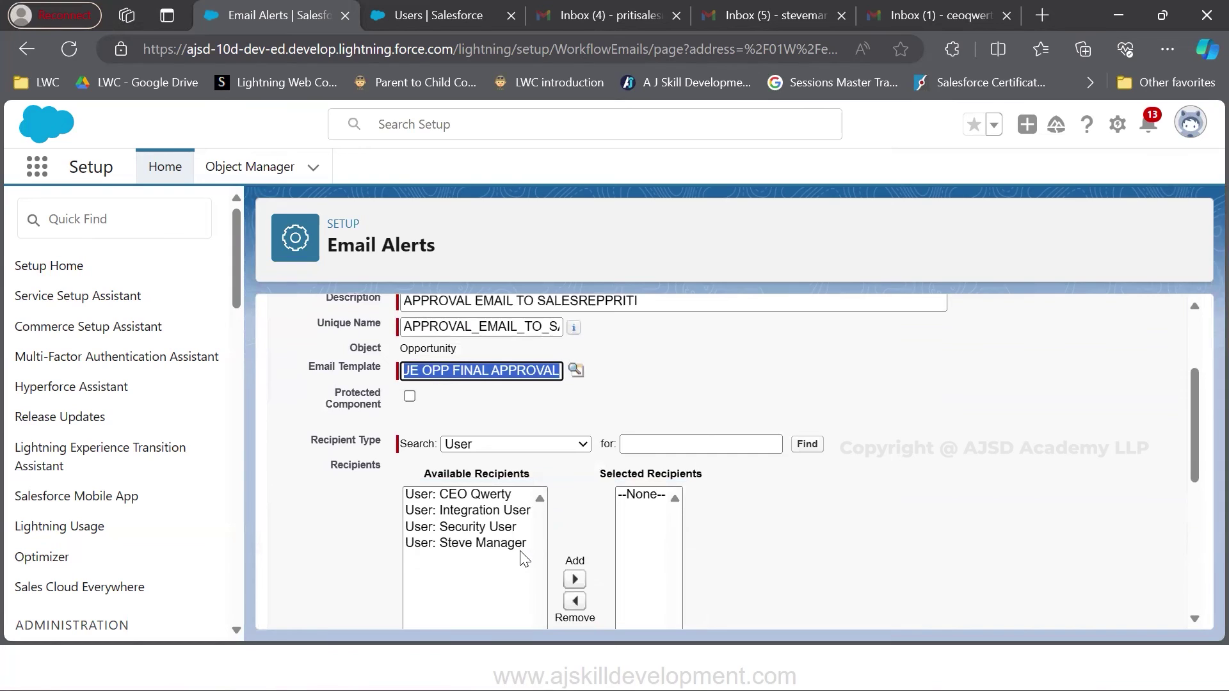
{"action": "left_click", "coordinate": [503, 444]}
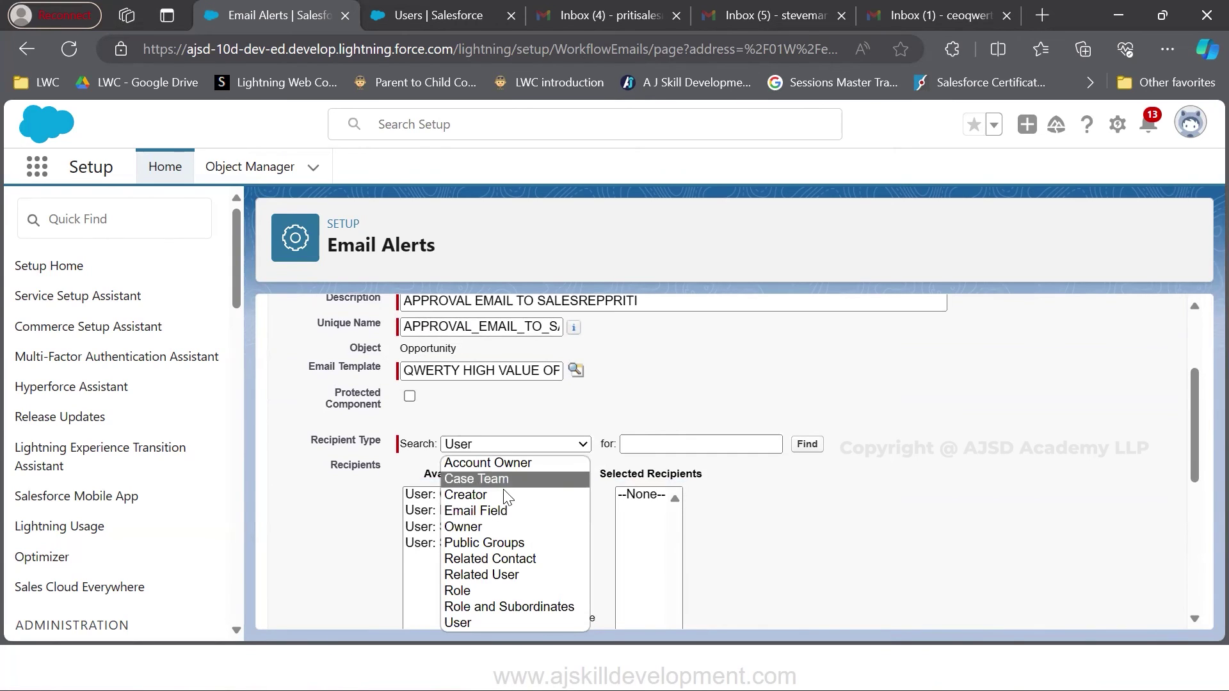
{"action": "left_click", "coordinate": [505, 526]}
{"action": "scroll", "coordinate": [508, 525], "scroll_direction": "down", "scroll_amount": 2}
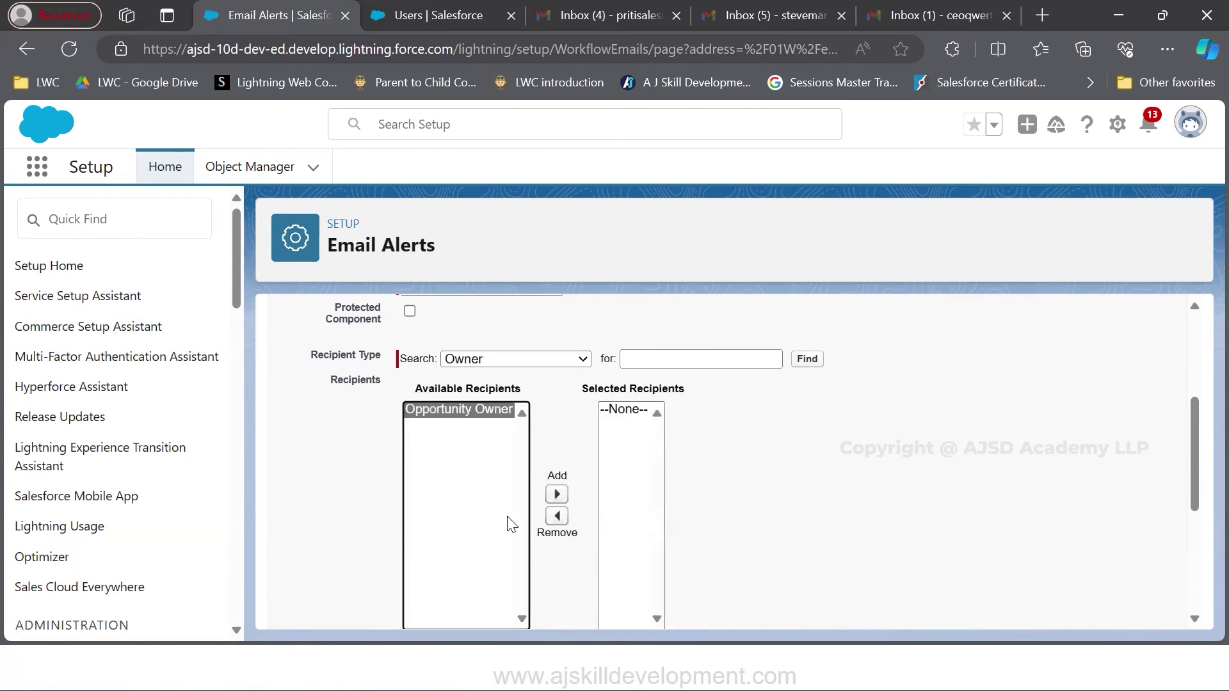
{"action": "left_click", "coordinate": [557, 494]}
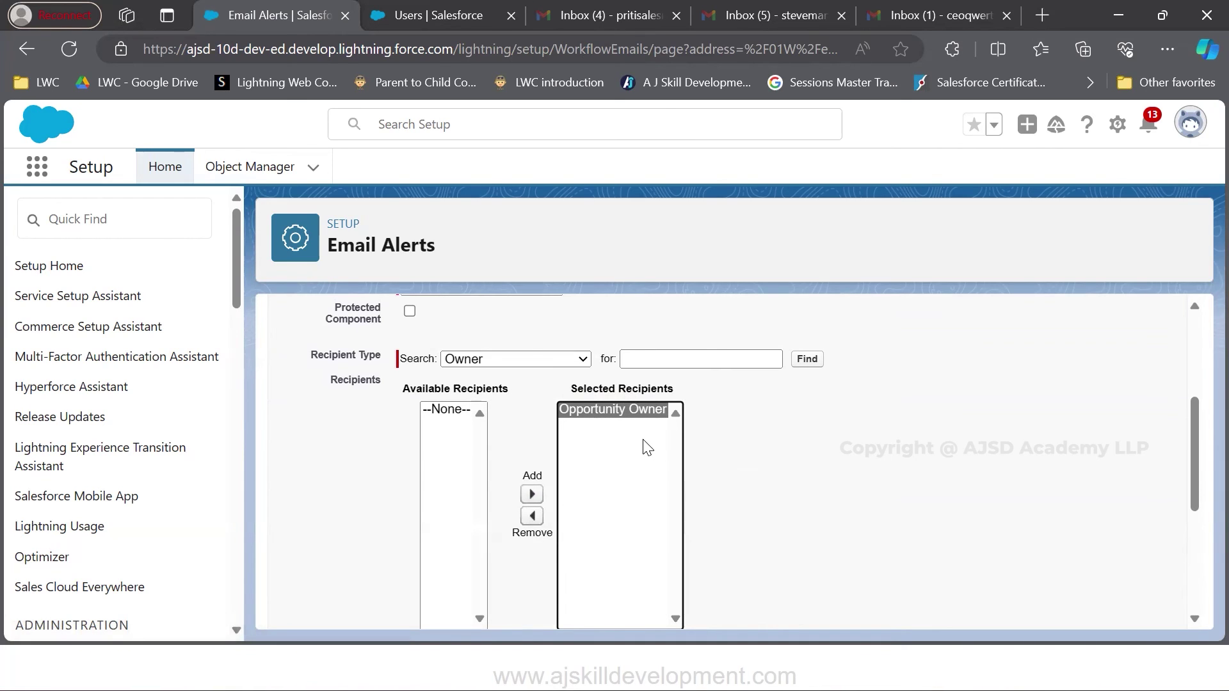
{"action": "scroll", "coordinate": [647, 447], "scroll_direction": "up", "scroll_amount": 3}
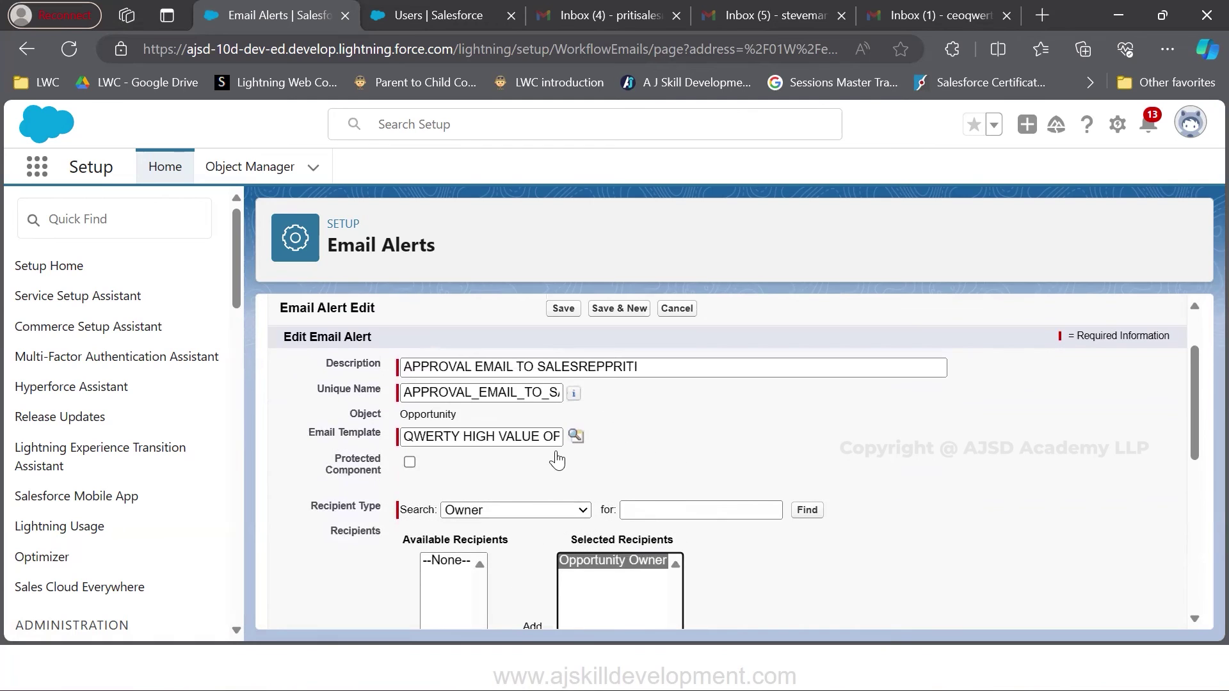
{"action": "scroll", "coordinate": [727, 552], "scroll_direction": "down", "scroll_amount": 5}
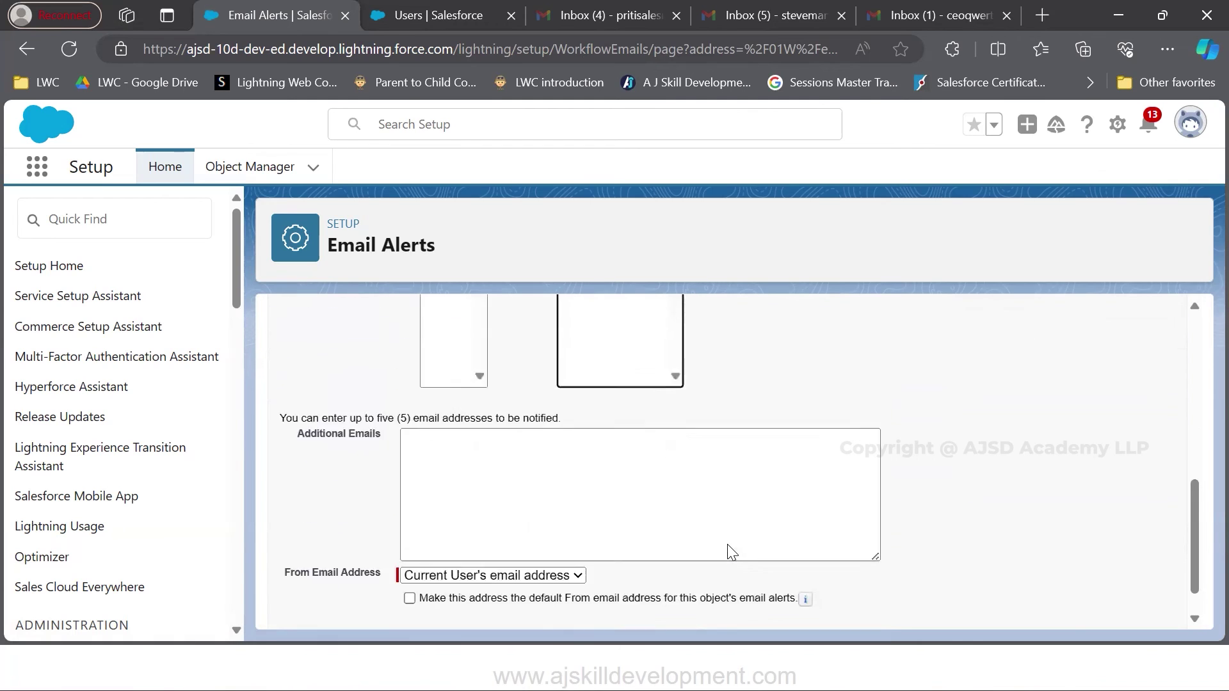
{"action": "left_click", "coordinate": [582, 609]}
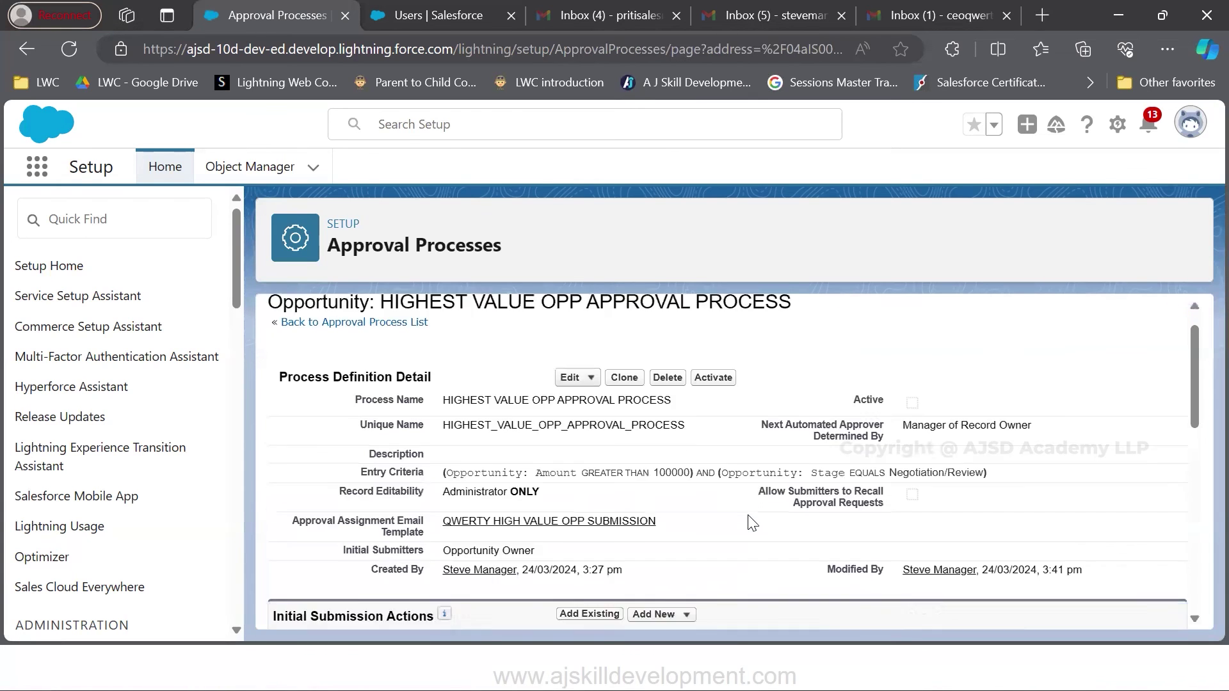
Review the Final Approval Actions and the approval and rejection actions of the CEO APPROVAL step
{"action": "scroll", "coordinate": [753, 520], "scroll_direction": "down", "scroll_amount": 10}
{"action": "scroll", "coordinate": [752, 522], "scroll_direction": "down", "scroll_amount": 2}
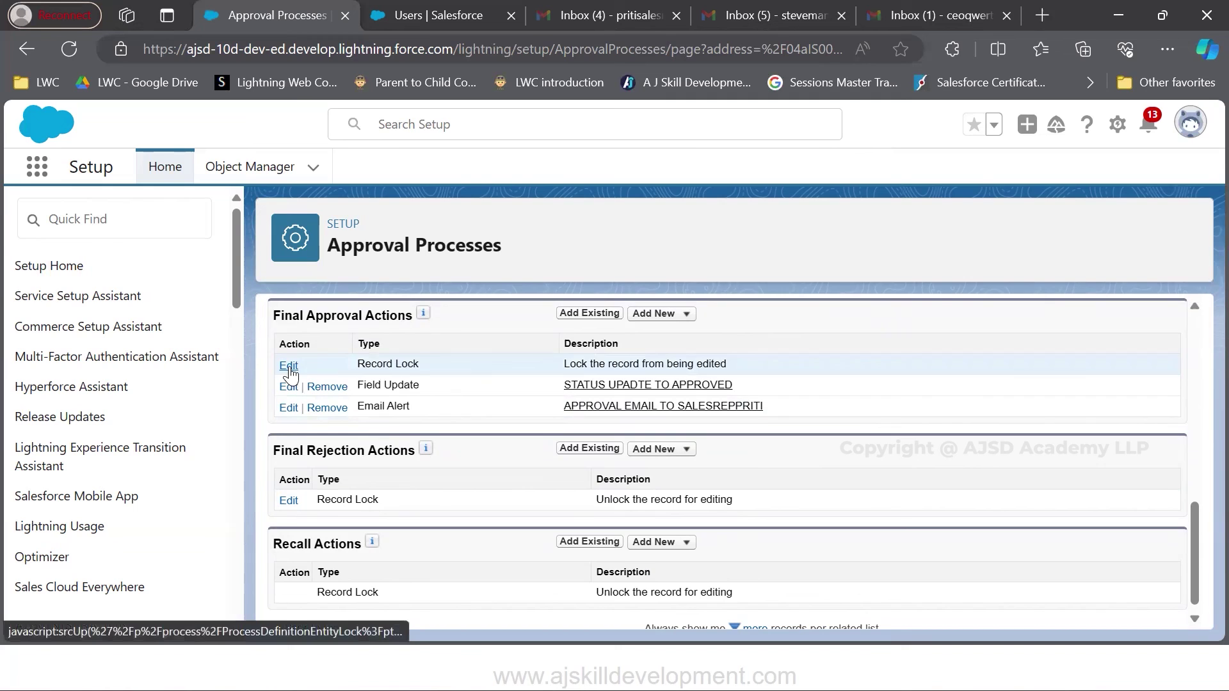
{"action": "left_click_drag", "start_coordinate": [275, 316], "coordinate": [425, 315]}
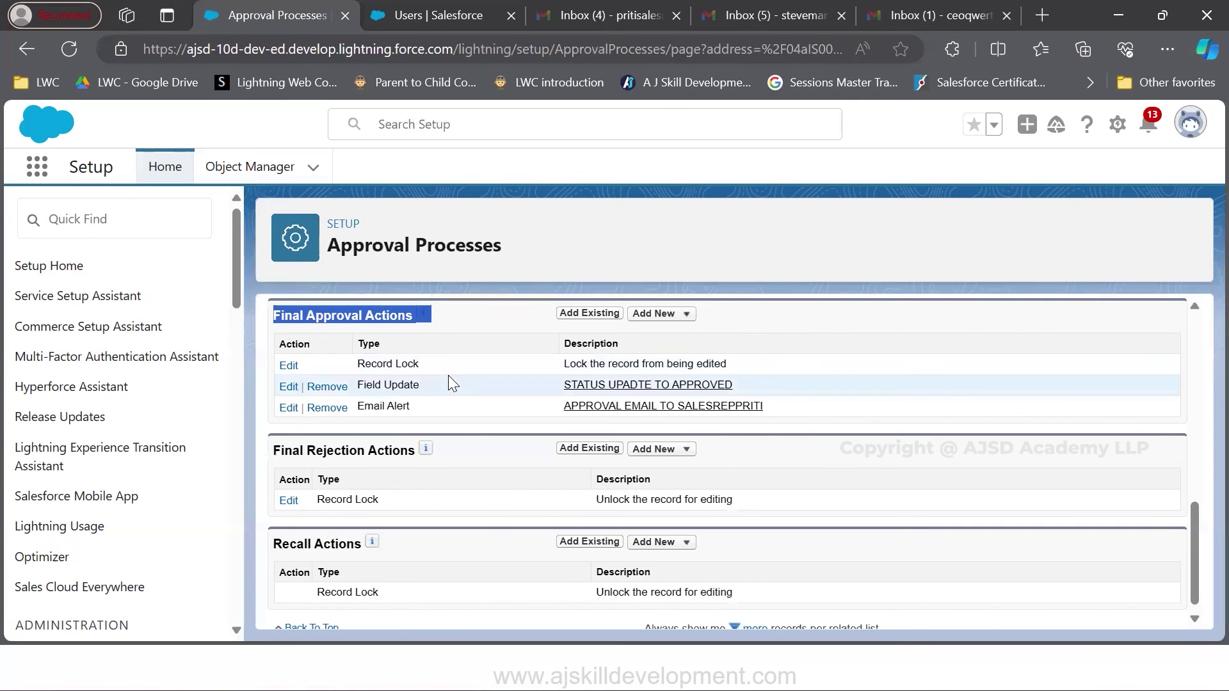
{"action": "scroll", "coordinate": [446, 378], "scroll_direction": "up", "scroll_amount": 1}
{"action": "scroll", "coordinate": [439, 381], "scroll_direction": "up", "scroll_amount": 1}
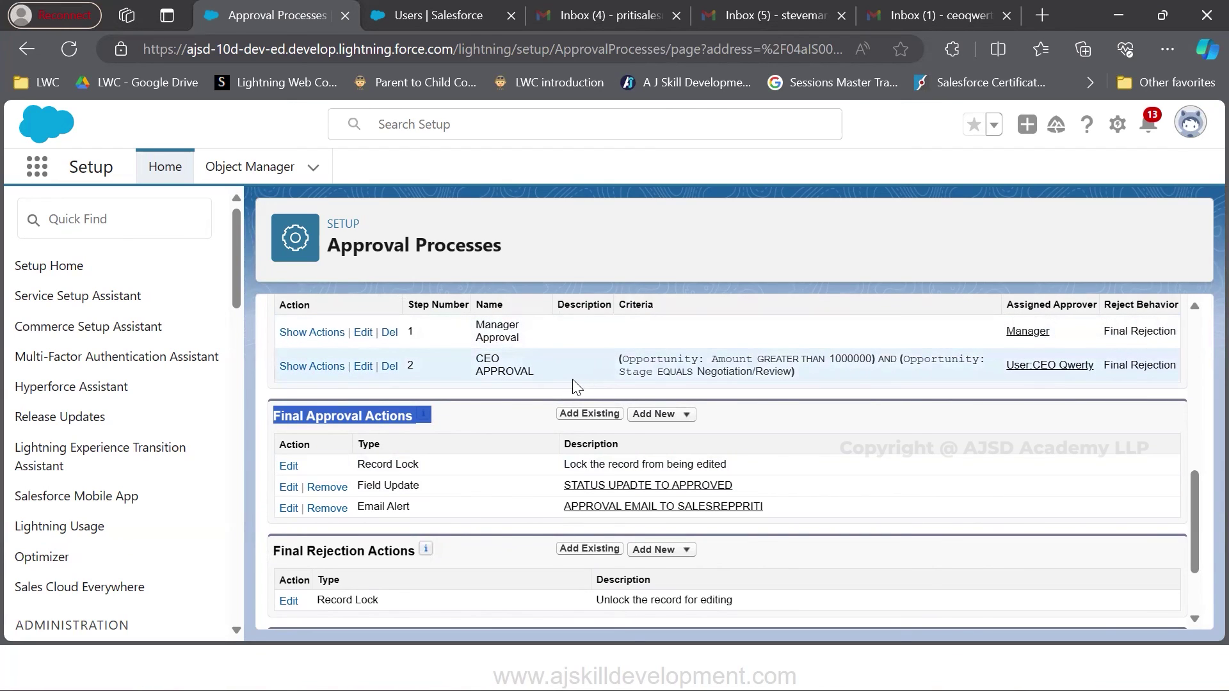
{"action": "left_click", "coordinate": [304, 367]}
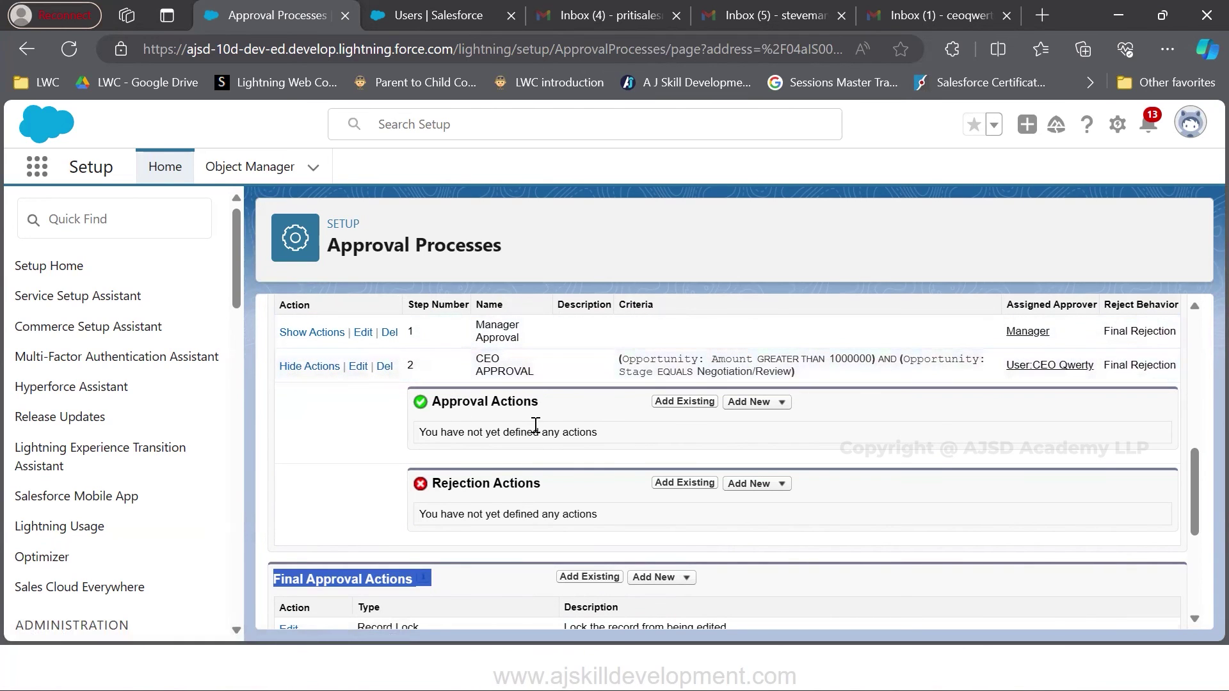
{"action": "left_click", "coordinate": [280, 368]}
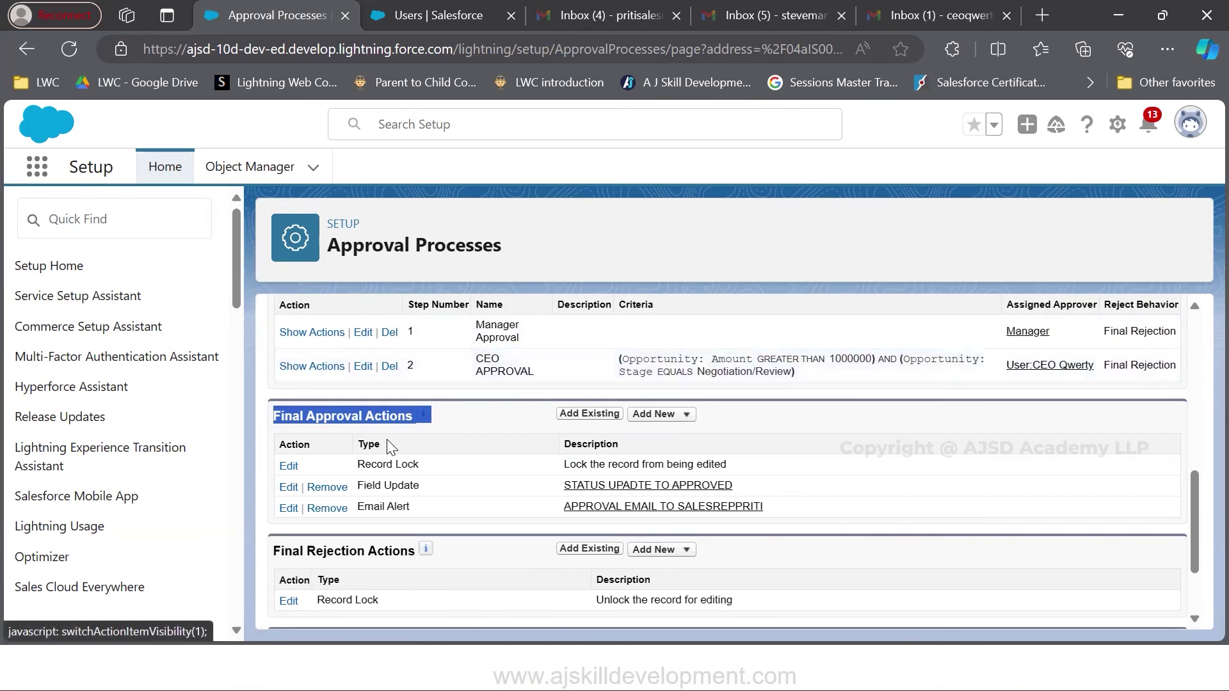
{"action": "left_click", "coordinate": [432, 448]}
{"action": "left_click_drag", "start_coordinate": [274, 416], "coordinate": [421, 417]}
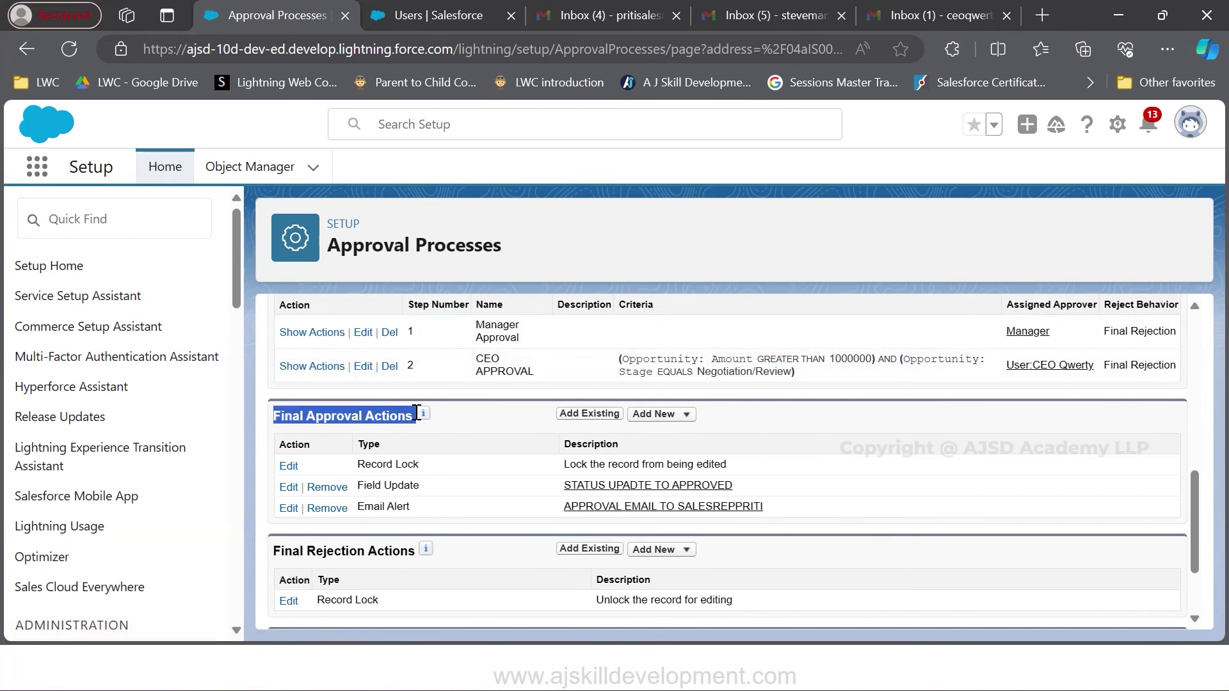
Change the final approval record locking behavior to unlock the record for editing and save it
{"action": "left_click", "coordinate": [291, 486]}
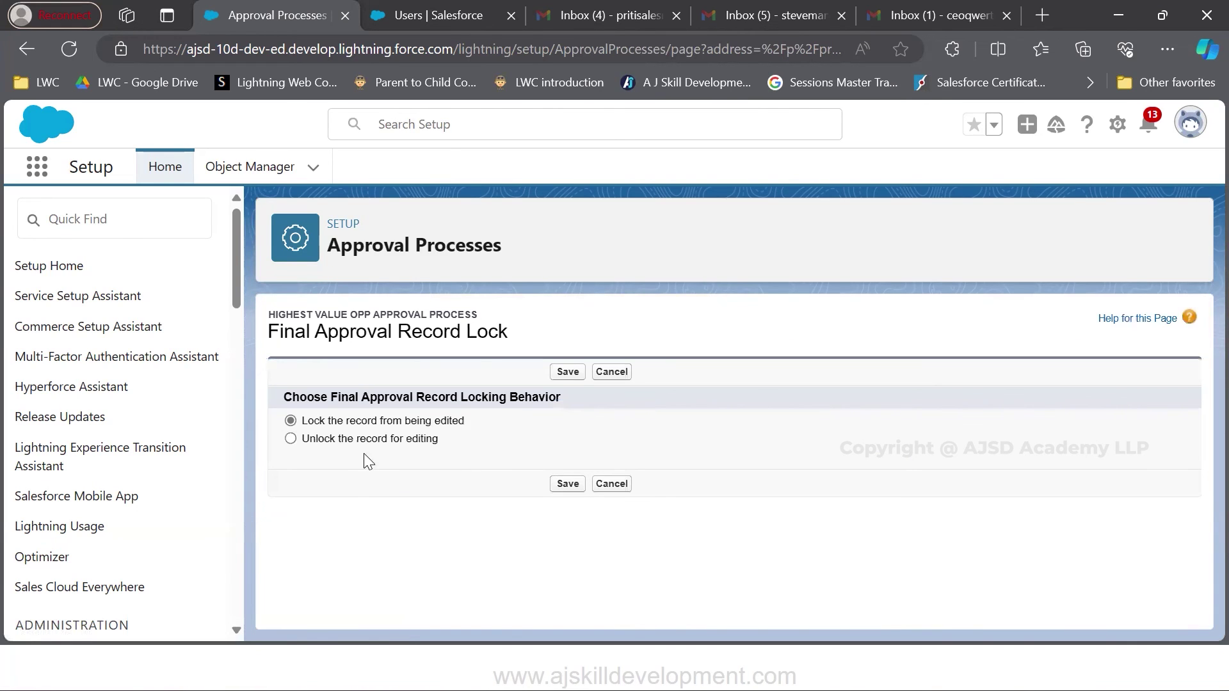
{"action": "left_click", "coordinate": [366, 440]}
{"action": "left_click", "coordinate": [568, 484]}
Start a new email alert for the Final Rejection Actions, described as "EMAIL REJECTION TO SALESREP", and let its unique name fill in
{"action": "scroll", "coordinate": [583, 584], "scroll_direction": "down", "scroll_amount": 6}
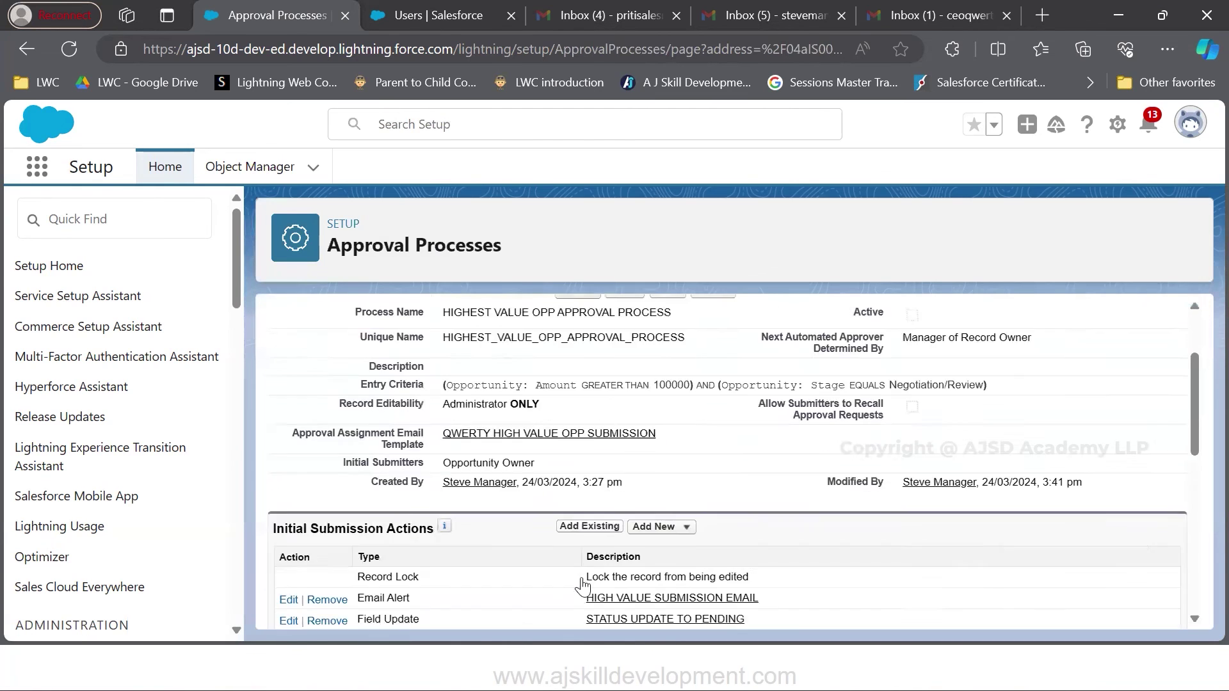
{"action": "scroll", "coordinate": [580, 582], "scroll_direction": "down", "scroll_amount": 2}
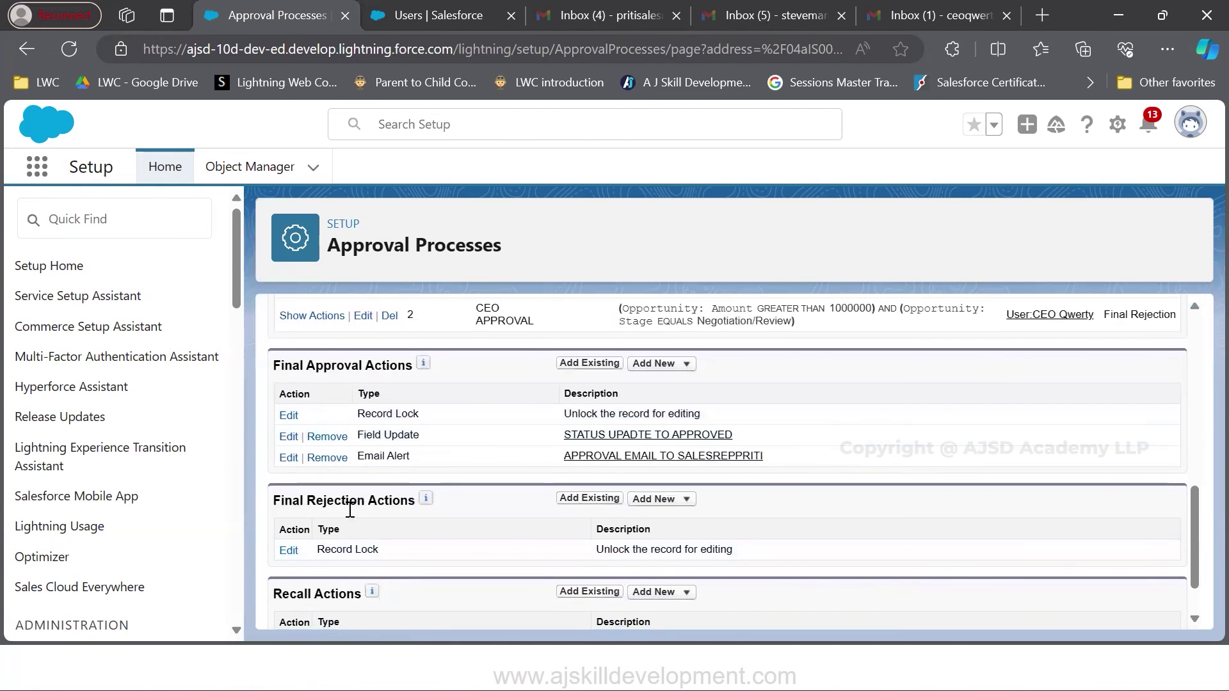
{"action": "left_click", "coordinate": [649, 506]}
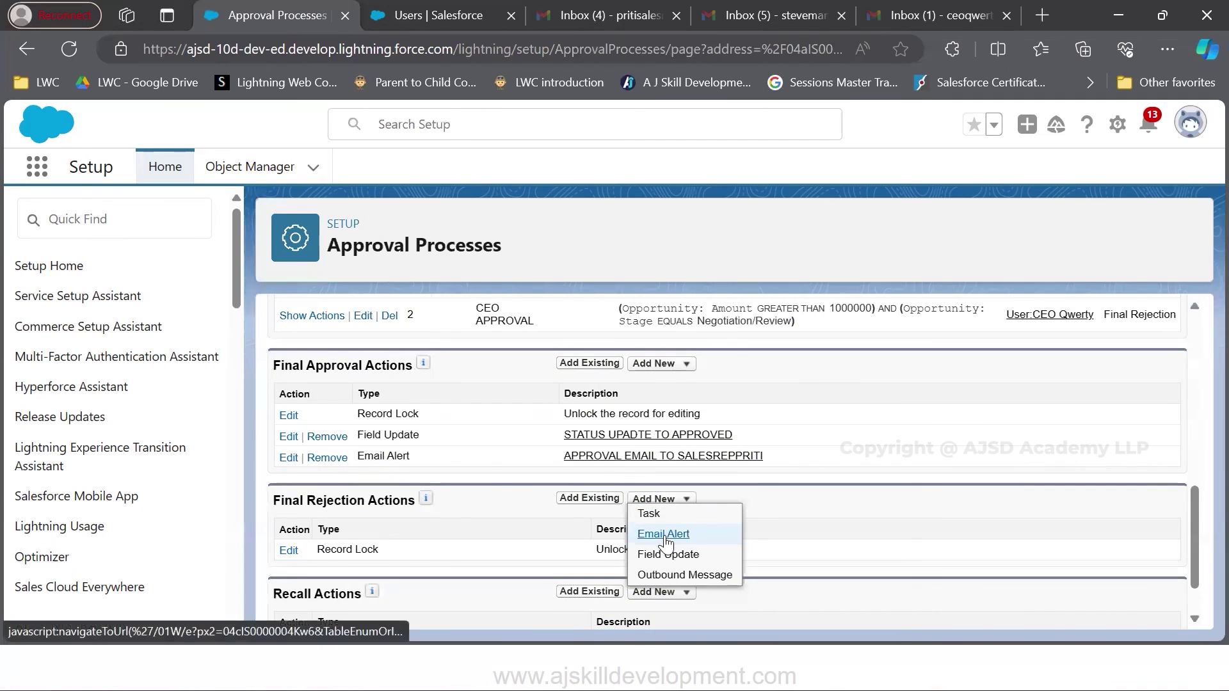
{"action": "left_click", "coordinate": [716, 532]}
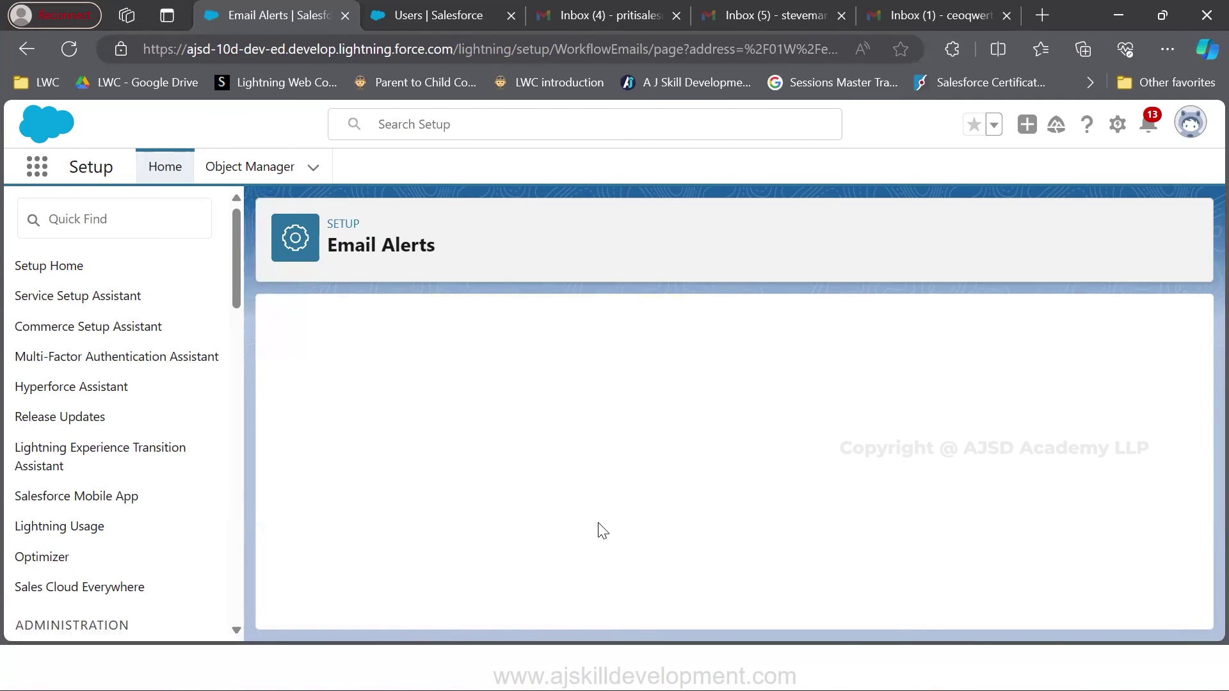
{"action": "type", "text": "EMAIL"}
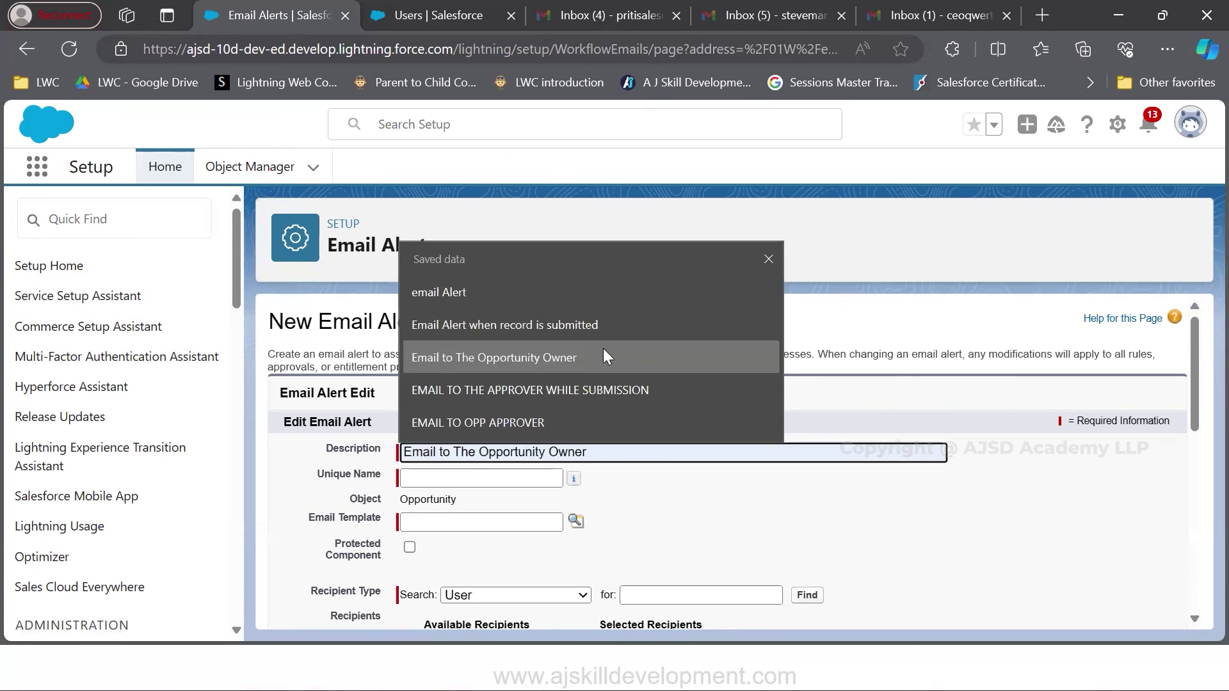
{"action": "type", "text": " REJECTIO"}
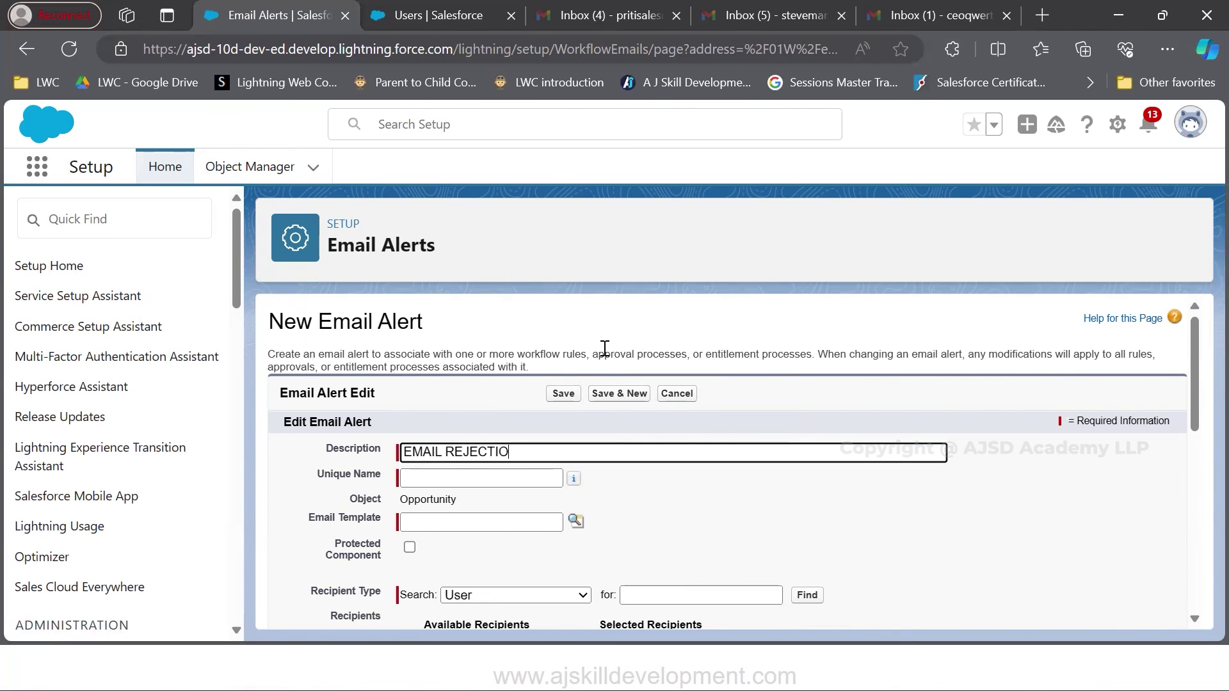
{"action": "type", "text": "N TO SALESREP"}
{"action": "key", "text": "Tab"}
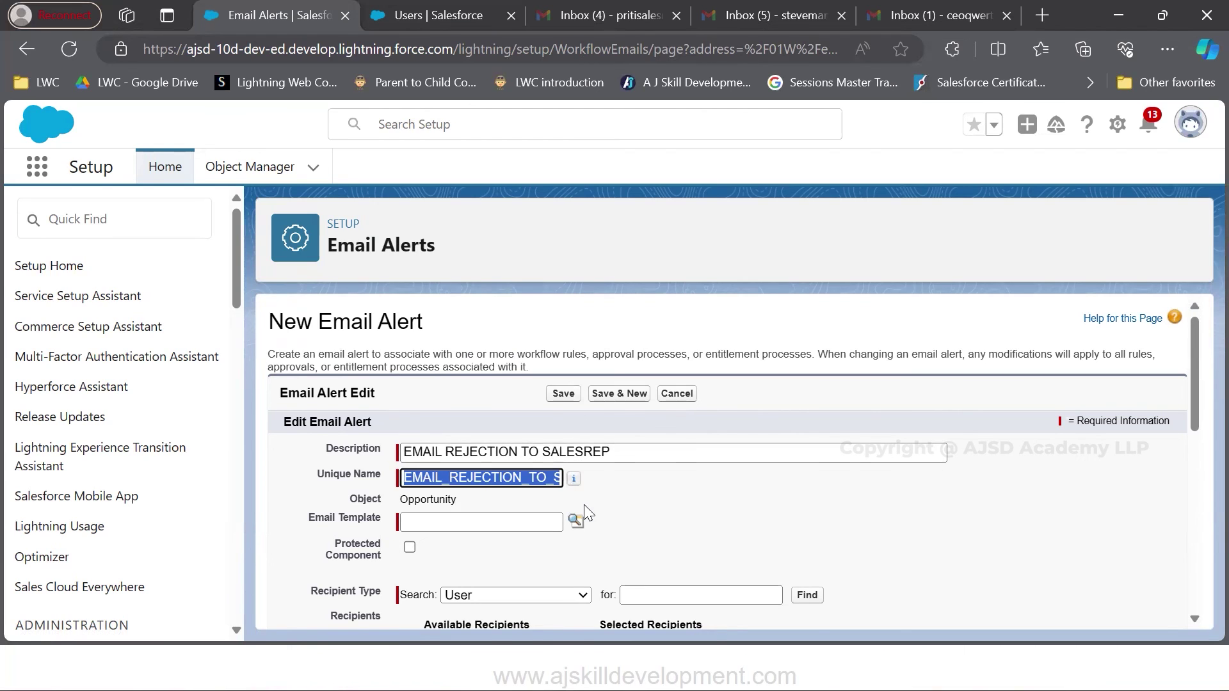
Look up and assign the QWERTY HIGH VALUE OPP REJECTED template to the rejection email alert
{"action": "left_click", "coordinate": [575, 520]}
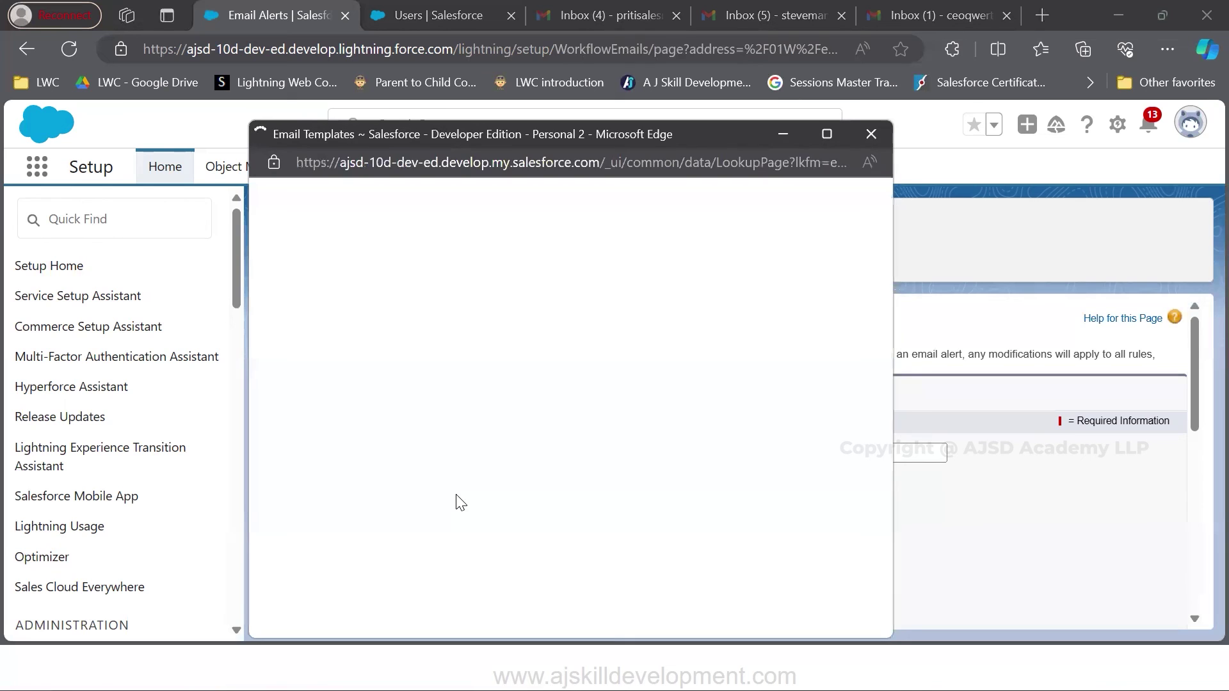
{"action": "scroll", "coordinate": [462, 502], "scroll_direction": "down", "scroll_amount": 3}
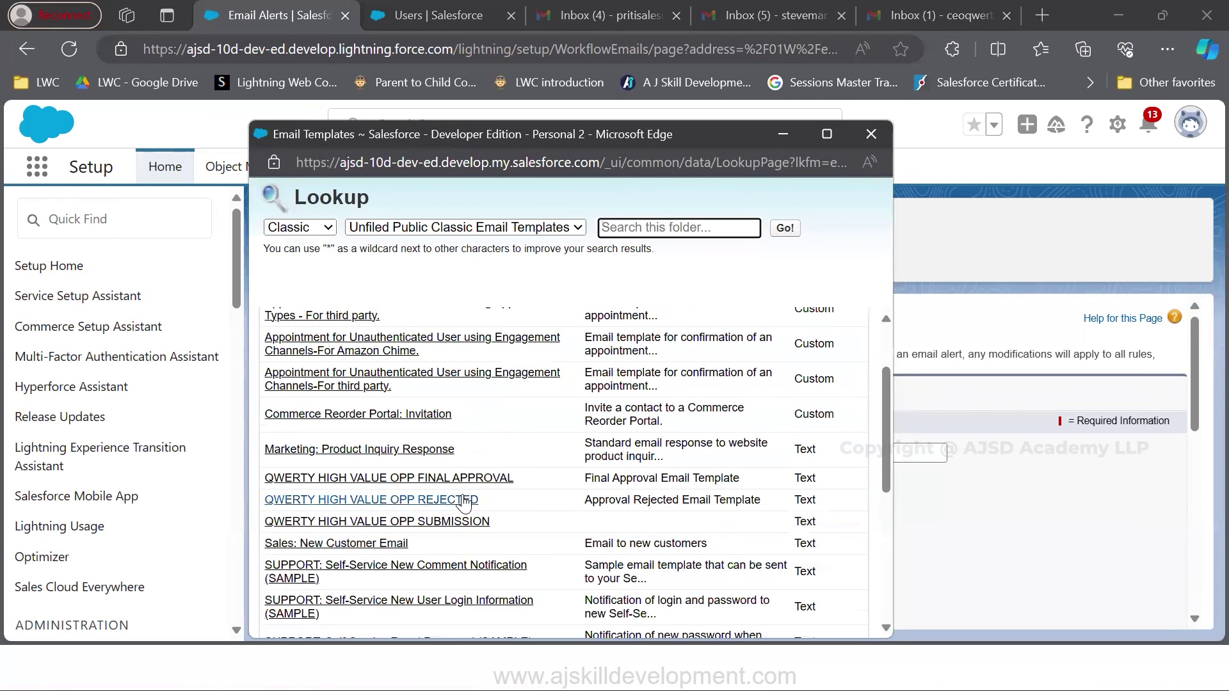
{"action": "left_click", "coordinate": [464, 501]}
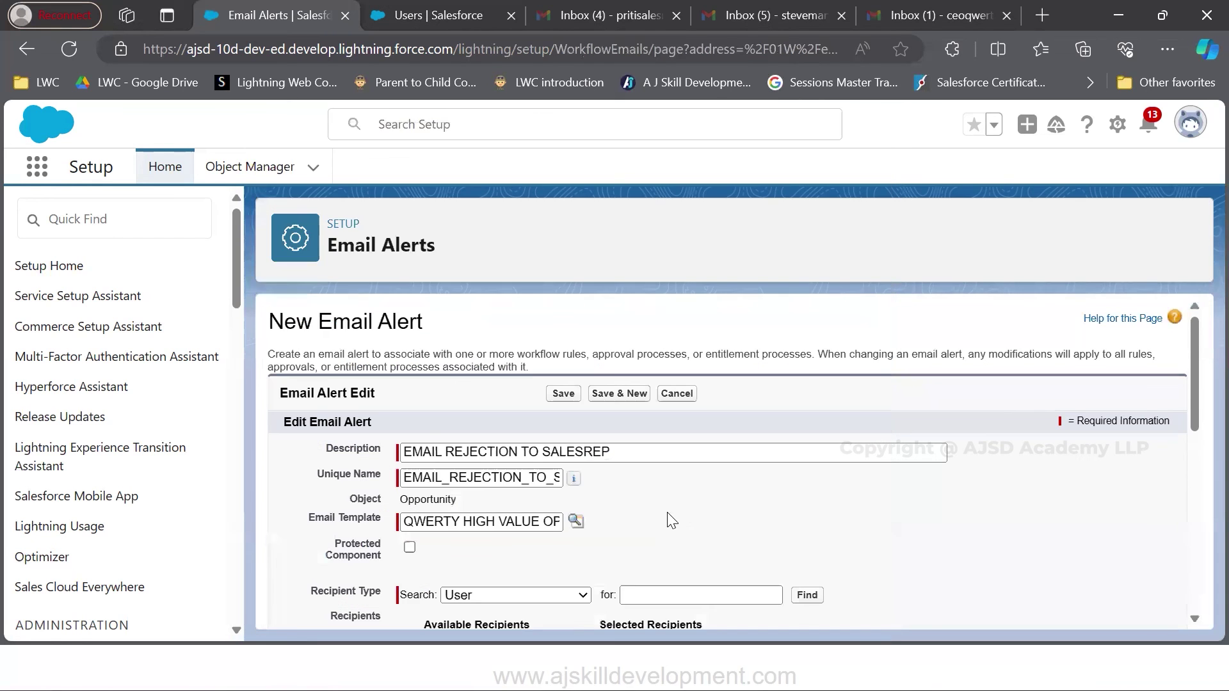
Add the Opportunity Owner as the recipient of the rejection email alert and save the alert
{"action": "left_click", "coordinate": [512, 393]}
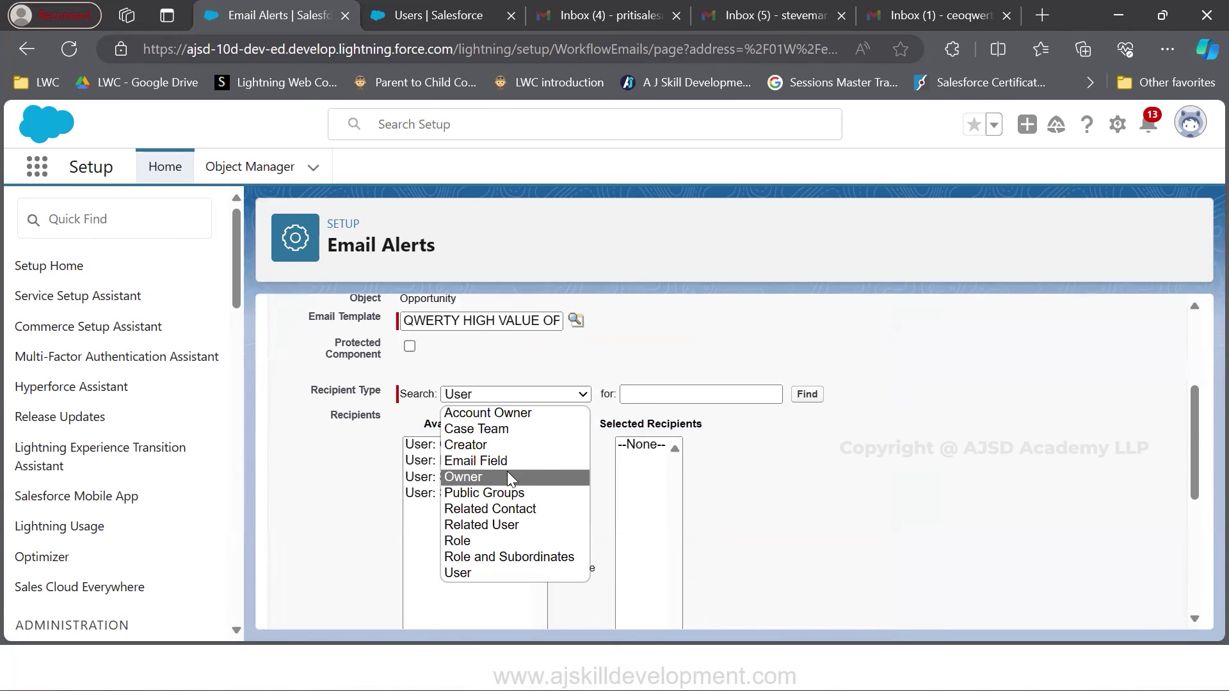
{"action": "left_click", "coordinate": [507, 471]}
{"action": "left_click", "coordinate": [459, 444]}
{"action": "left_click", "coordinate": [556, 494]}
{"action": "scroll", "coordinate": [695, 514], "scroll_direction": "down", "scroll_amount": 5}
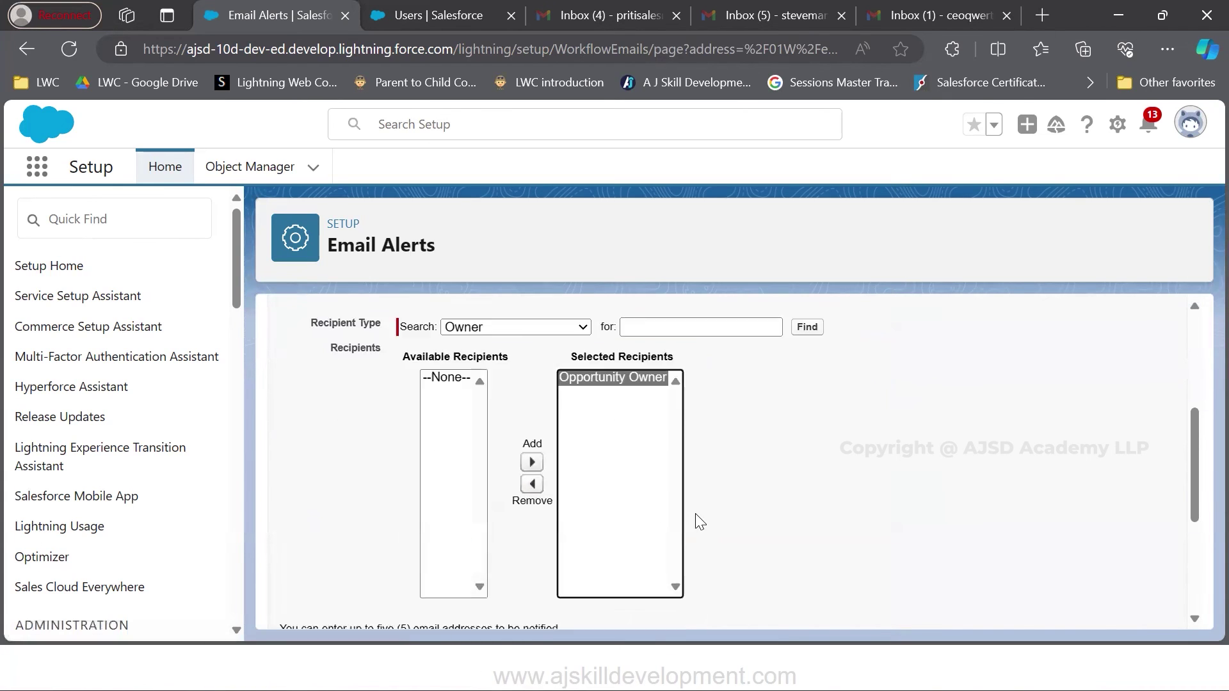
{"action": "left_click", "coordinate": [563, 605]}
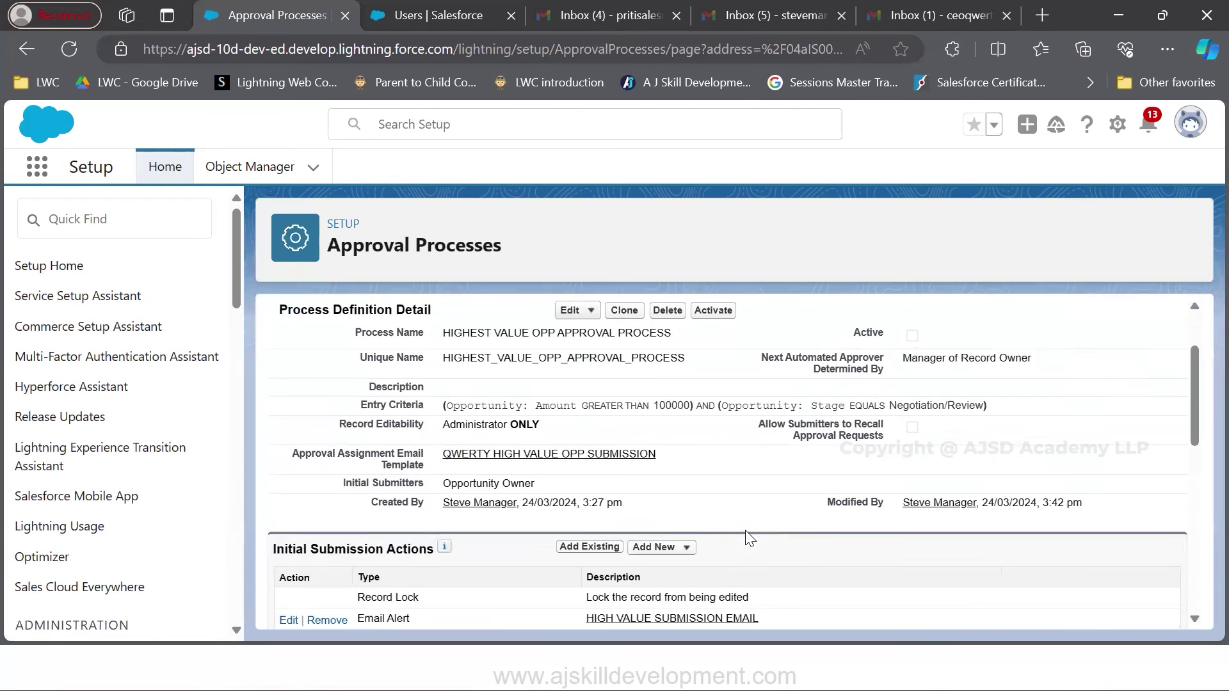
Start a new field update for the Final Rejection Actions, named "STATUS UPDATE TO REJECTED", with Approval Status as the field to update
{"action": "scroll", "coordinate": [749, 539], "scroll_direction": "down", "scroll_amount": 10}
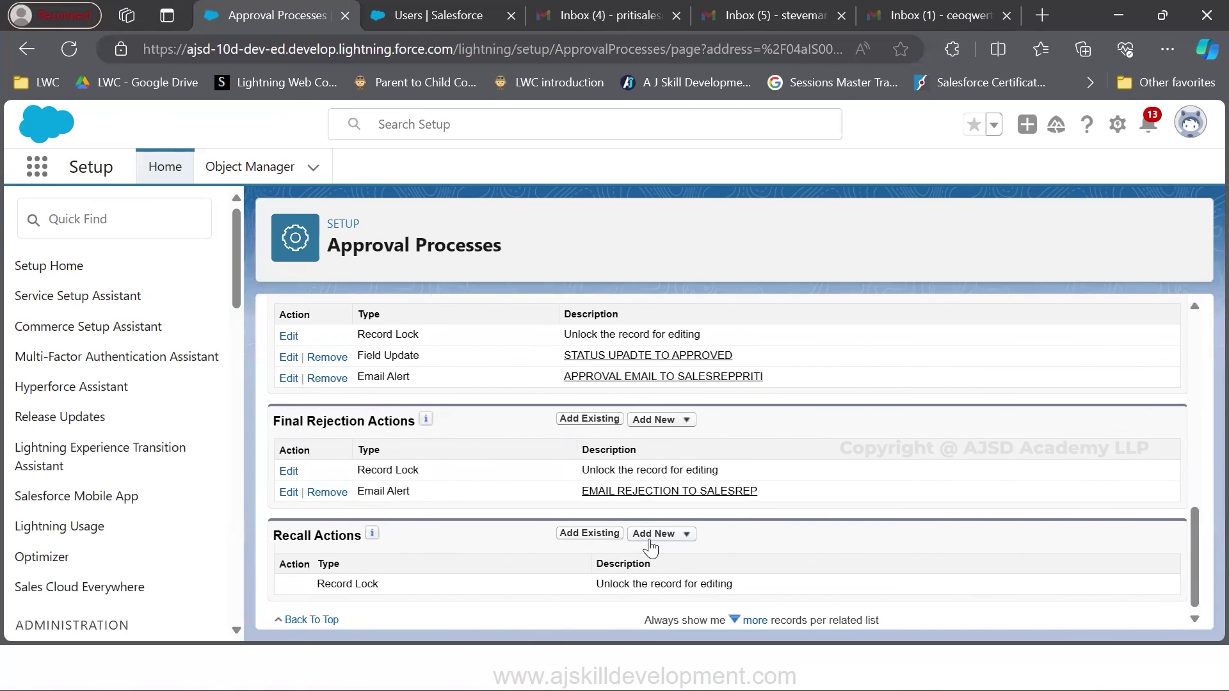
{"action": "left_click", "coordinate": [681, 419]}
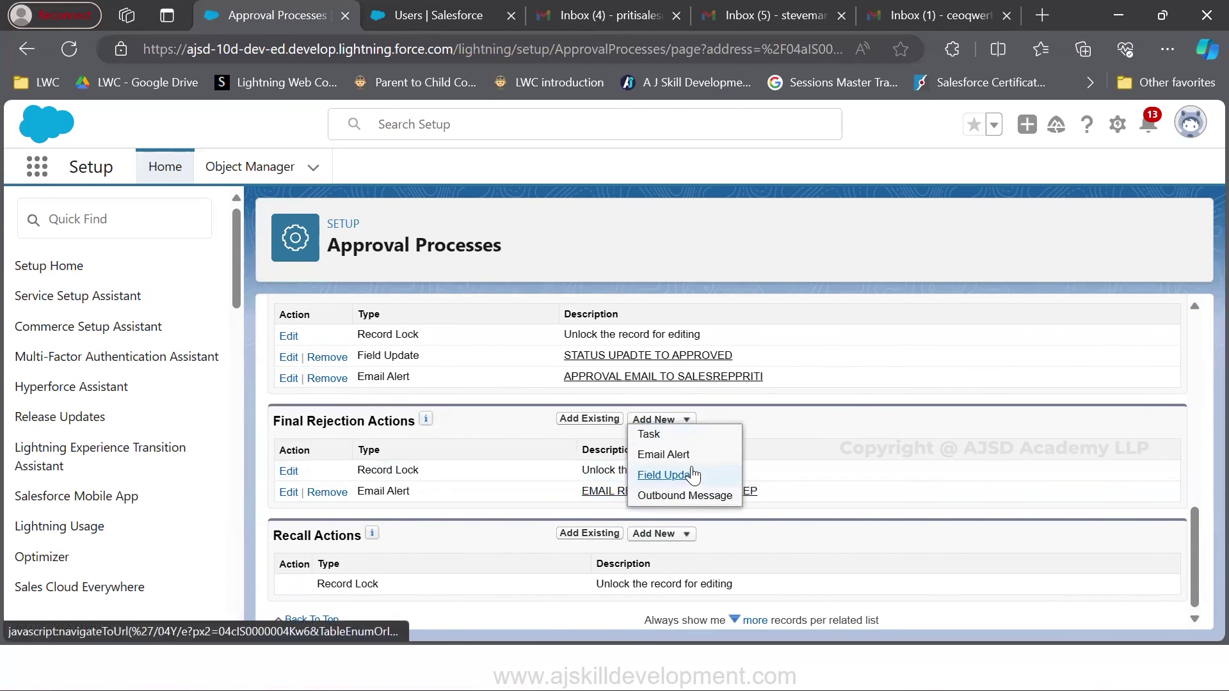
{"action": "left_click", "coordinate": [692, 475]}
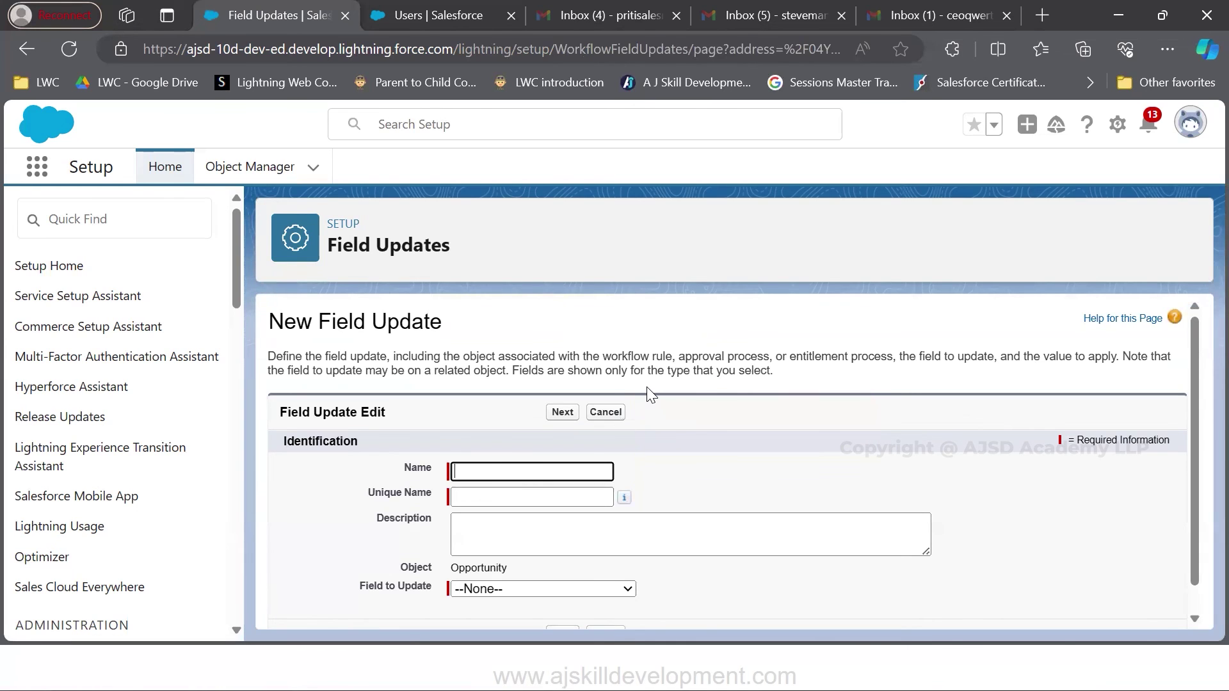
{"action": "type", "text": "STATUS UPDATE "}
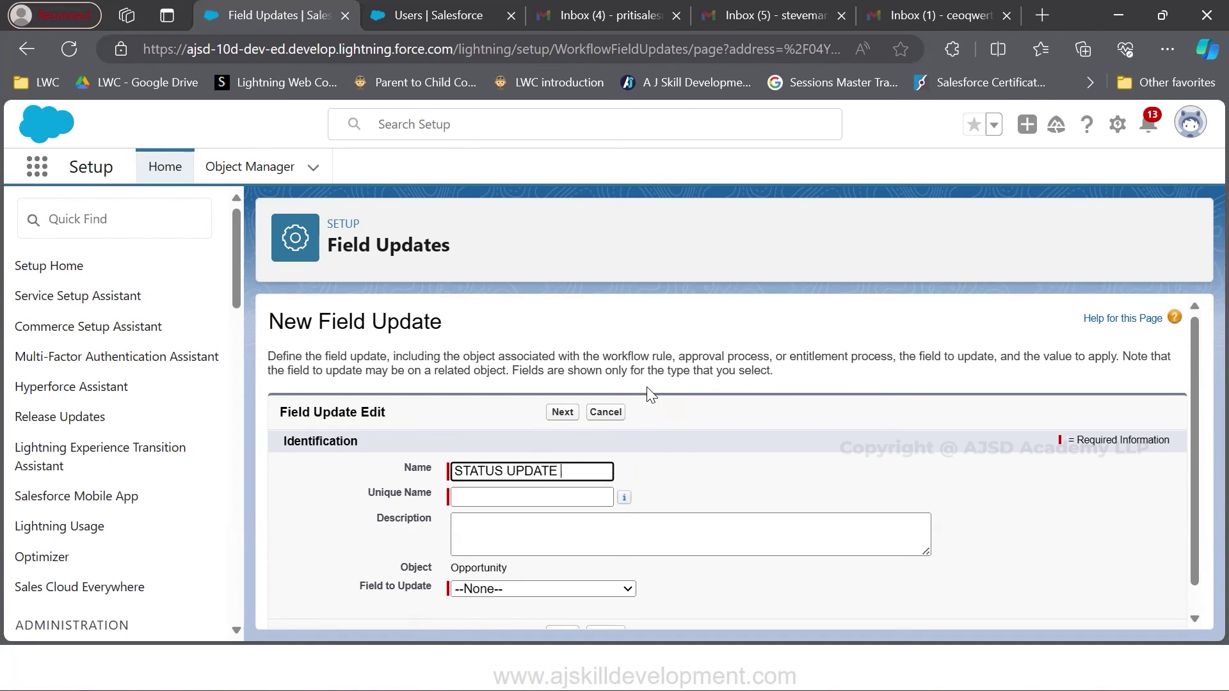
{"action": "type", "text": "TO REJECT"}
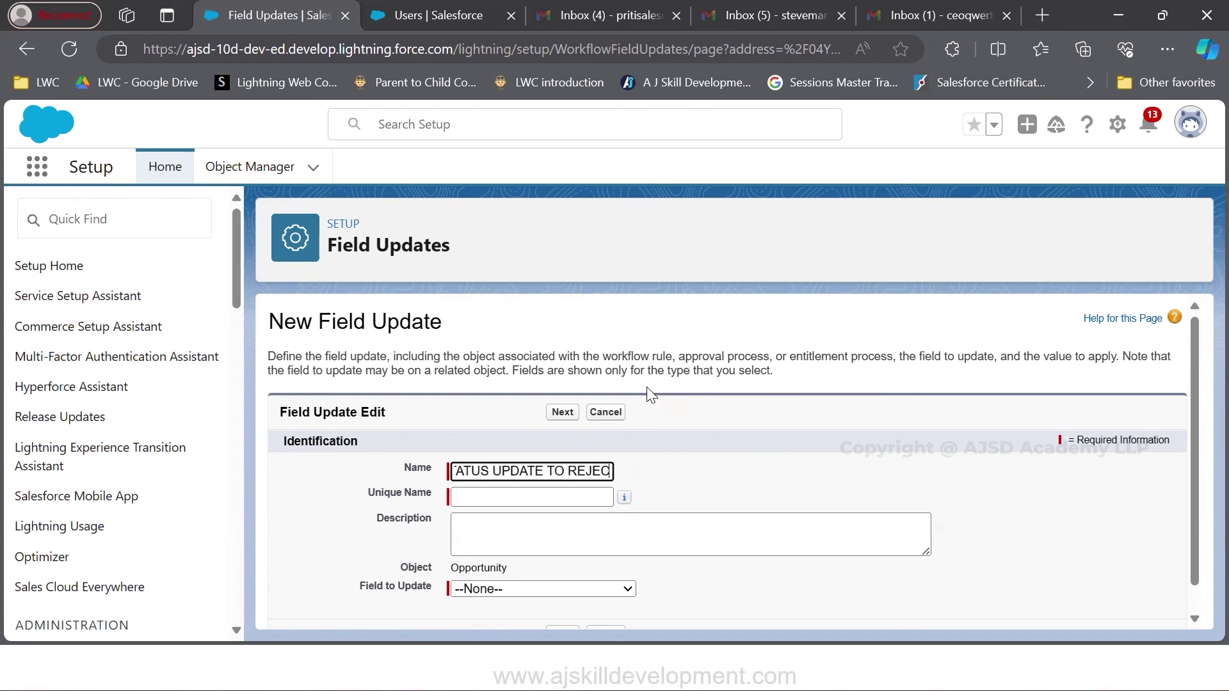
{"action": "key", "text": "Tab"}
{"action": "left_click", "coordinate": [544, 588]}
{"action": "left_click", "coordinate": [544, 504]}
{"action": "scroll", "coordinate": [596, 590], "scroll_direction": "down", "scroll_amount": 1}
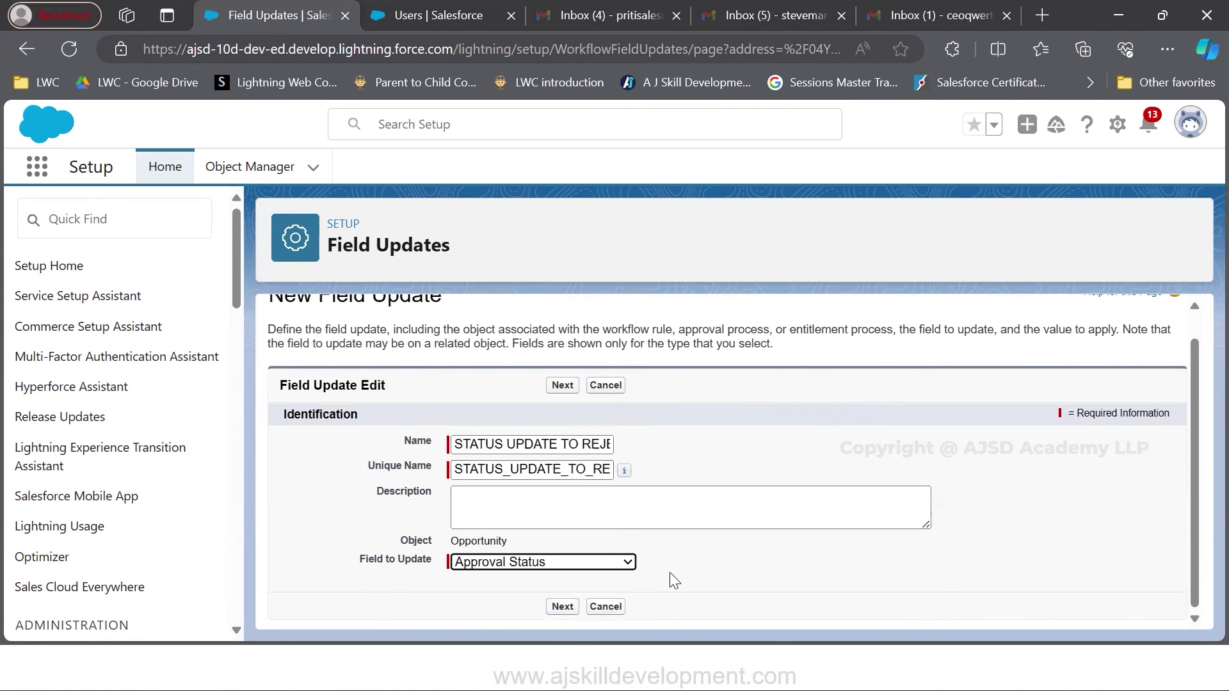
Assign the specific picklist value for a rejected opportunity as the new Approval Status and save the field update
{"action": "scroll", "coordinate": [726, 529], "scroll_direction": "down", "scroll_amount": 3}
{"action": "scroll", "coordinate": [776, 567], "scroll_direction": "down", "scroll_amount": 1}
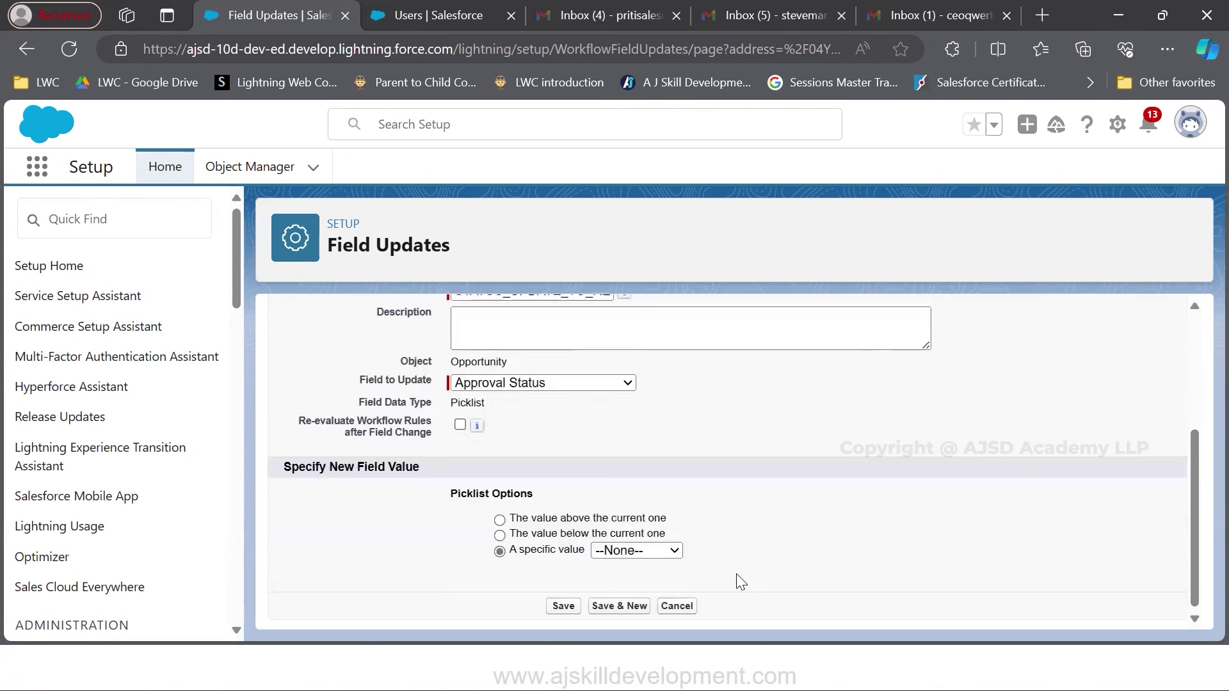
{"action": "left_click", "coordinate": [637, 550]}
{"action": "left_click", "coordinate": [623, 614]}
{"action": "left_click", "coordinate": [563, 606]}
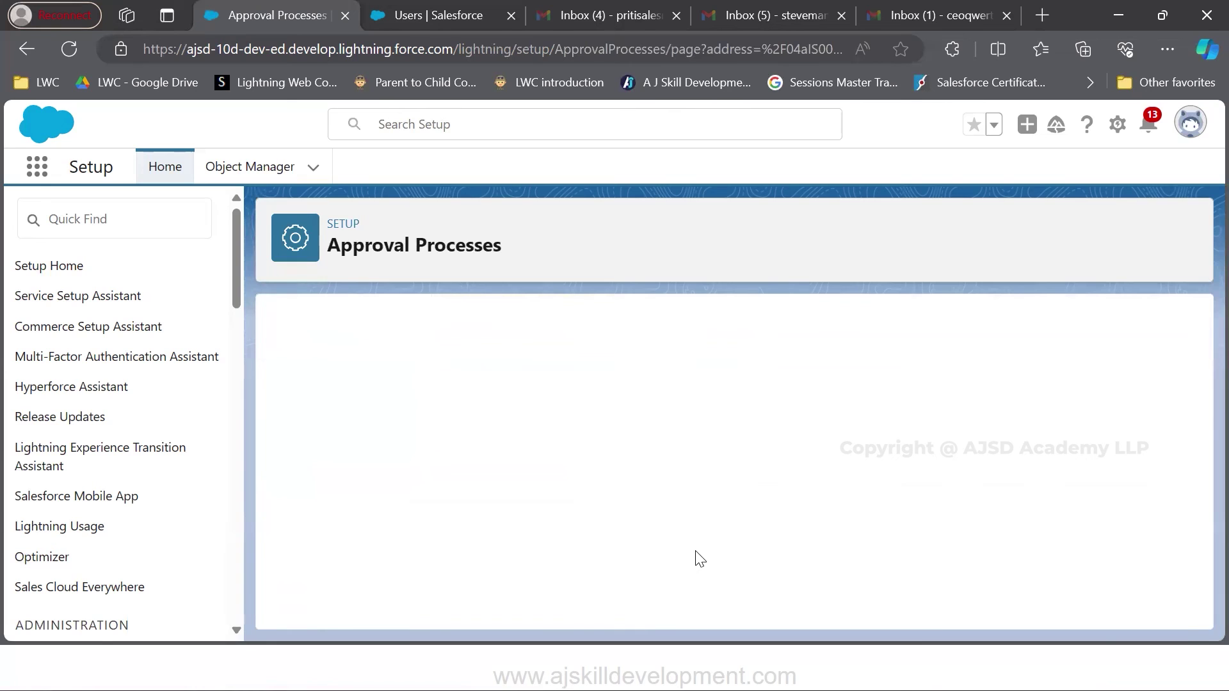
Review the approval process from its entry criteria and initial submission actions through the approval steps to the final approval, rejection and recall actions
{"action": "scroll", "coordinate": [699, 558], "scroll_direction": "down", "scroll_amount": 10}
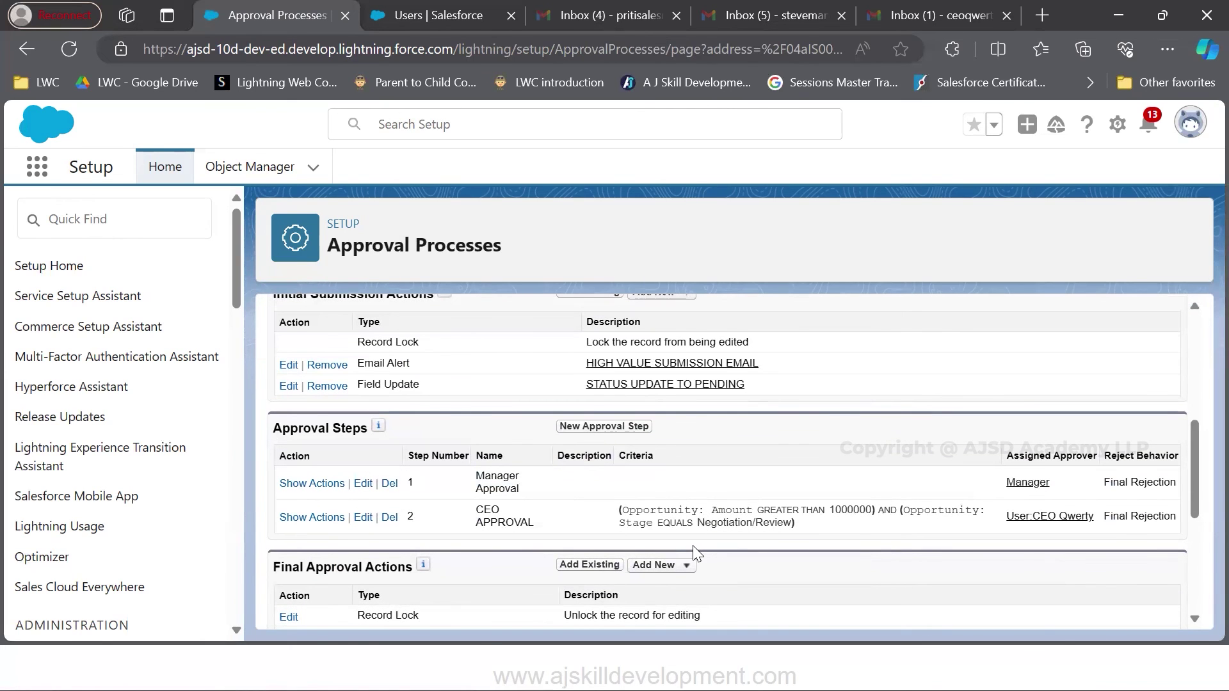
{"action": "scroll", "coordinate": [692, 545], "scroll_direction": "down", "scroll_amount": 1}
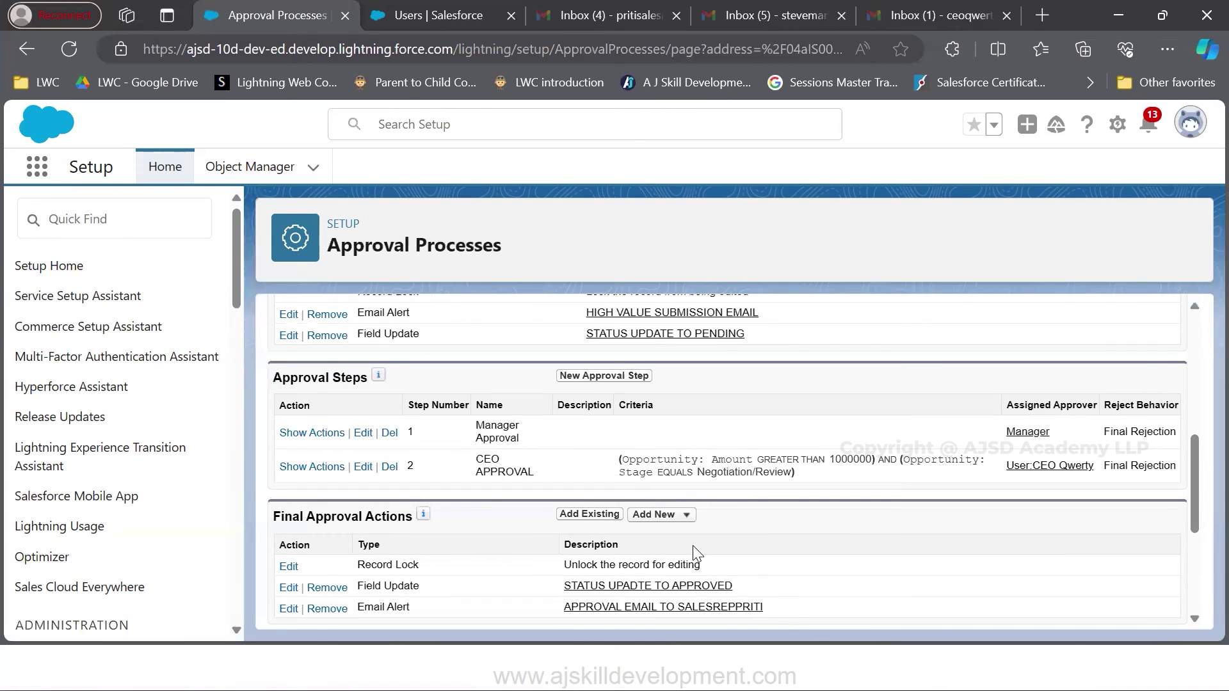
{"action": "scroll", "coordinate": [693, 545], "scroll_direction": "down", "scroll_amount": 4}
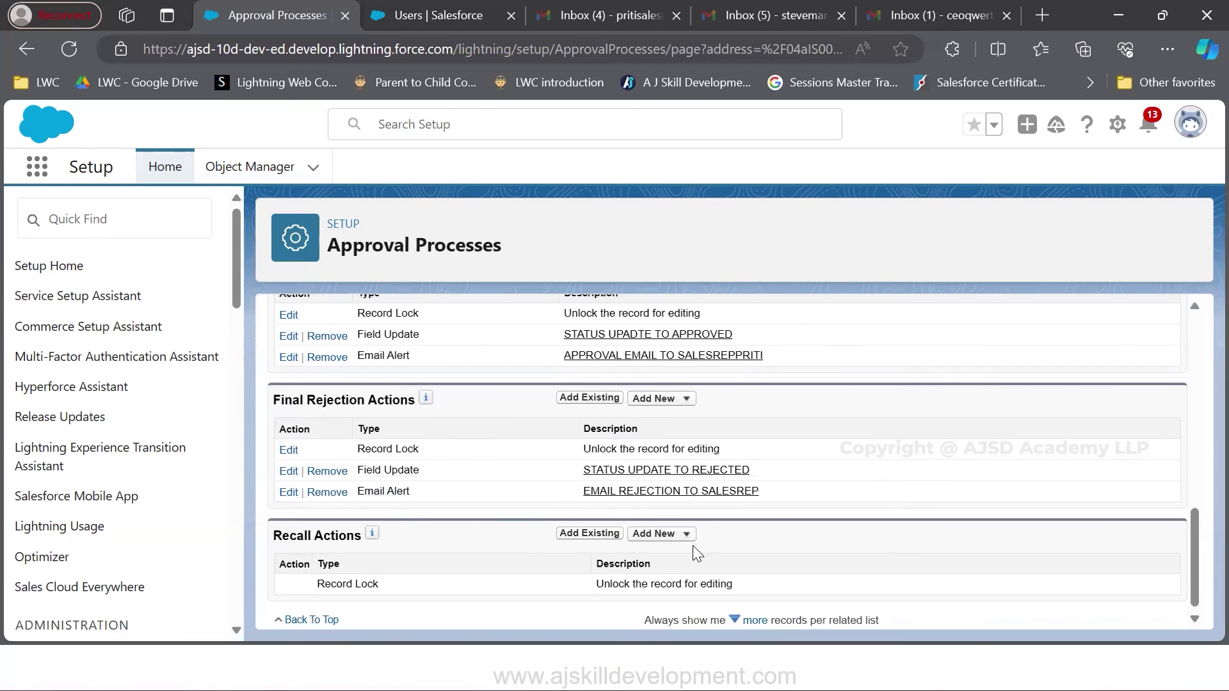
{"action": "scroll", "coordinate": [693, 545], "scroll_direction": "up", "scroll_amount": 8}
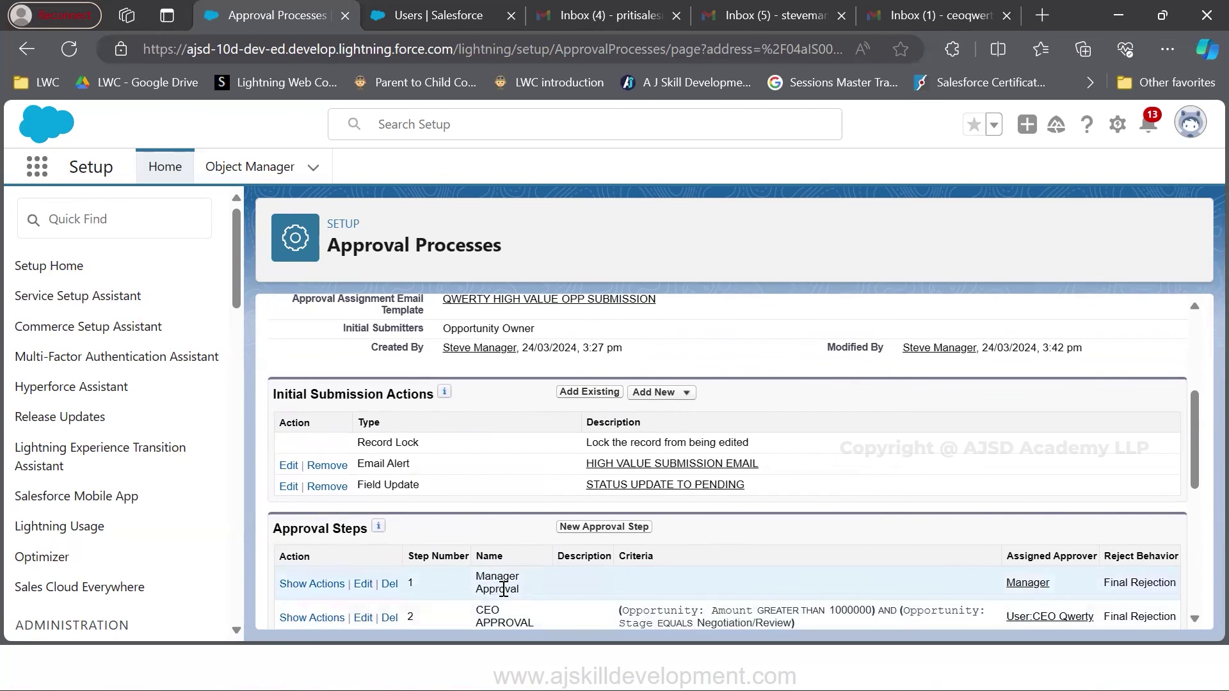
{"action": "scroll", "coordinate": [503, 588], "scroll_direction": "down", "scroll_amount": 2}
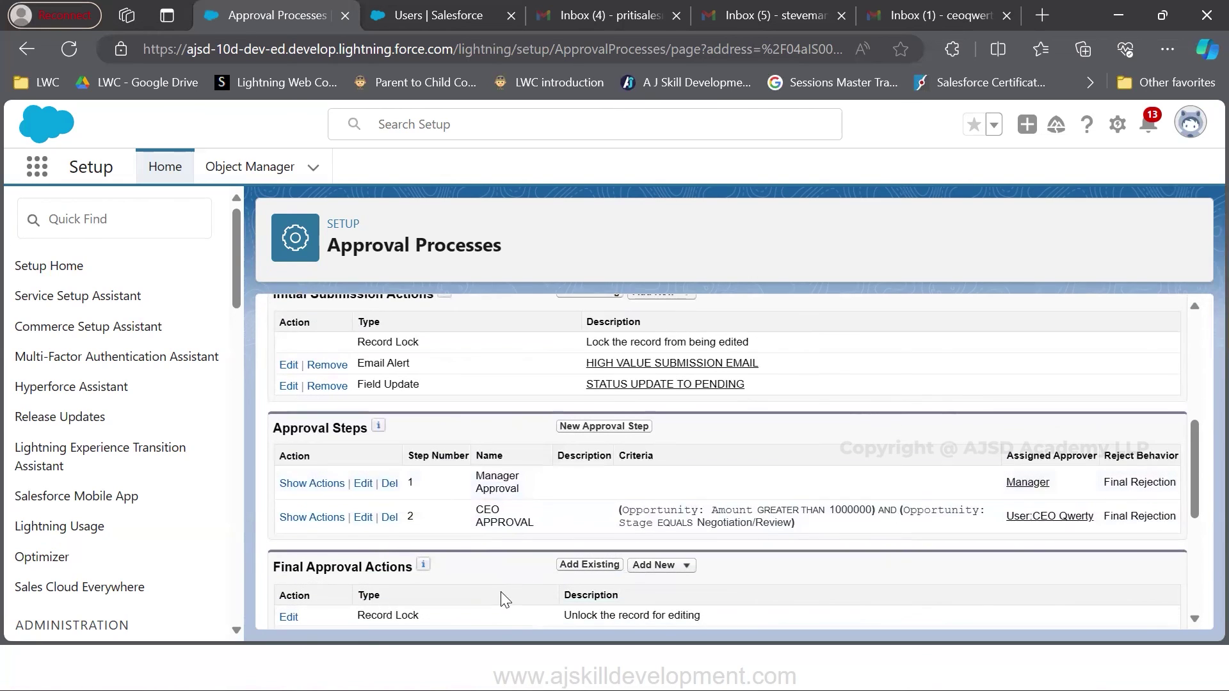
{"action": "scroll", "coordinate": [430, 554], "scroll_direction": "up", "scroll_amount": 3}
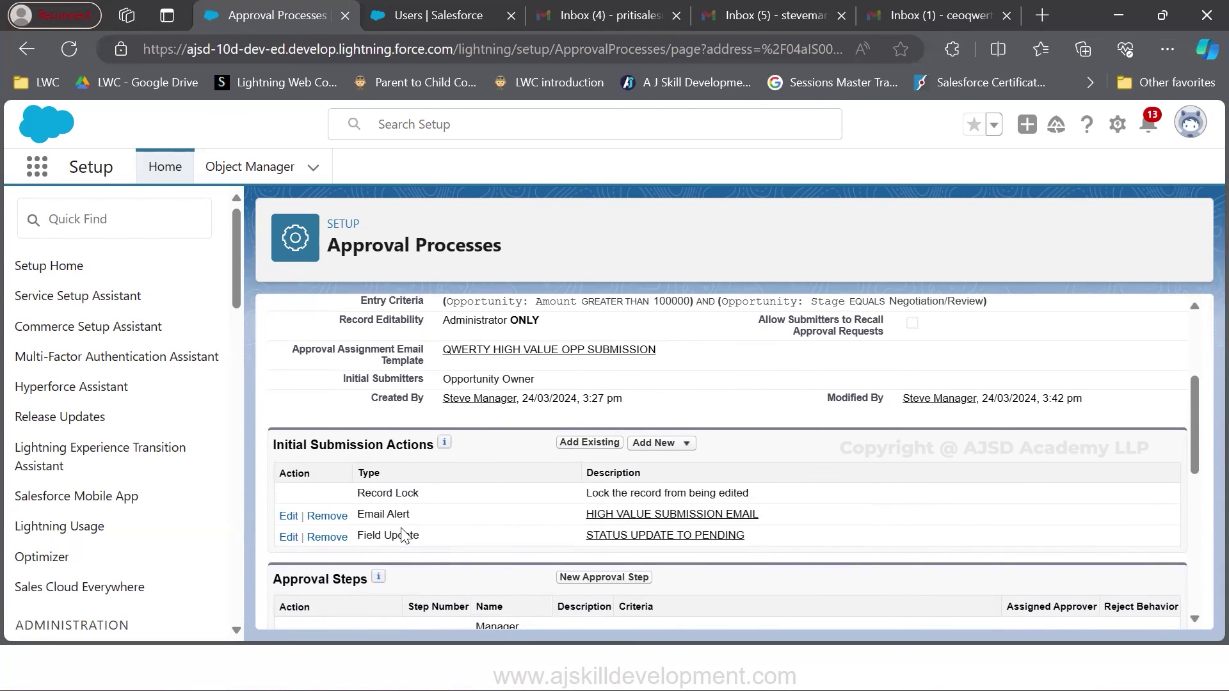
{"action": "scroll", "coordinate": [403, 536], "scroll_direction": "down", "scroll_amount": 1}
{"action": "scroll", "coordinate": [401, 527], "scroll_direction": "down", "scroll_amount": 10}
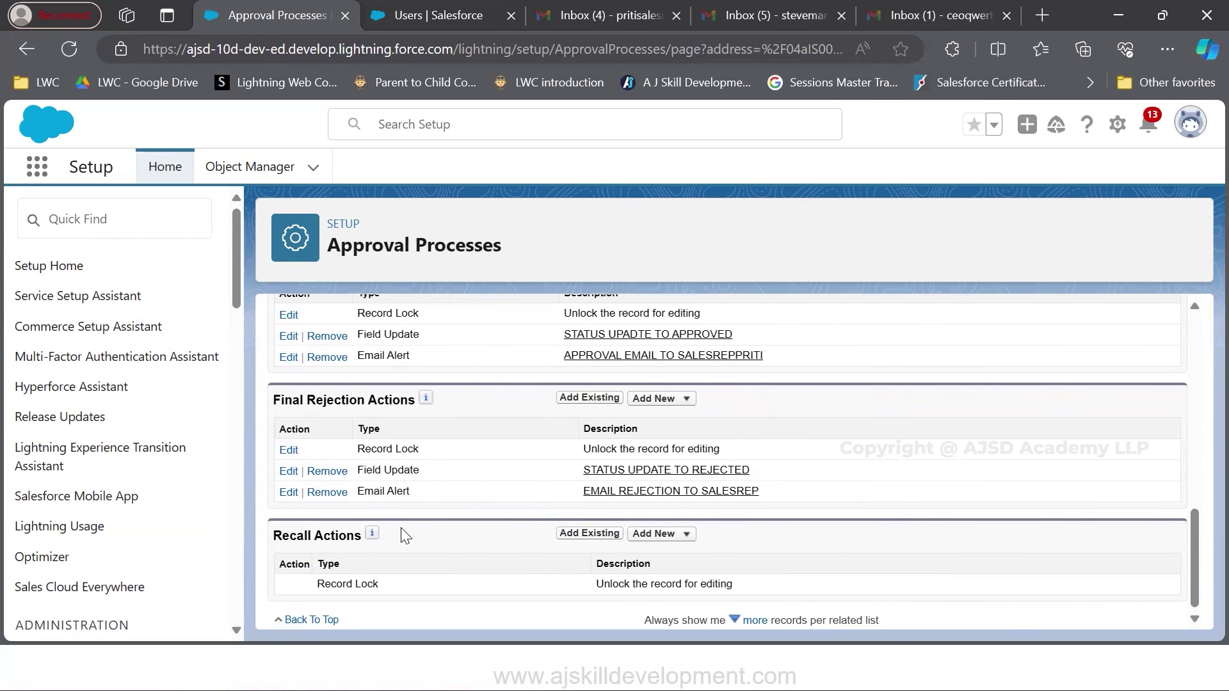
{"action": "scroll", "coordinate": [510, 521], "scroll_direction": "up", "scroll_amount": 8}
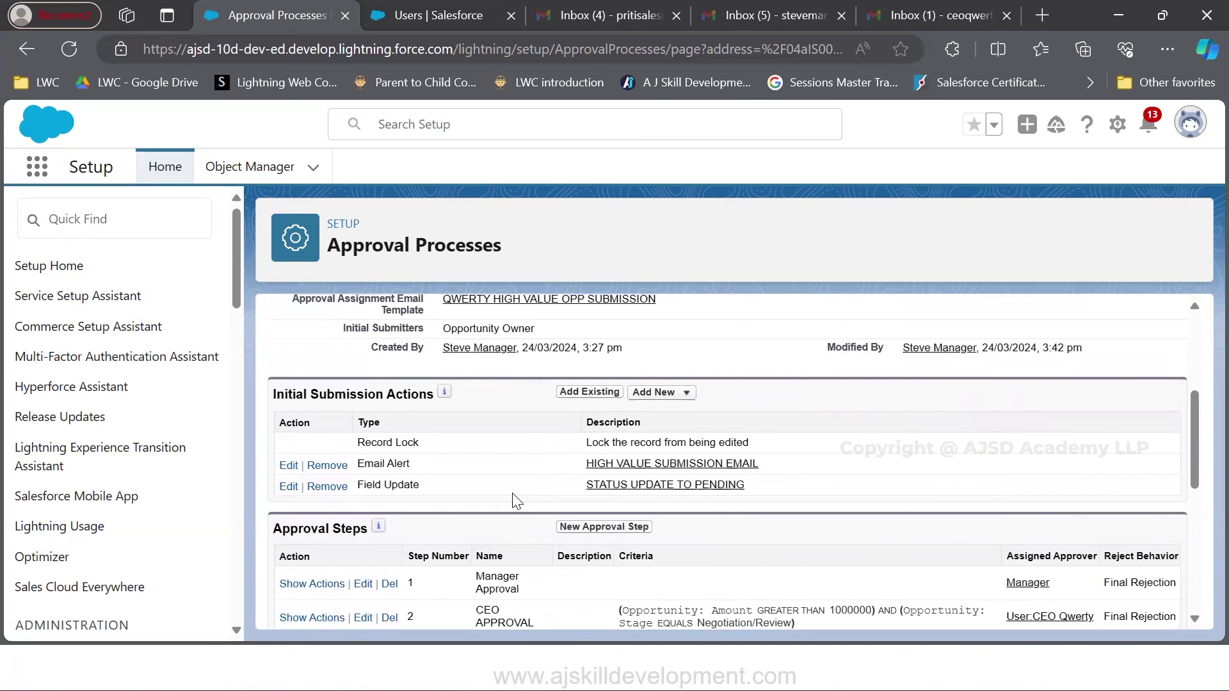
{"action": "scroll", "coordinate": [513, 502], "scroll_direction": "up", "scroll_amount": 4}
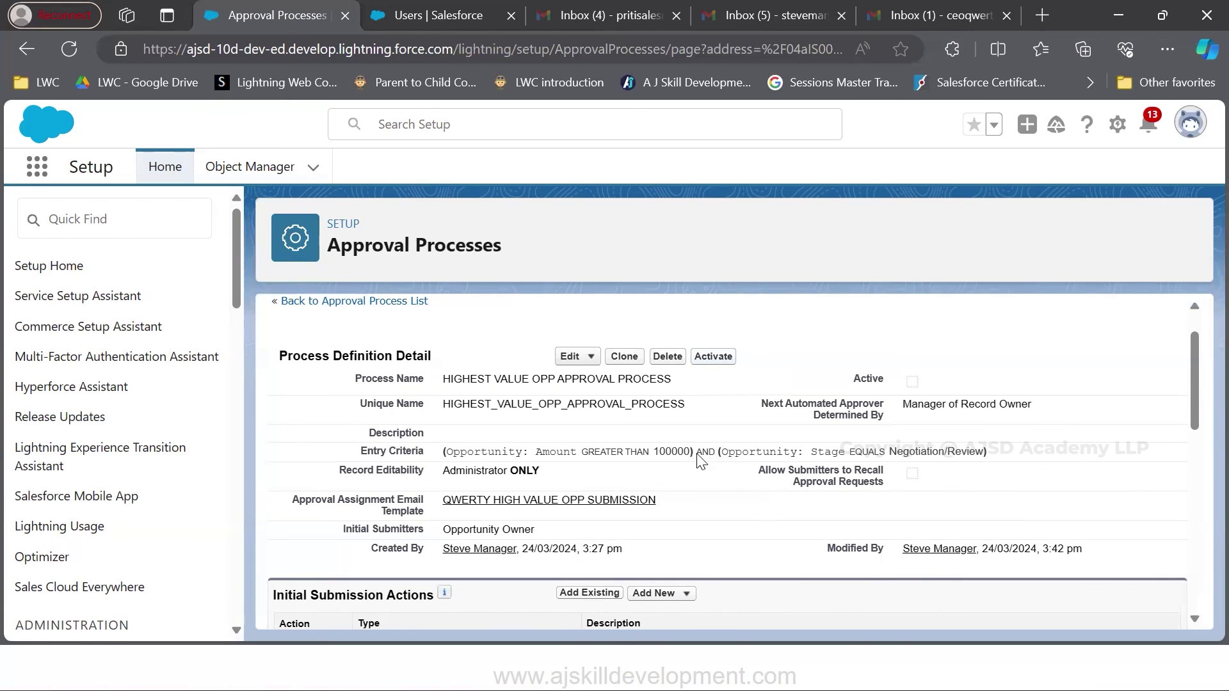
{"action": "scroll", "coordinate": [700, 498], "scroll_direction": "down", "scroll_amount": 4}
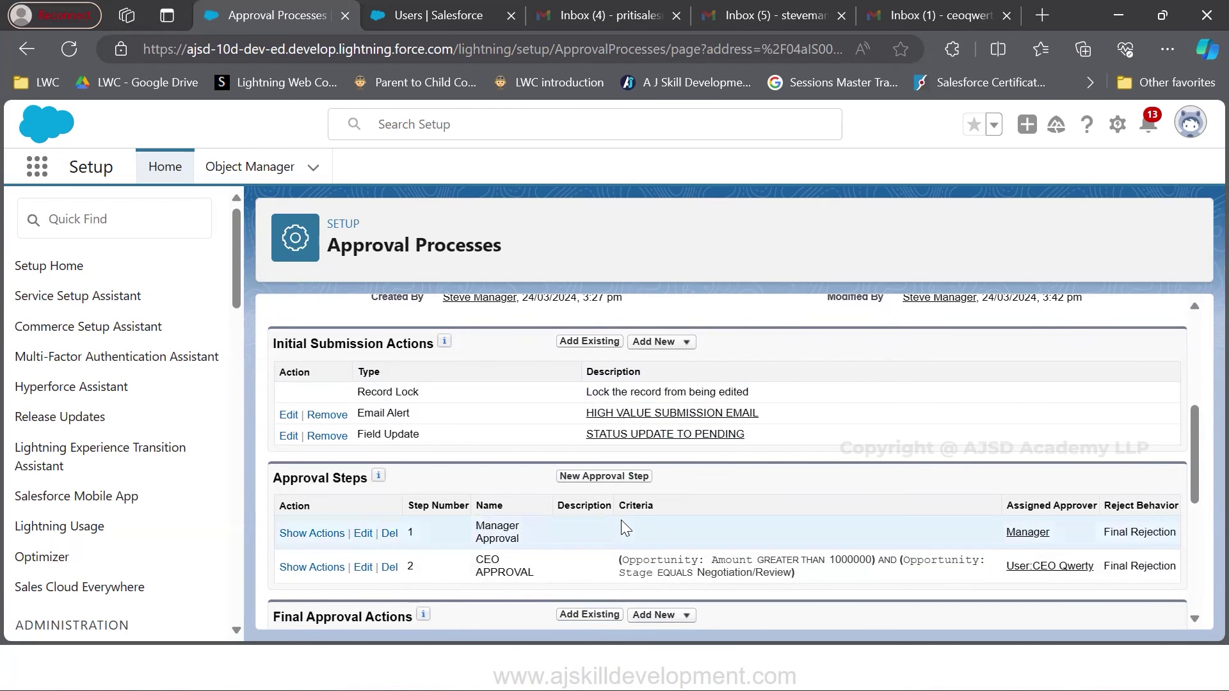
{"action": "scroll", "coordinate": [621, 521], "scroll_direction": "down", "scroll_amount": 2}
{"action": "scroll", "coordinate": [621, 526], "scroll_direction": "down", "scroll_amount": 2}
Activate the HIGHEST VALUE OPP APPROVAL PROCESS and accept the activation warning
{"action": "scroll", "coordinate": [623, 528], "scroll_direction": "up", "scroll_amount": 8}
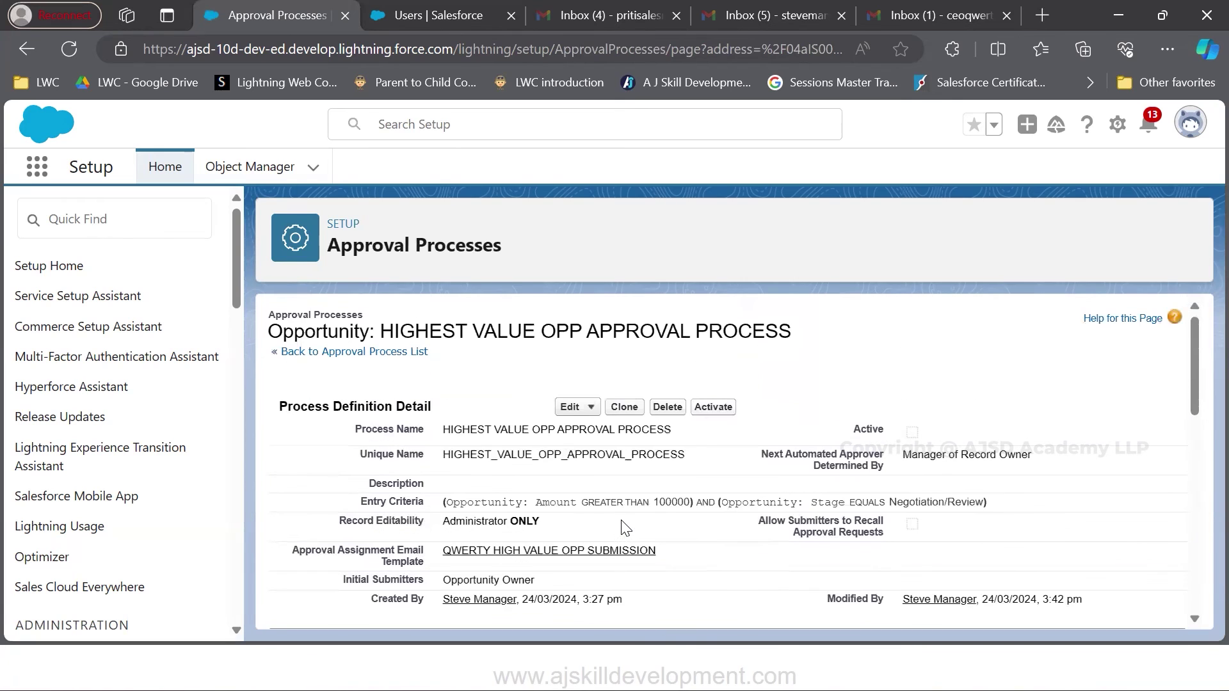
{"action": "left_click", "coordinate": [720, 414]}
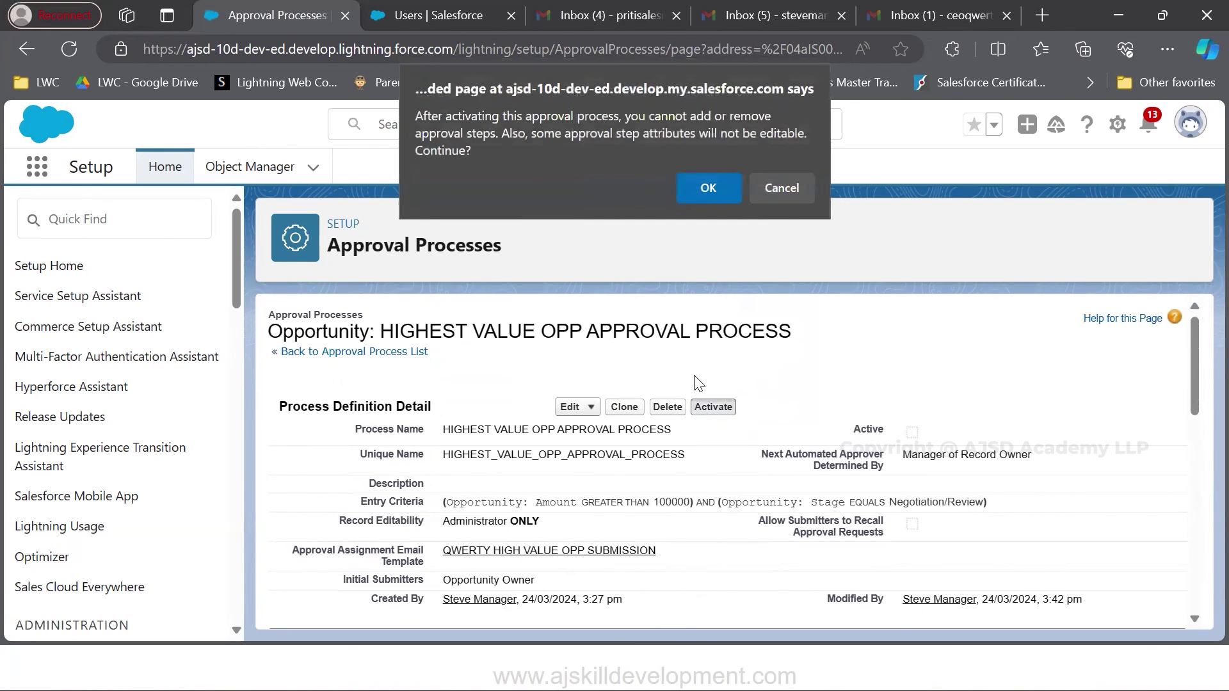
{"action": "left_click", "coordinate": [712, 190]}
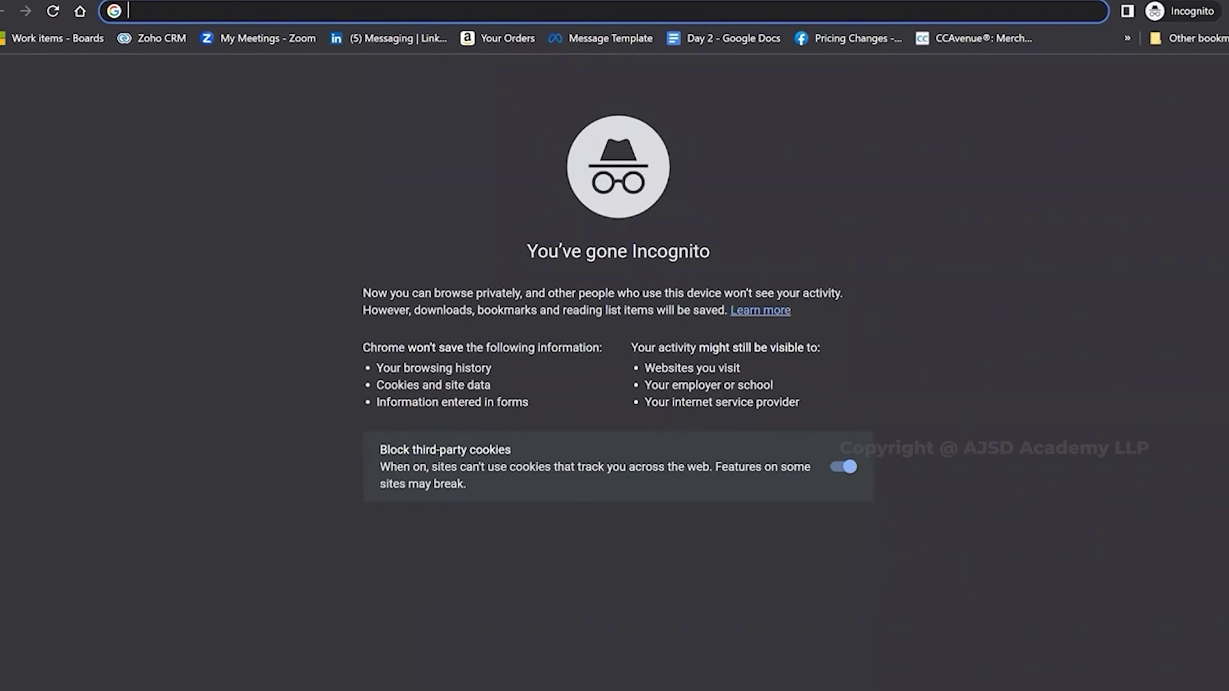
Open the ajskilldevelopment.com website in the incognito browser window and look through its home page and curriculum
{"action": "type", "text": "aj"}
{"action": "key", "text": "Return"}
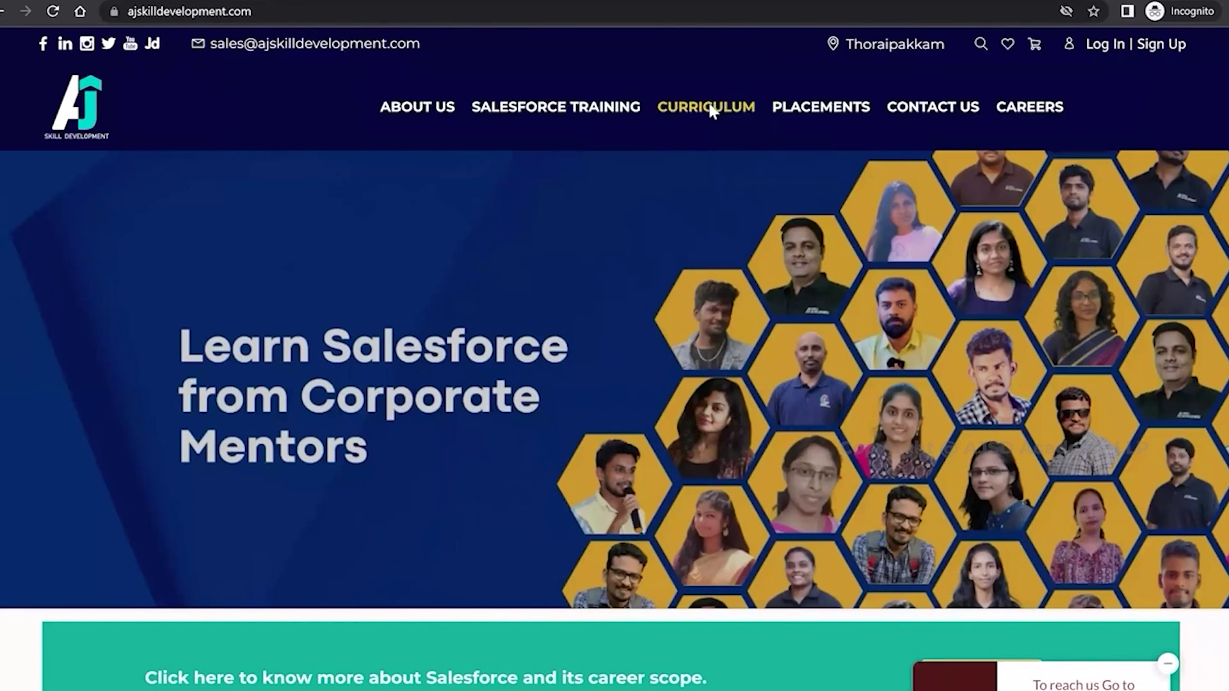
{"action": "scroll", "coordinate": [709, 110], "scroll_direction": "down", "scroll_amount": 8}
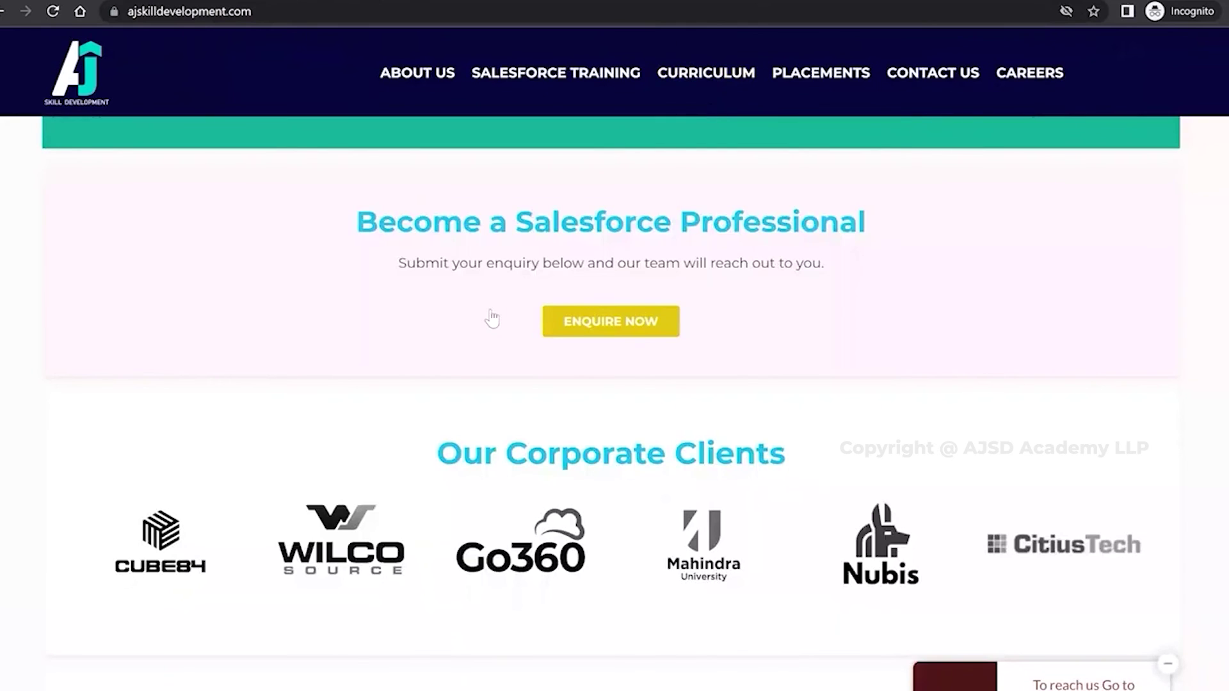
{"action": "scroll", "coordinate": [491, 318], "scroll_direction": "down", "scroll_amount": 8}
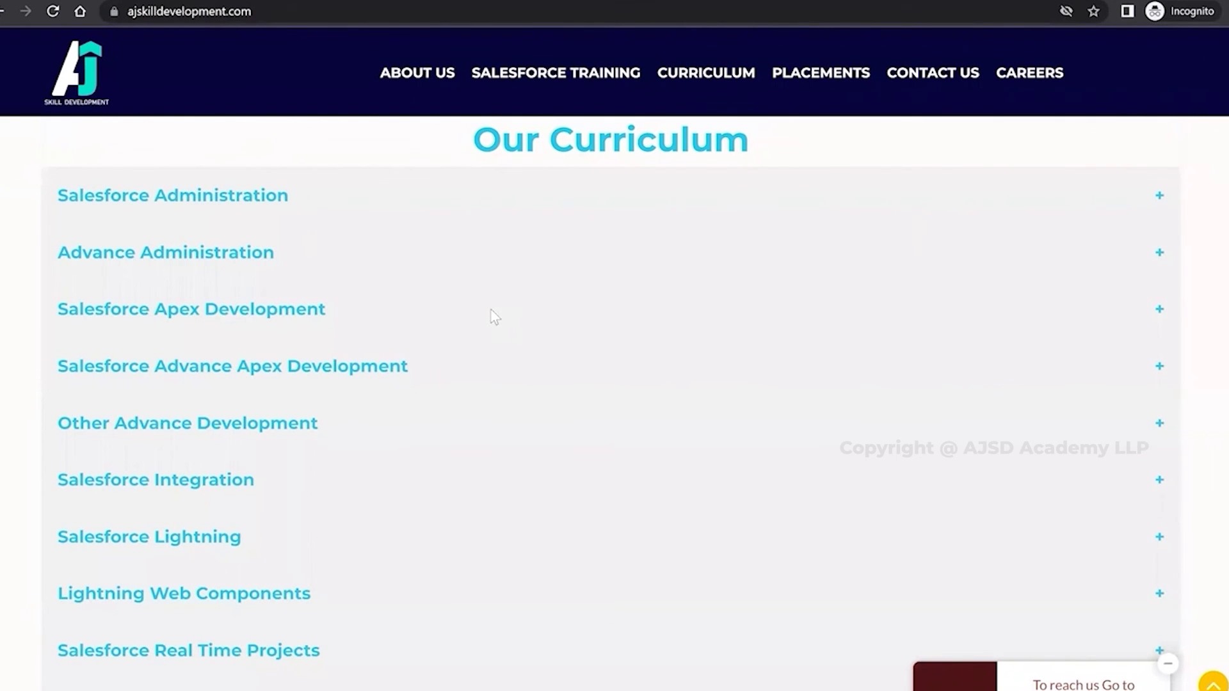
{"action": "scroll", "coordinate": [491, 318], "scroll_direction": "down", "scroll_amount": 4}
{"action": "scroll", "coordinate": [491, 318], "scroll_direction": "up", "scroll_amount": 12}
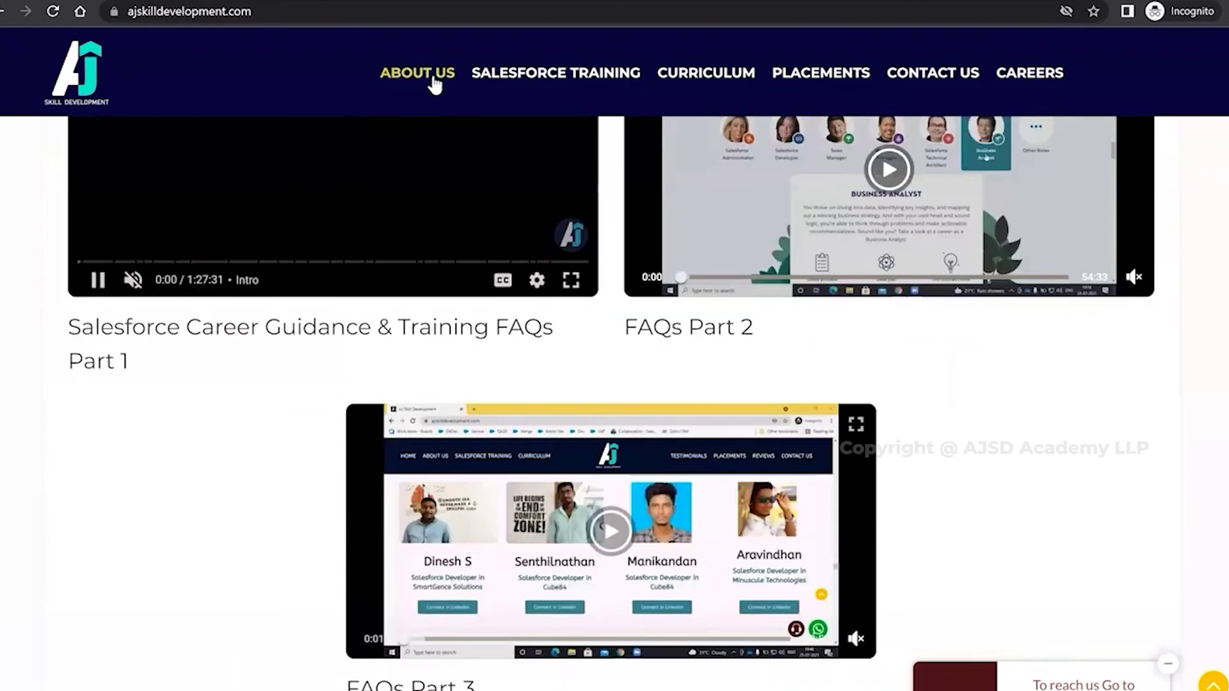
Open the website's About Us page and read through the introduction and the company's history
{"action": "left_click", "coordinate": [429, 78]}
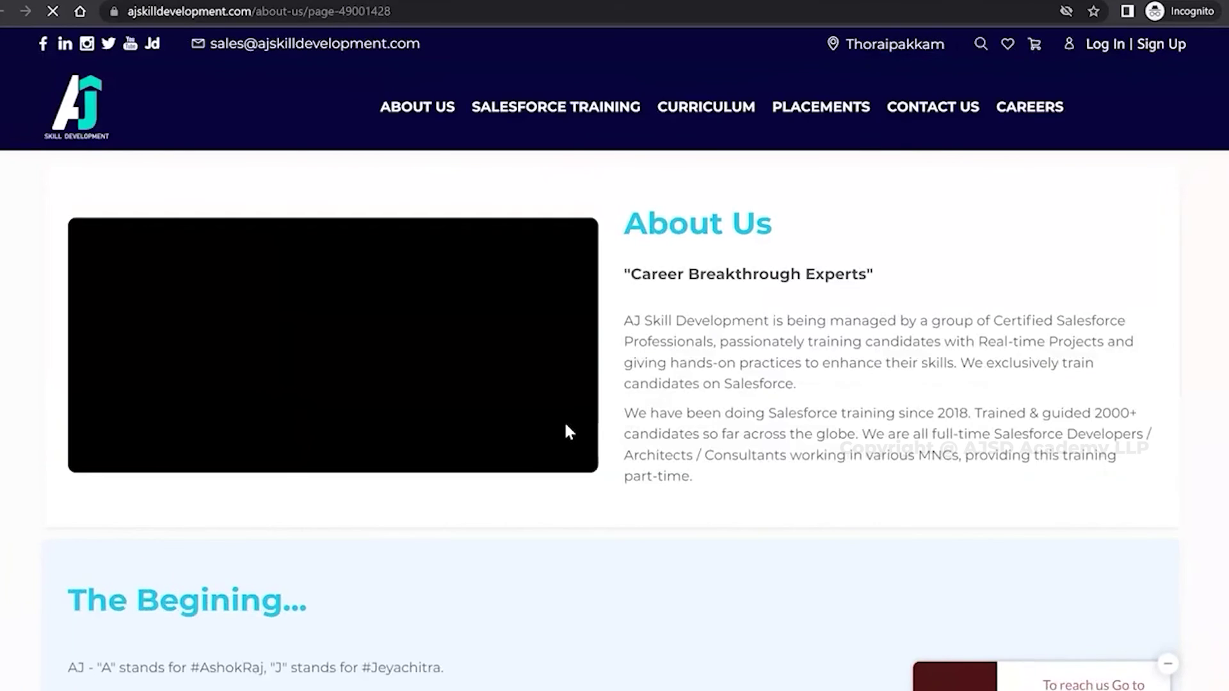
{"action": "scroll", "coordinate": [568, 431], "scroll_direction": "down", "scroll_amount": 2}
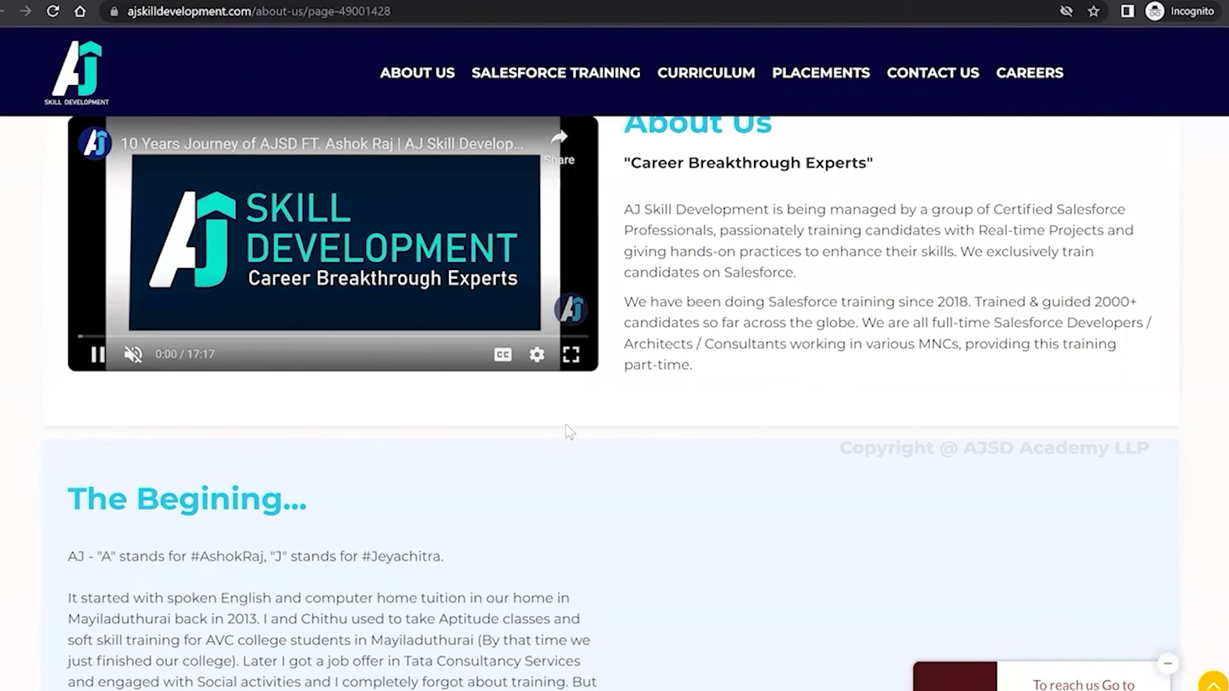
{"action": "scroll", "coordinate": [569, 432], "scroll_direction": "down", "scroll_amount": 1}
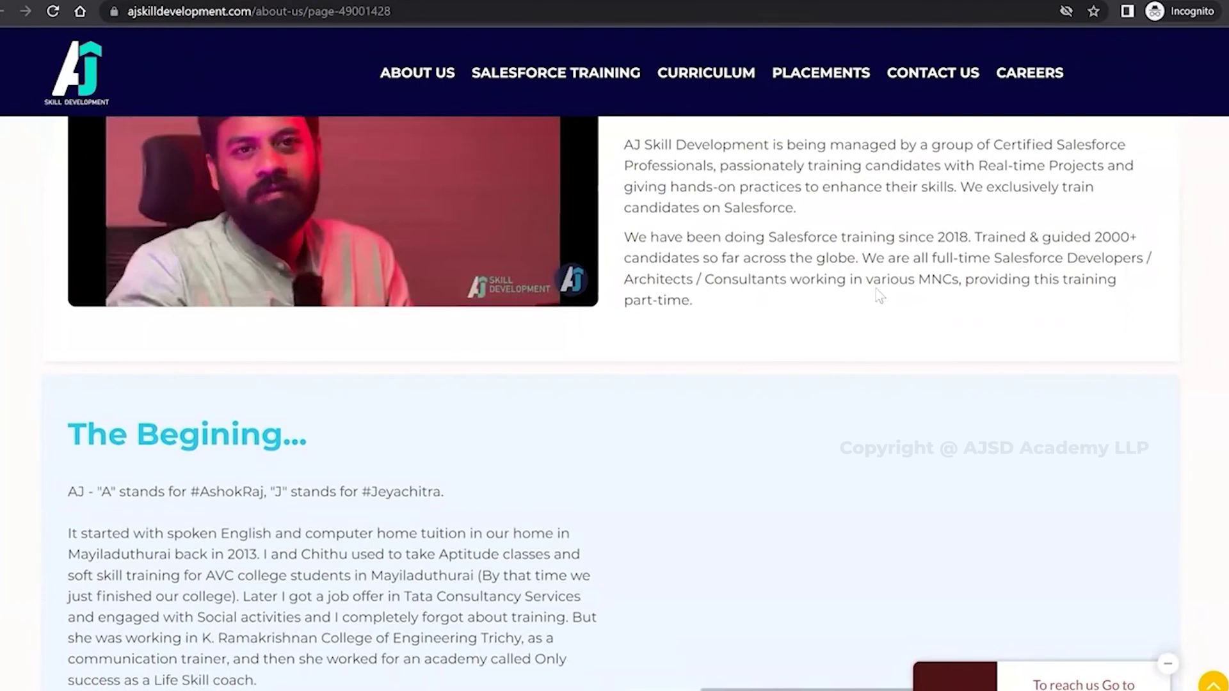
{"action": "scroll", "coordinate": [877, 296], "scroll_direction": "down", "scroll_amount": 3}
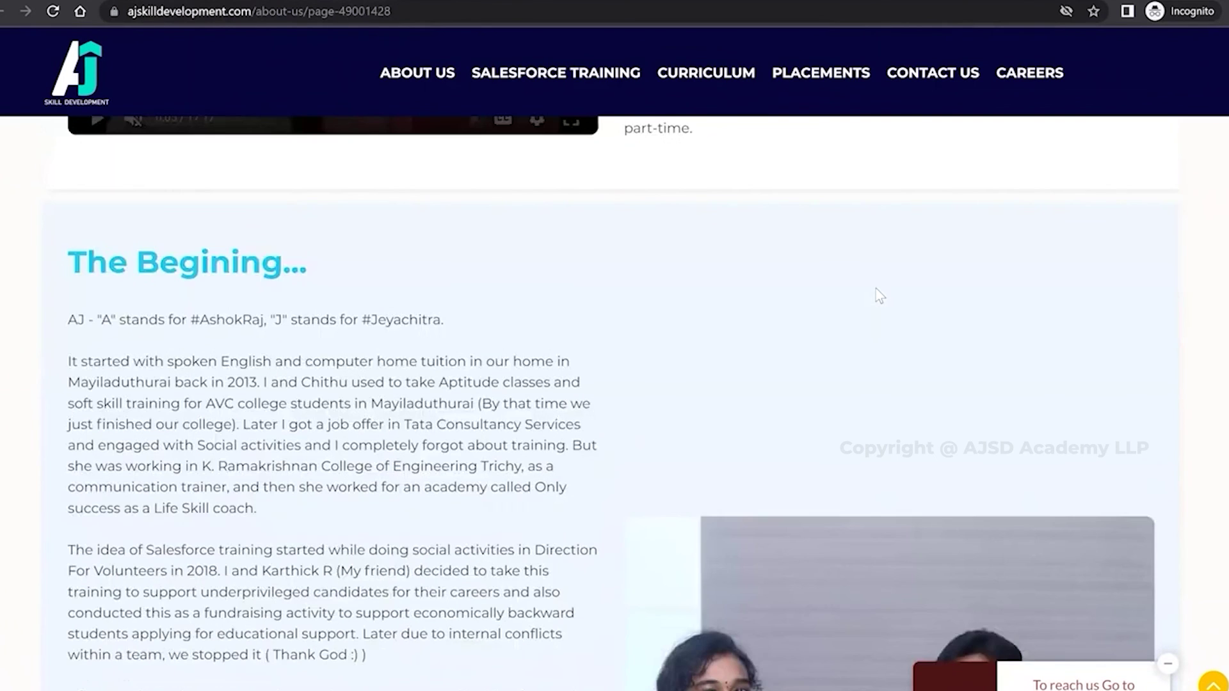
{"action": "scroll", "coordinate": [876, 295], "scroll_direction": "up", "scroll_amount": 5}
View the placements section, look at the Career Gap candidates and open one candidate's LinkedIn profile
{"action": "left_click", "coordinate": [837, 119]}
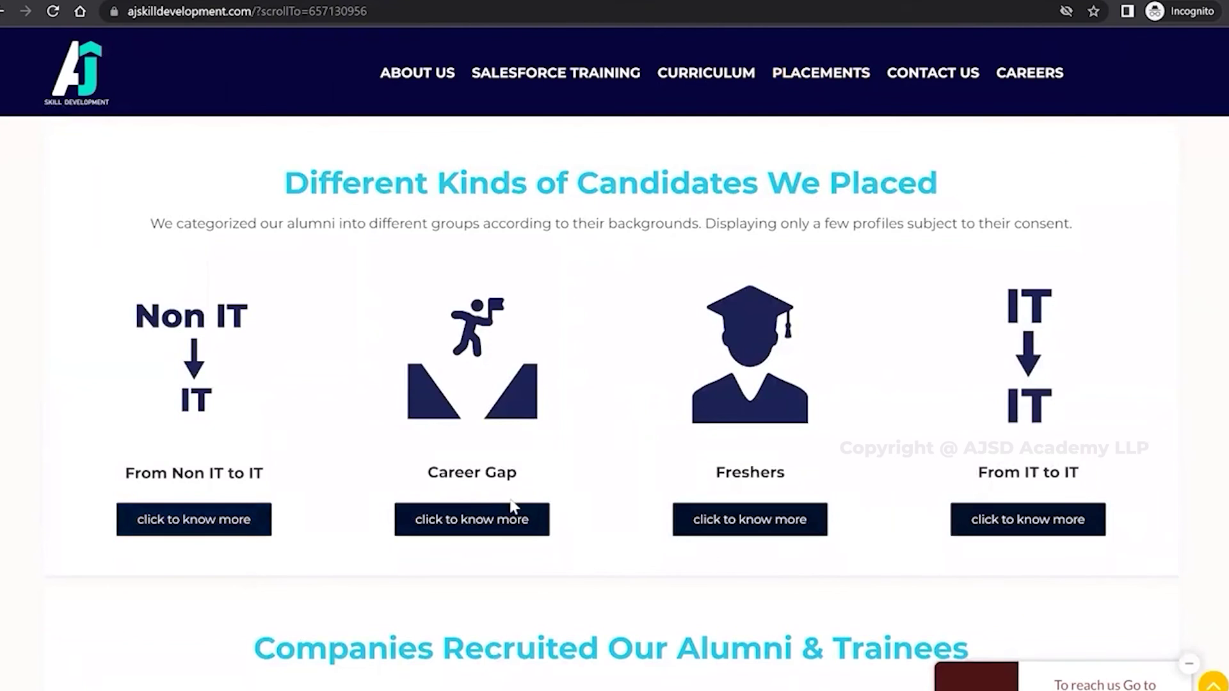
{"action": "left_click", "coordinate": [492, 523]}
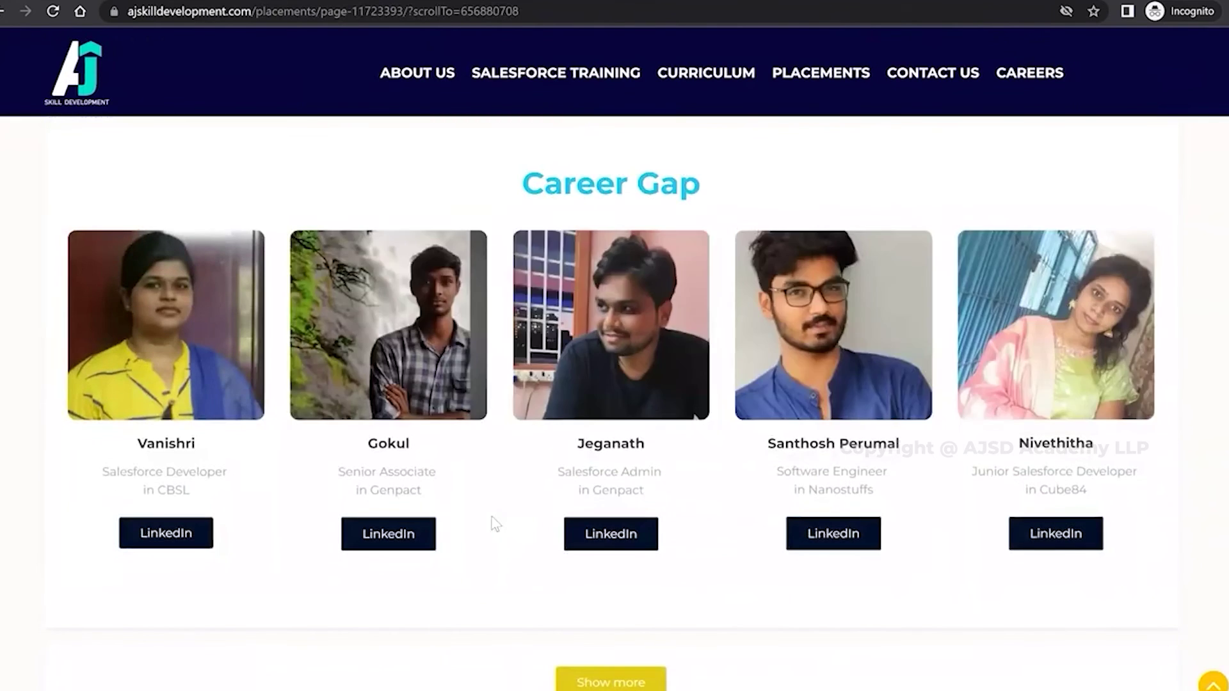
{"action": "scroll", "coordinate": [493, 521], "scroll_direction": "down", "scroll_amount": 1}
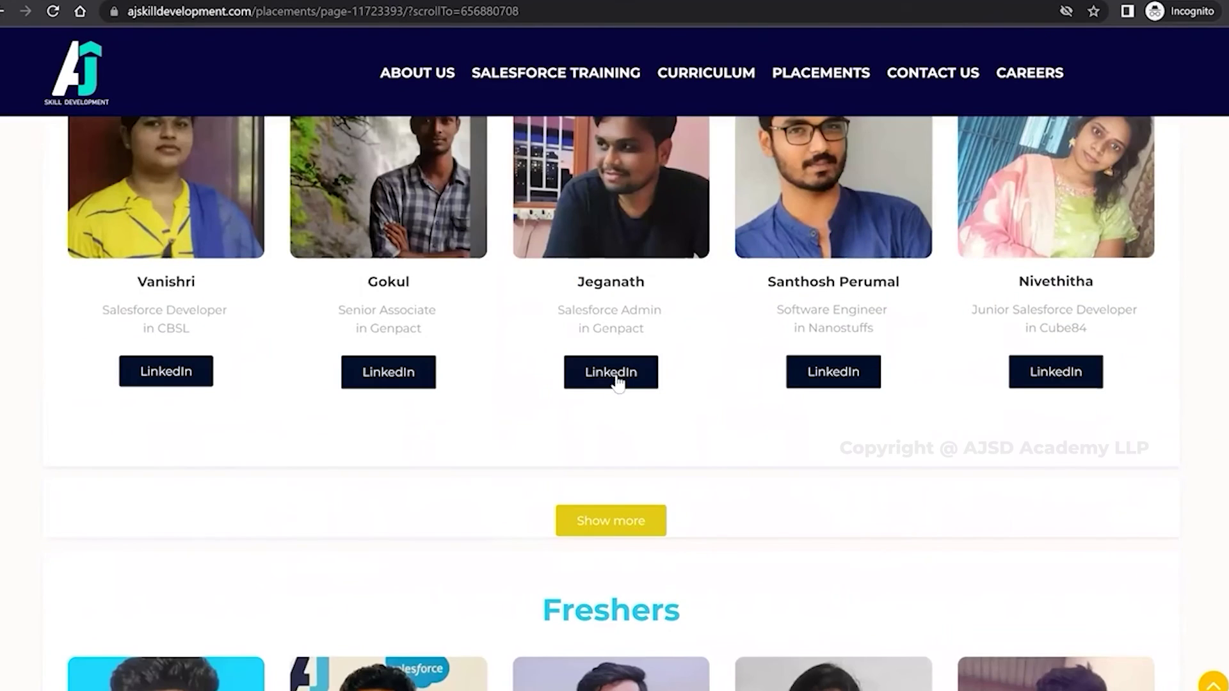
{"action": "left_click", "coordinate": [615, 376]}
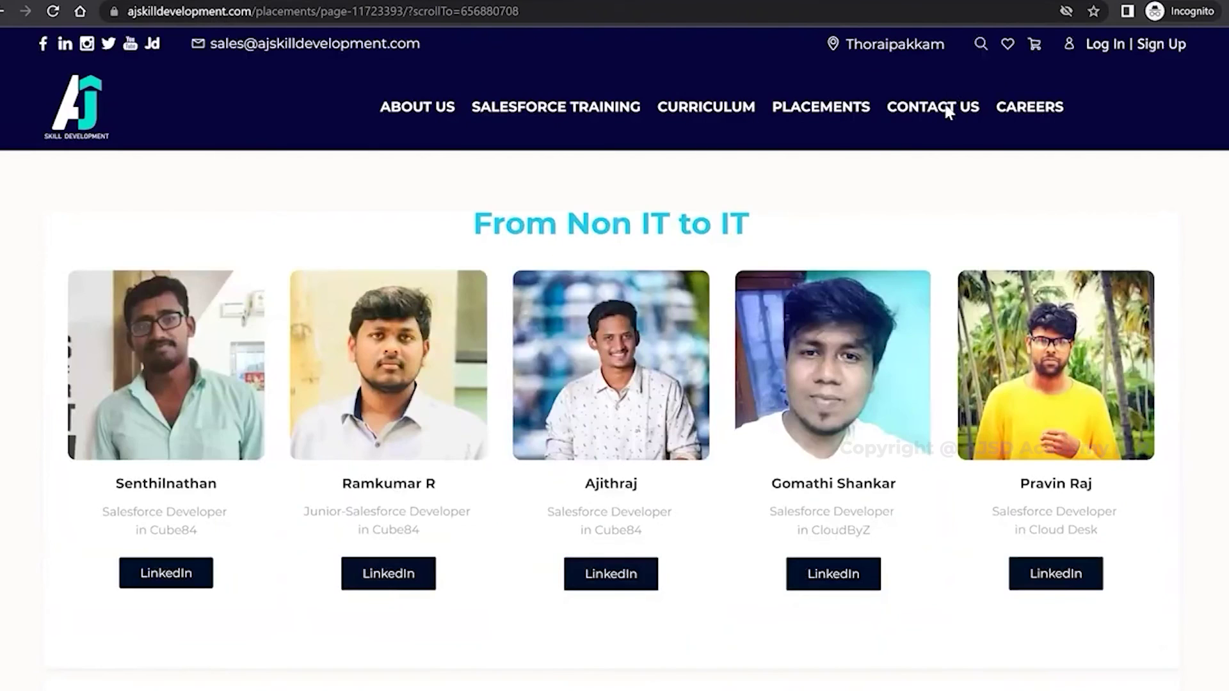
Open the Contact Us enquiry form and look through its fields from start to end
{"action": "left_click", "coordinate": [944, 108]}
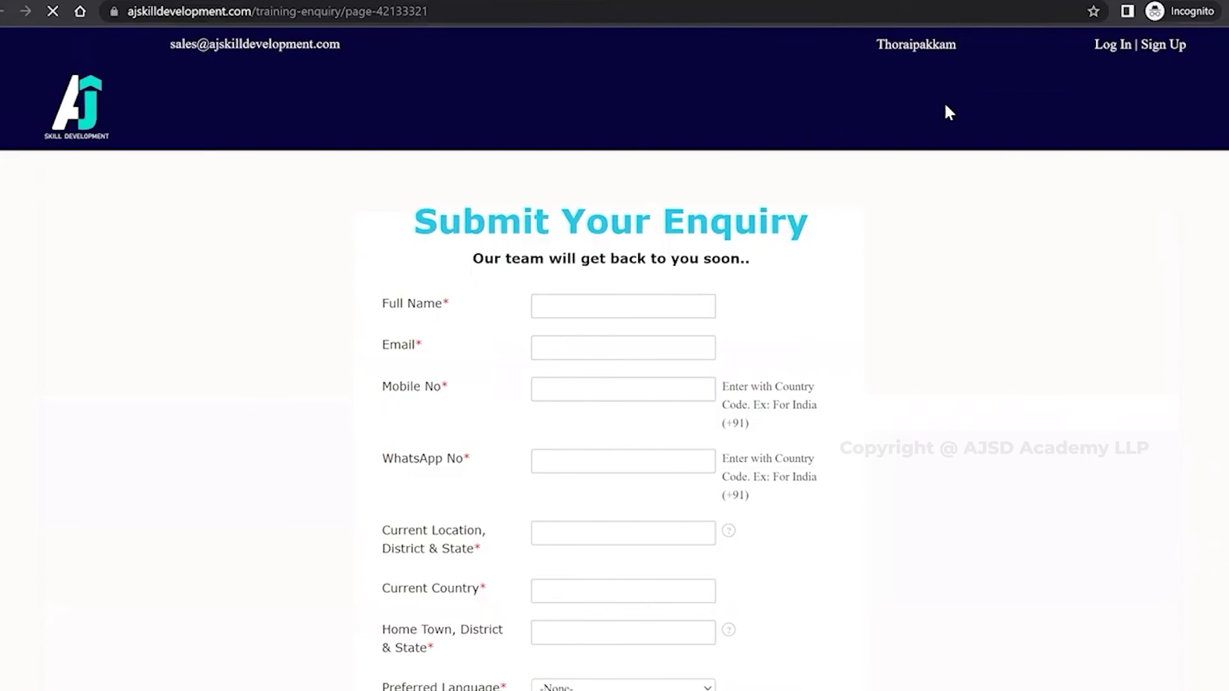
{"action": "scroll", "coordinate": [589, 435], "scroll_direction": "down", "scroll_amount": 5}
{"action": "scroll", "coordinate": [589, 438], "scroll_direction": "down", "scroll_amount": 8}
{"action": "scroll", "coordinate": [590, 437], "scroll_direction": "up", "scroll_amount": 10}
{"action": "scroll", "coordinate": [588, 431], "scroll_direction": "up", "scroll_amount": 3}
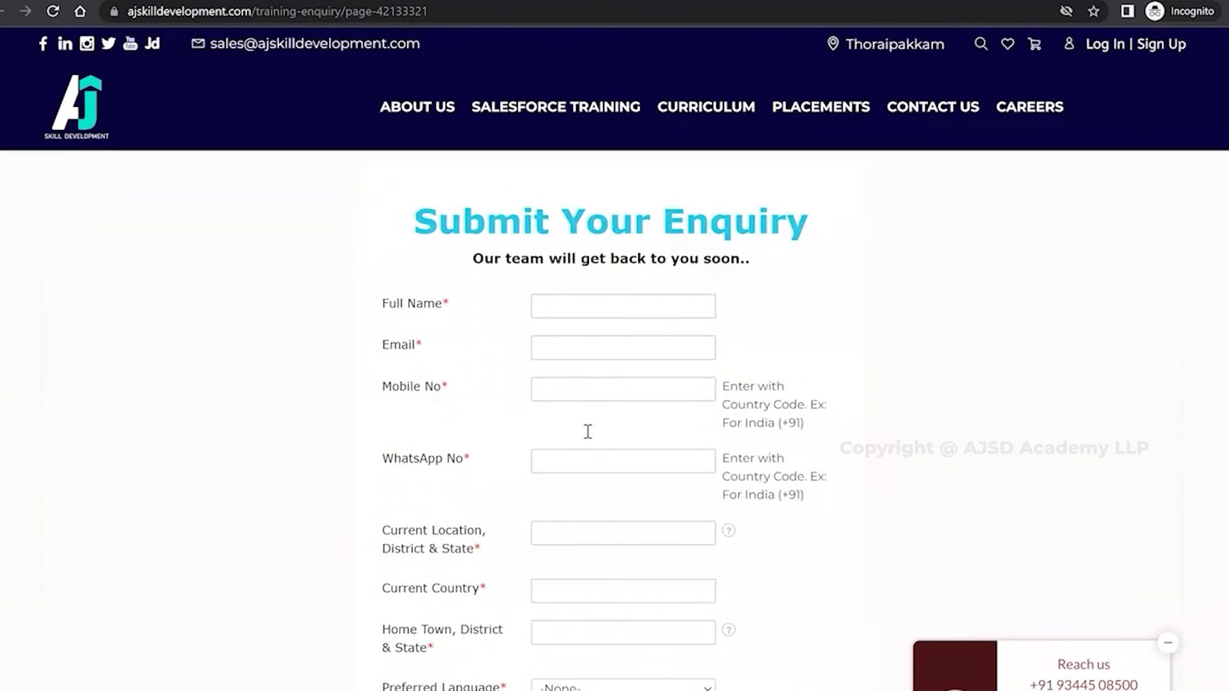